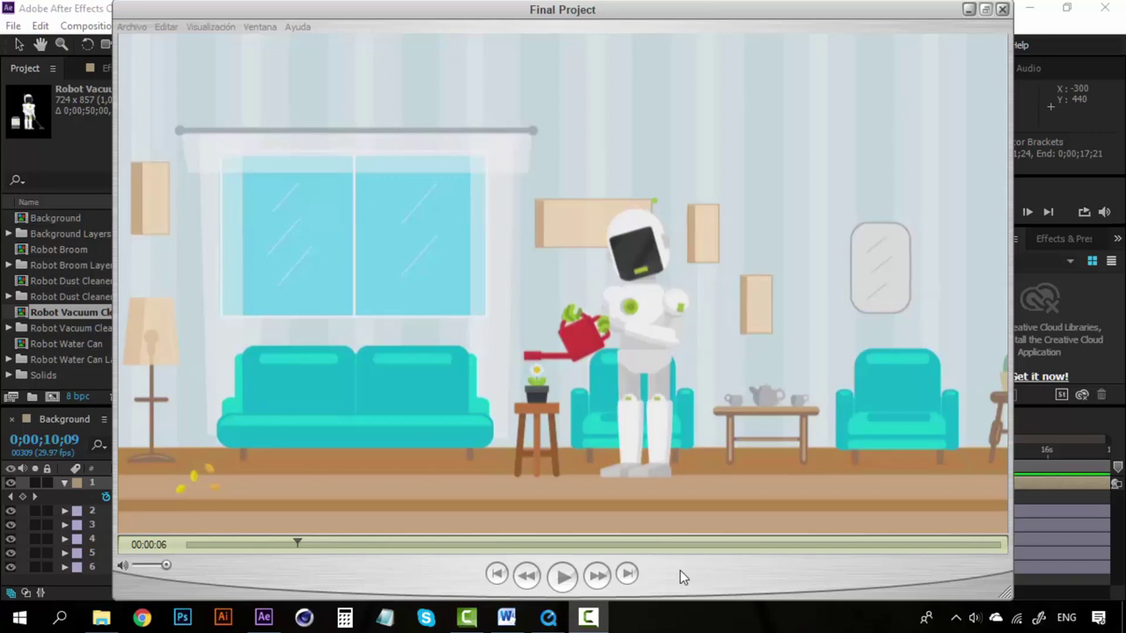
Play the Final Project video, review the robot's dusting sequence around 00:00:15, and return to After Effects
left_click(563, 574)
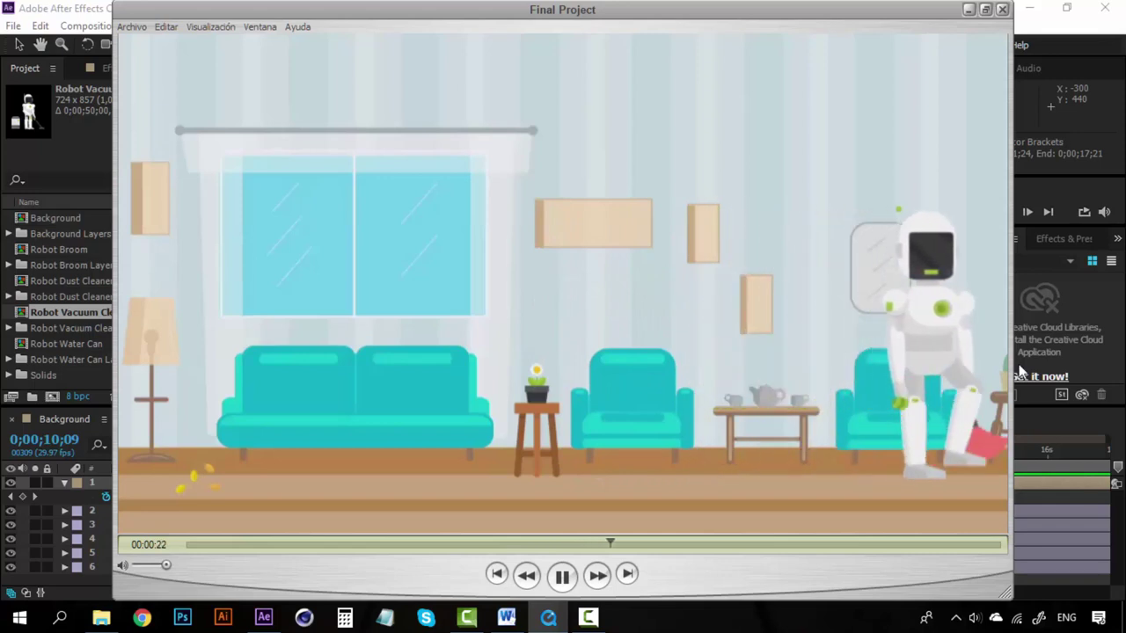
left_click(563, 576)
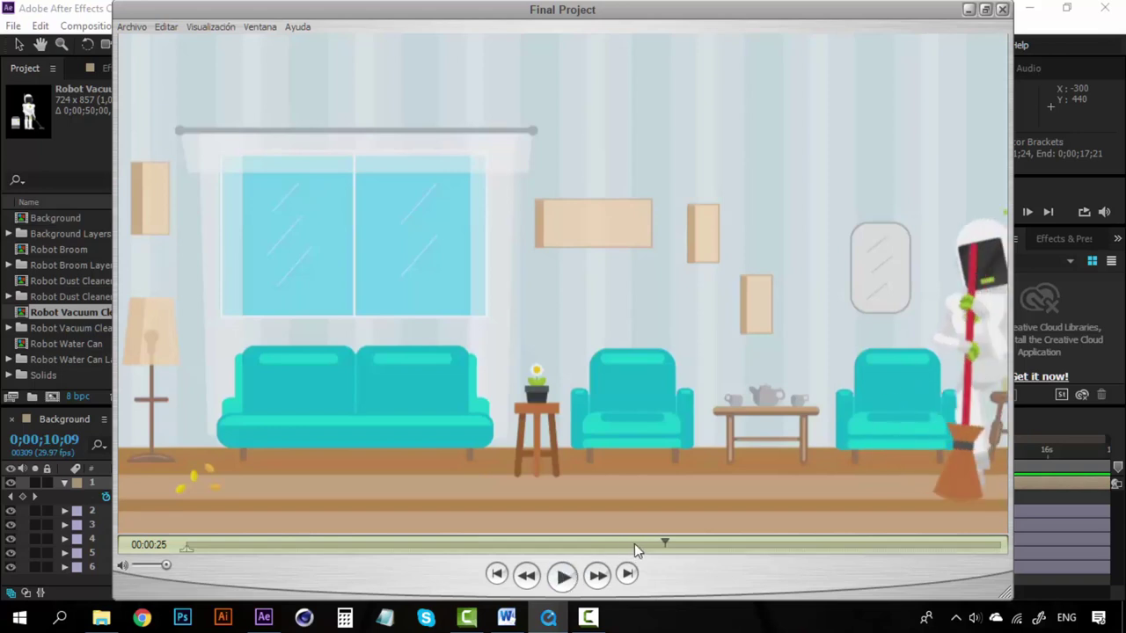
left_click_drag(664, 546, 465, 540)
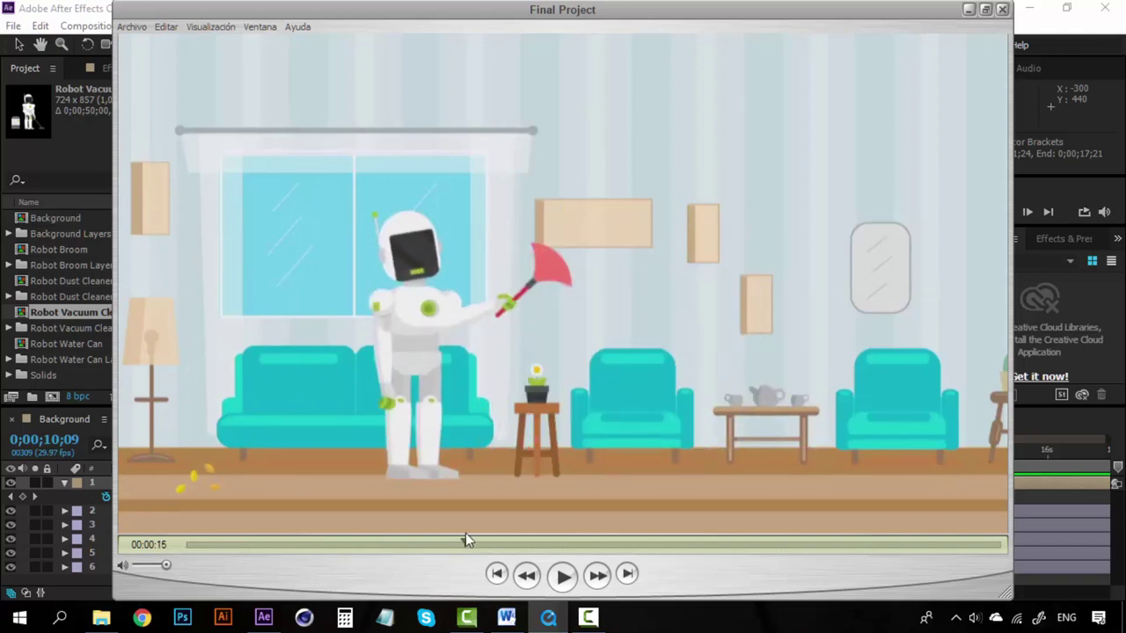
left_click(971, 9)
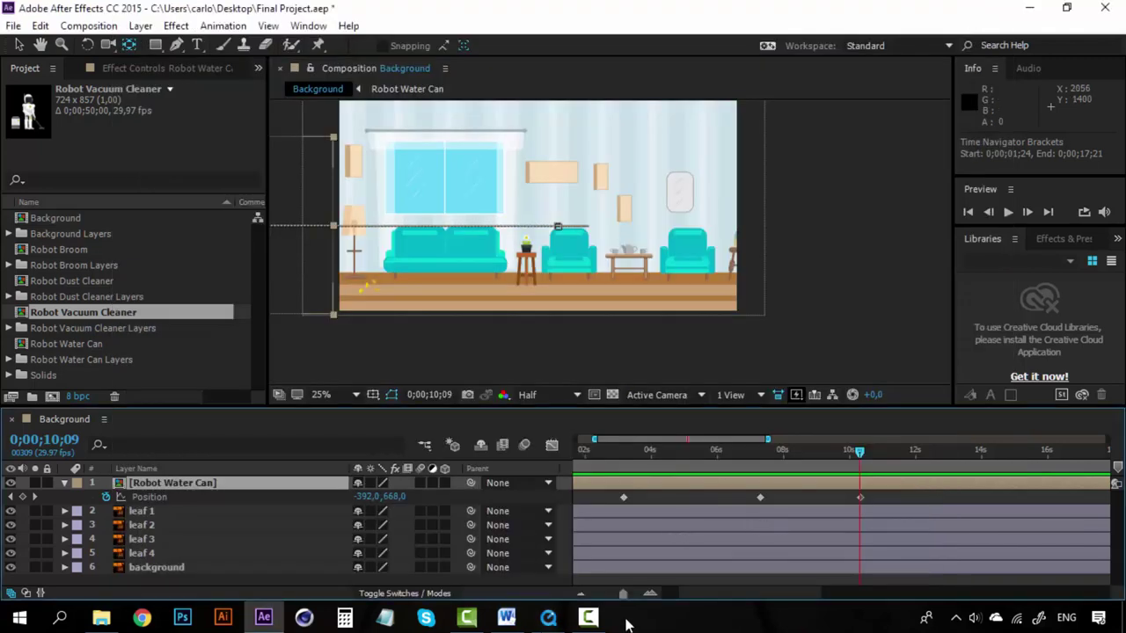
Trim the end of the Robot Water Can layer to 0;00;11;15 and collapse its properties
scroll(747, 597, "right", 3)
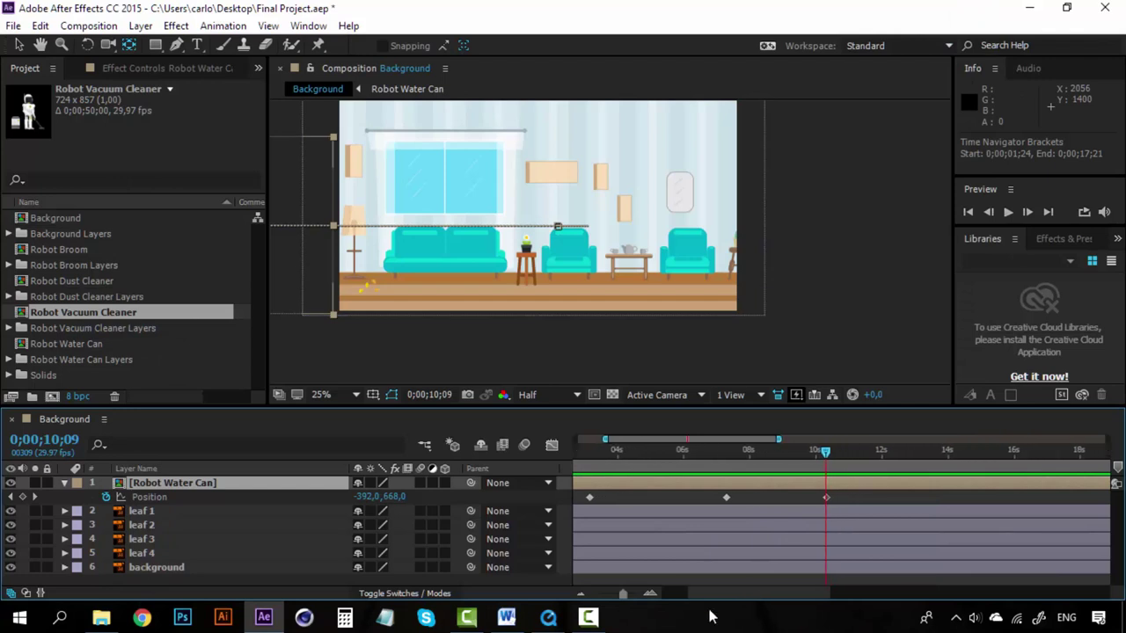
mouse_move(826, 453)
left_mouse_down()
mouse_move(813, 455)
mouse_move(824, 456)
left_mouse_up()
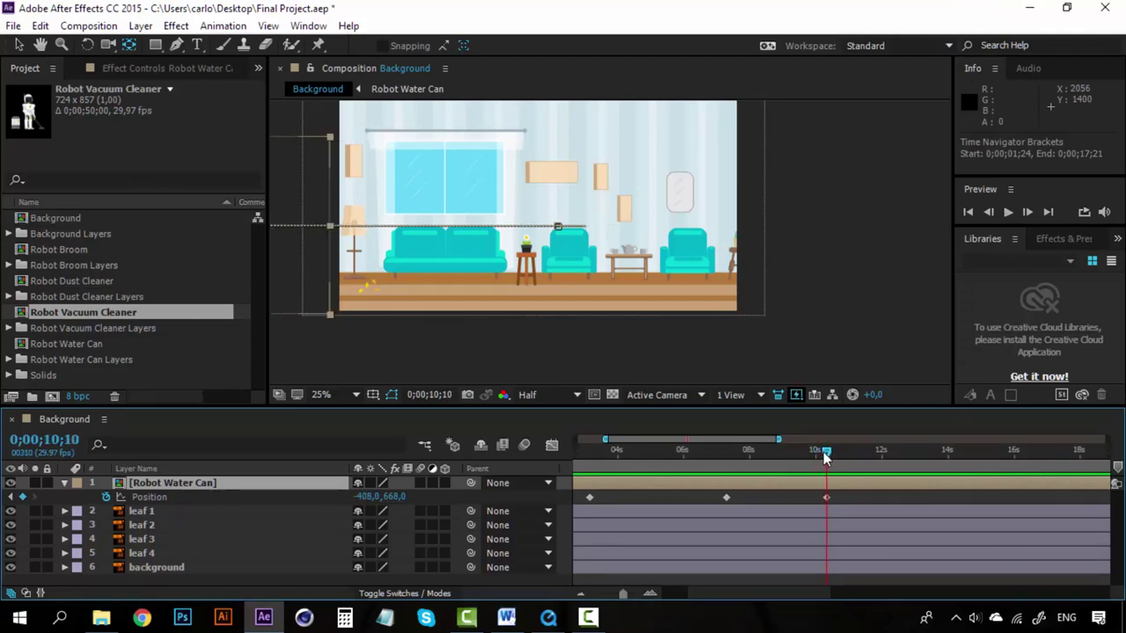
left_click(650, 593)
left_click(650, 594)
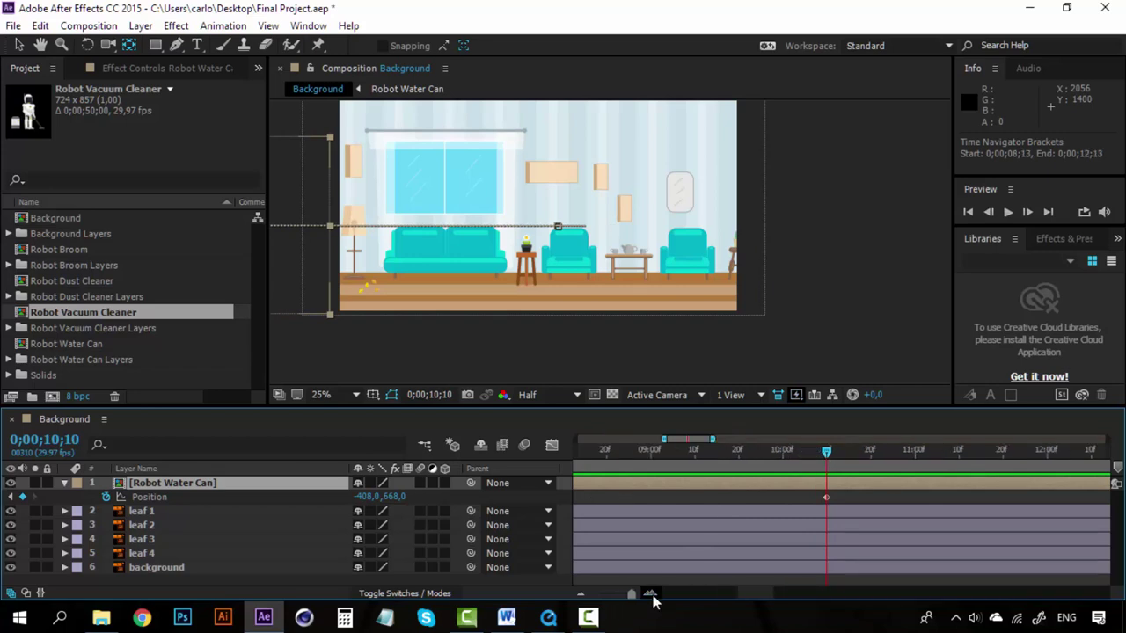
left_click(580, 593)
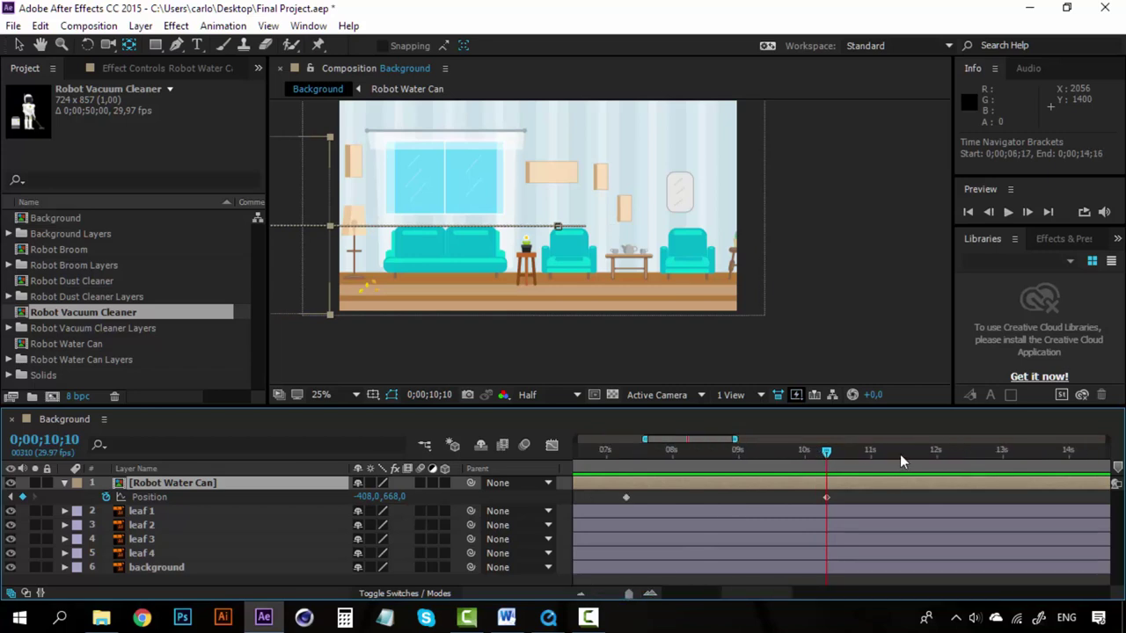
mouse_move(905, 451)
left_mouse_down()
mouse_move(896, 455)
mouse_move(907, 452)
left_mouse_up()
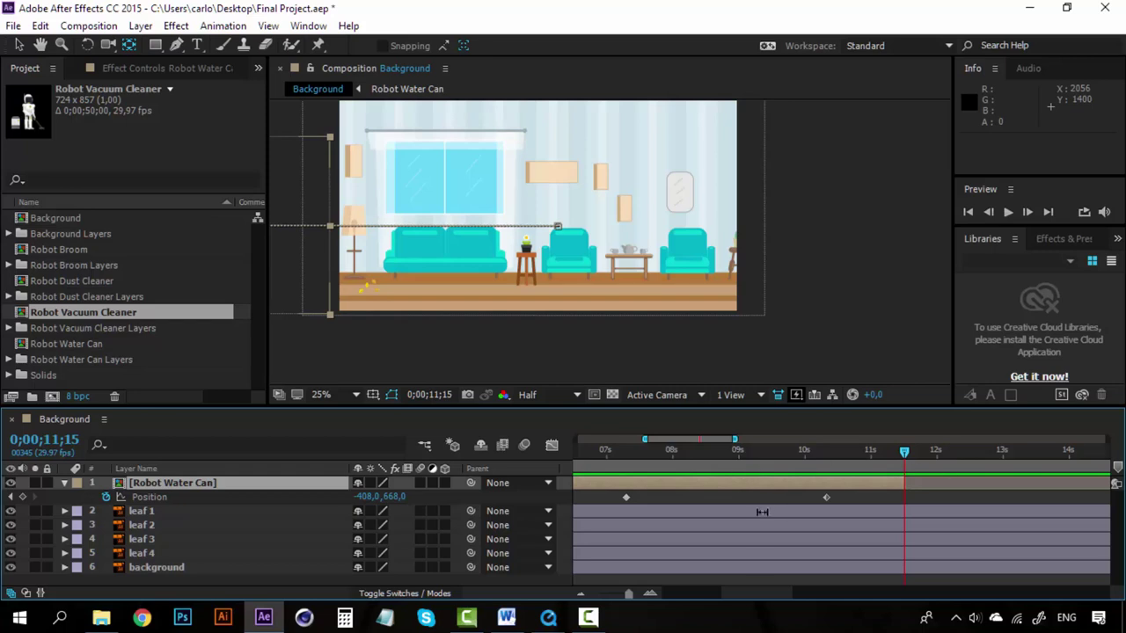
mouse_move(772, 593)
left_mouse_down()
mouse_move(1113, 596)
mouse_move(770, 596)
left_mouse_up()
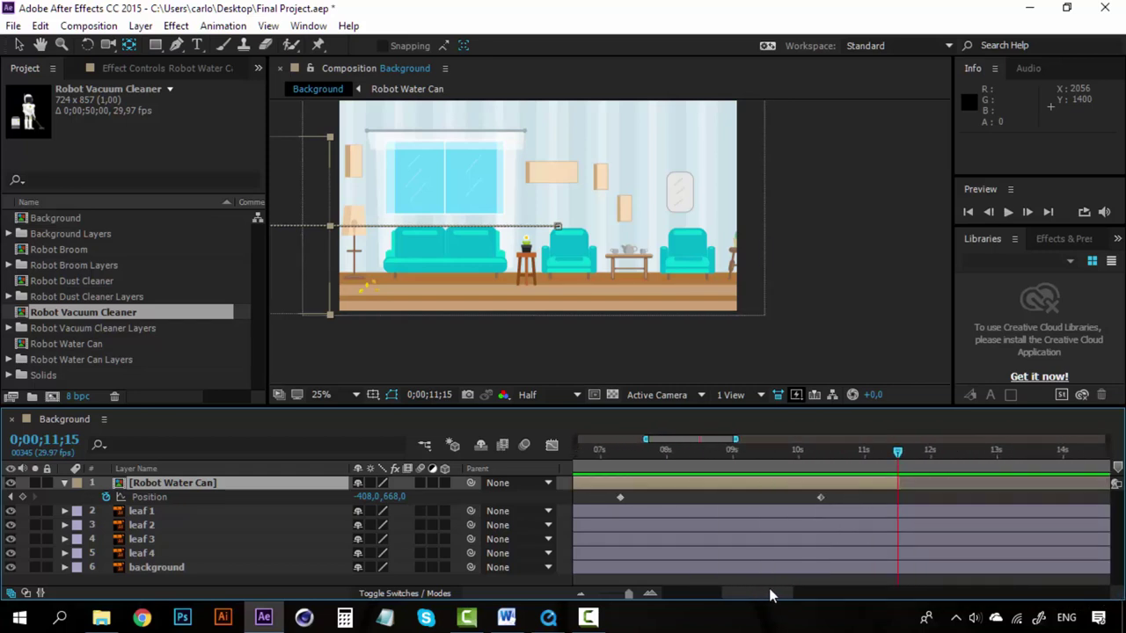
left_click(65, 486)
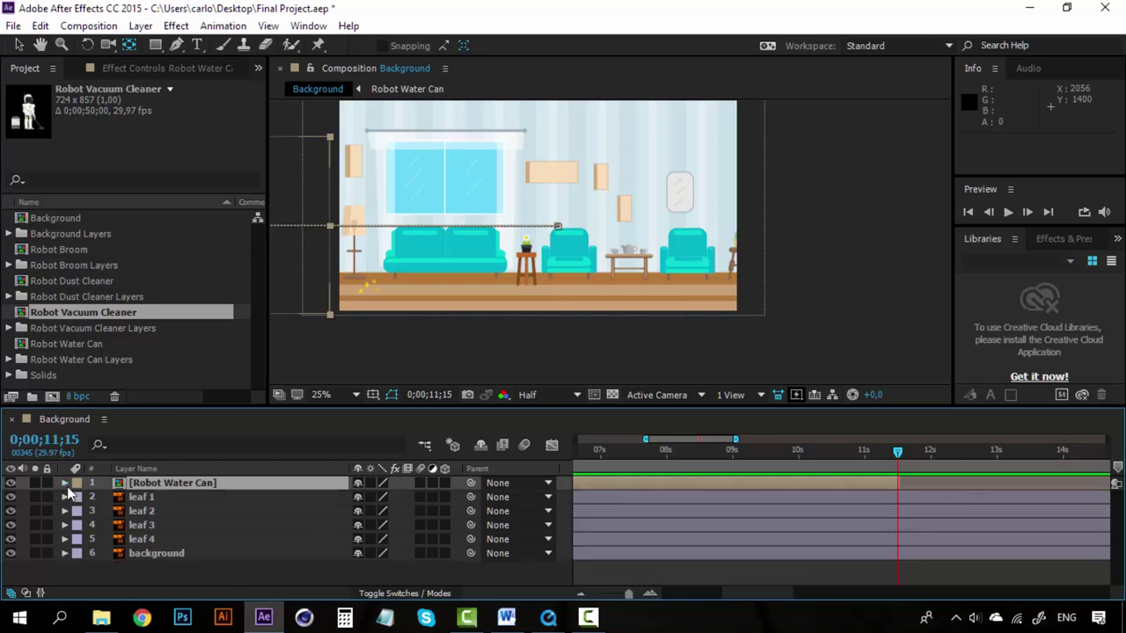
Add Robot Dust Cleaner to the Background composition at about 190, 672 and trim its start to 0;00;11;15
left_click(82, 280)
left_click_drag(80, 280, 422, 202)
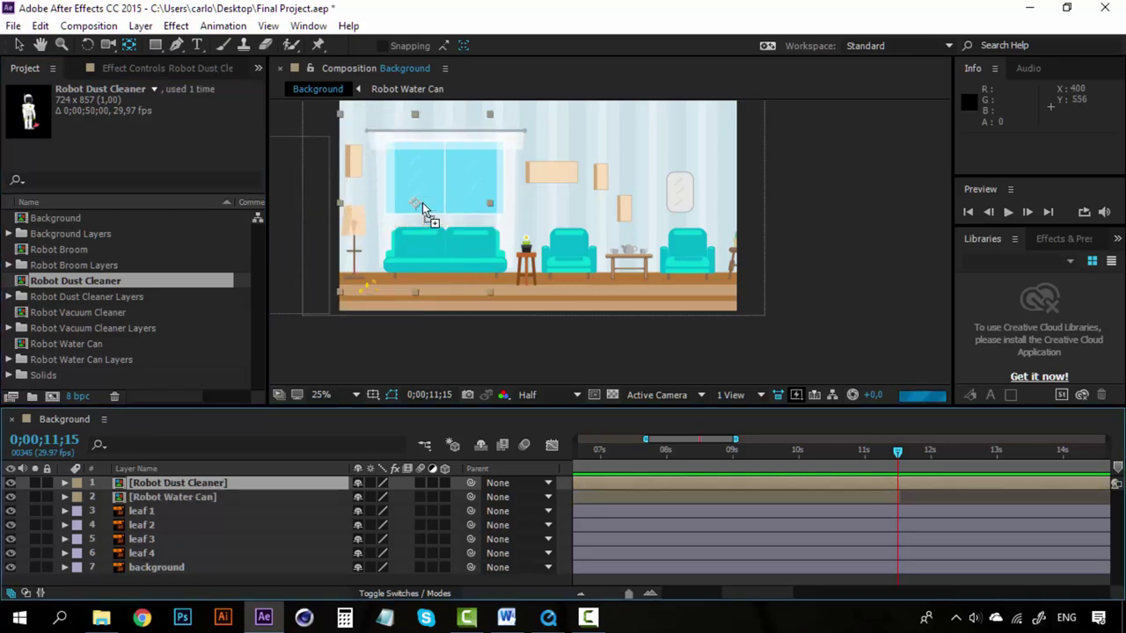
left_click(17, 46)
left_click_drag(422, 157, 380, 185)
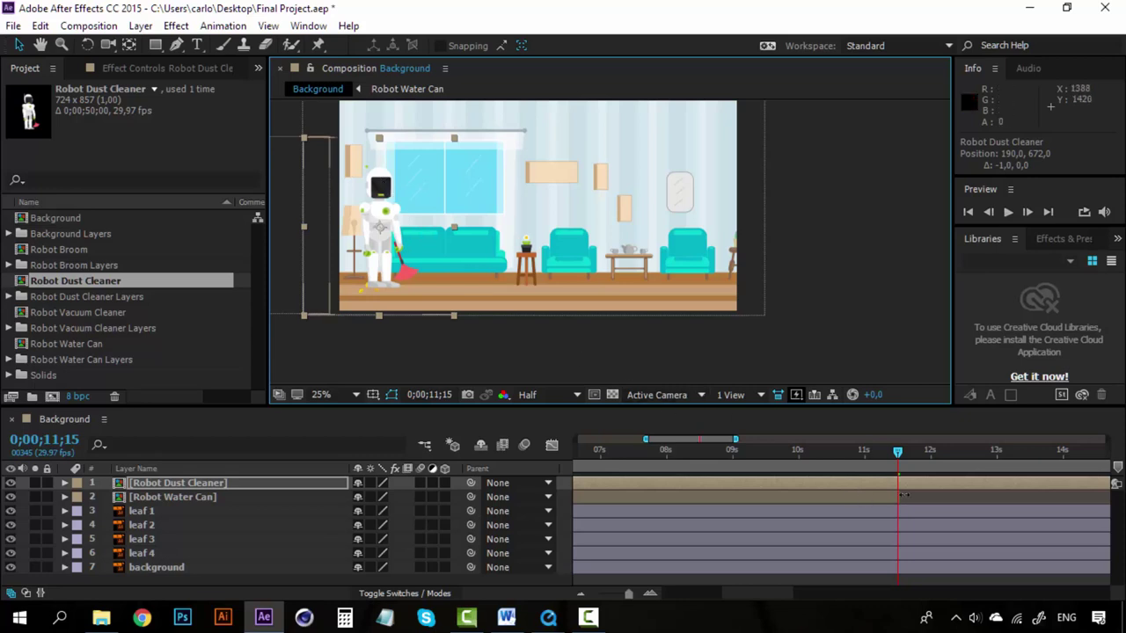
key("alt+bracketleft")
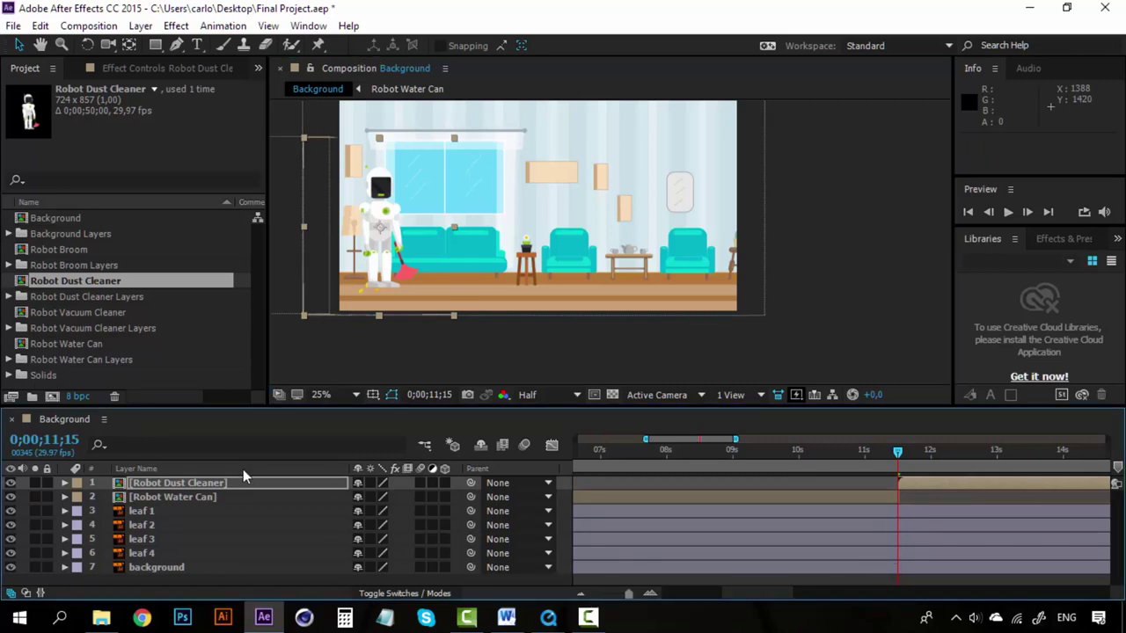
Open the Robot Dust Cleaner composition and move the C_left hand layer directly below C_right hand
double_click(200, 483)
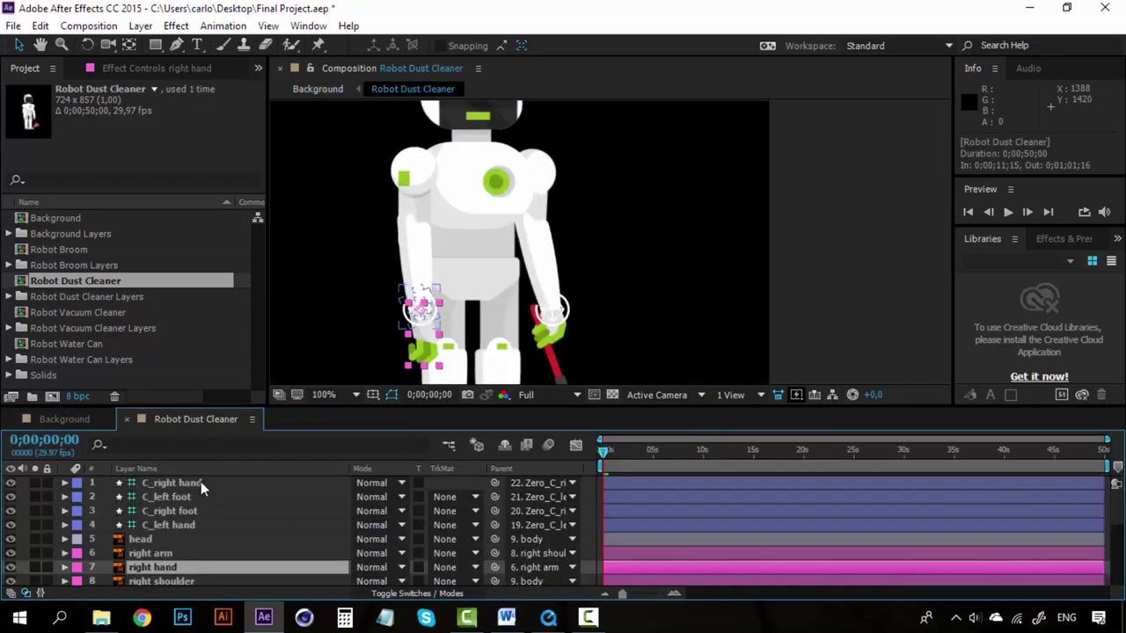
scroll(527, 228, "down", 2)
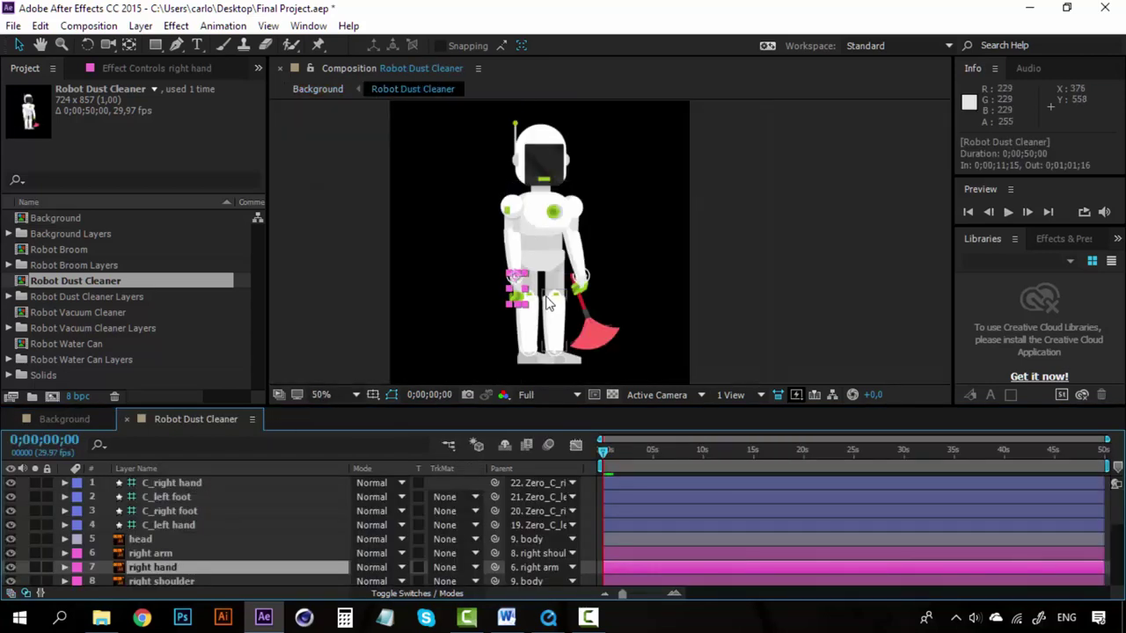
scroll(532, 299, "up", 2)
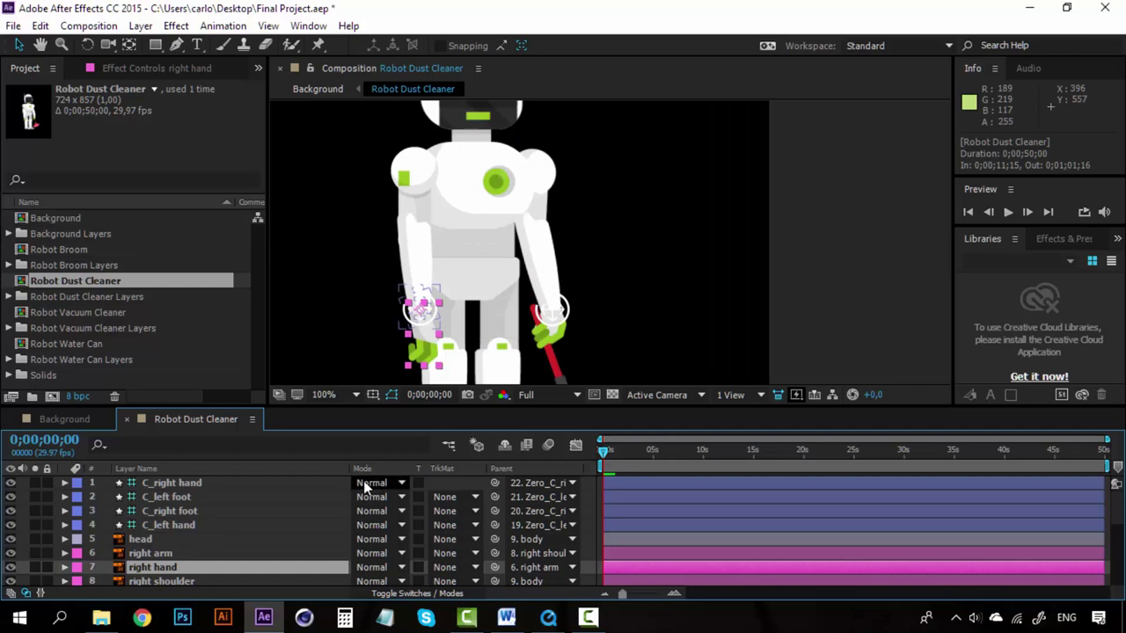
left_click(181, 484)
left_click(183, 524)
left_click(181, 483)
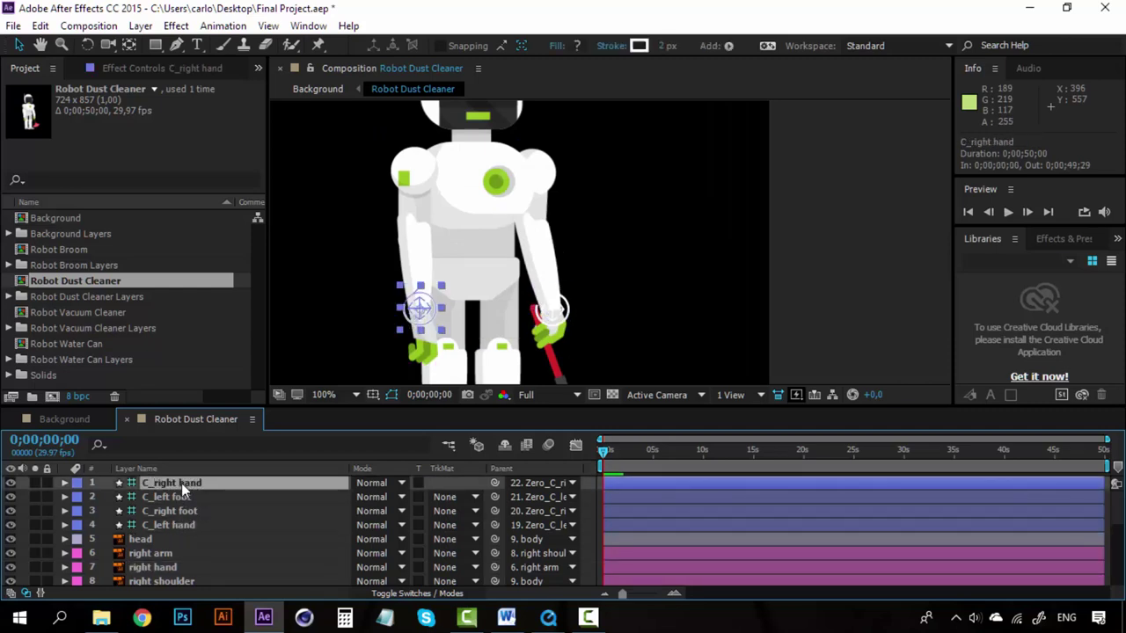
left_click(181, 497)
left_click(179, 522)
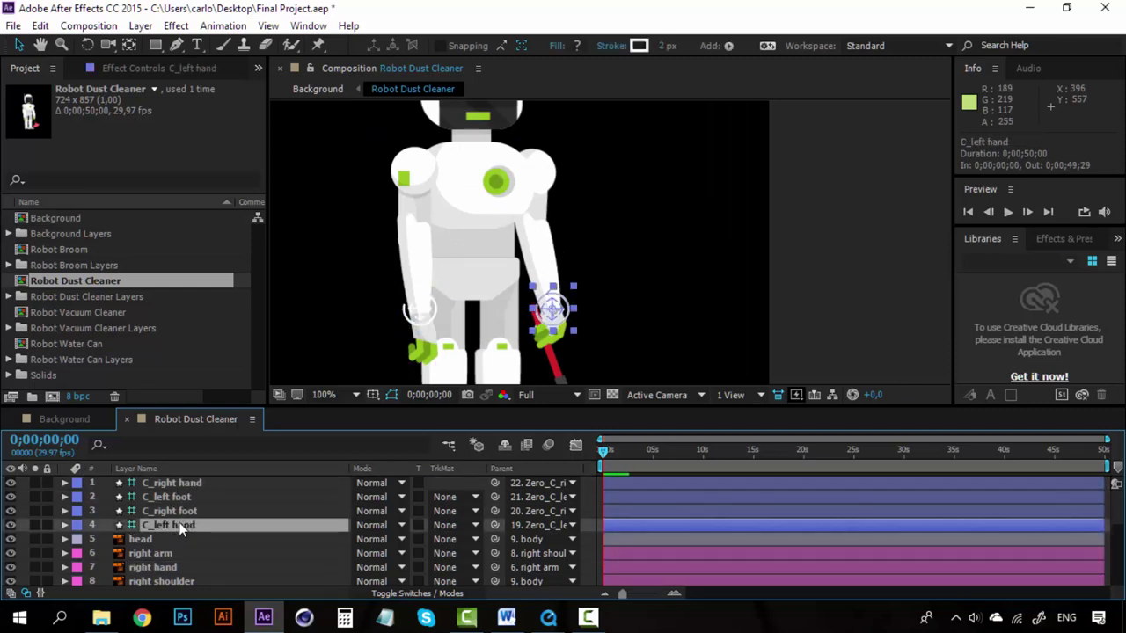
left_click_drag(182, 523, 189, 493)
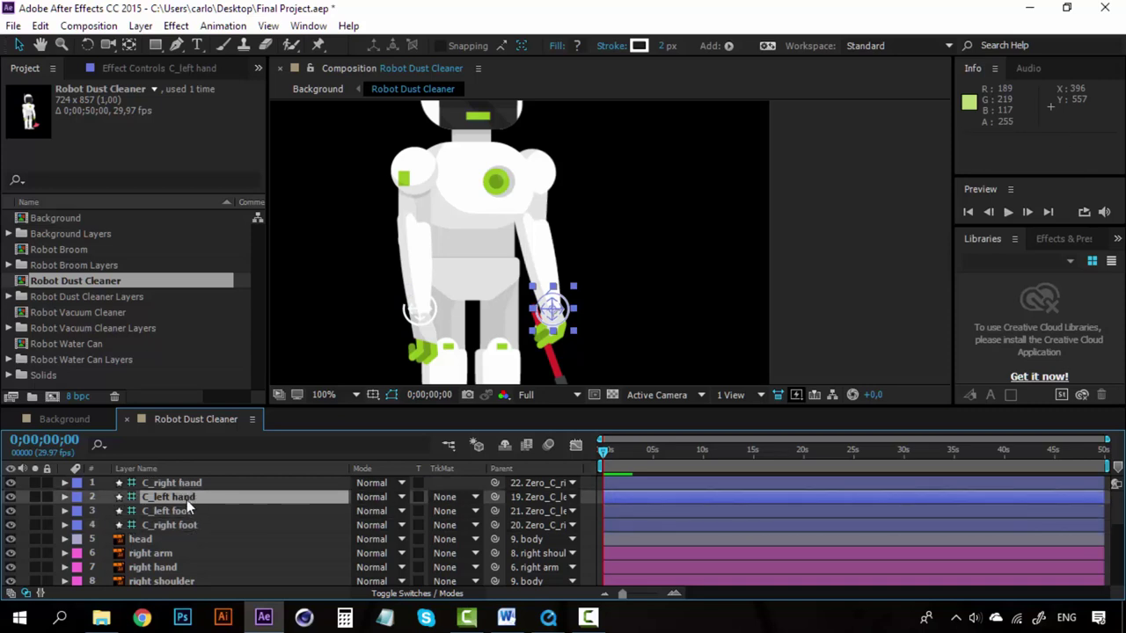
Examine the foot controllers, the head and body-part layers, and the locked zero layers of the robot rig
left_click(183, 520)
left_click(183, 513)
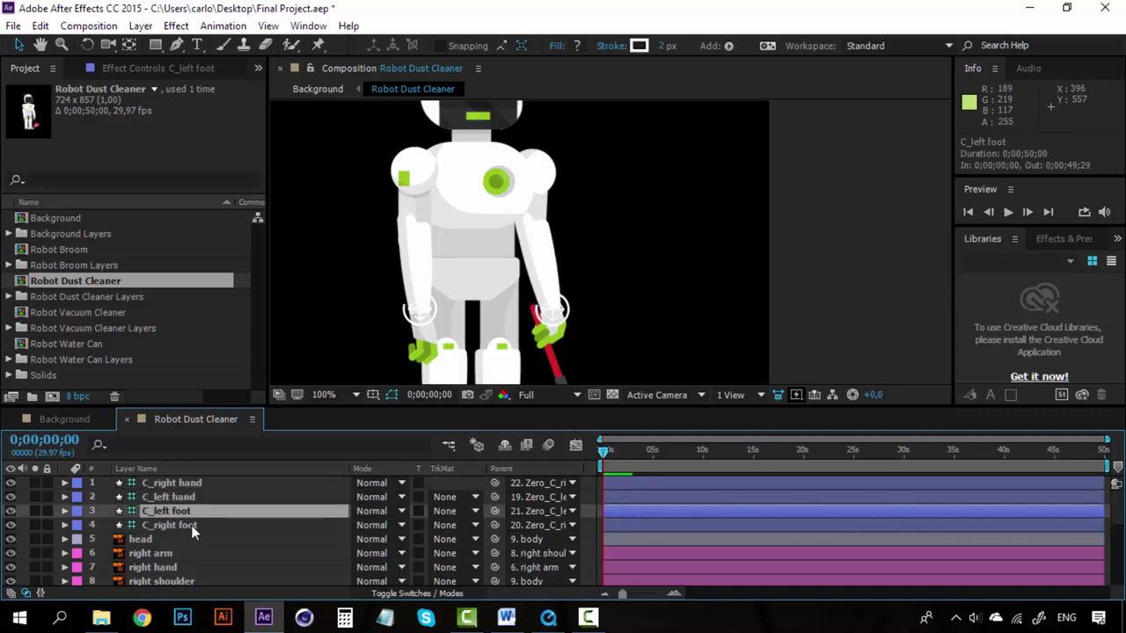
left_click(193, 526)
scroll(187, 538, "down", 1)
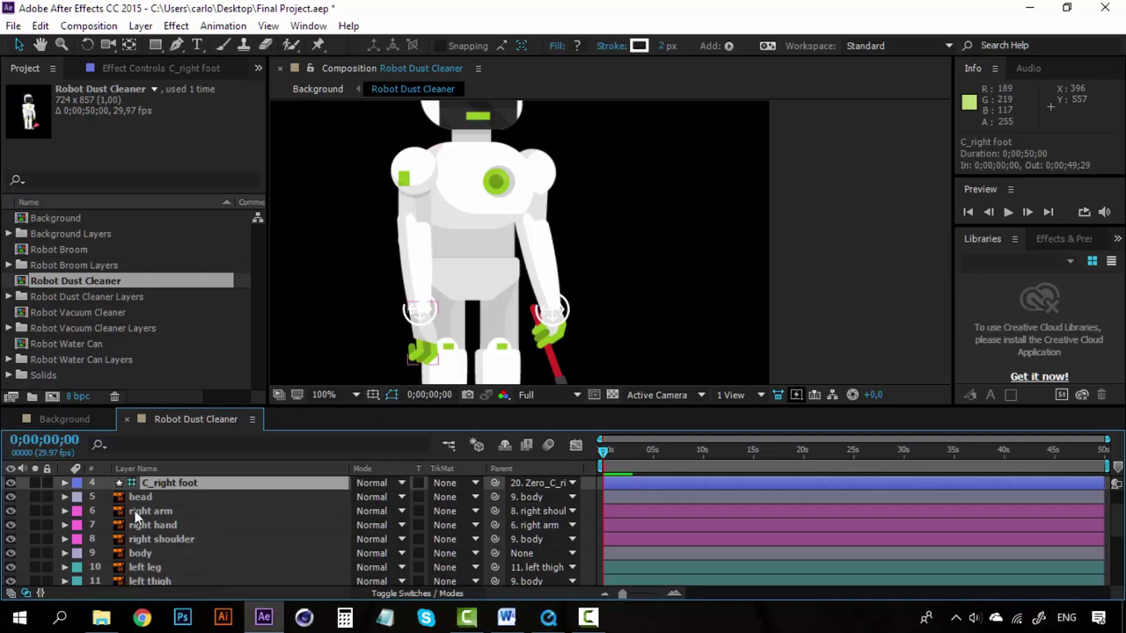
left_click(178, 498)
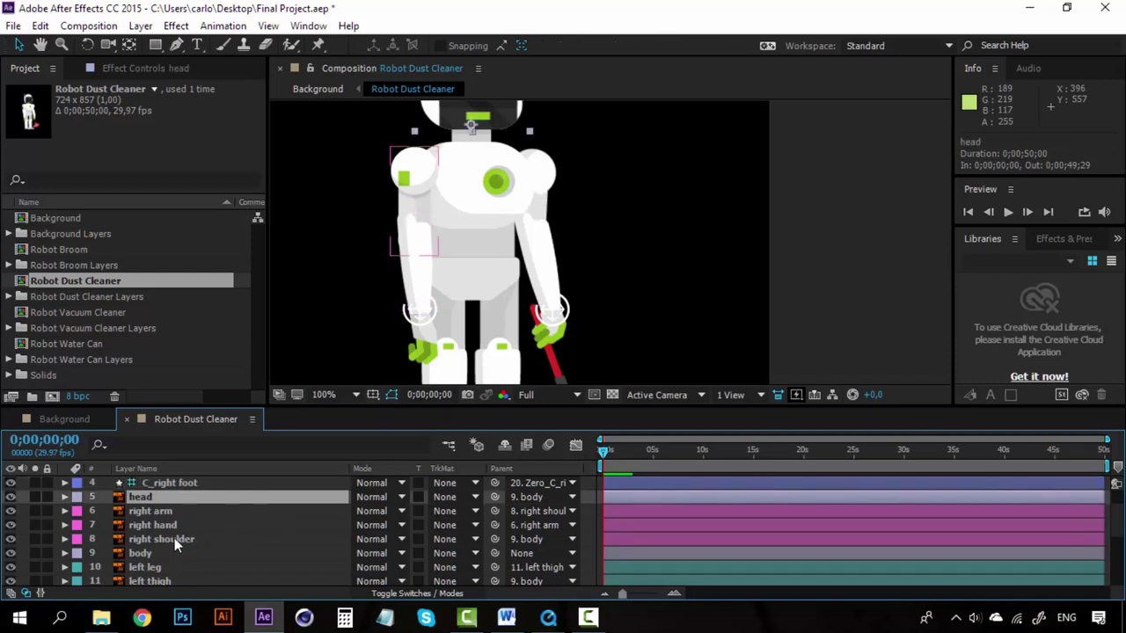
scroll(220, 546, "down", 4)
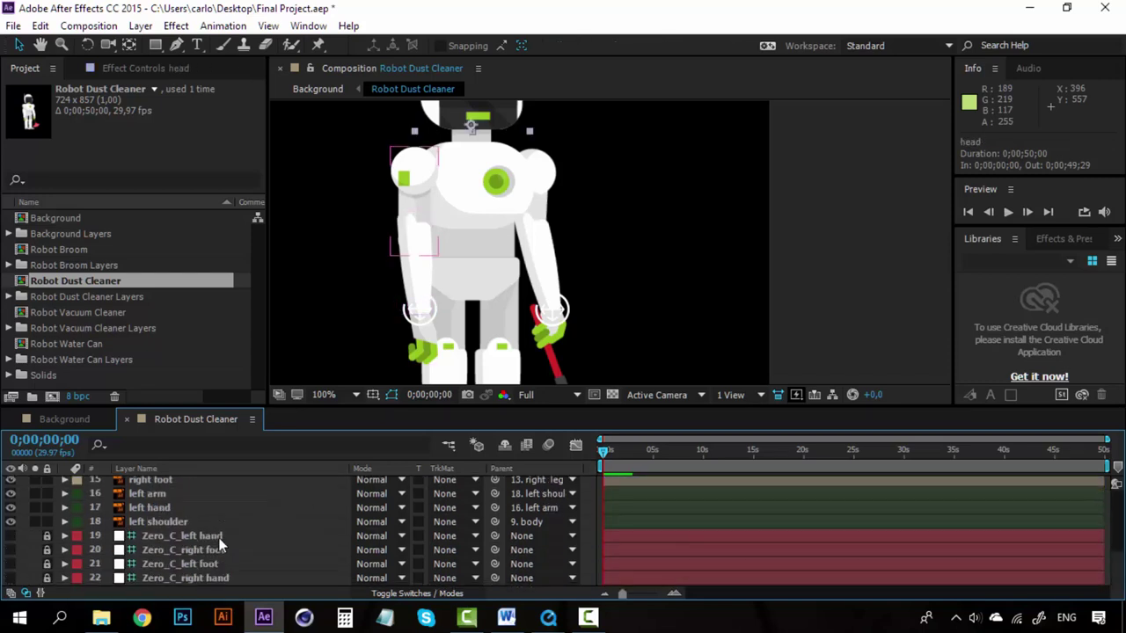
scroll(220, 545, "up", 4)
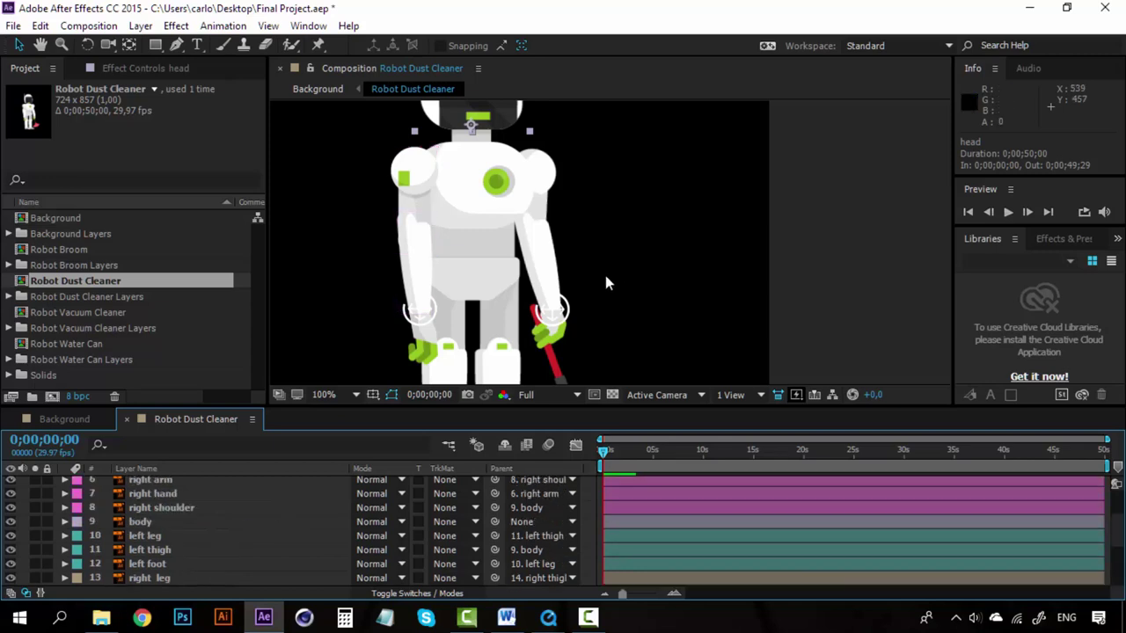
Select the duster in the composition and toggle the left hand layer's visibility to check what that layer contains
key("h")
scroll(579, 201, "down", 3)
key("v")
left_click(576, 307)
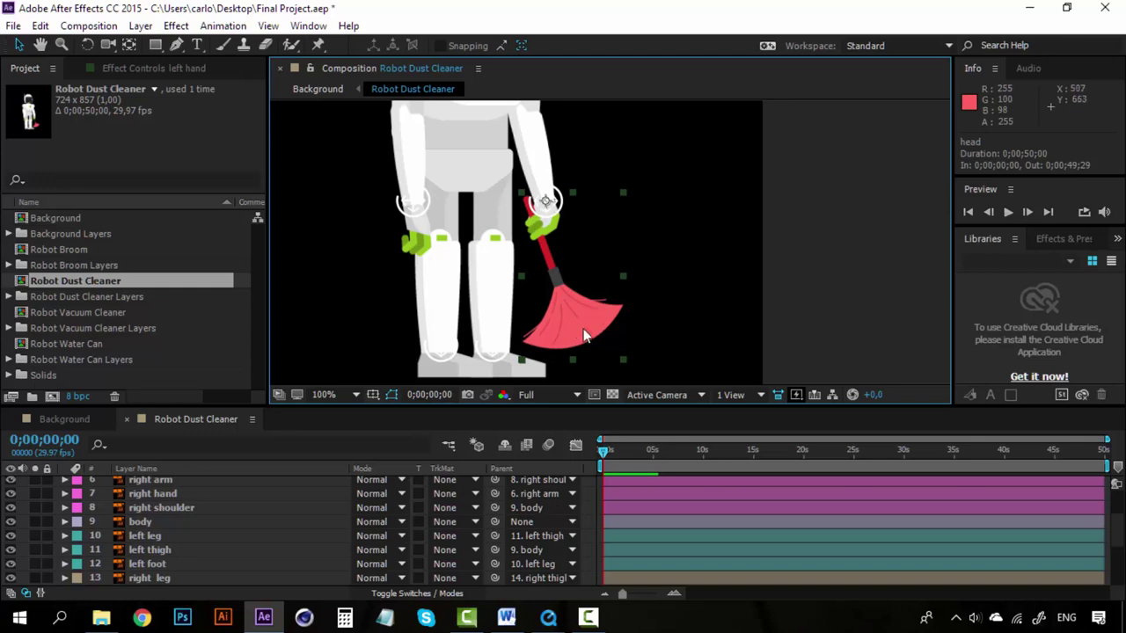
scroll(170, 535, "up", 2)
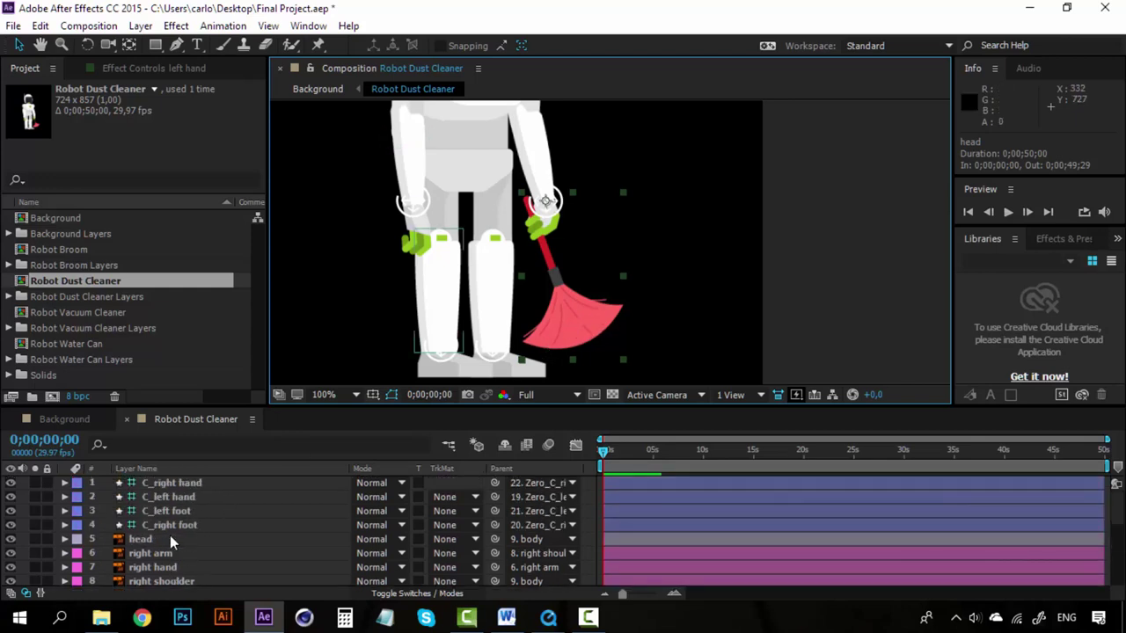
scroll(170, 534, "down", 4)
scroll(172, 563, "down", 1)
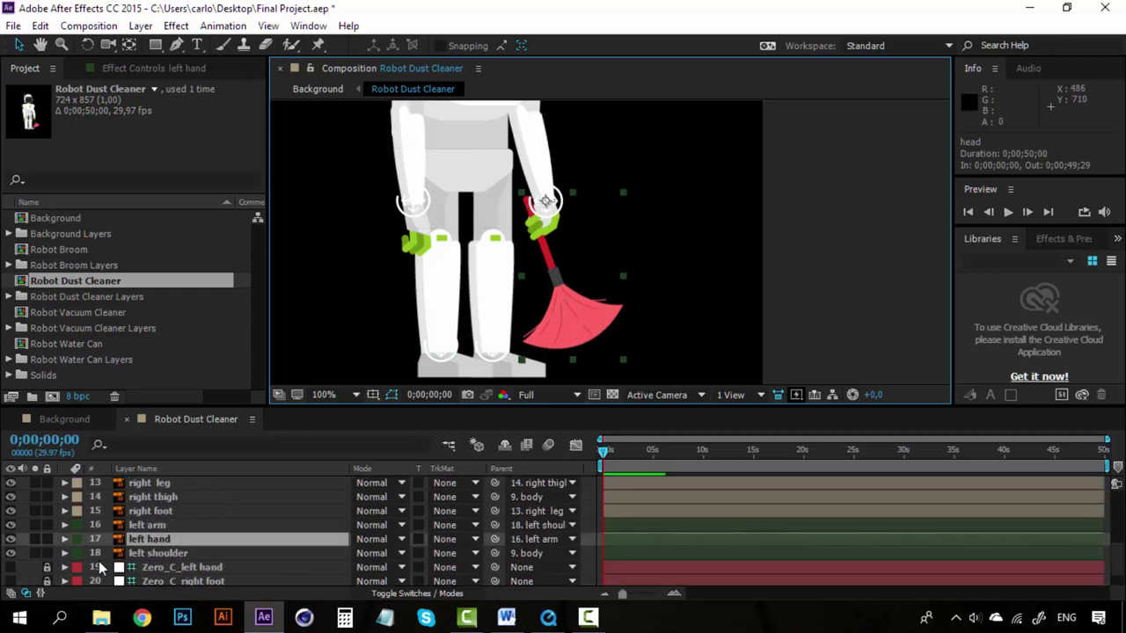
left_click(12, 540)
left_click(11, 539)
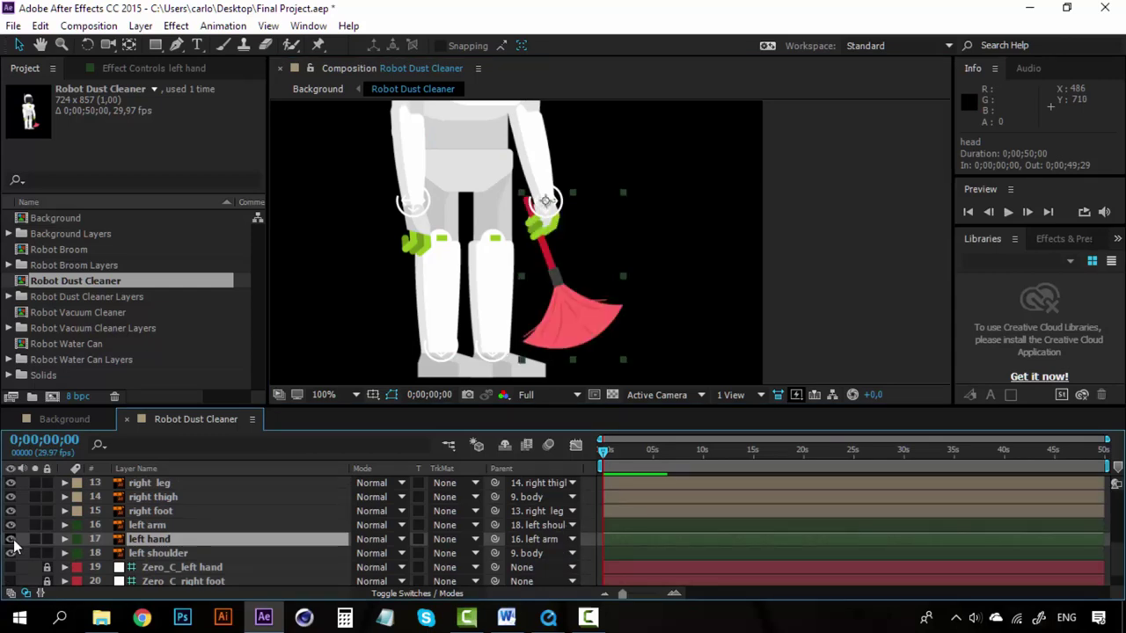
left_click(11, 539)
left_click(11, 539)
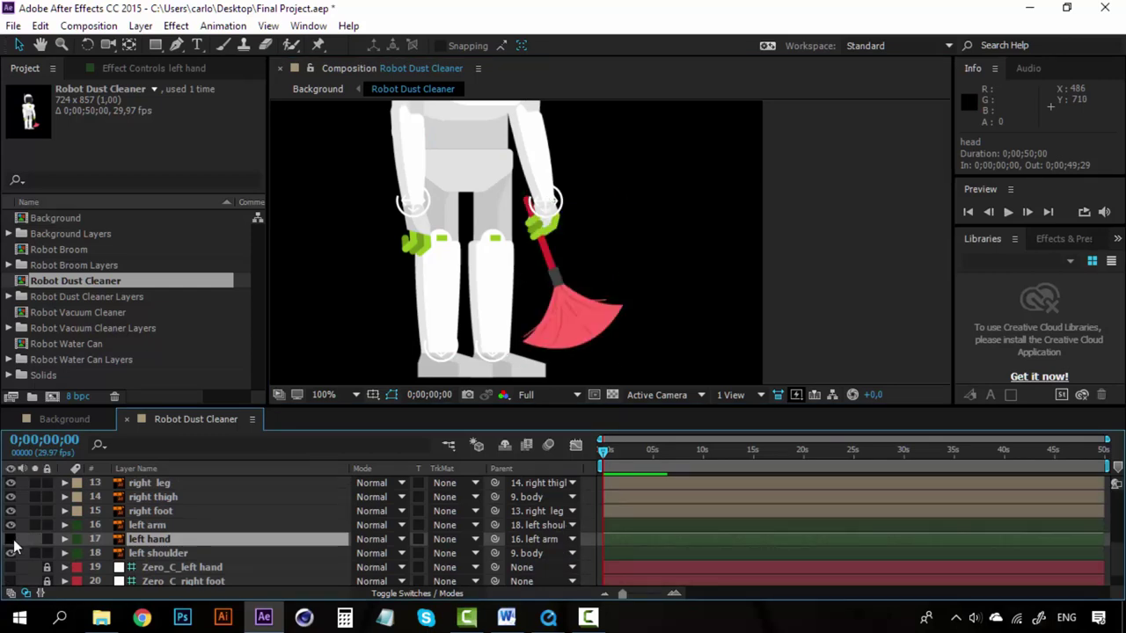
left_click(11, 540)
left_click(11, 539)
scroll(183, 526, "up", 4)
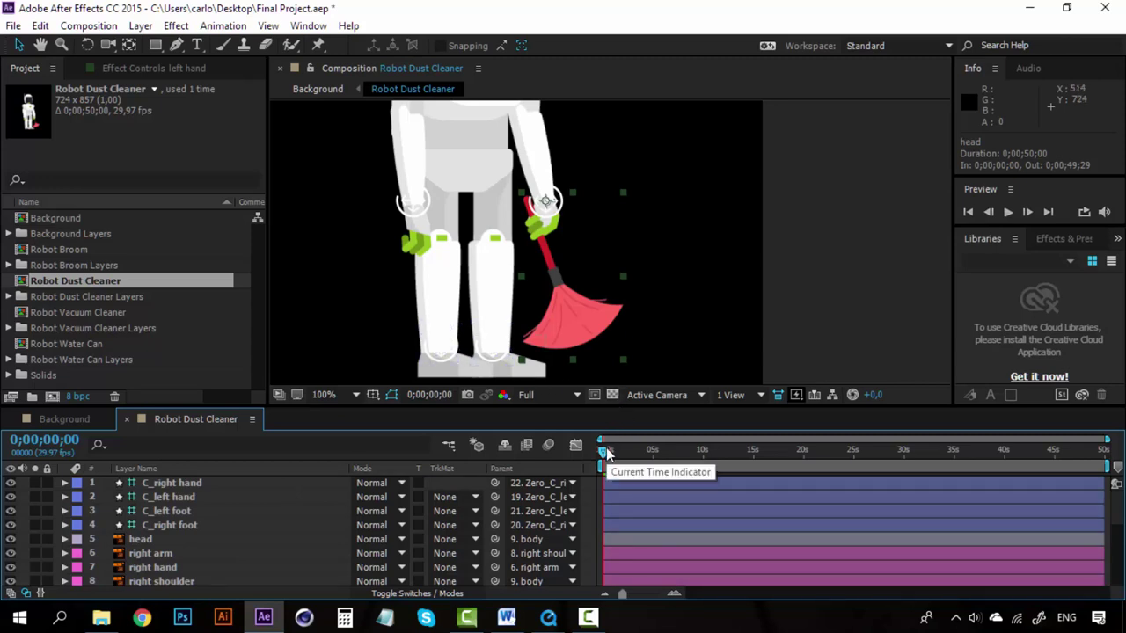
Preview the Robot Dust Cleaner composition, then zoom the timeline in to individual frames and scrub through the opening frames
key("space")
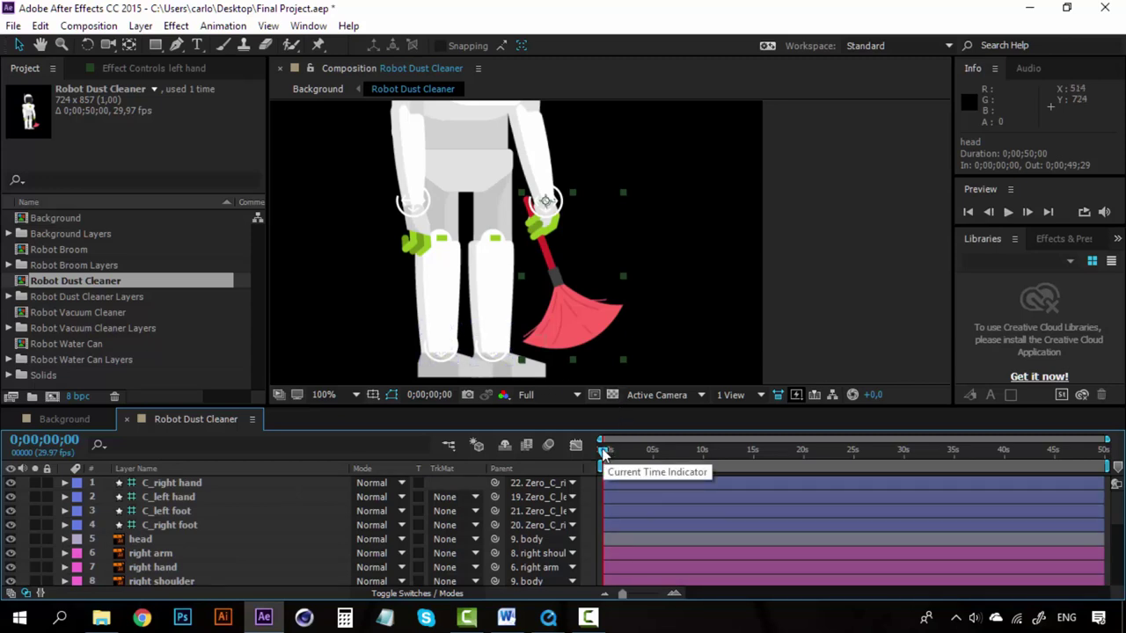
key("space")
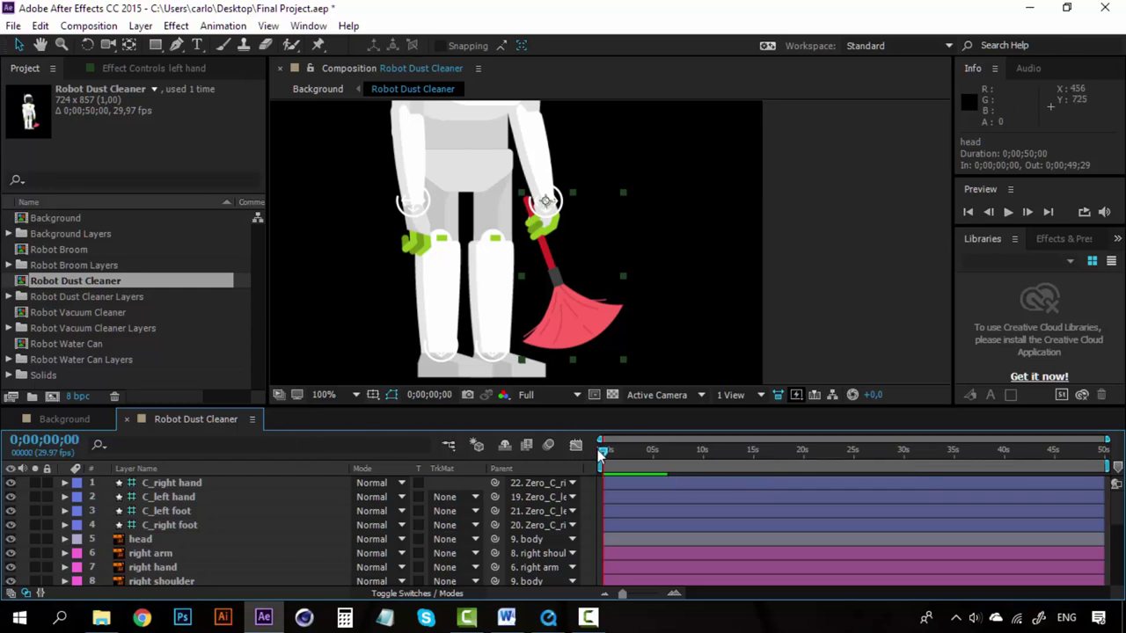
left_click(674, 595)
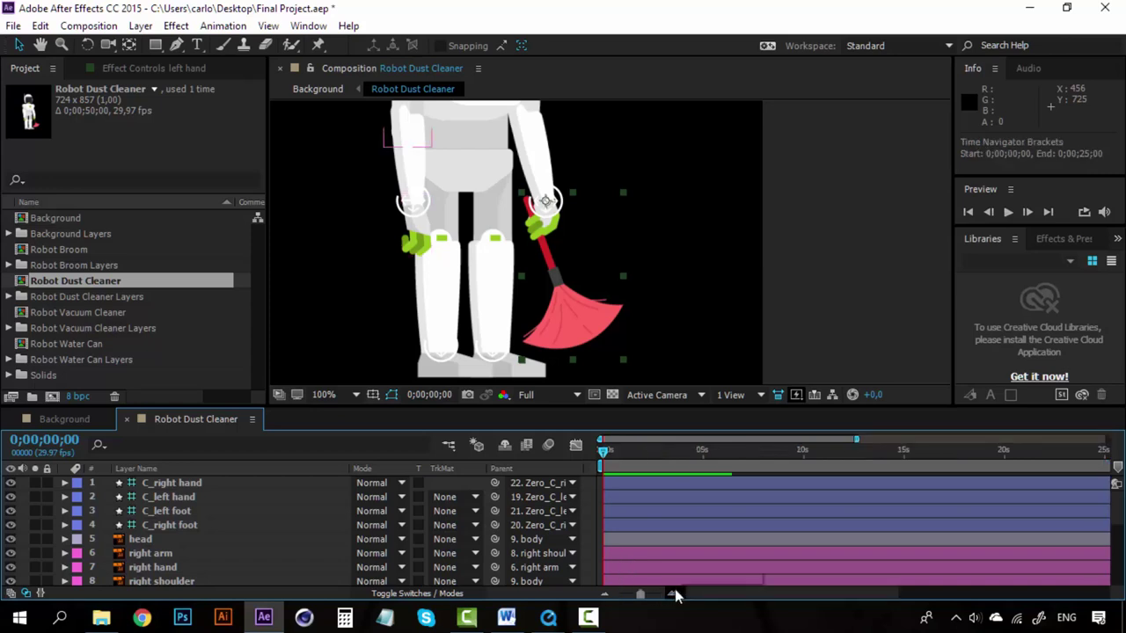
left_click(673, 595)
left_click(673, 595)
left_click(673, 595)
left_click(674, 594)
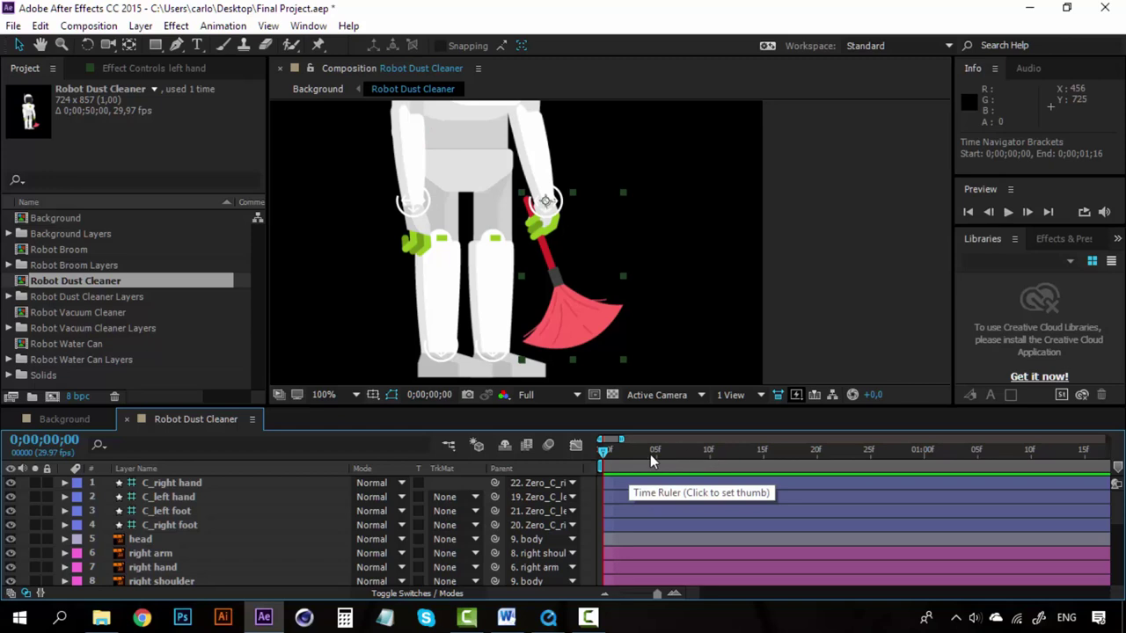
left_click_drag(652, 461, 713, 452)
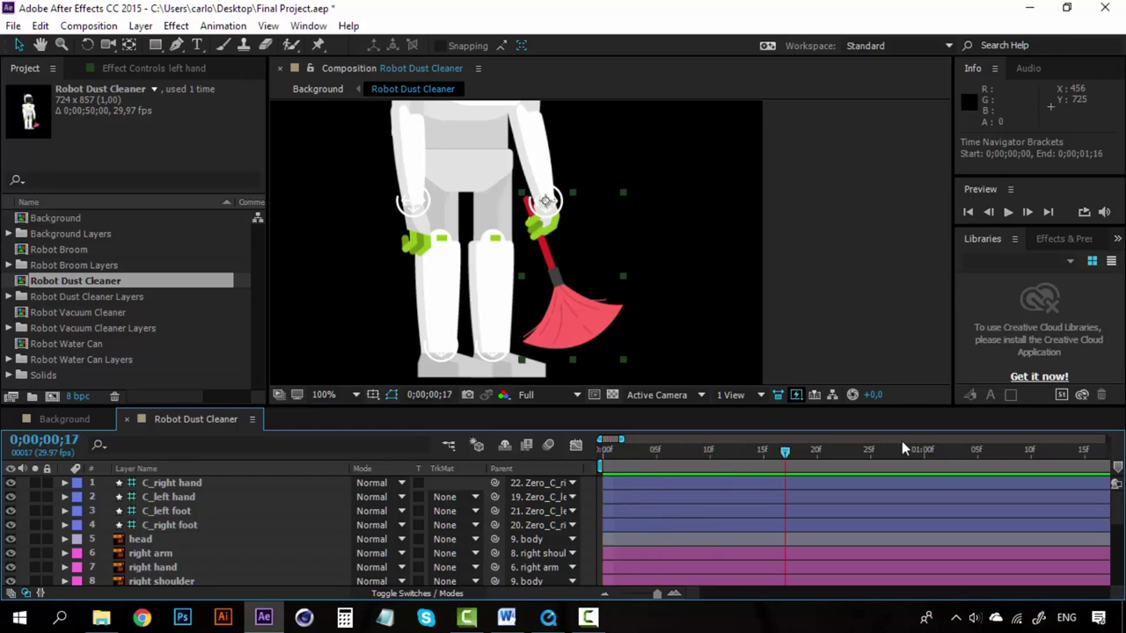
left_click_drag(901, 449, 591, 451)
Reveal the Position property of the C_left foot and C_right foot layers
left_click(201, 508)
left_click(186, 523, "ctrl")
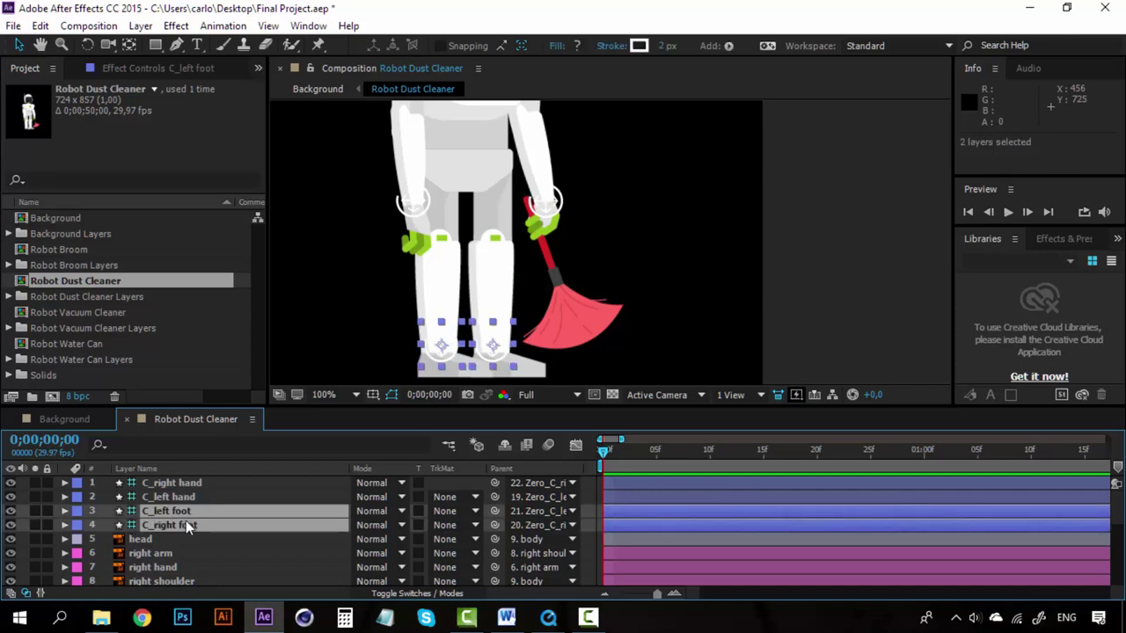
key("p")
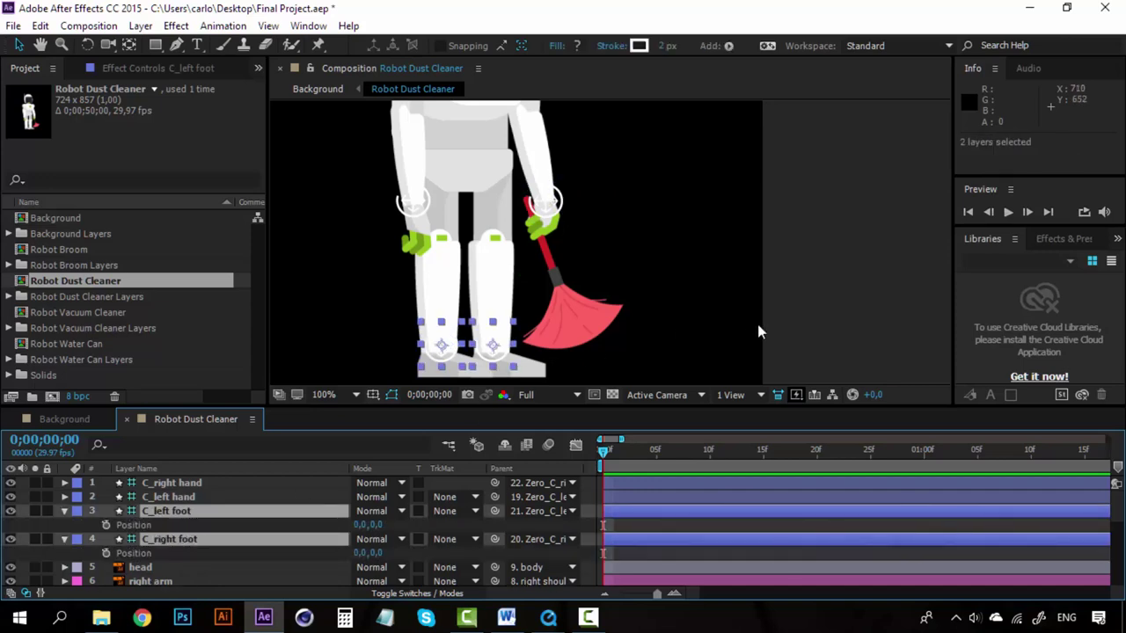
Start Position keyframing on both C_left foot and C_right foot at 0;00;00;00
left_click(779, 334)
key("h")
left_click_drag(472, 335, 519, 279)
key("v")
scroll(478, 277, "up", 2)
scroll(586, 261, "down", 2)
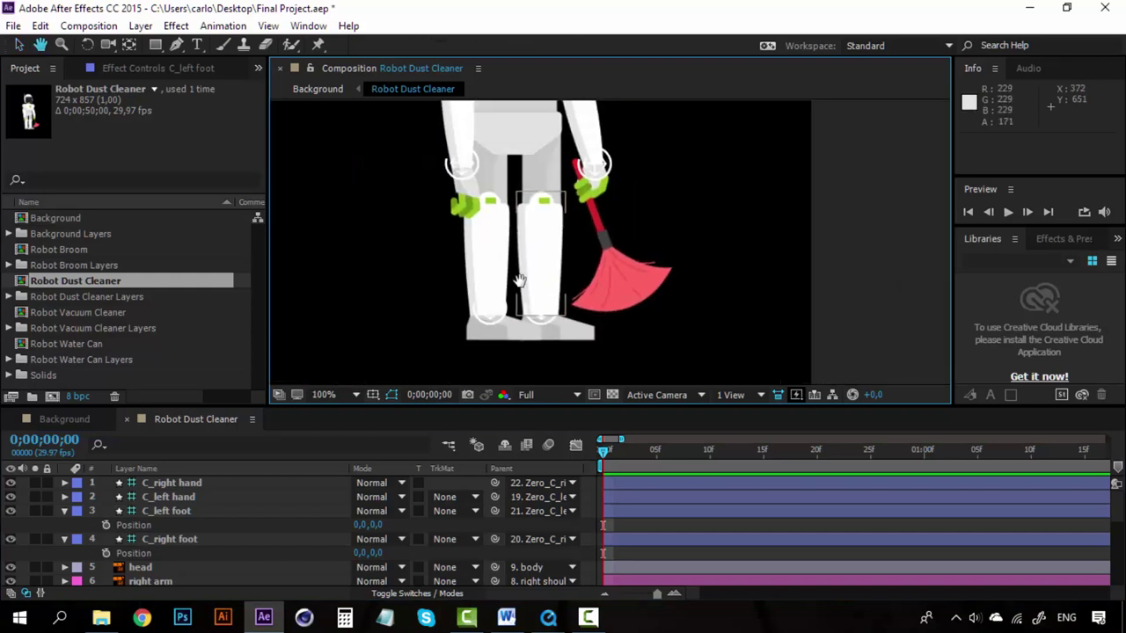
left_click(626, 528)
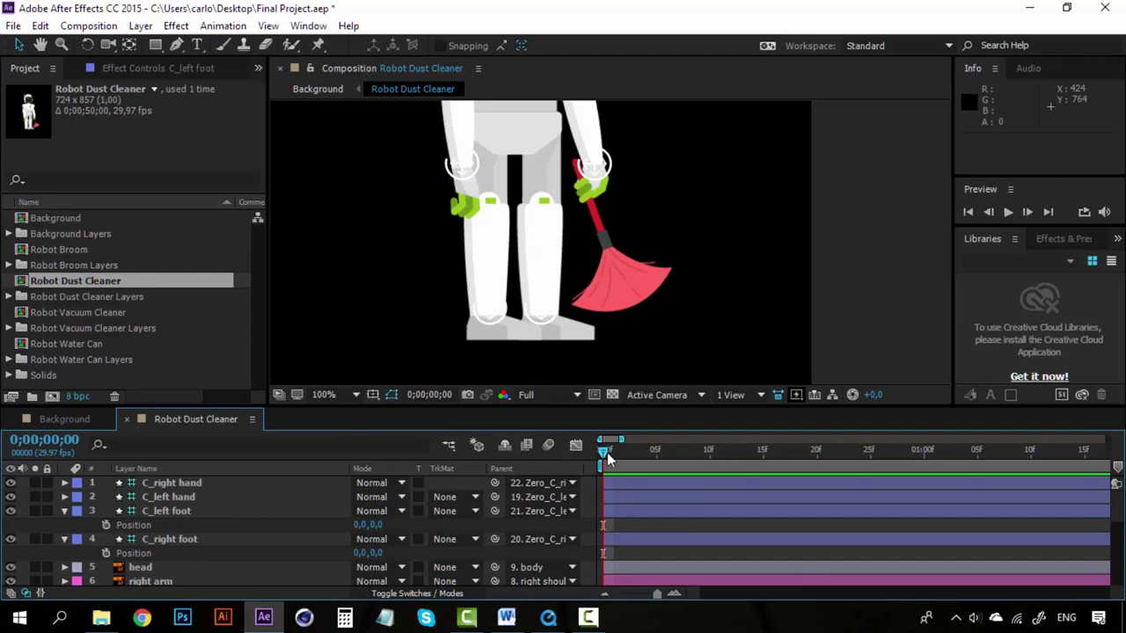
left_click(193, 512)
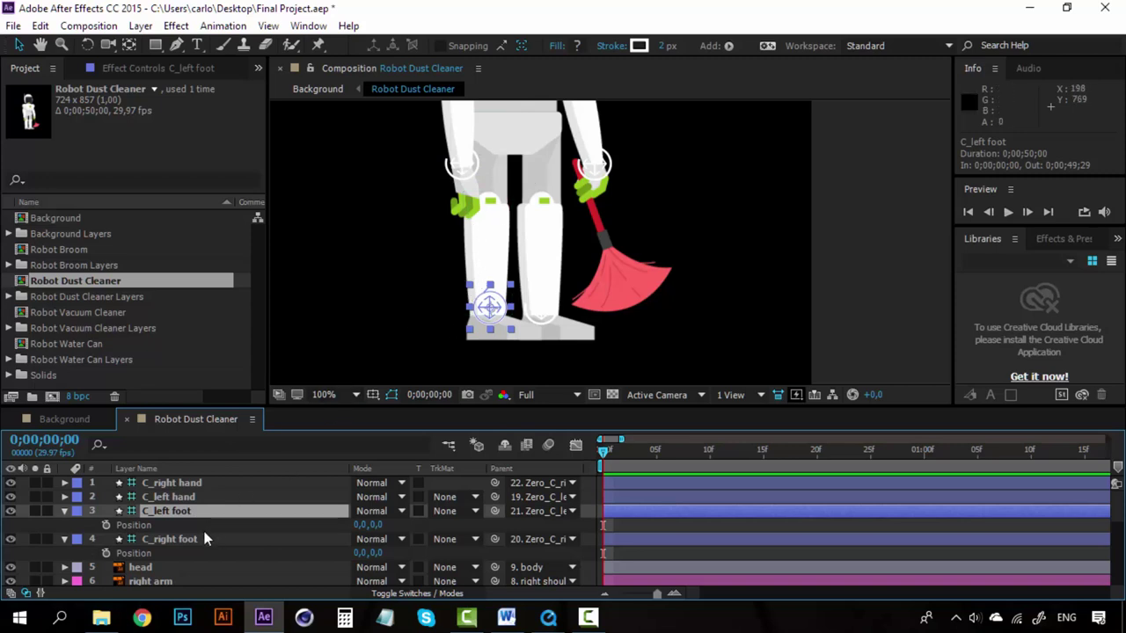
left_click(158, 538, "ctrl")
left_click(105, 526)
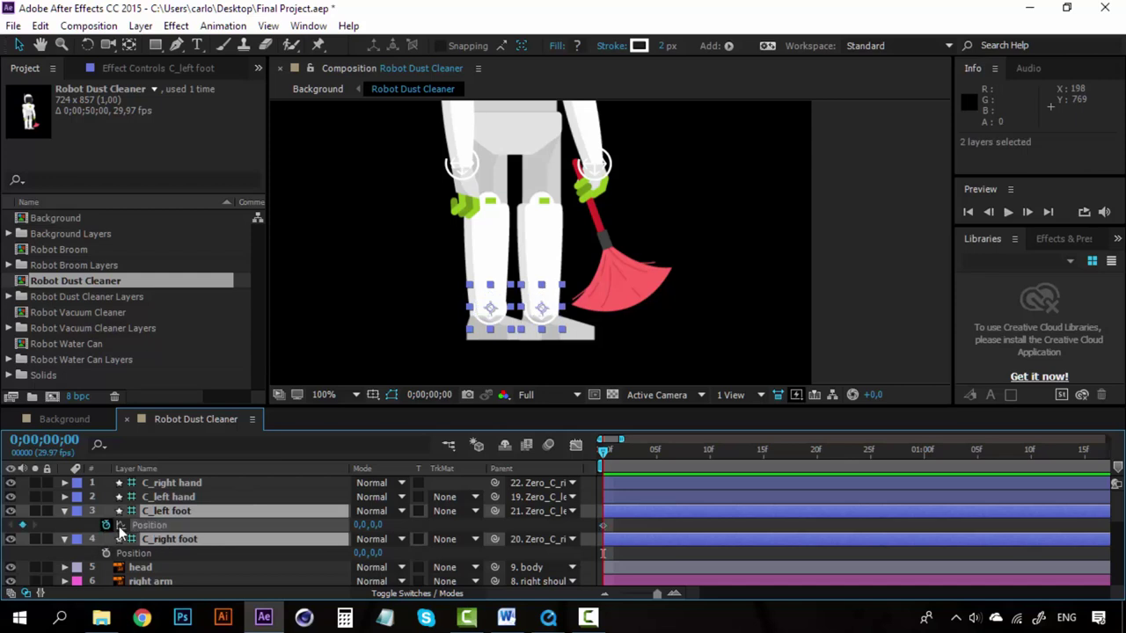
Move the C_left foot controller backward to Position -73, 0 at 0;00;00;00
left_click(230, 509)
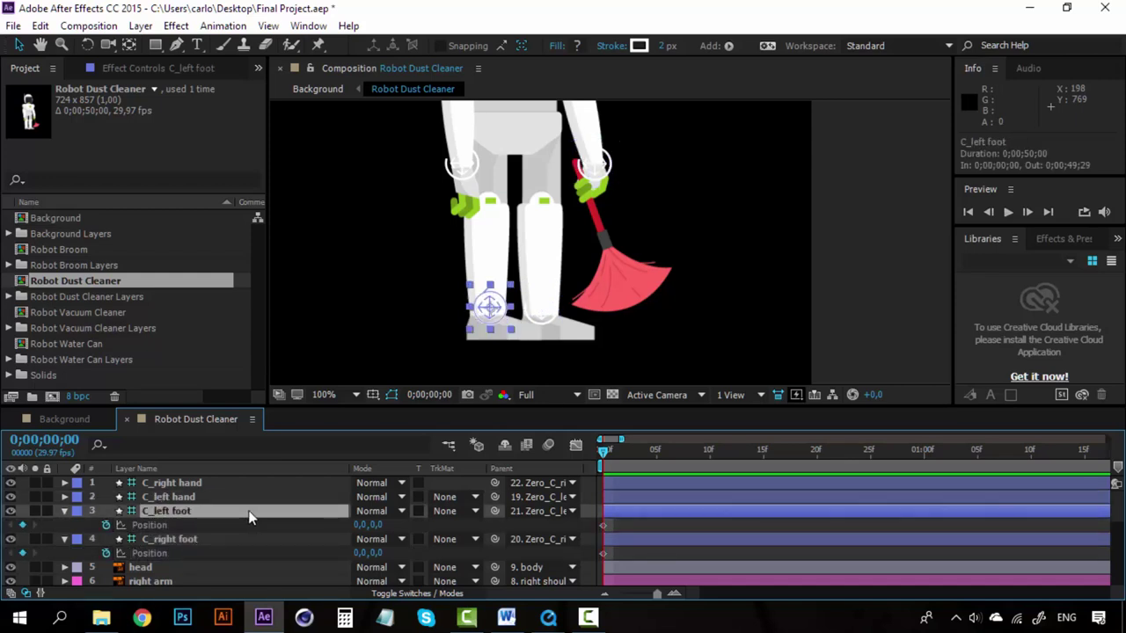
left_click(656, 450)
left_click(710, 451)
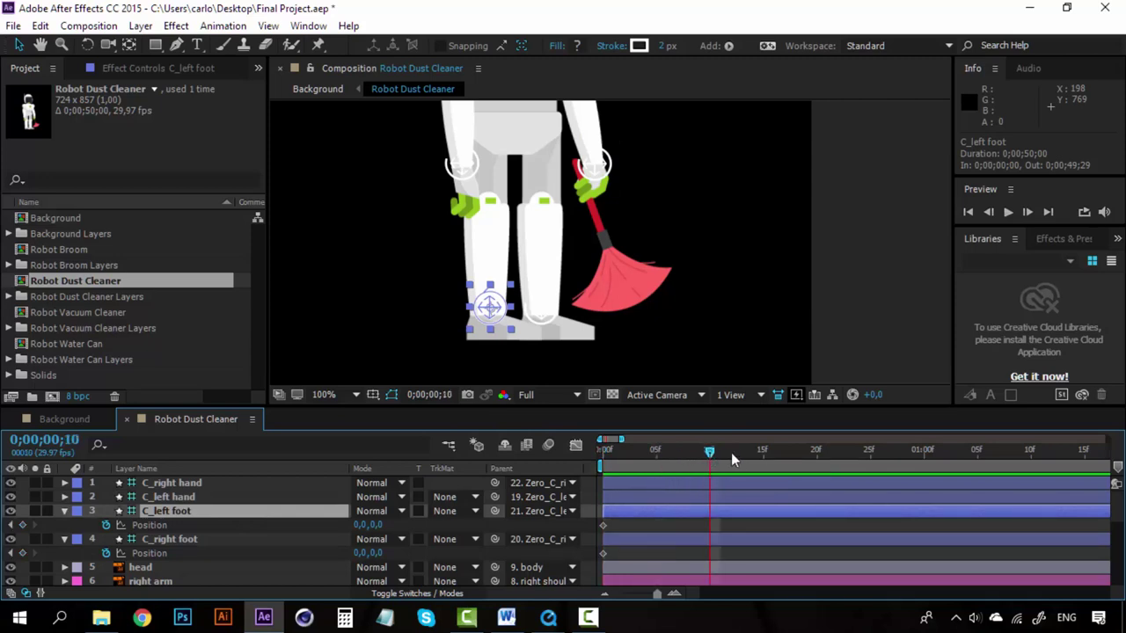
left_click(762, 450)
left_click(601, 452)
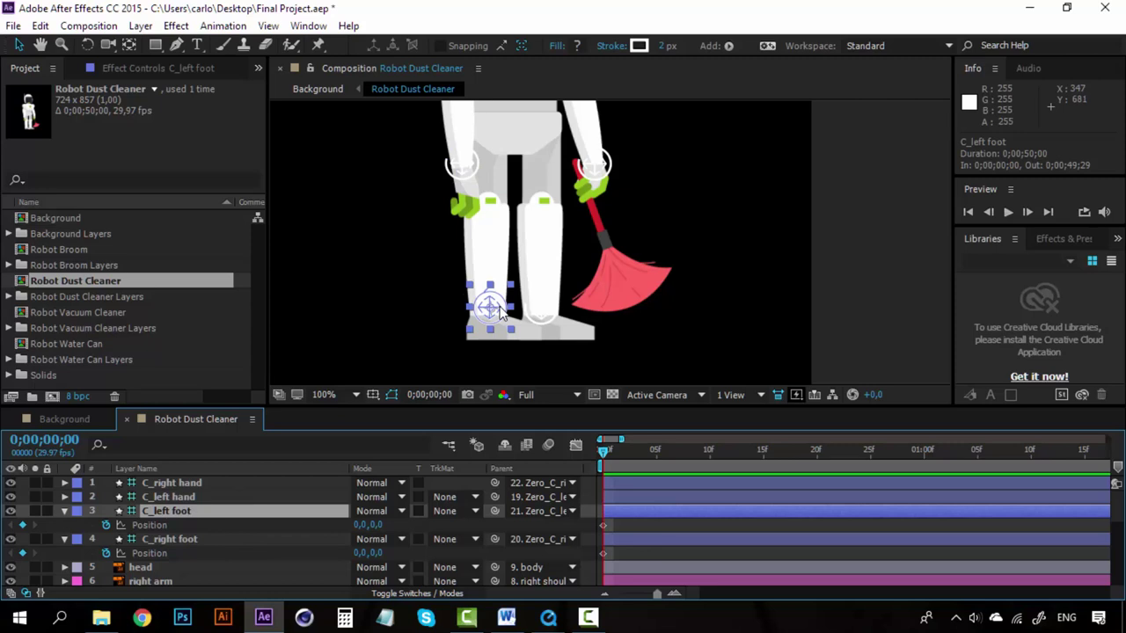
left_click_drag(499, 313, 438, 308)
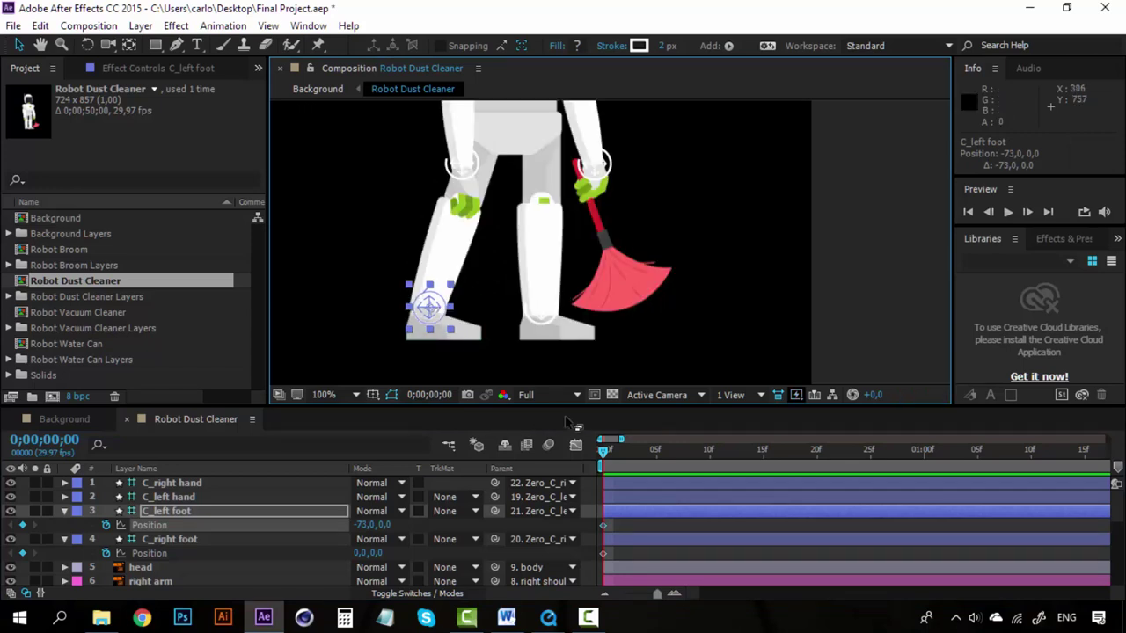
At 0;00;00;05, raise C_left foot forward to Position 56, -32 and enable Clockwise in its IK left leg effect
left_click(657, 449)
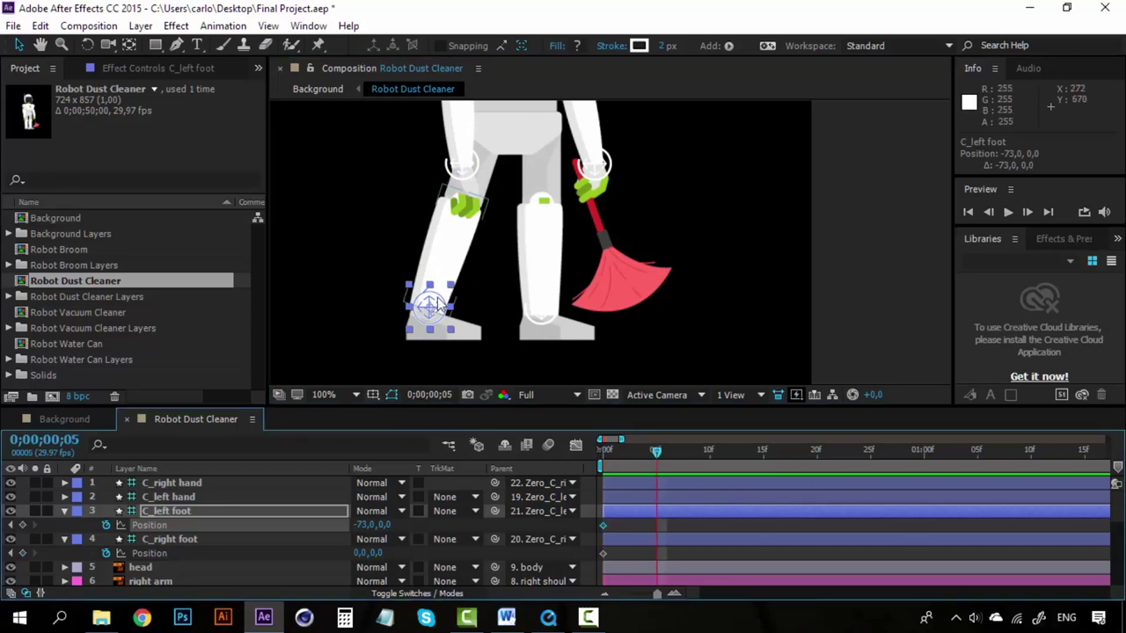
left_click_drag(444, 304, 548, 267)
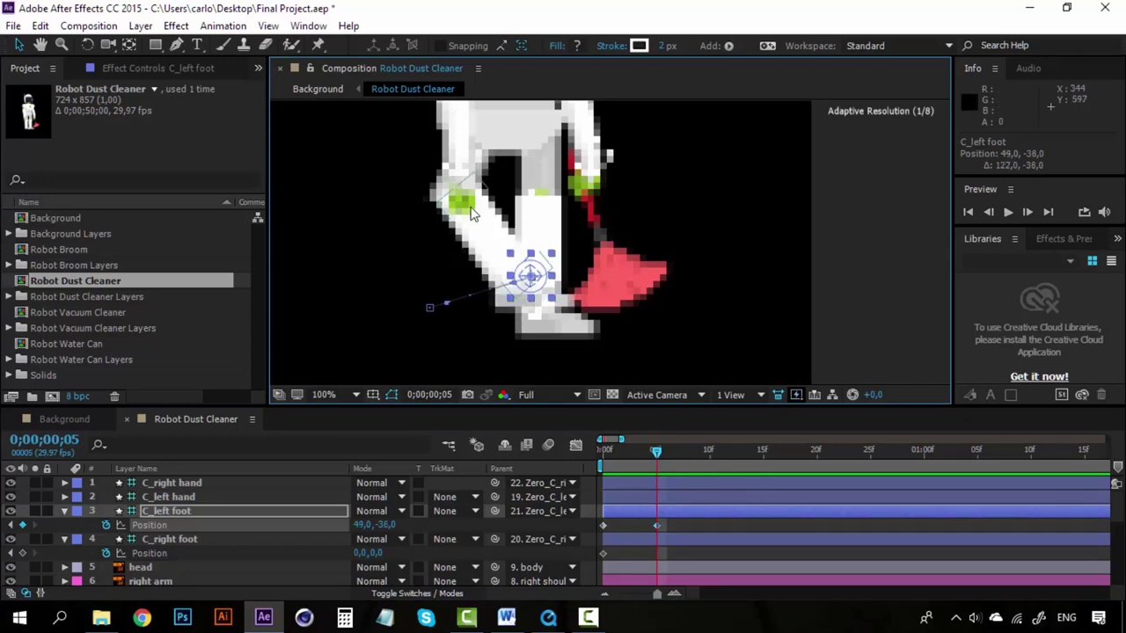
left_click(143, 67)
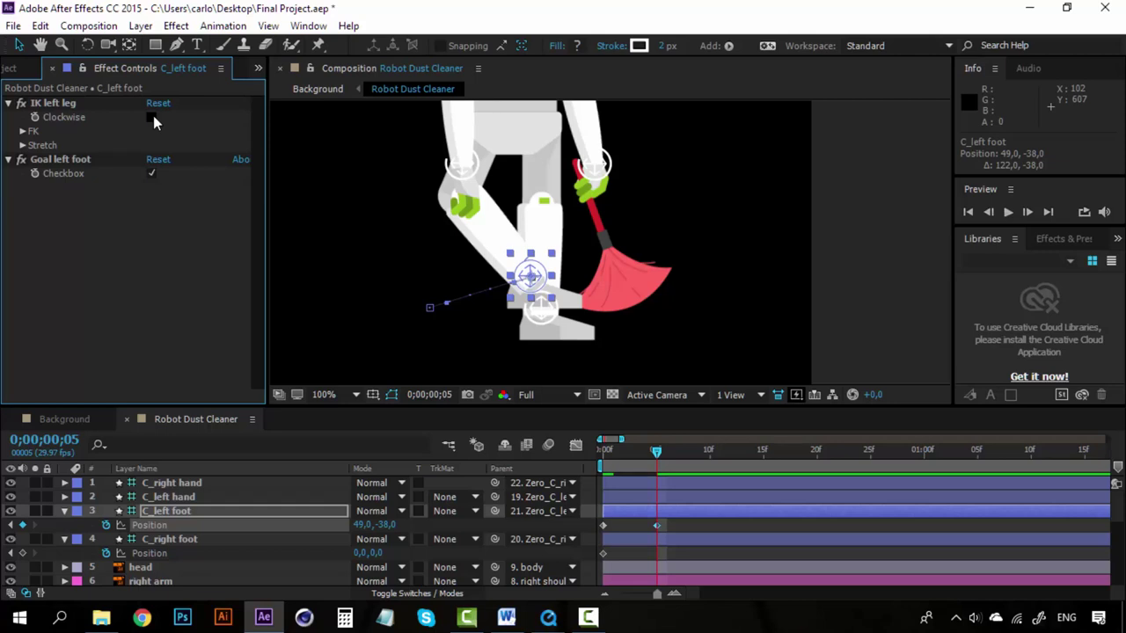
left_click(151, 117)
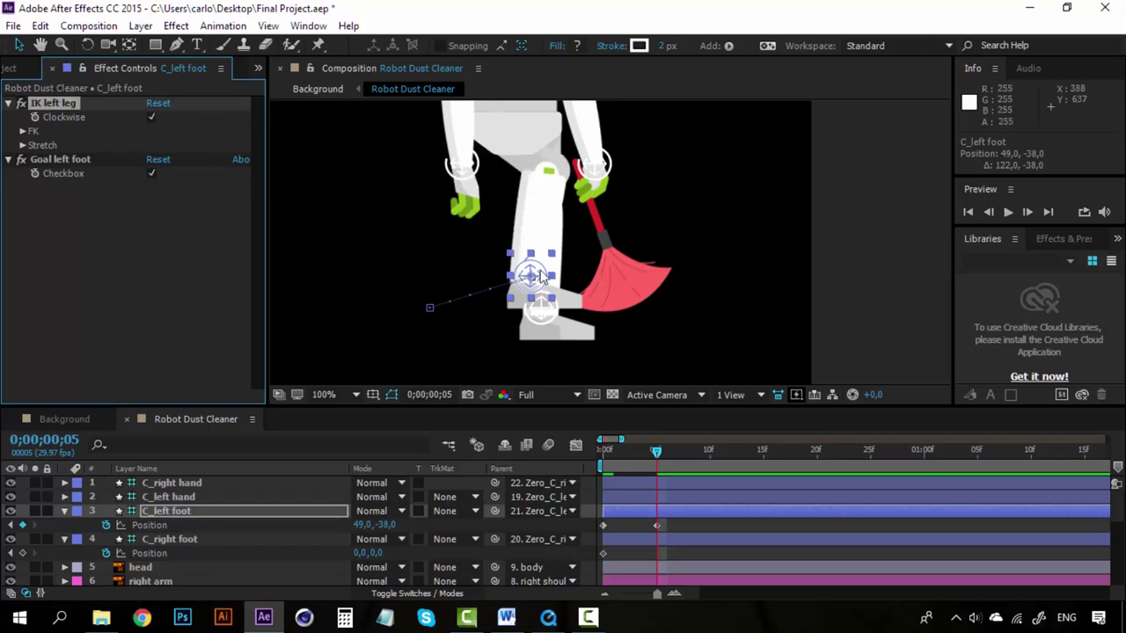
left_click_drag(543, 270, 550, 277)
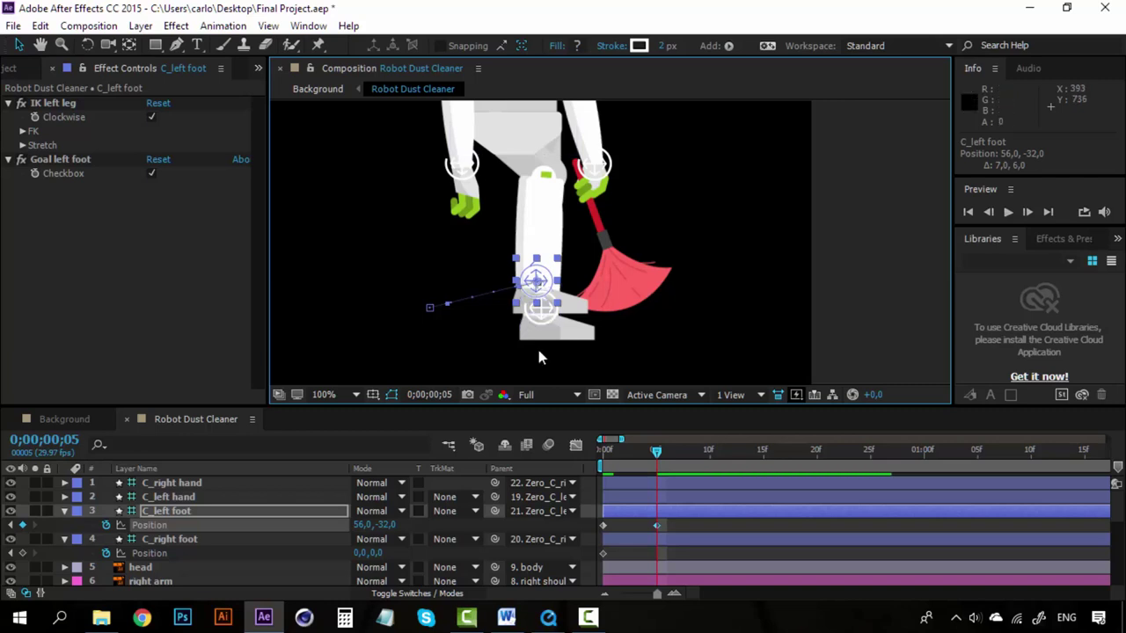
At 0;00;00;10, lower the C_left foot controller to the ground at Position 76, 0
left_click(710, 454)
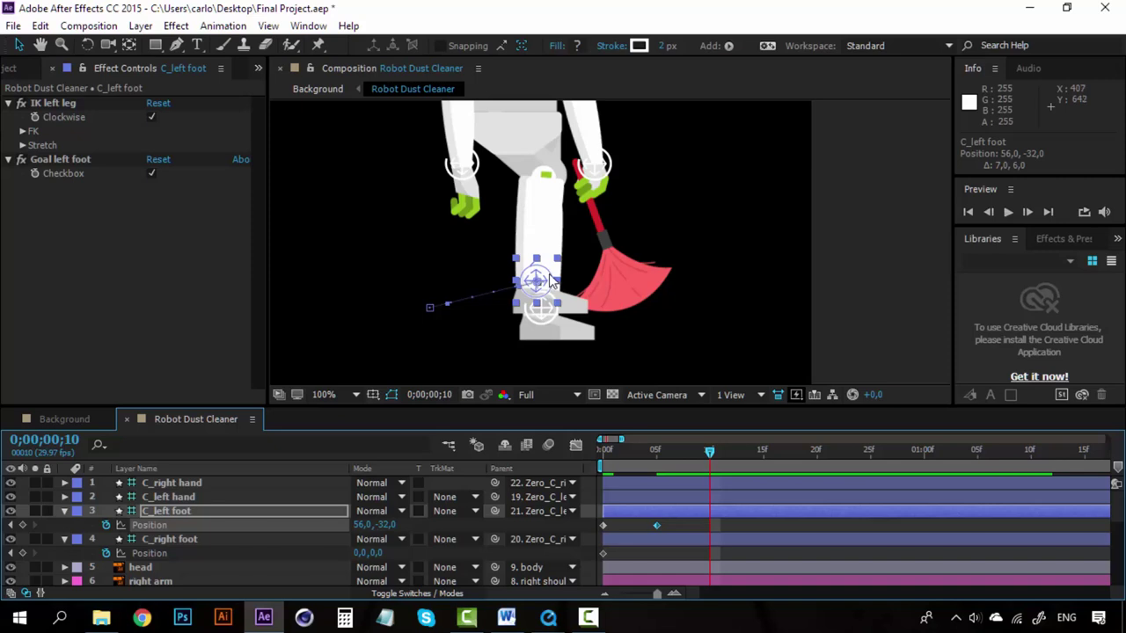
left_click_drag(549, 280, 565, 306)
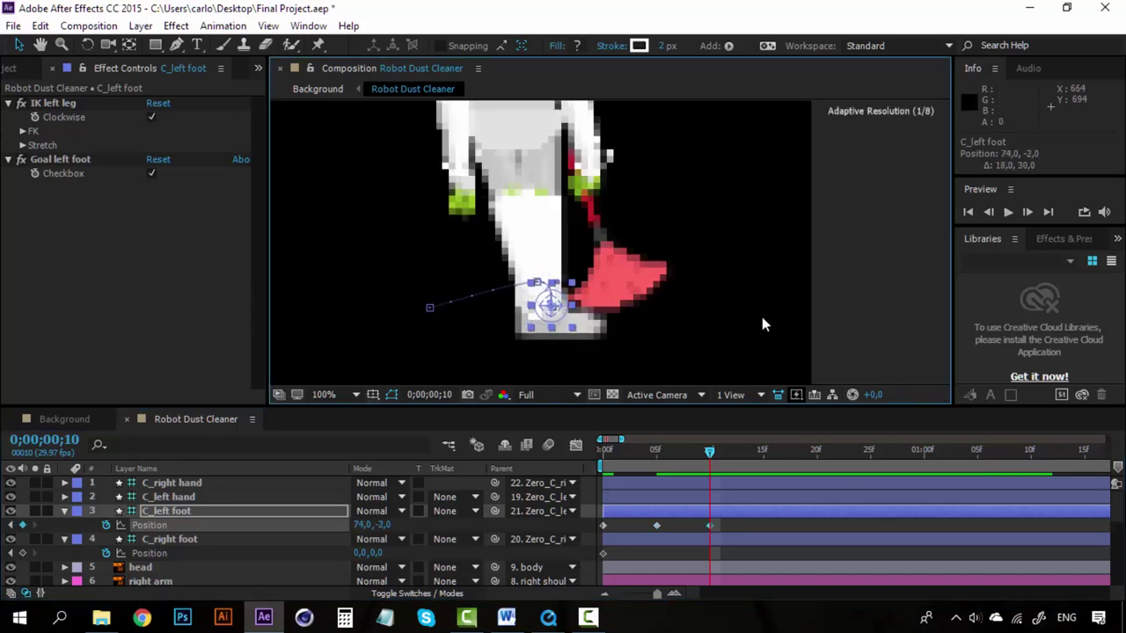
key("Right")
key("Down")
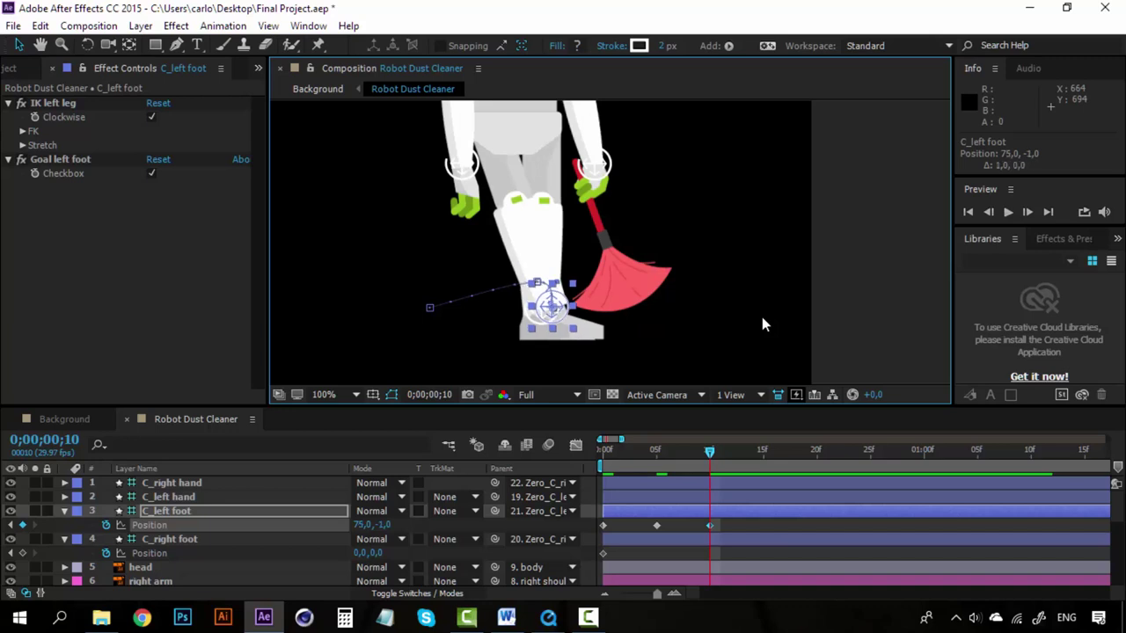
key("Right")
key("Down")
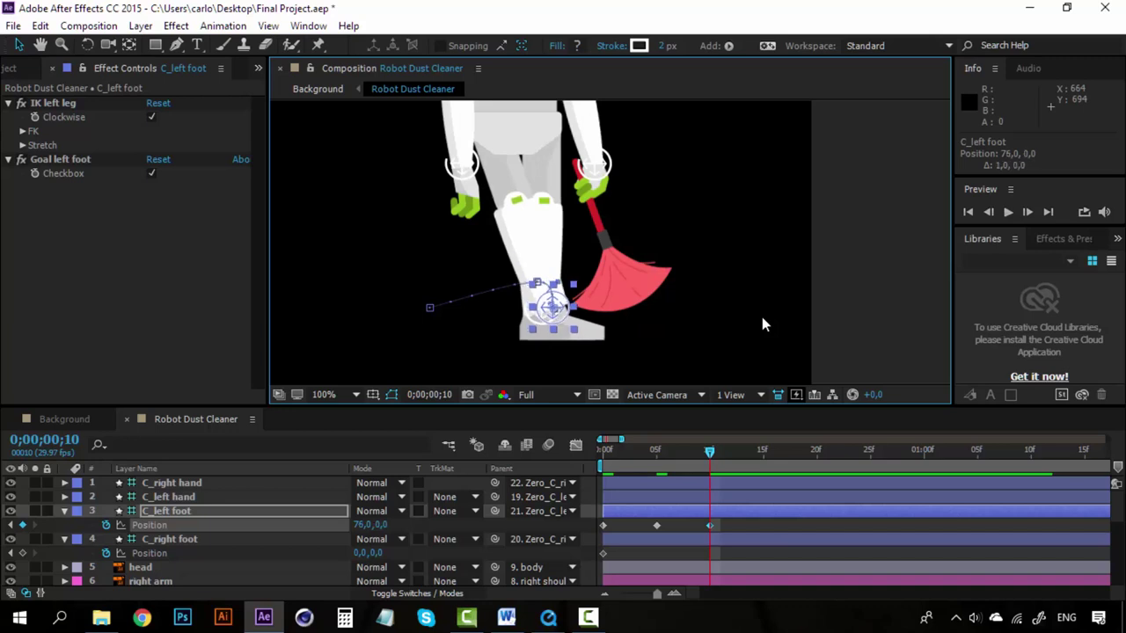
key("Right")
key("Right")
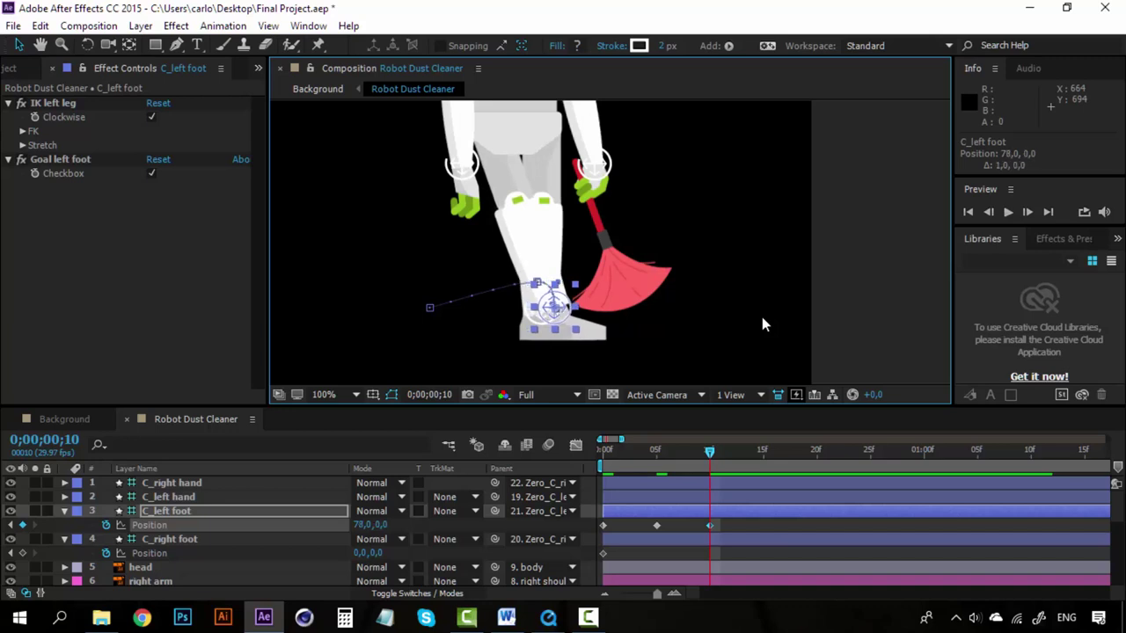
key("Left")
key("Left")
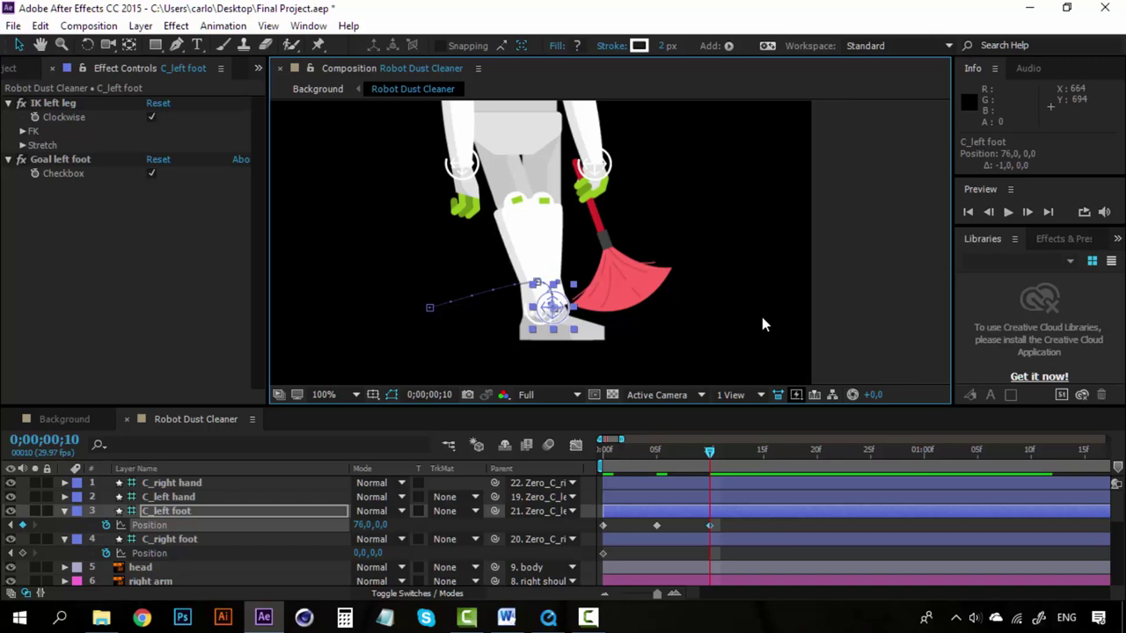
At 0;00;00;15, move the C_left foot controller back along the ground to Position -5, 0
left_click(761, 452)
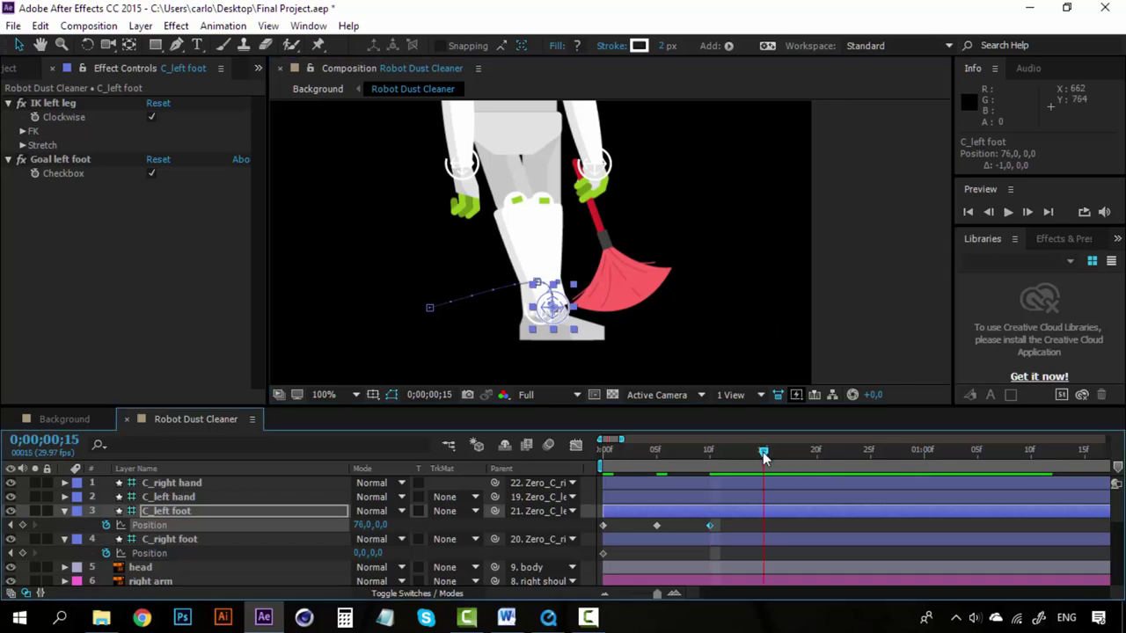
left_click_drag(563, 308, 502, 310)
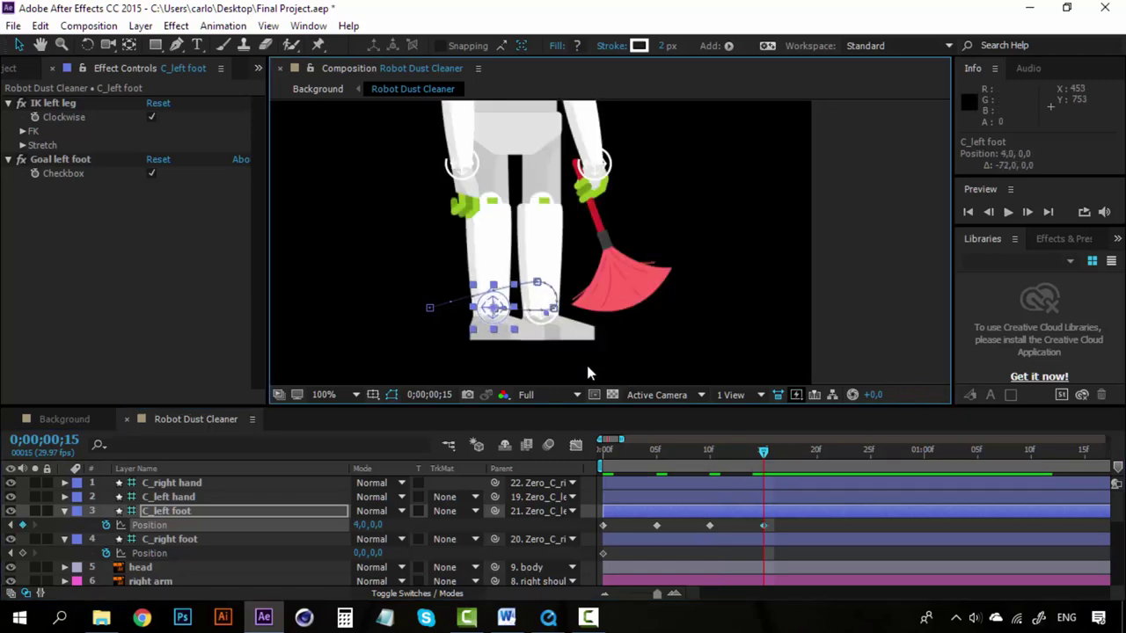
key("Left")
key("Left")
key("Left")
key("Left")
key("Left")
key("Left")
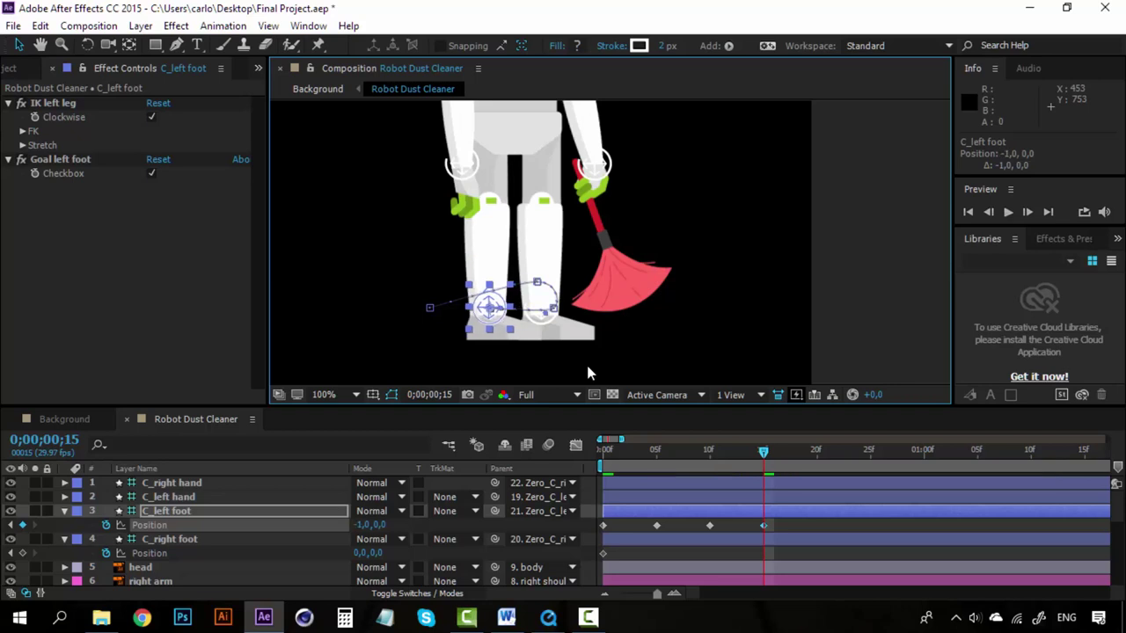
key("Left")
key("Left")
key("Left")
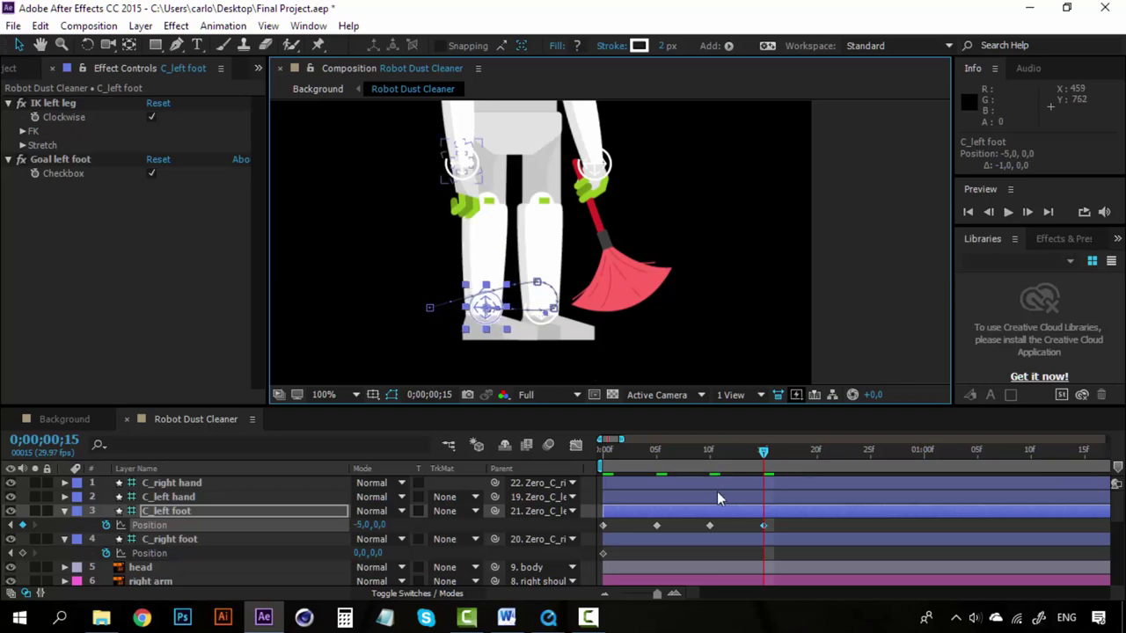
Apply Easy Ease to all four Position keyframes of C_left foot
left_click_drag(780, 524, 587, 532)
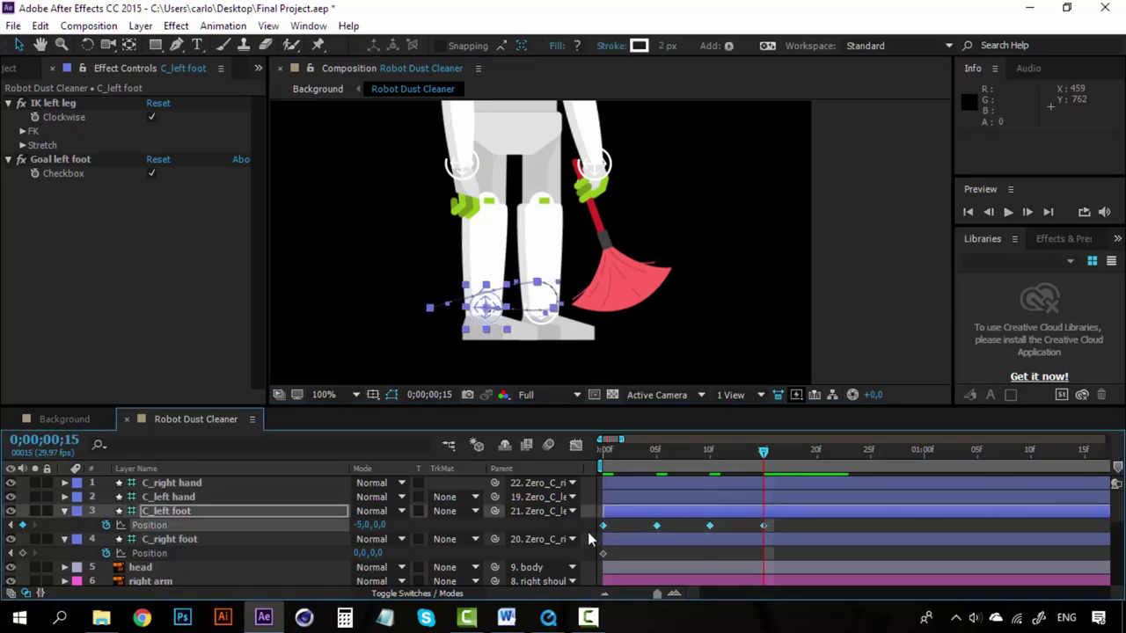
right_click(711, 526)
mouse_move(756, 510)
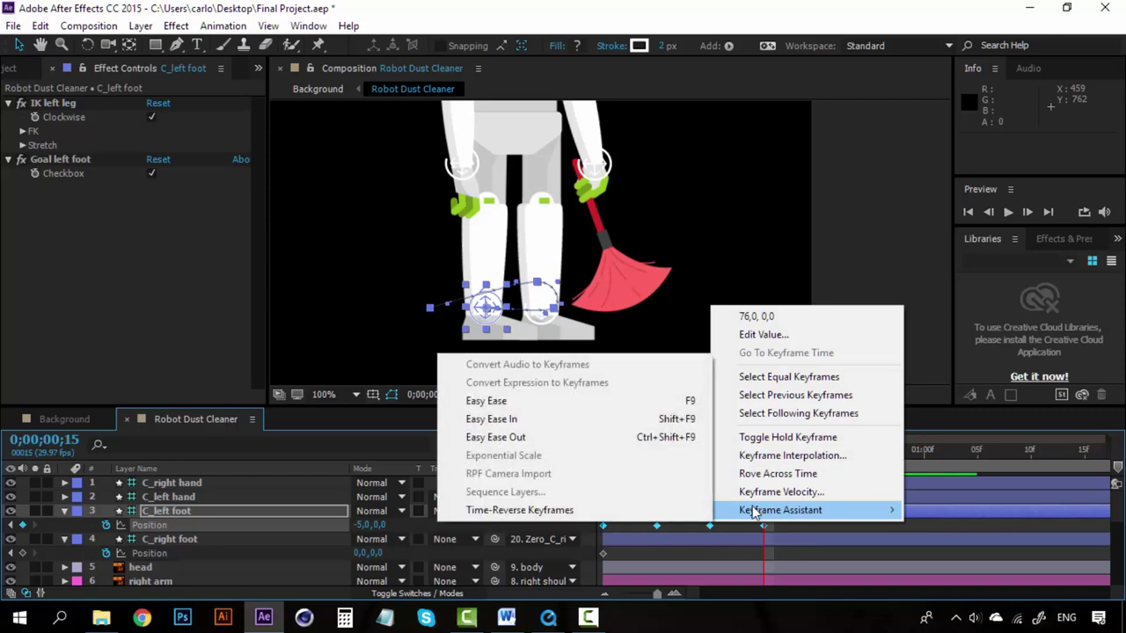
left_click(485, 401)
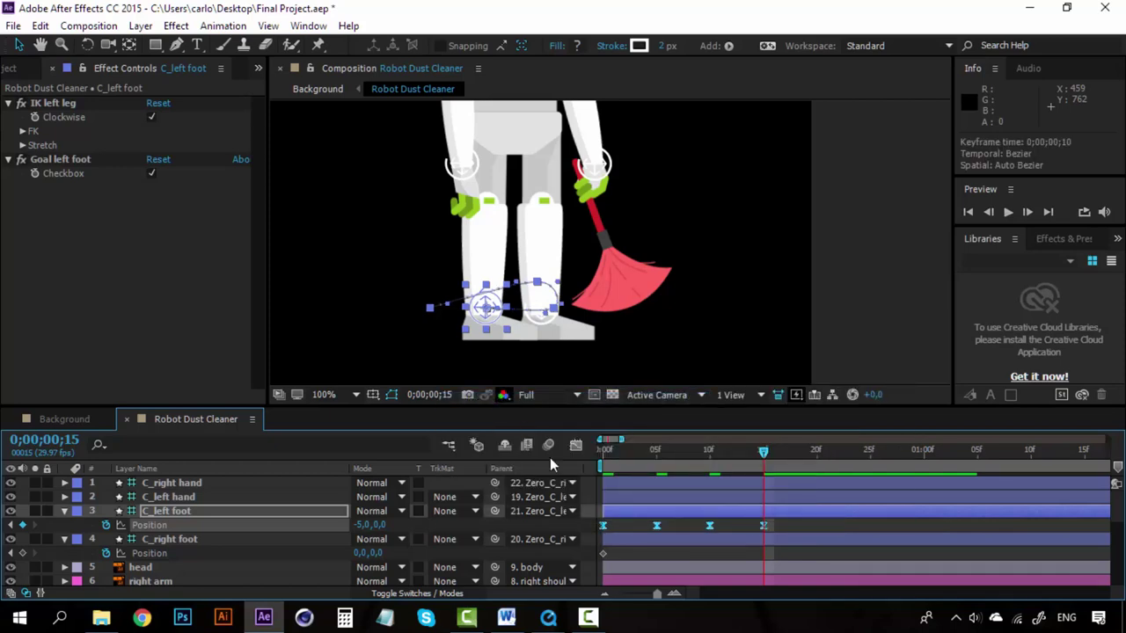
Set the spatial interpolation of the selected C_left foot Position keyframes to Linear and preview the motion from the start
right_click(710, 526)
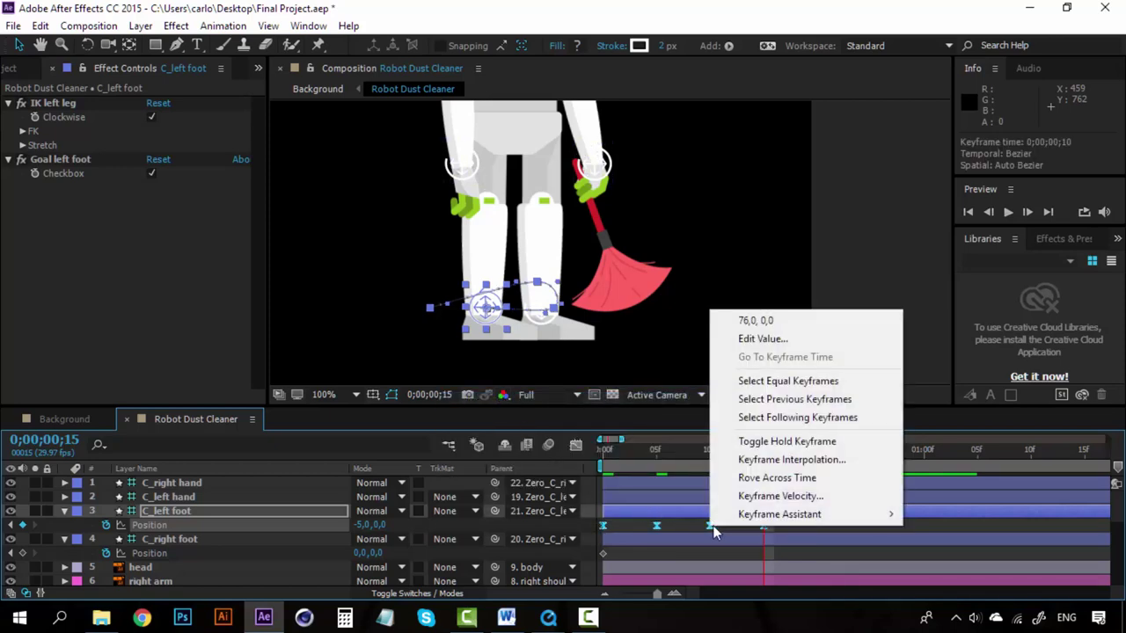
left_click(791, 460)
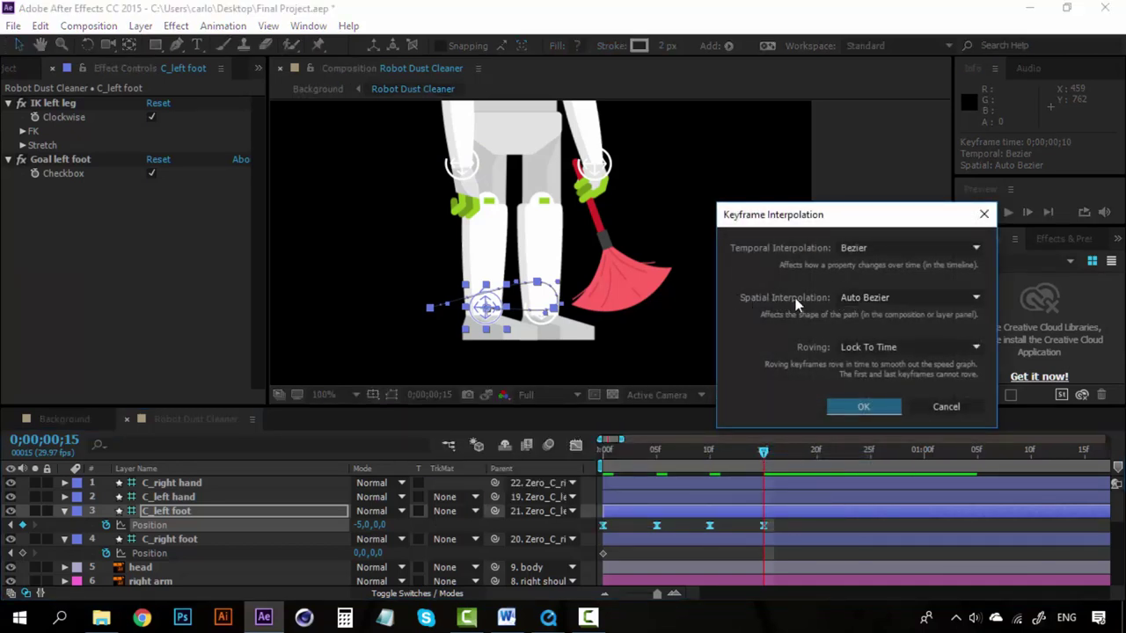
left_click(874, 298)
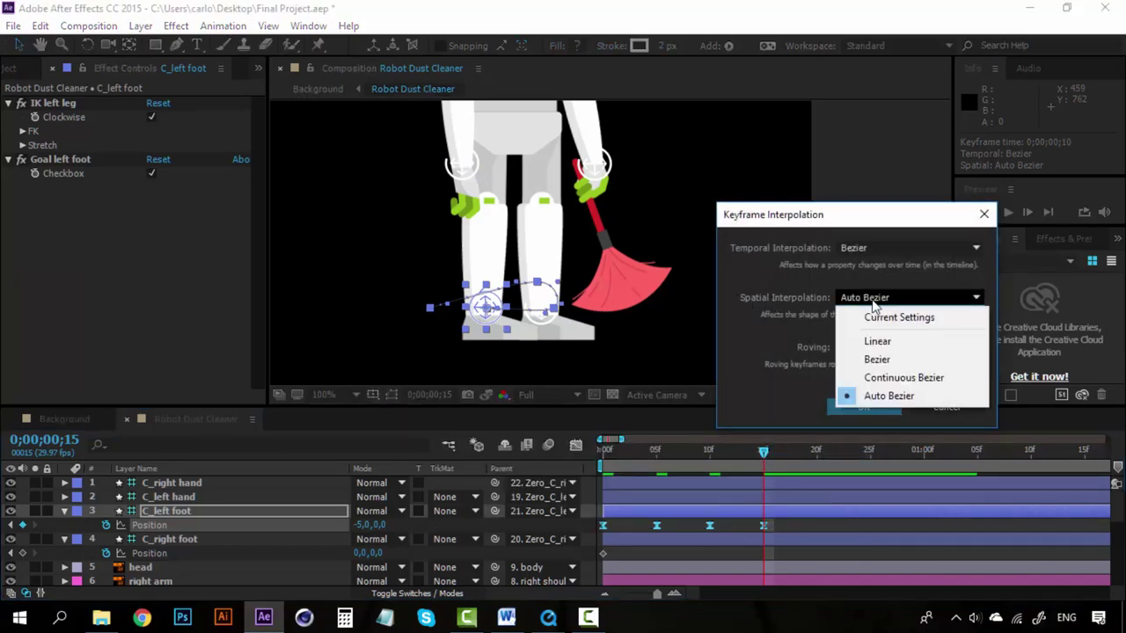
left_click(872, 341)
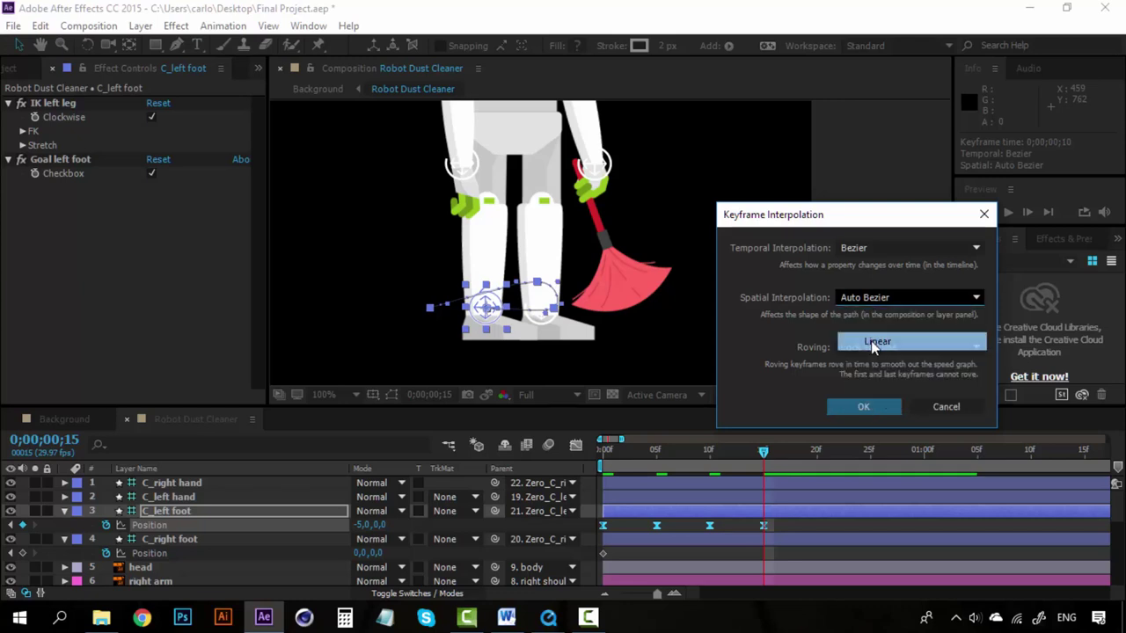
left_click(849, 405)
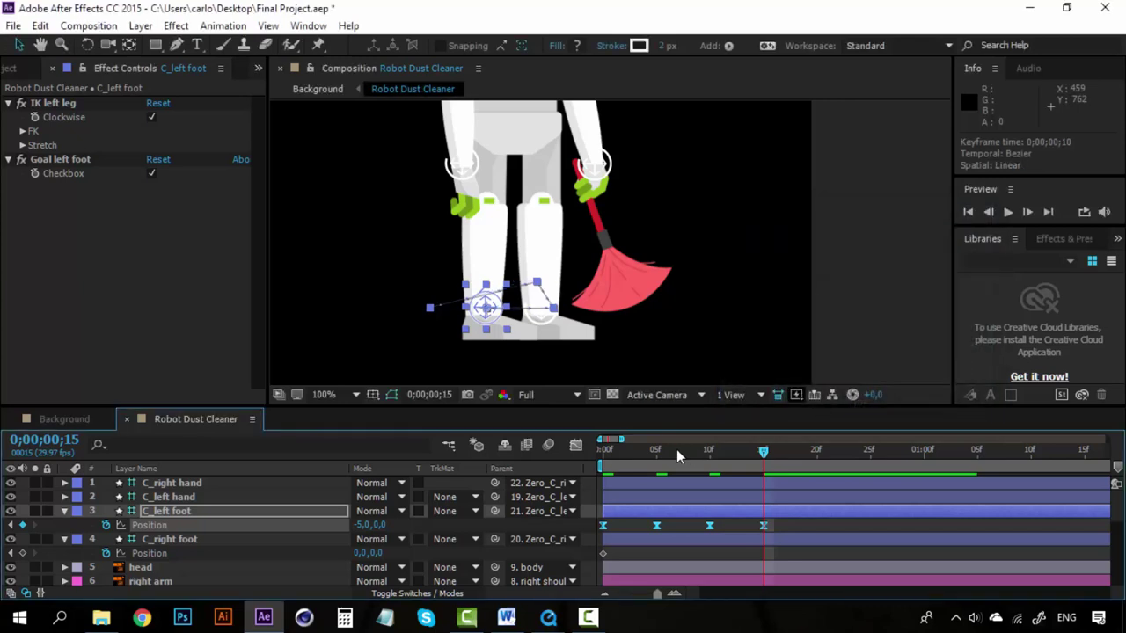
left_click(603, 450)
key("space")
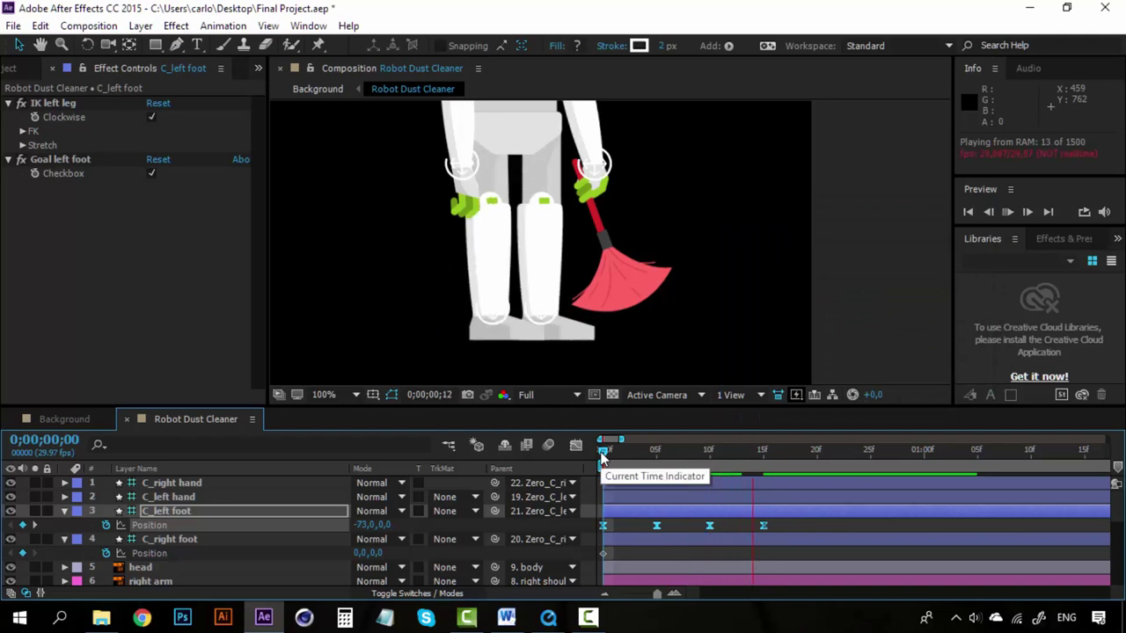
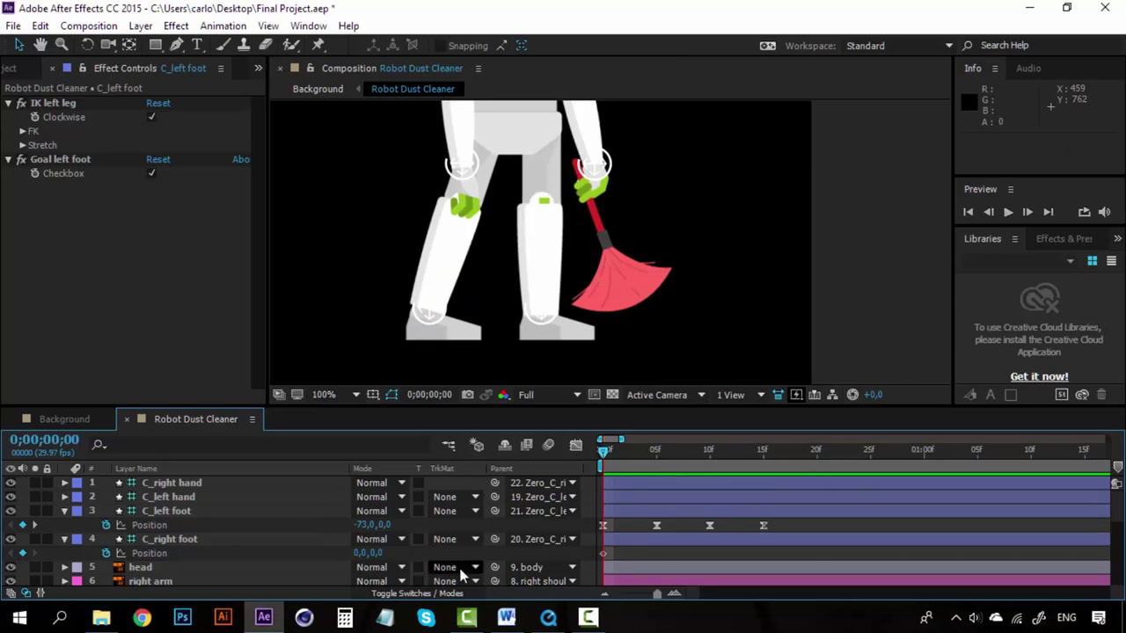
At 0;00;00;00, move the C_right foot controller forward along the ground to Position 67, 0
left_click(246, 538)
left_click(184, 543)
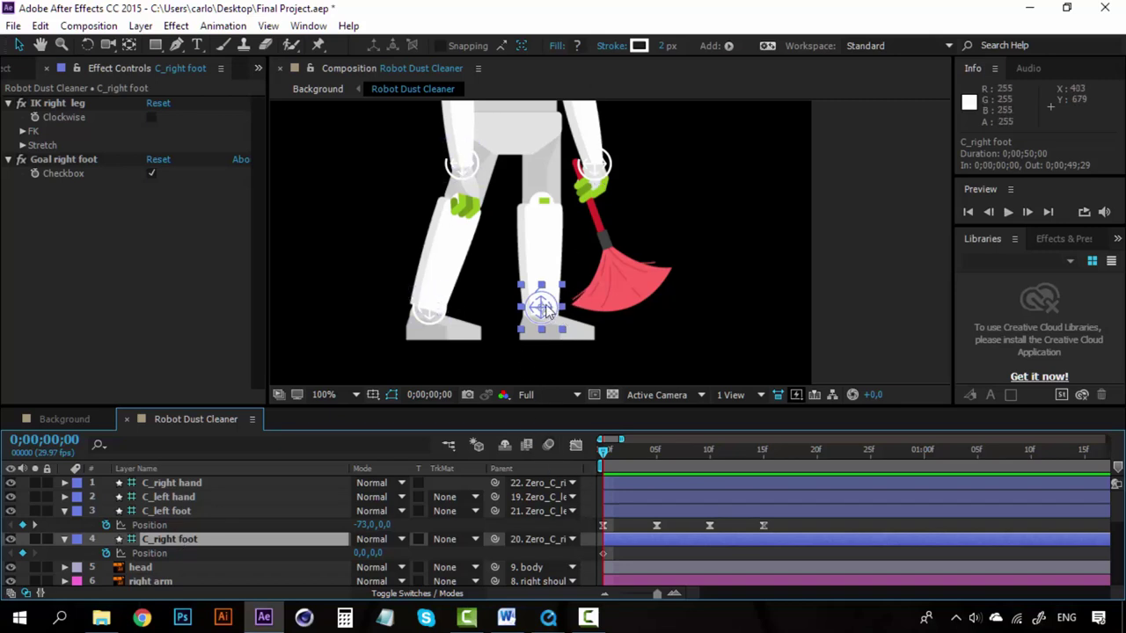
left_click_drag(549, 307, 607, 308)
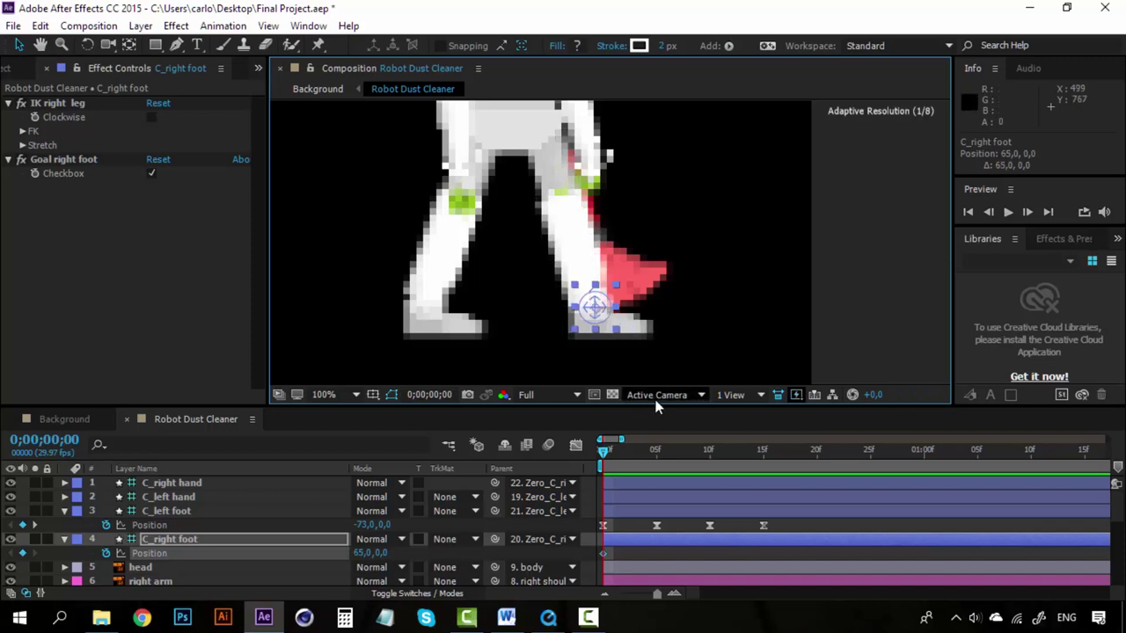
At 0;00;00;05, move the C_right foot controller back under the body to Position 1, 0
left_click(655, 451)
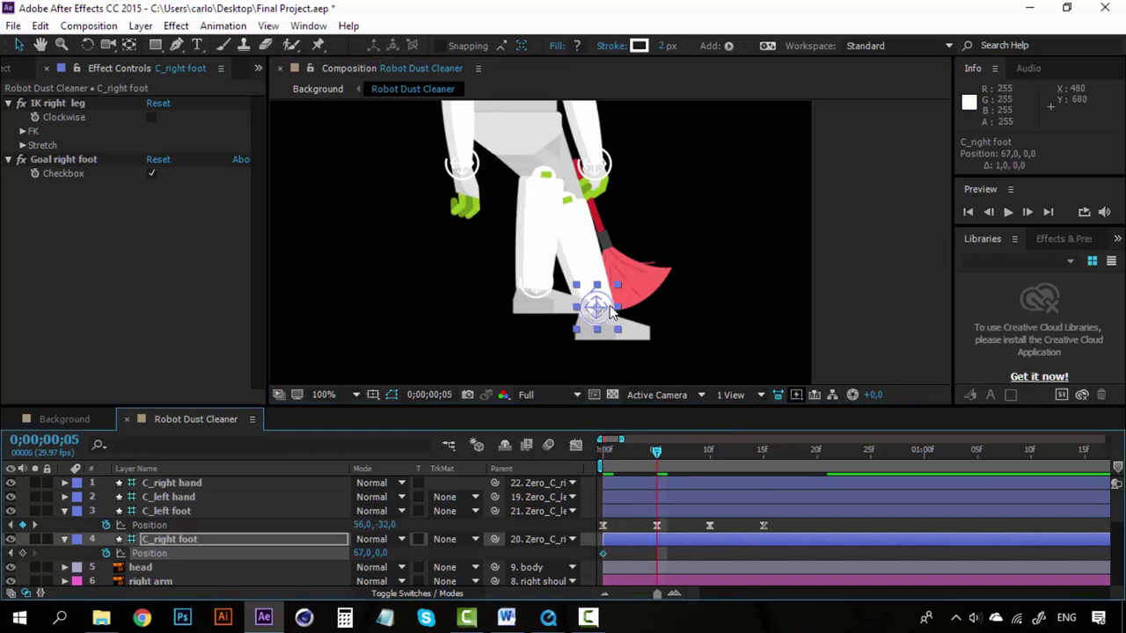
left_click_drag(607, 298, 534, 305)
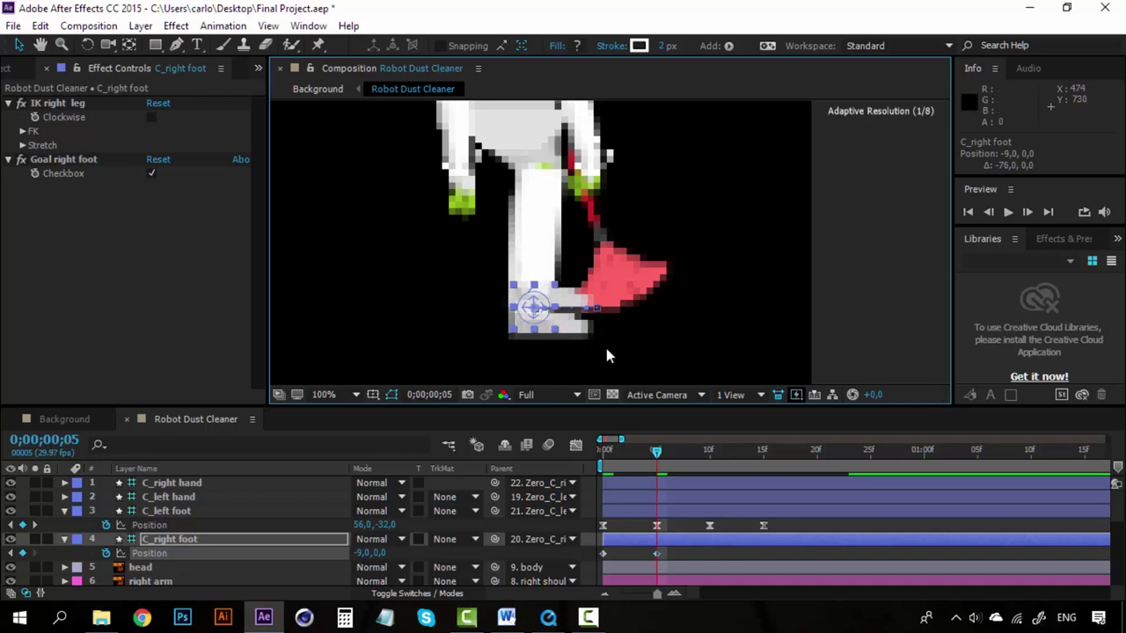
key("Right")
key("Right")
key("Right")
key("Right")
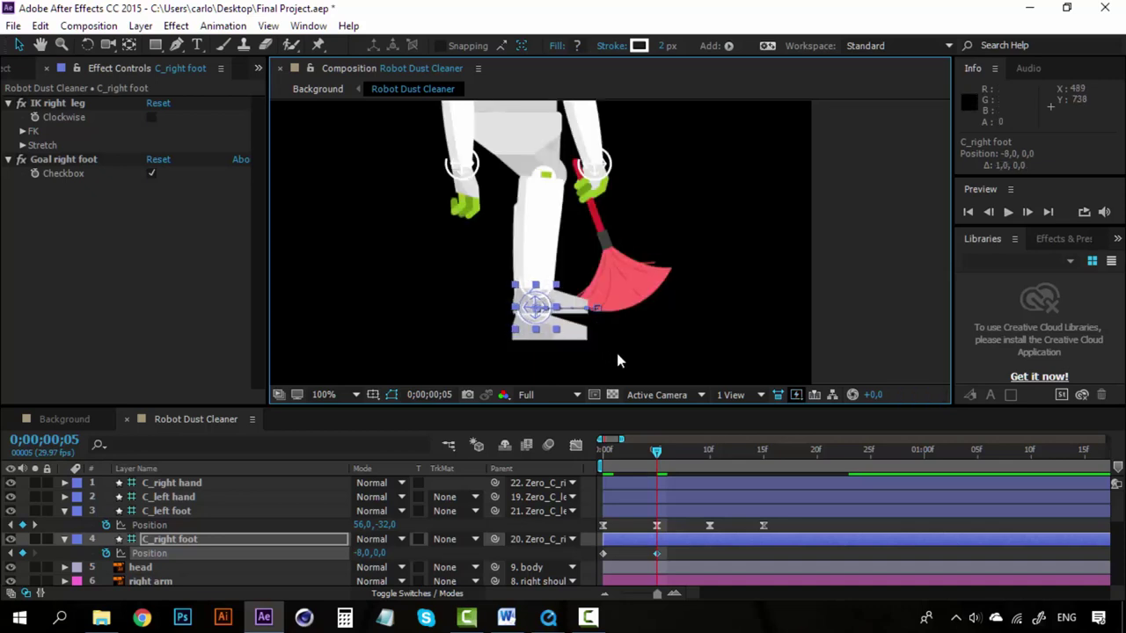
key("Right")
key("Right")
key("Right")
key("Right")
key("Right")
key("Right")
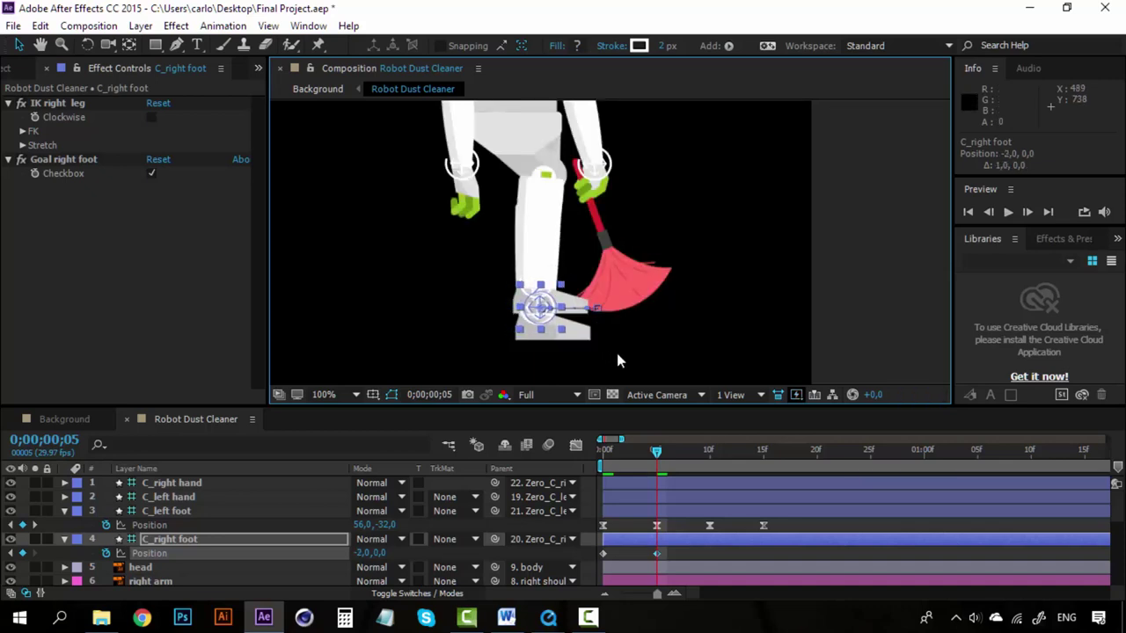
key("Right")
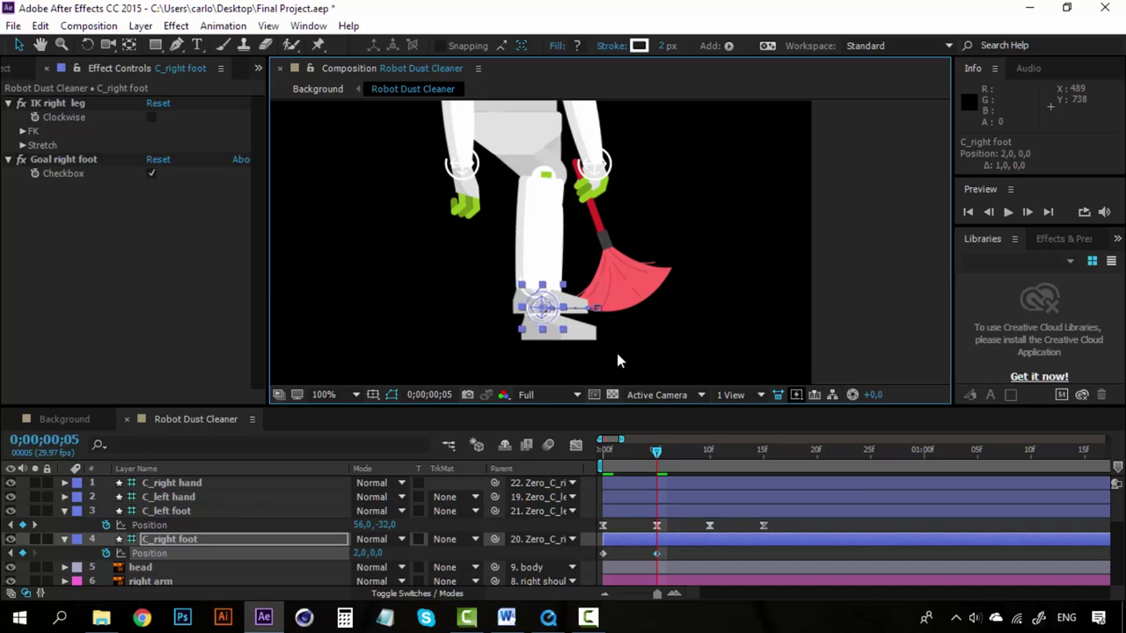
key("Left")
At 0;00;00;10, move the C_right foot controller back behind the body to Position -79, 0
left_click(709, 453)
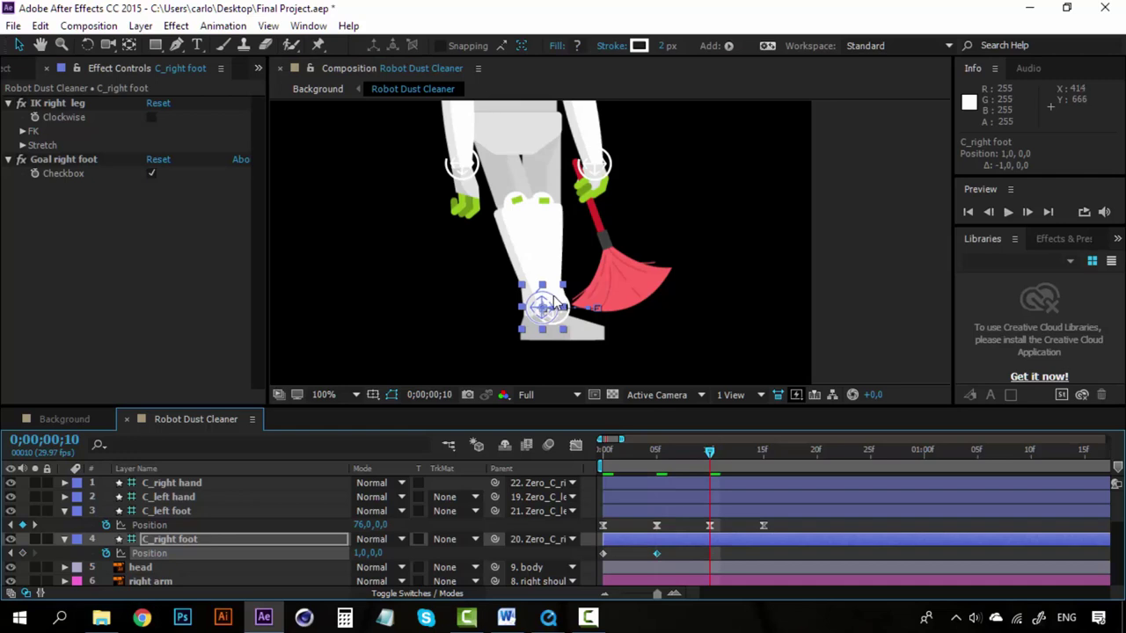
left_click_drag(554, 303, 491, 302)
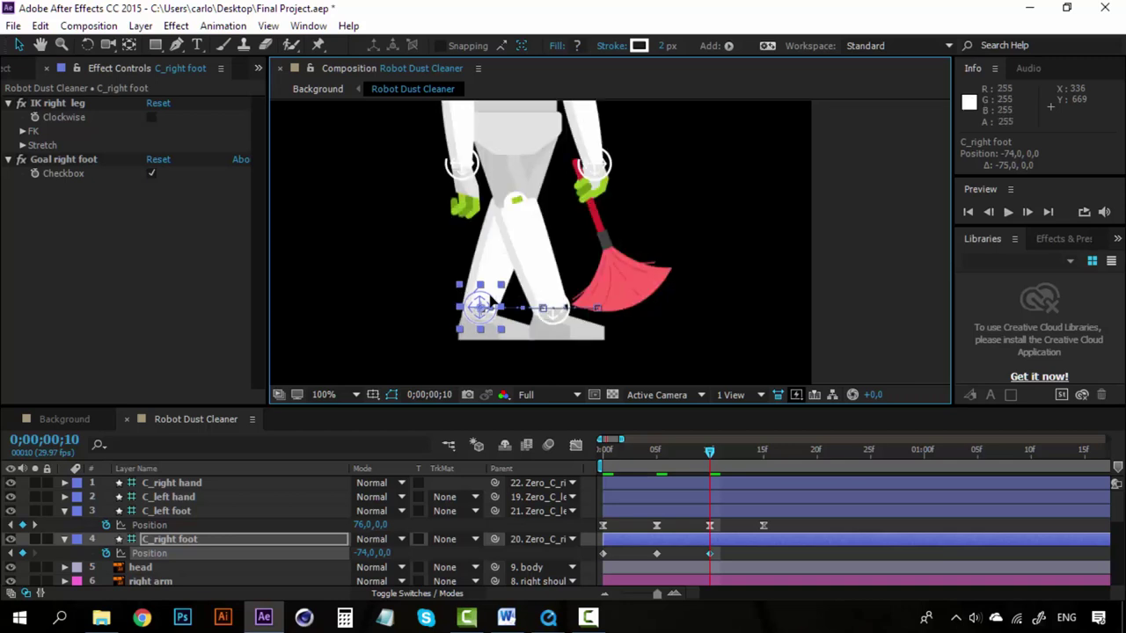
key("Left")
key("Left")
key("Left")
key("Left")
key("Left")
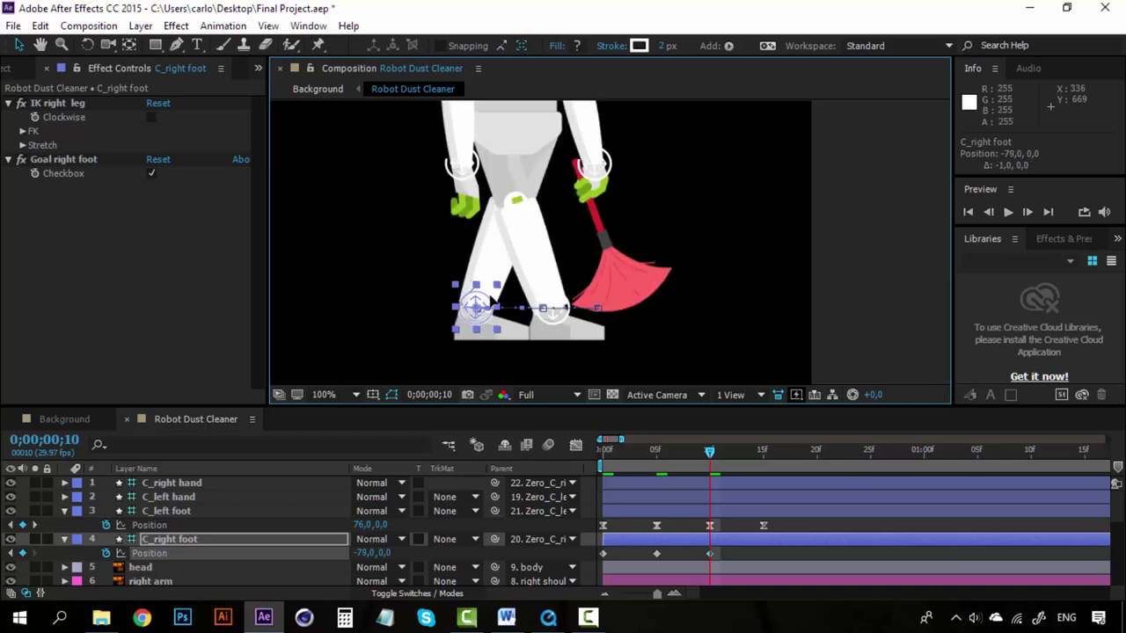
At 0;00;00;15, raise C_right foot forward to Position 27, -54 and enable Clockwise in its IK right leg effect
left_click(763, 451)
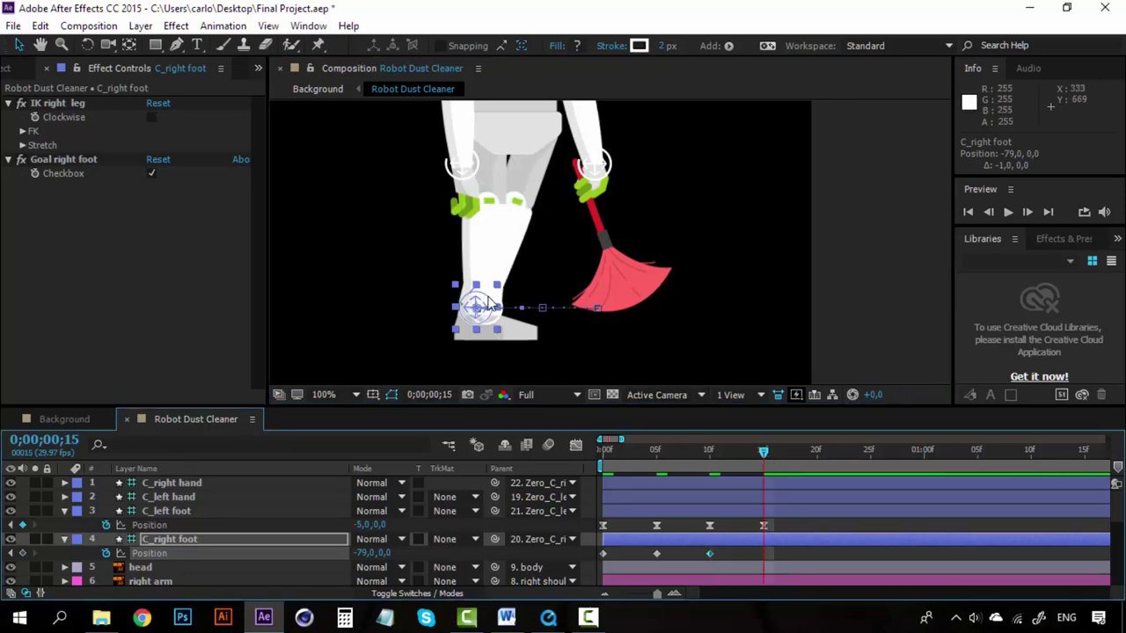
left_click_drag(488, 302, 580, 258)
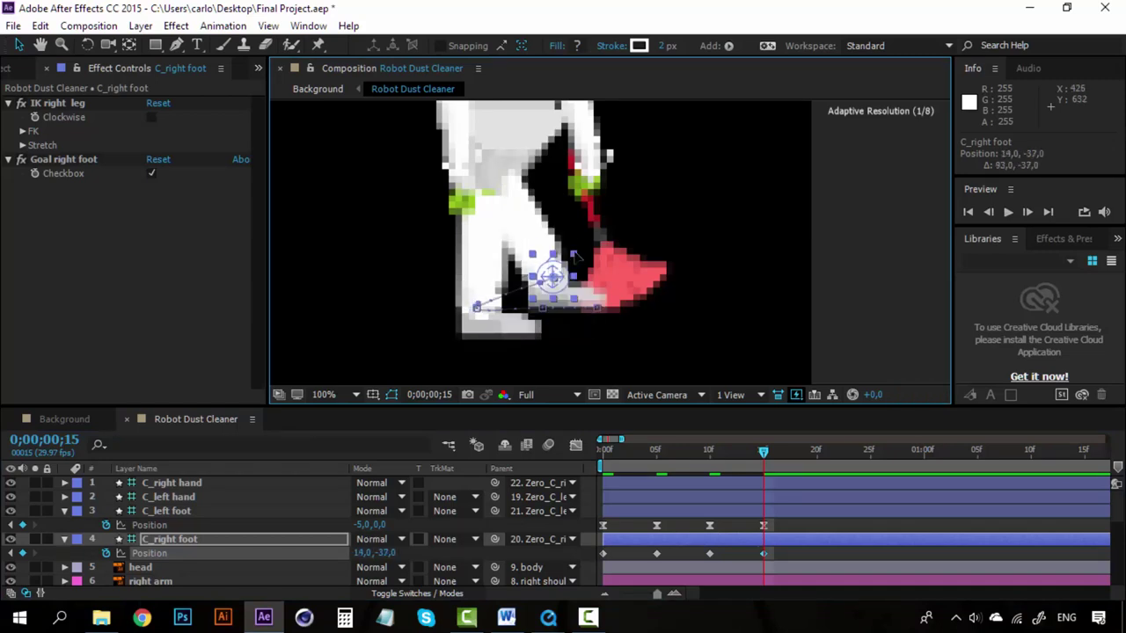
left_click(149, 117)
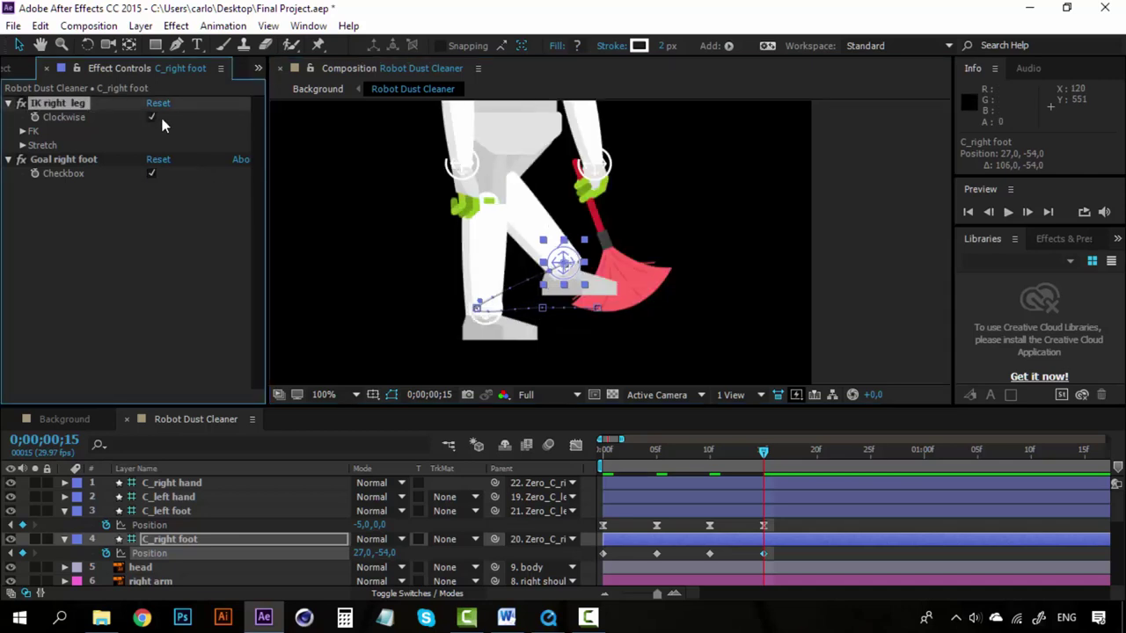
left_click(574, 261)
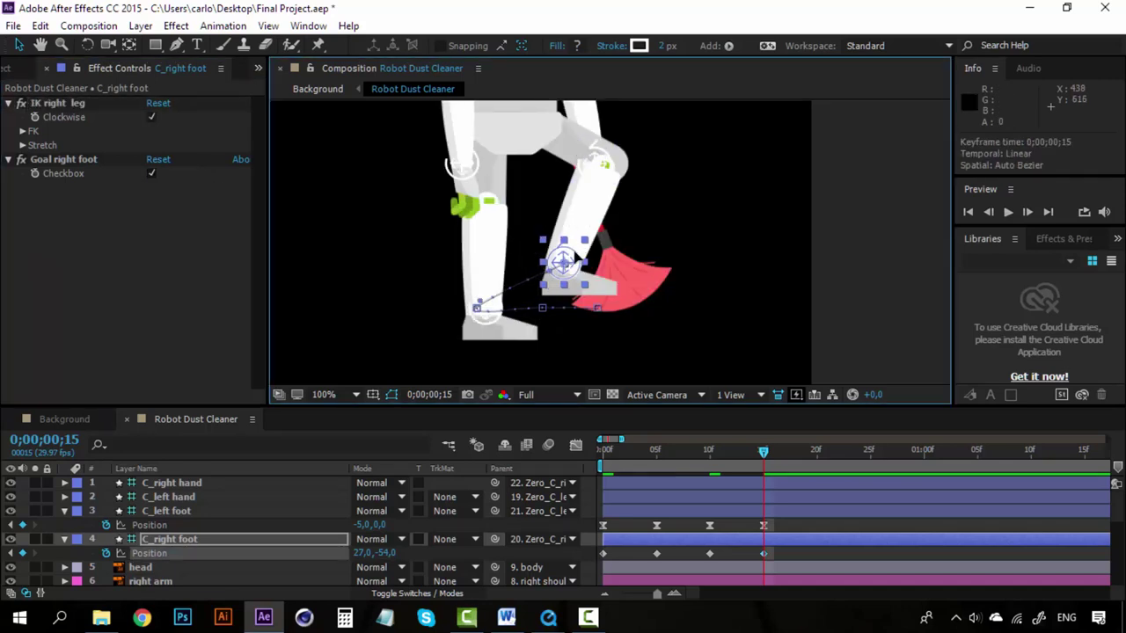
Set the spatial interpolation of all four C_right foot Position keyframes to Linear
left_click_drag(780, 552, 604, 559)
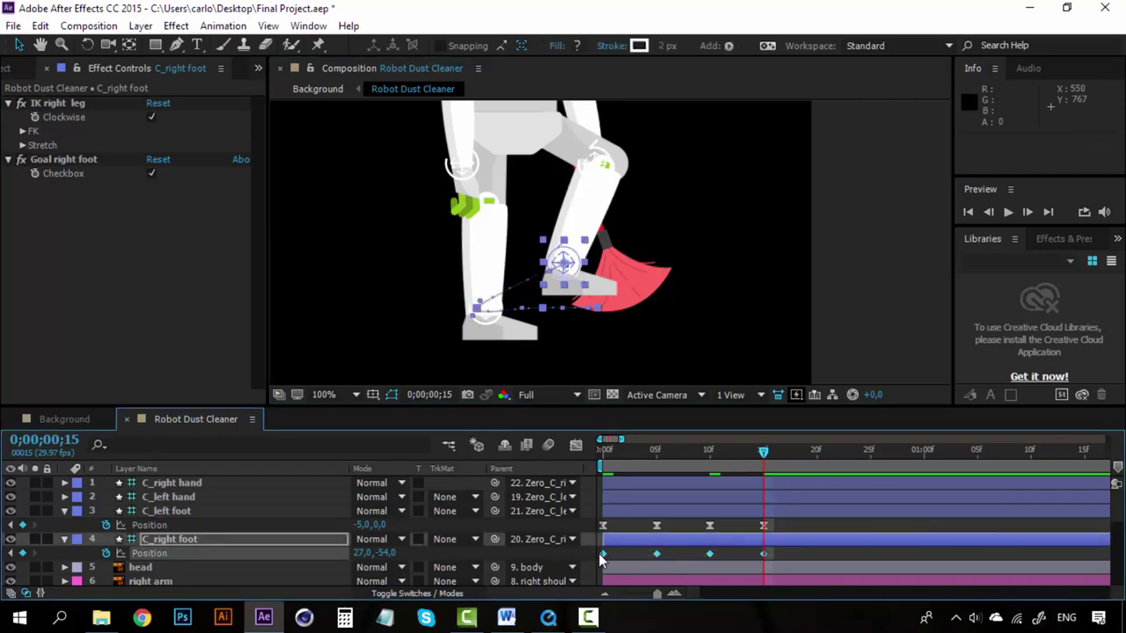
right_click(603, 554)
left_click(682, 486)
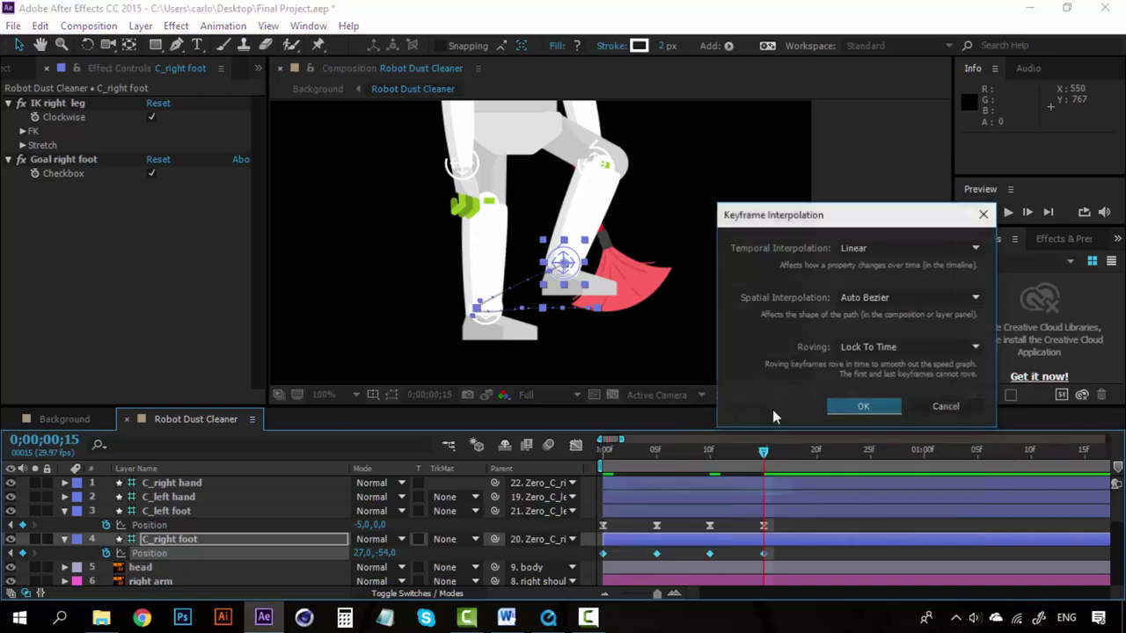
left_click(858, 299)
left_click(877, 341)
left_click(863, 407)
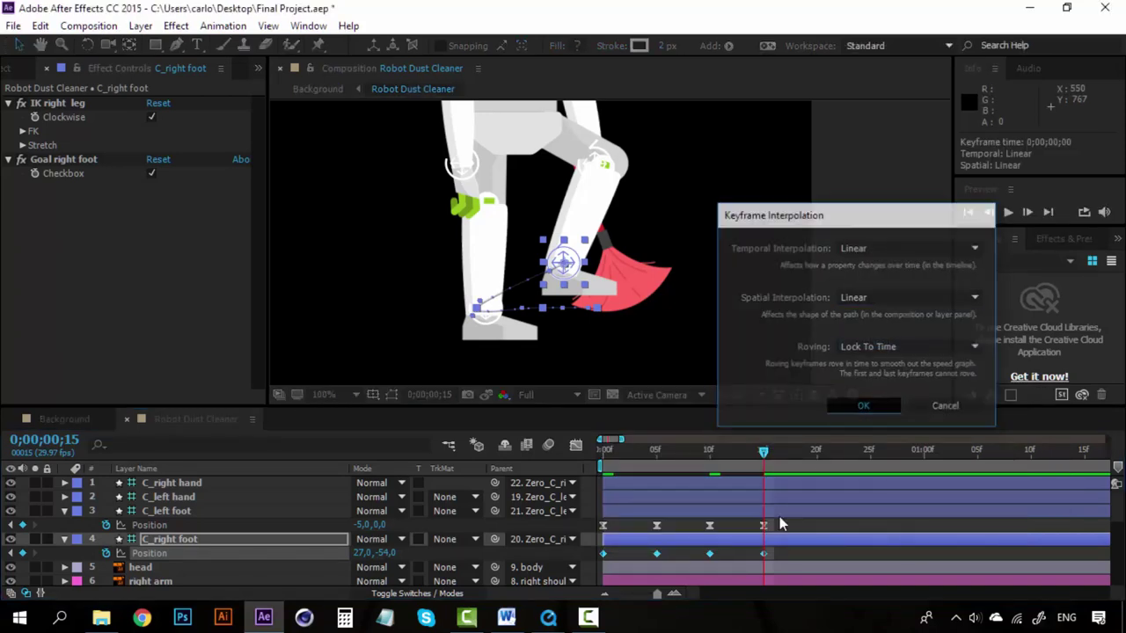
Apply Easy Ease to the four C_right foot Position keyframes and scrub through the walk from frame 0 to 15
right_click(763, 556)
mouse_move(832, 542)
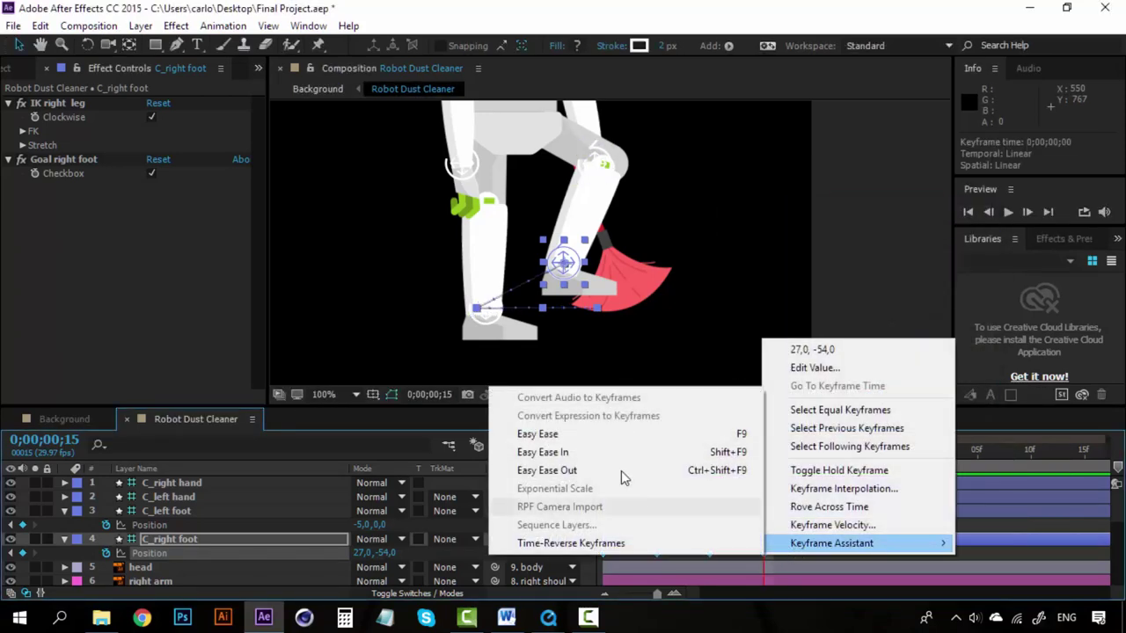
left_click(537, 435)
left_click(723, 552)
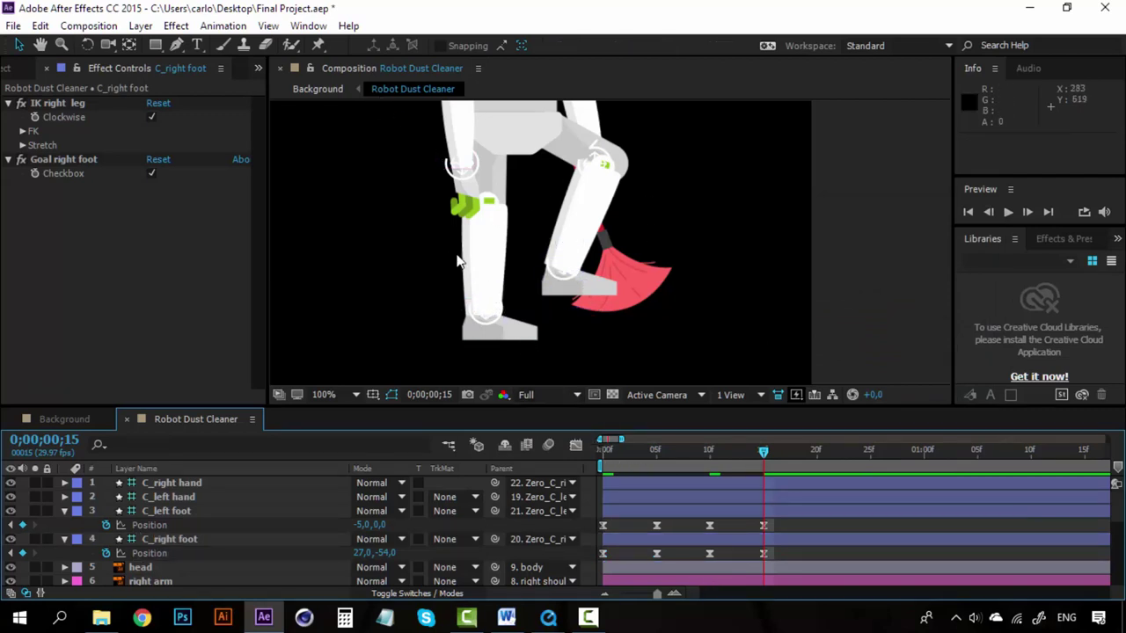
left_click(604, 450)
left_click_drag(613, 453, 764, 453)
In the Background composition, shift the Robot Dust Cleaner layer one frame later so it starts at 0;00;11;16
left_click(74, 419)
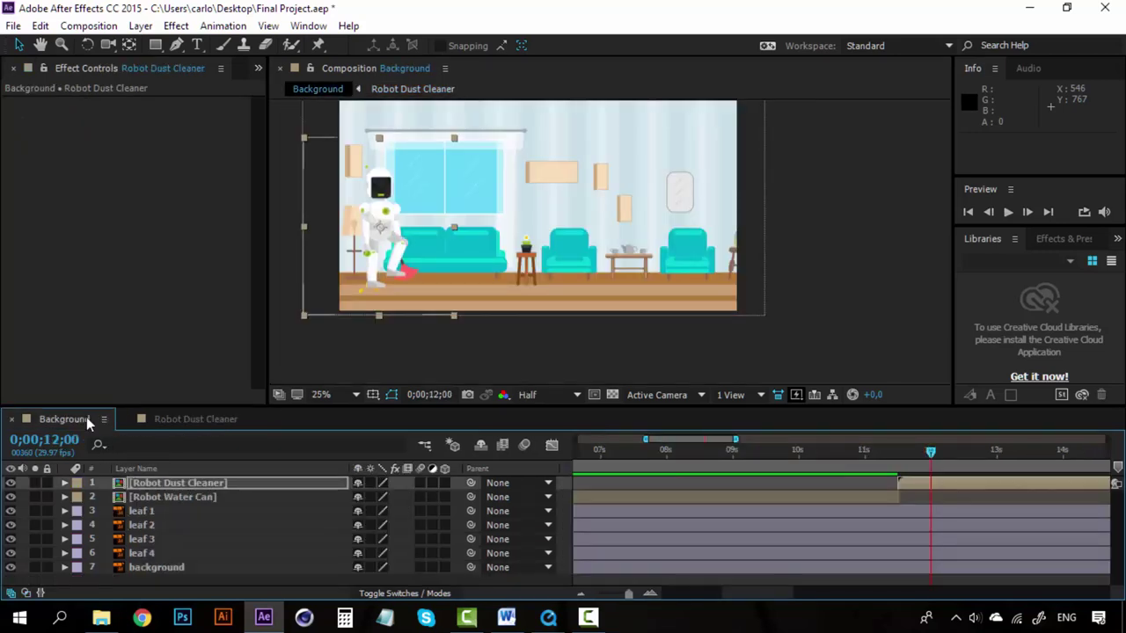
left_click_drag(749, 589, 766, 589)
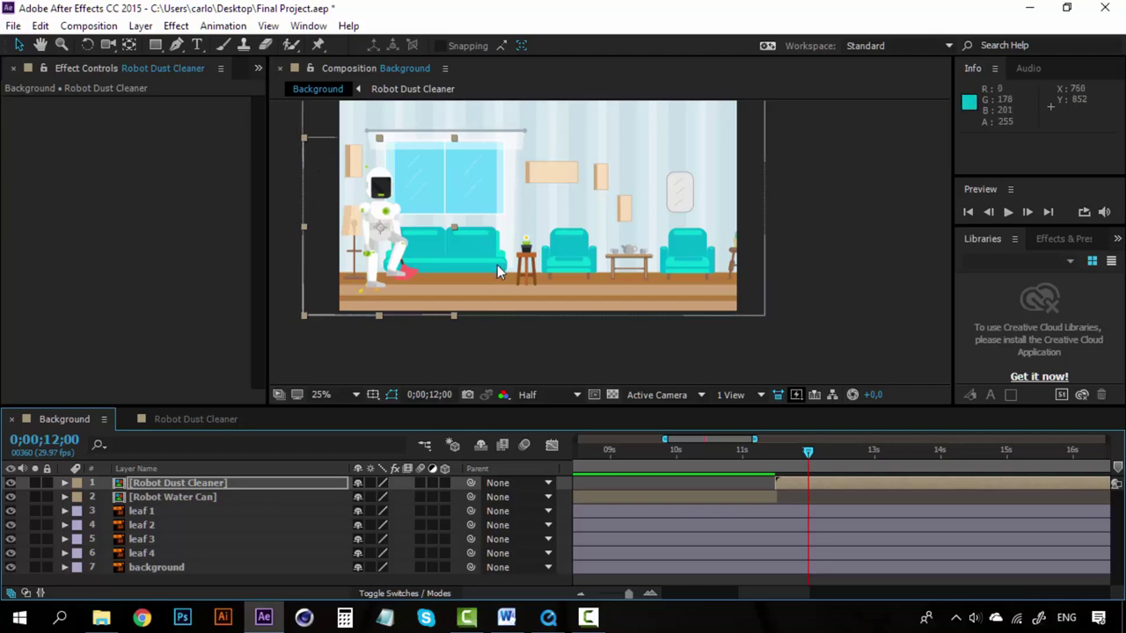
left_click(778, 451)
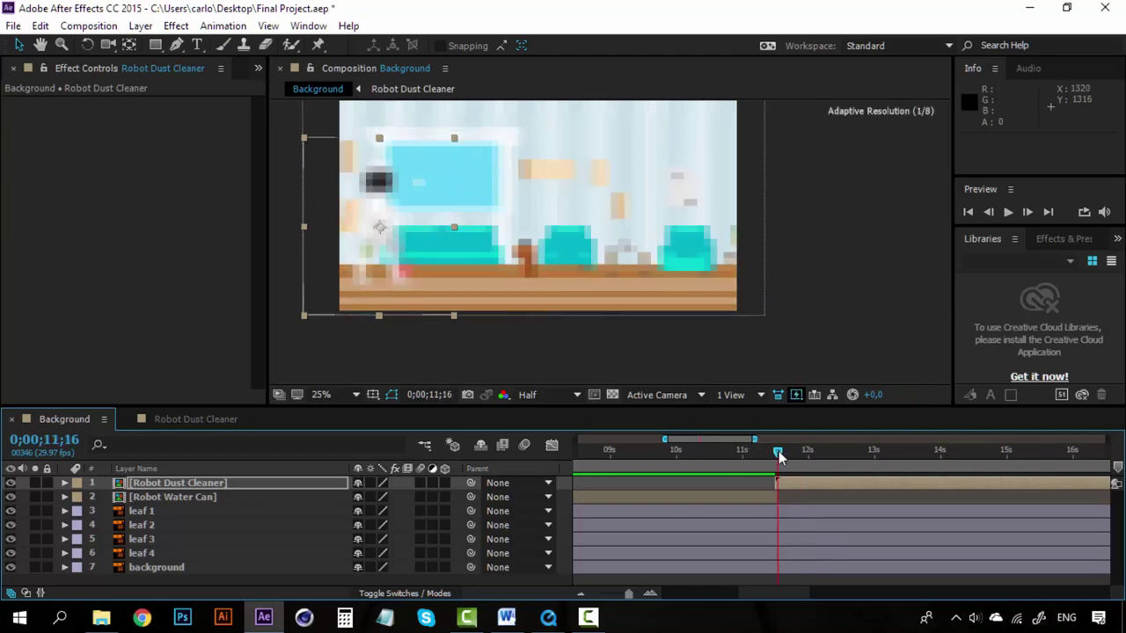
left_click_drag(798, 487, 800, 487)
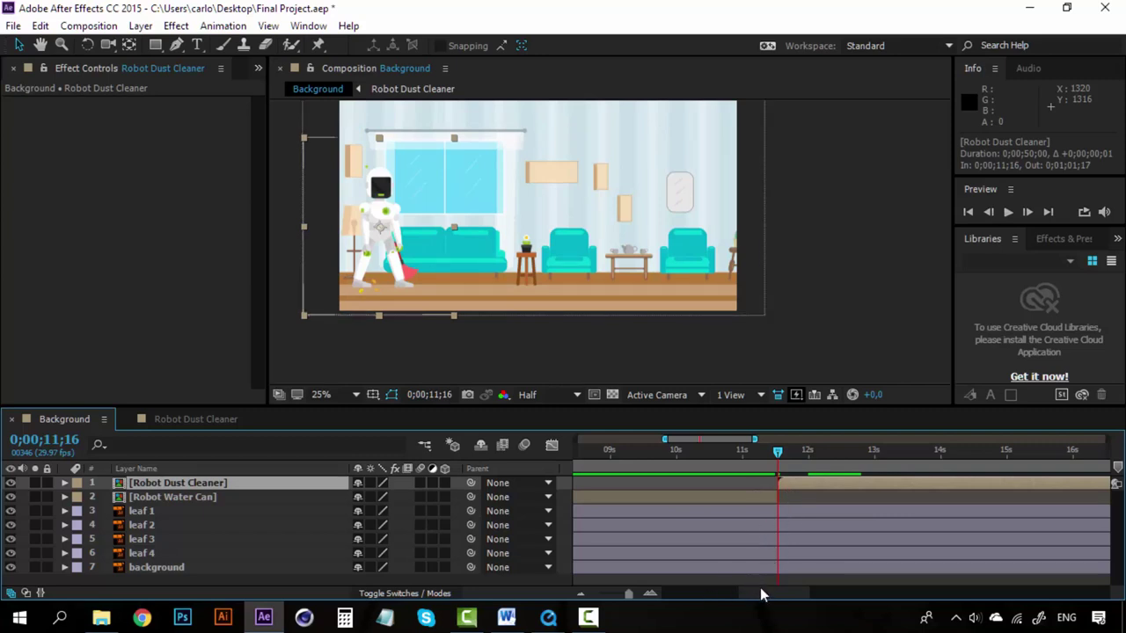
At 0;00;11;16, move the Robot Dust Cleaner layer horizontally in front of the sofa to Position 642, 672
left_click_drag(761, 595, 770, 597)
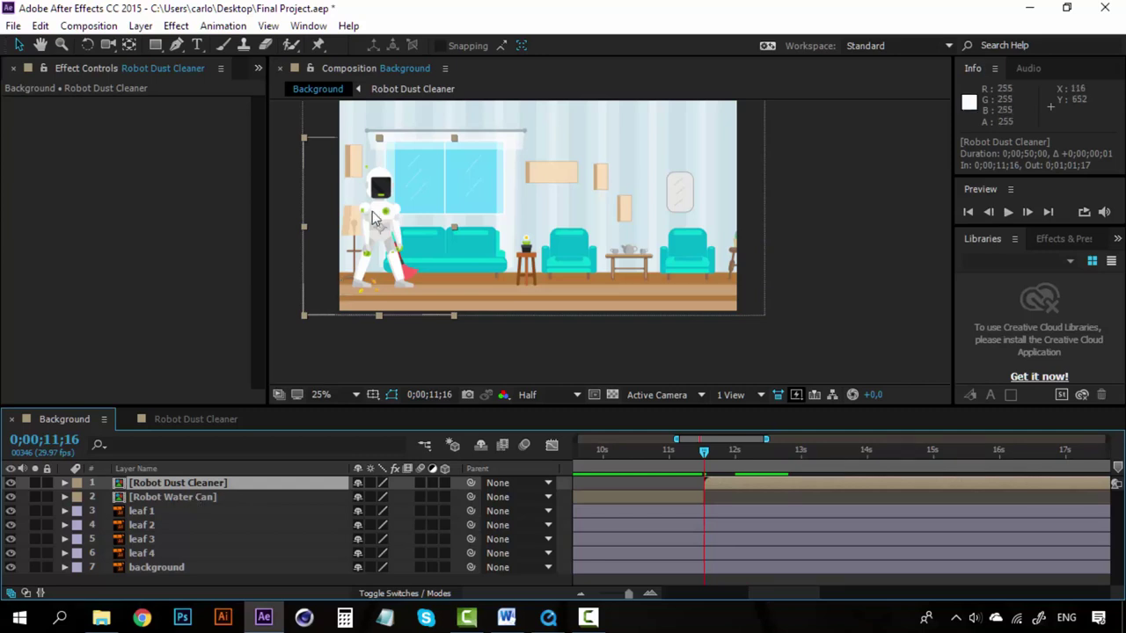
left_click_drag(380, 194, 470, 193)
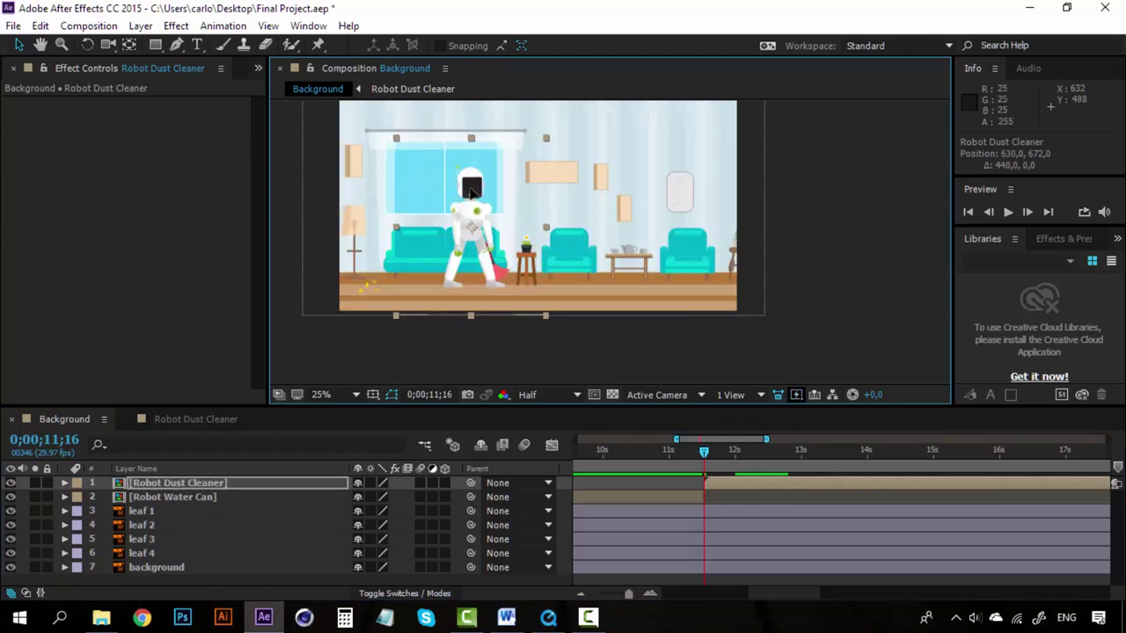
key("Right")
key("Right")
key("Right")
key("Right")
key("Right")
key("Right")
key("Right")
key("Right")
key("Right")
key("Right")
key("Right")
key("Right")
key("Right")
key("Left")
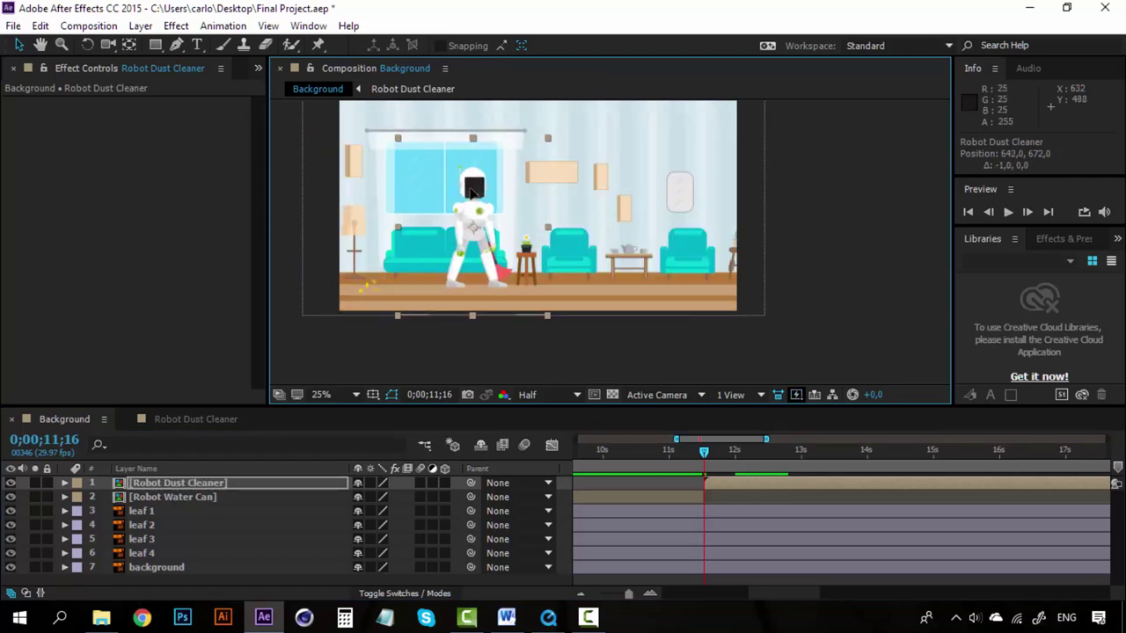
key("period")
key("period")
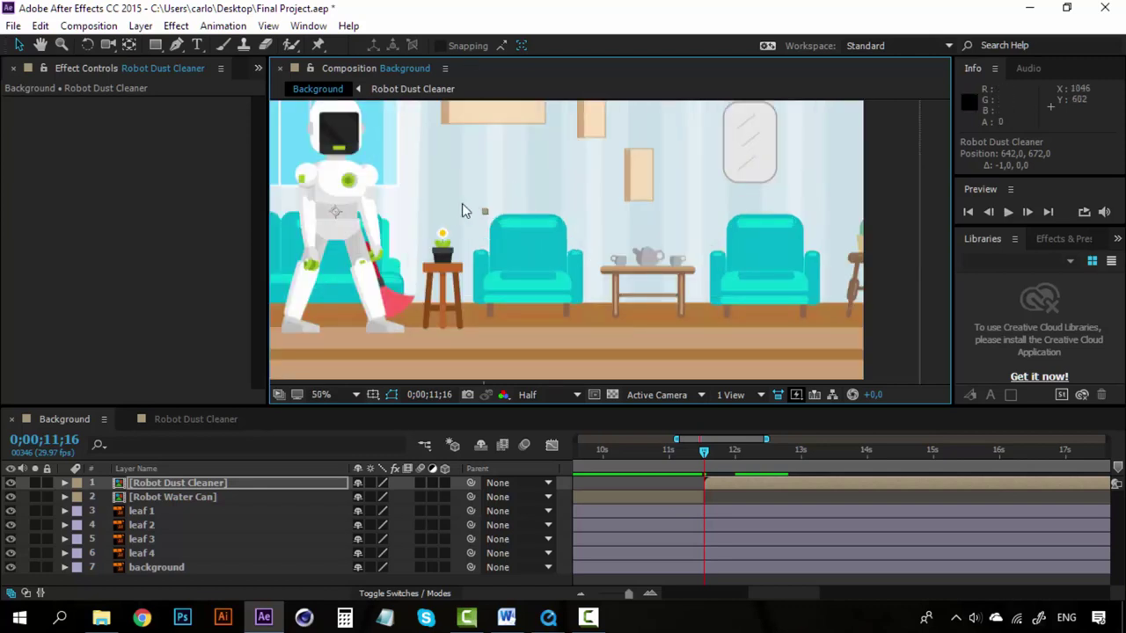
left_click_drag(433, 202, 634, 321)
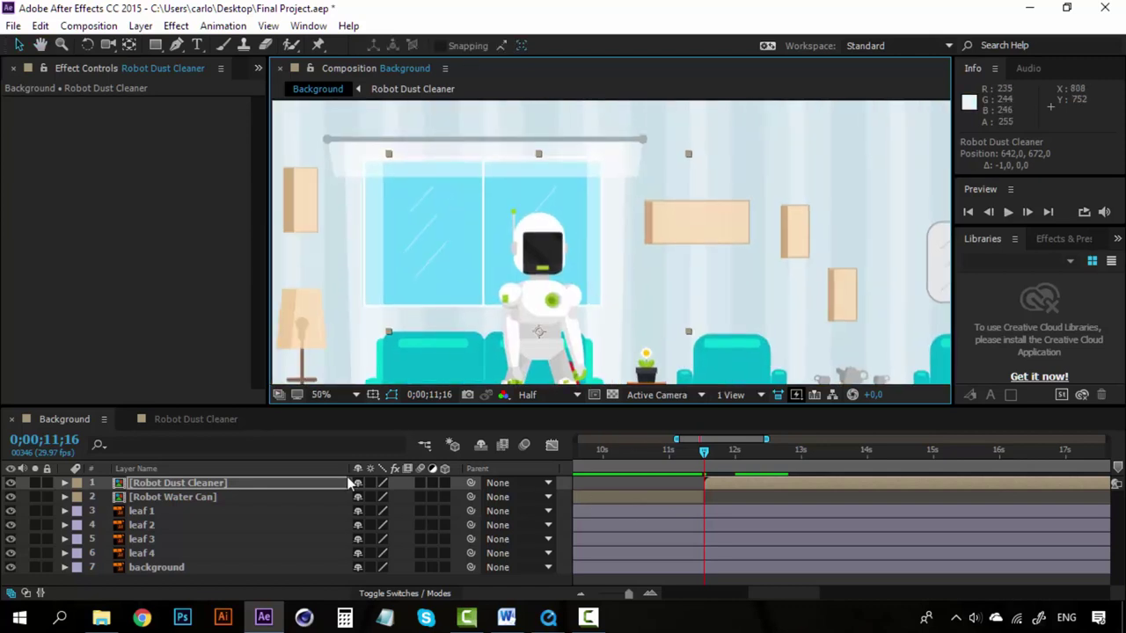
Start Position keyframing on the Robot Dust Cleaner layer at 0;00;11;16 and add a second keyframe with the same position at 0;00;14;15
key("p")
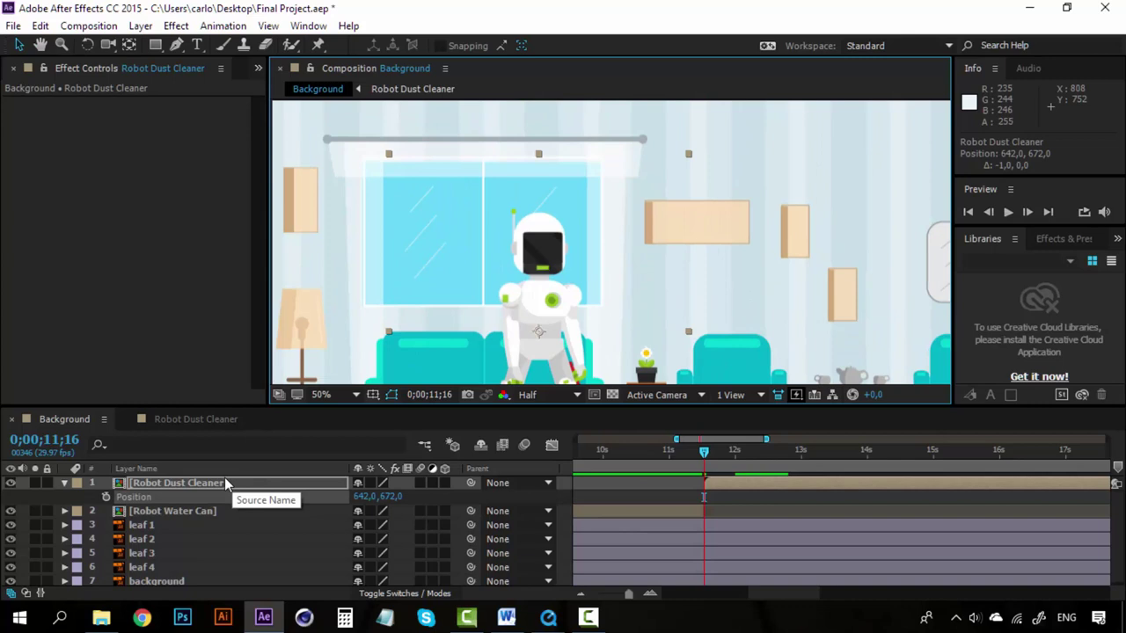
left_click(105, 498)
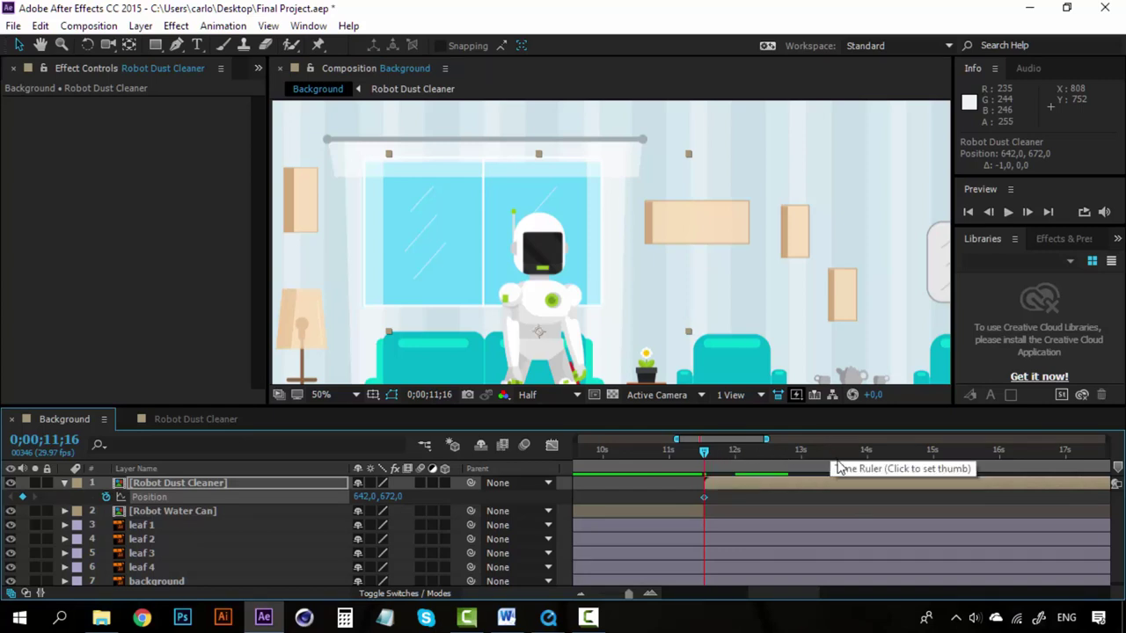
left_click(901, 459)
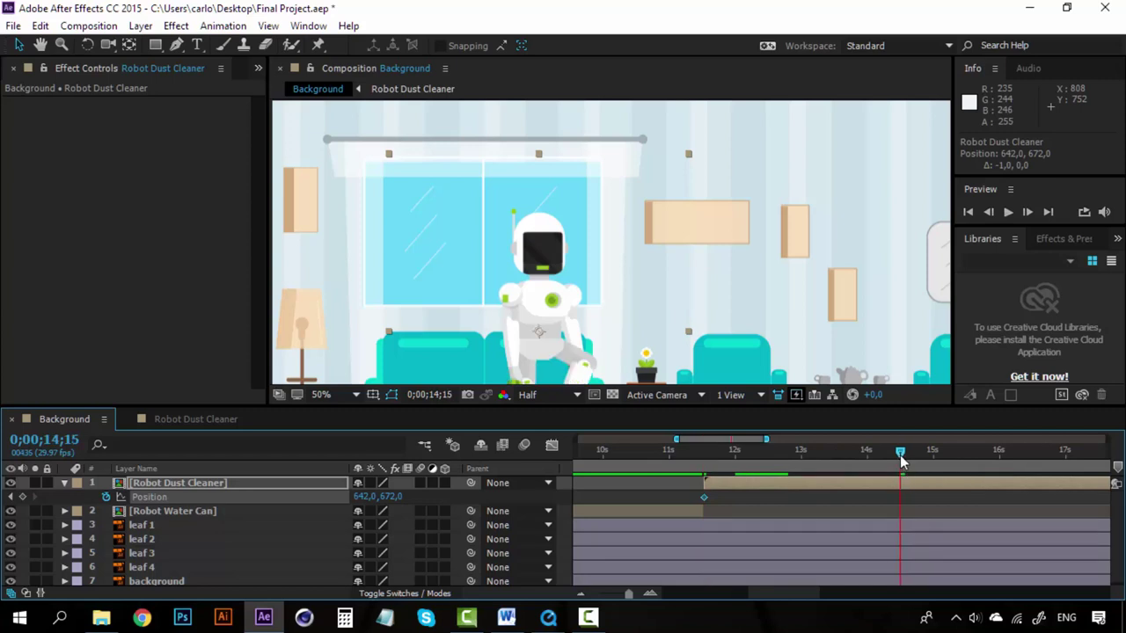
left_click(24, 497)
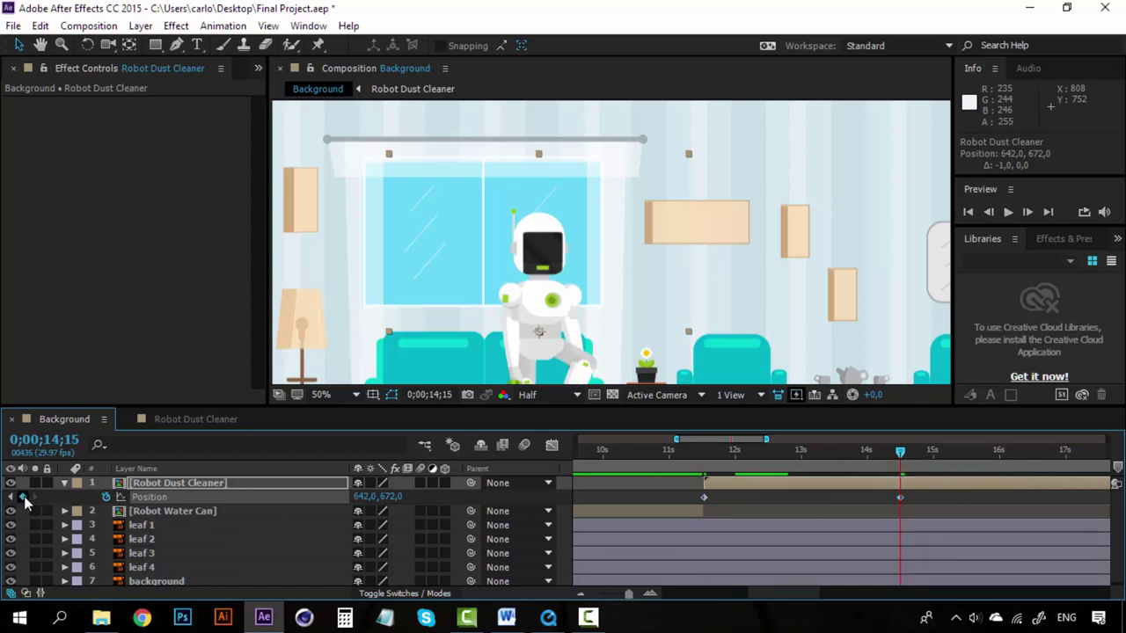
At 0;00;11;16, move the Robot Dust Cleaner layer off the left side of the scene to Position -330, 672 and preview the walk-in
left_click(704, 451)
scroll(519, 354, "down", 2)
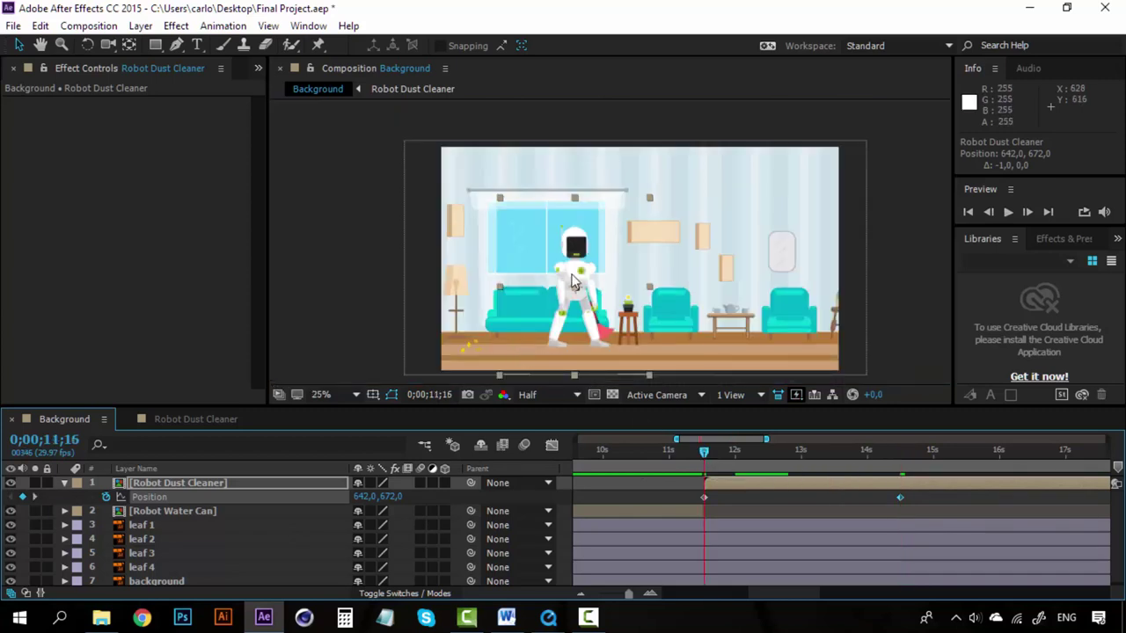
left_click_drag(550, 257, 379, 246)
key("space")
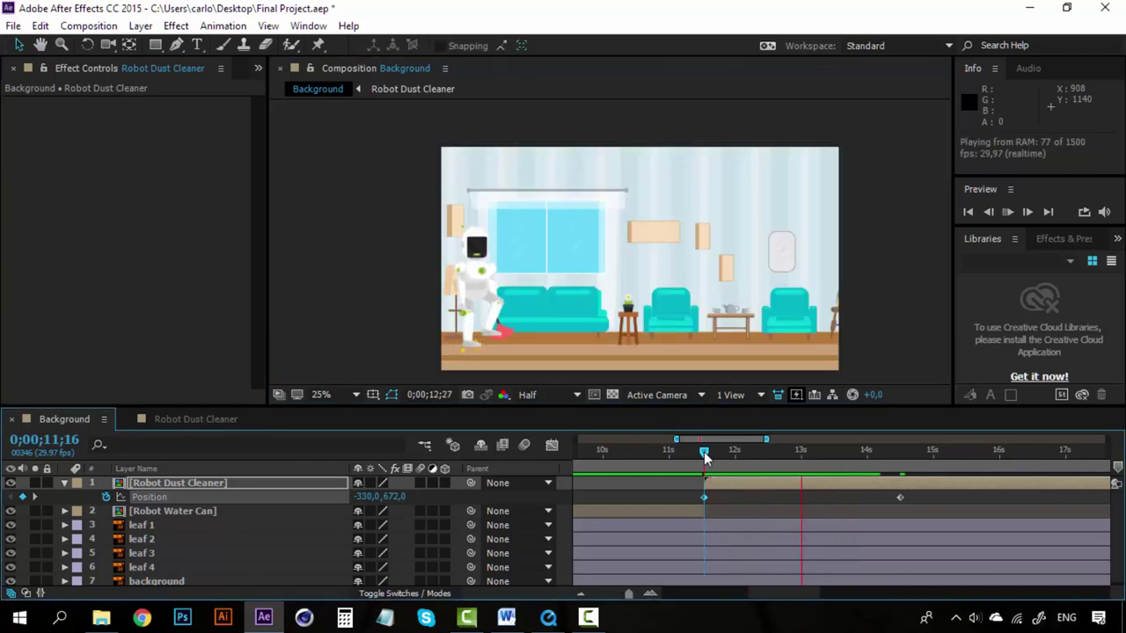
key("space")
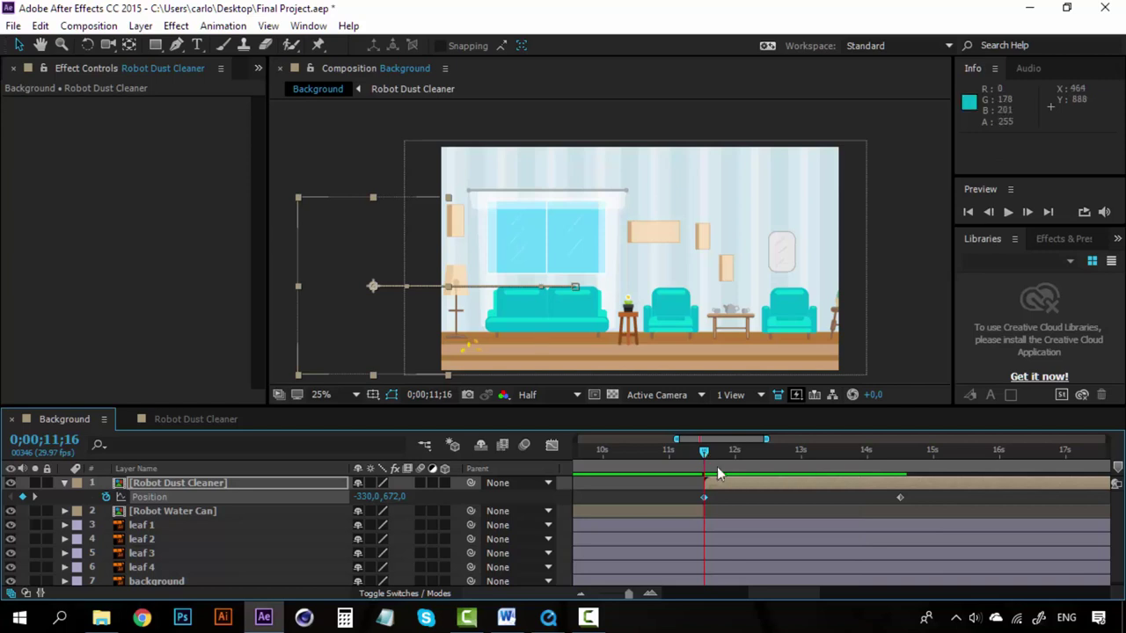
key("space")
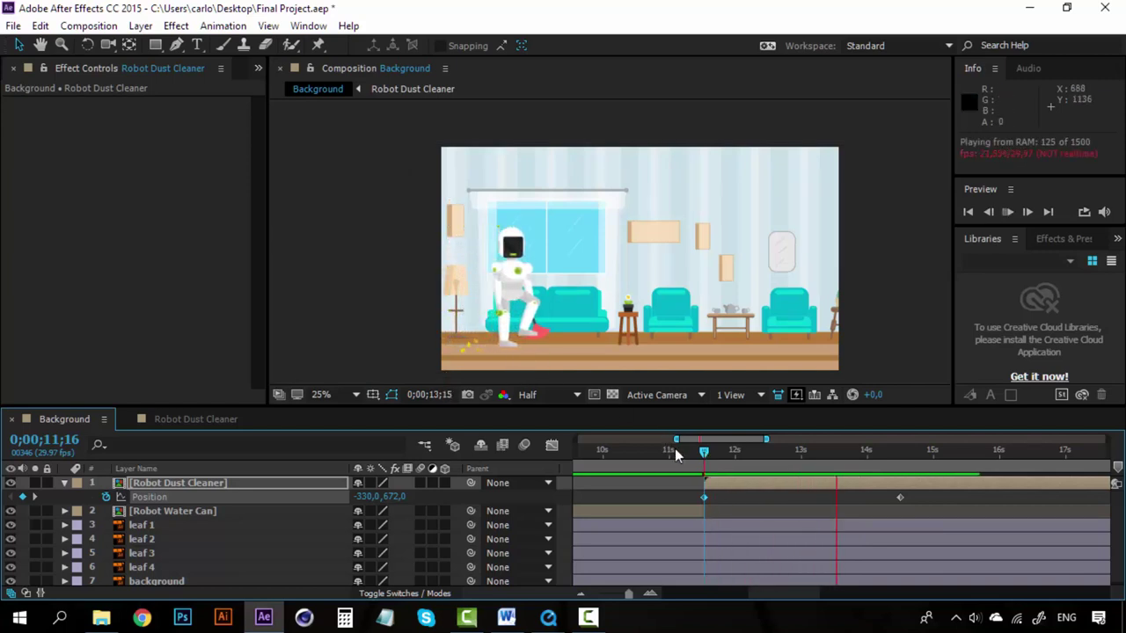
key("space")
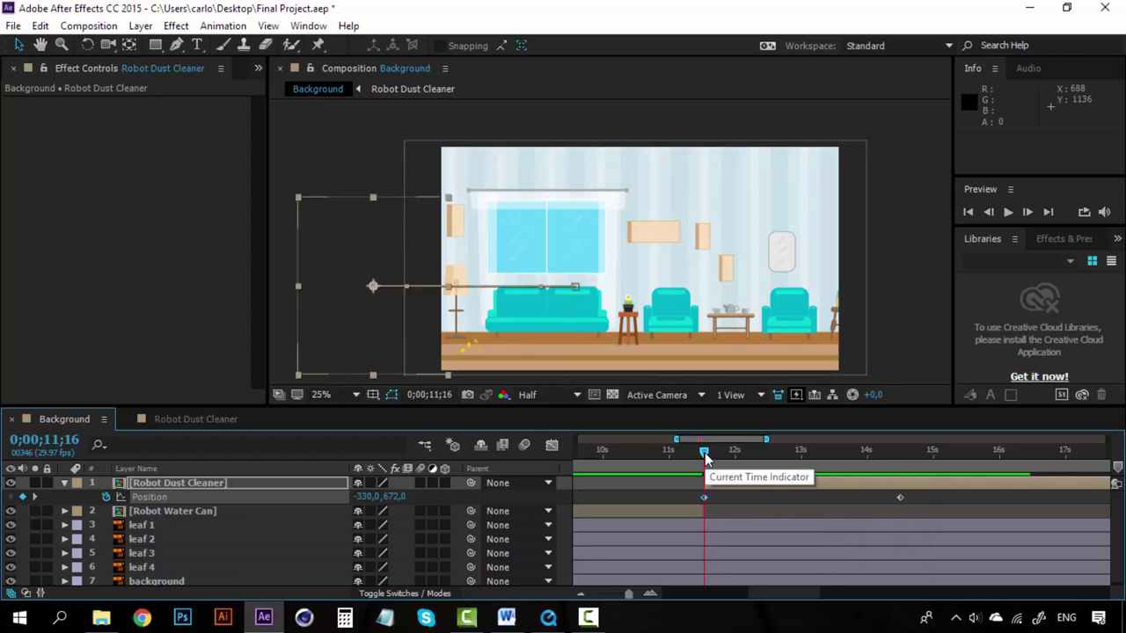
In the Robot Dust Cleaner composition, add a composition marker at 0;00;02;29, matching the walk's end at 0;00;14;15 in Background
left_click(901, 452)
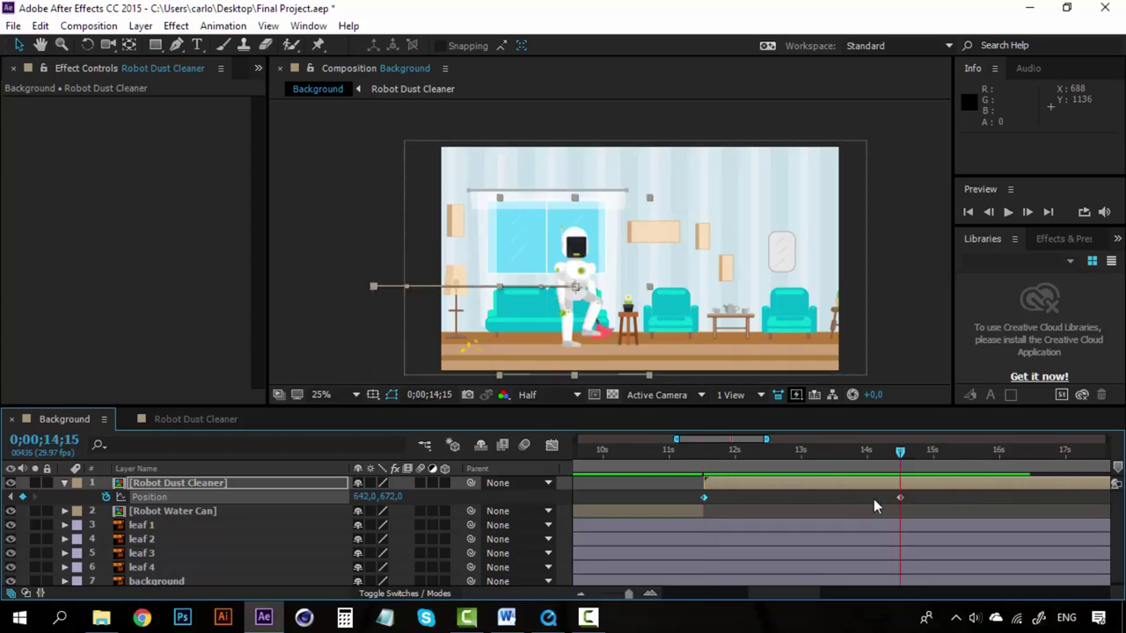
left_click(205, 424)
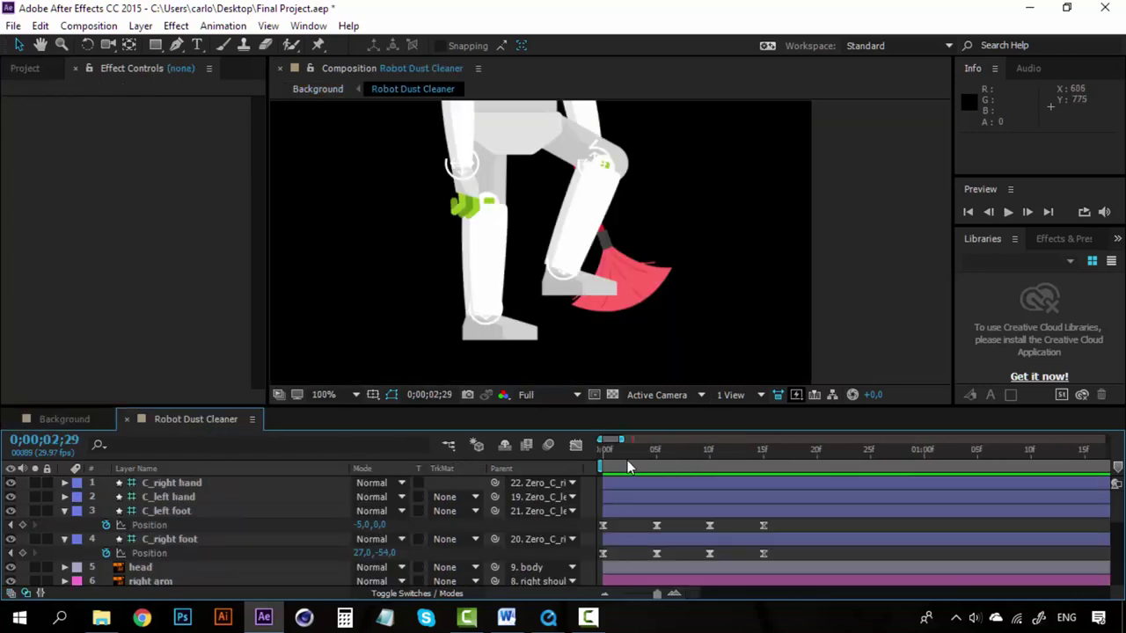
left_click(605, 595)
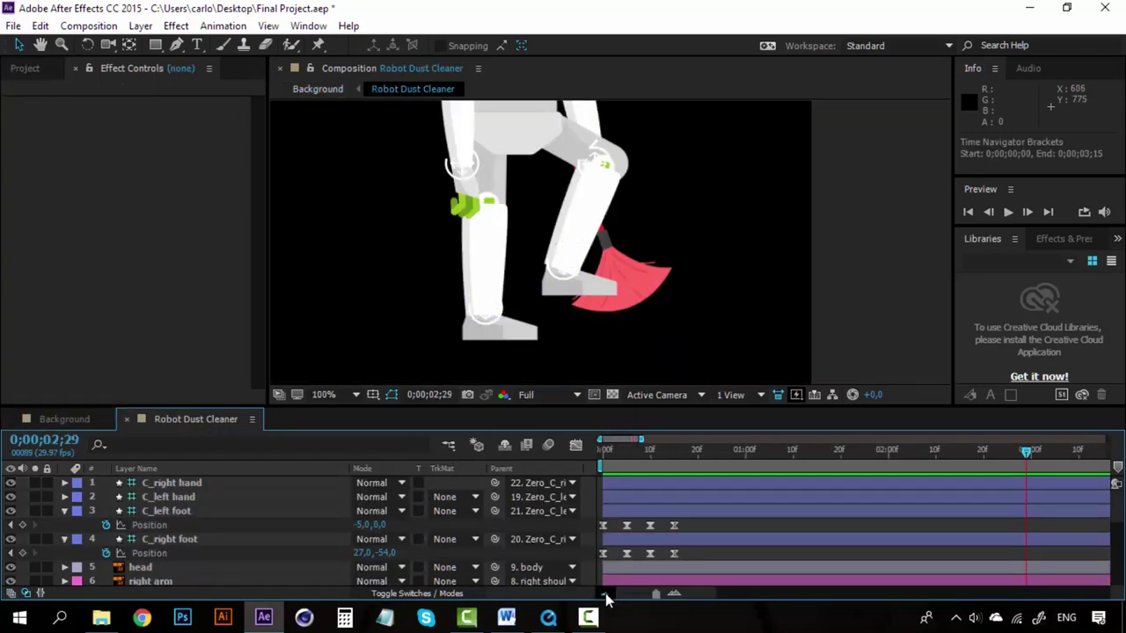
left_click(605, 595)
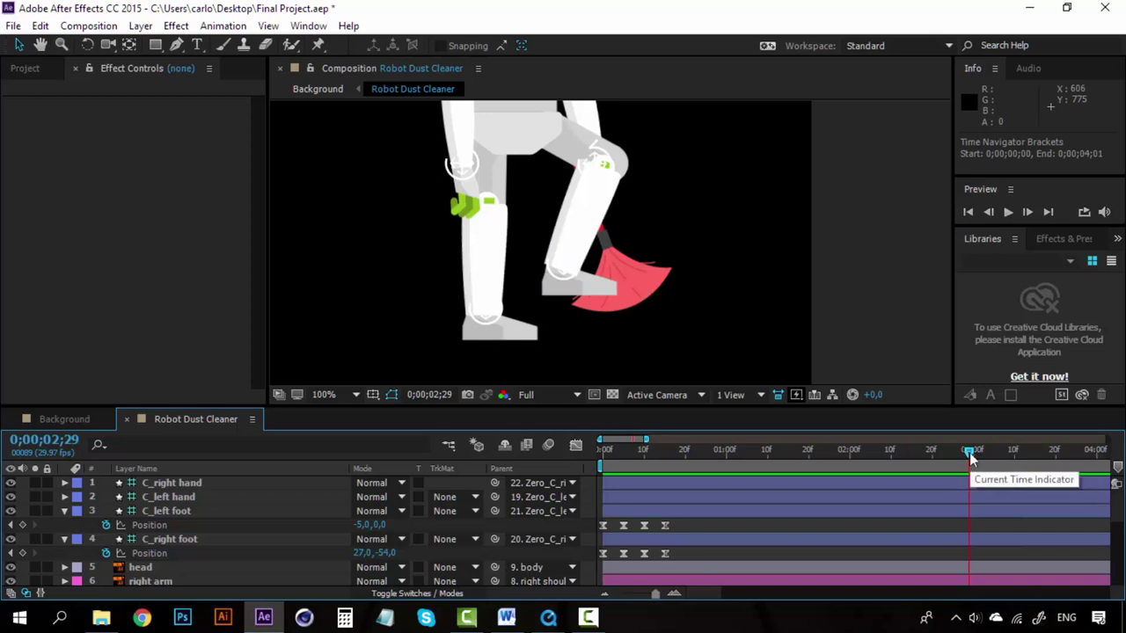
left_click(870, 242)
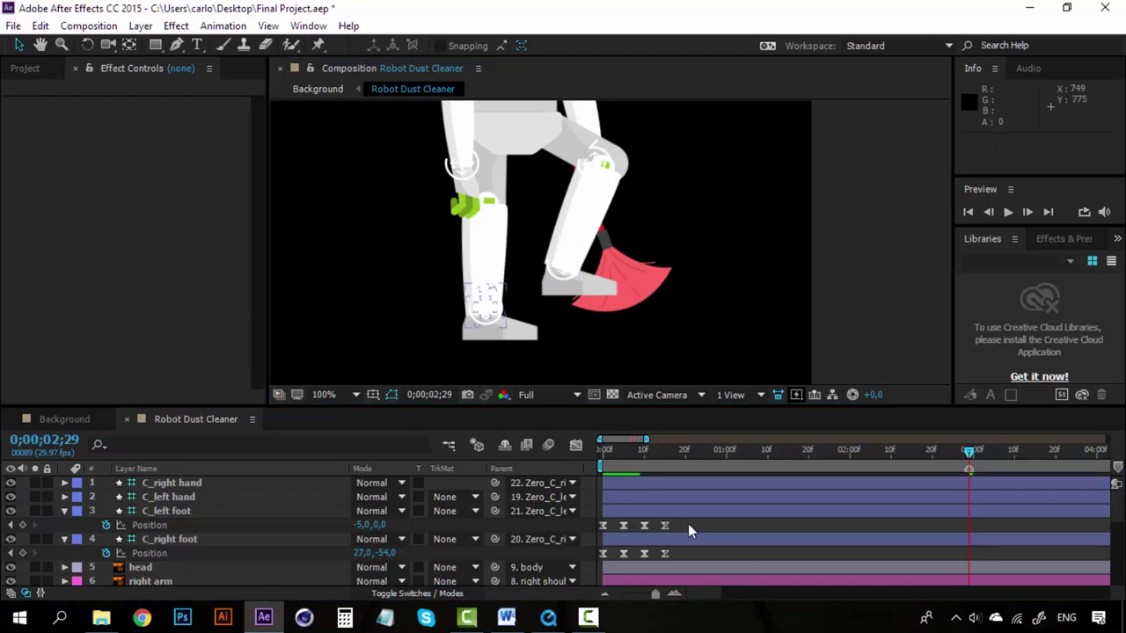
Copy the four C_left foot Position keyframes and paste them at 0;00;00;20
left_click_drag(682, 519, 598, 532)
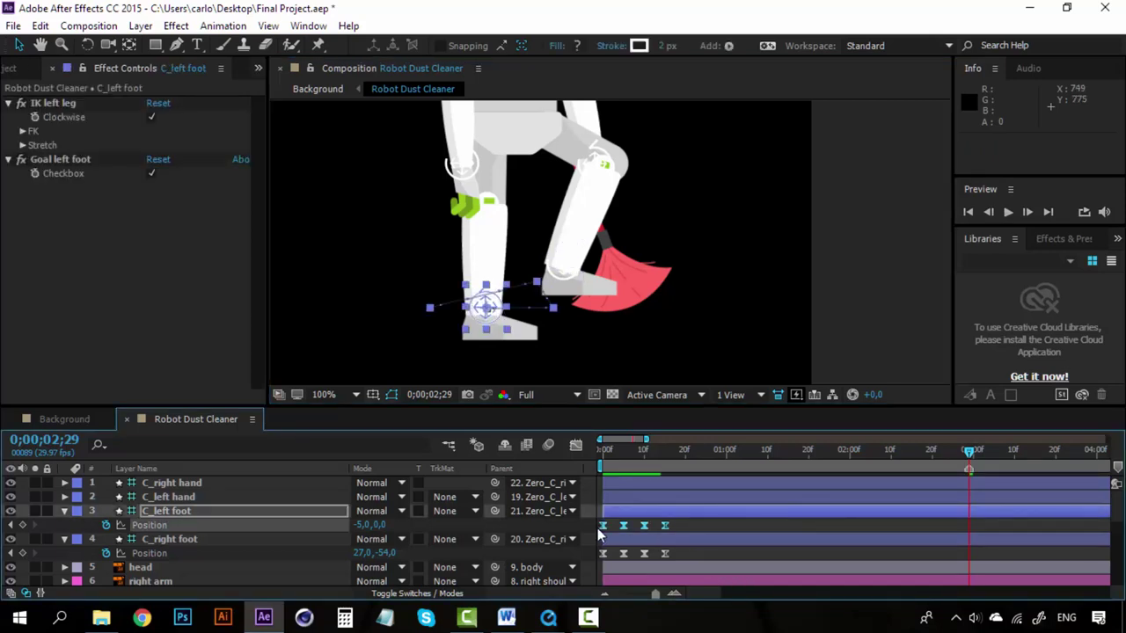
key("ctrl+c")
left_click(685, 455)
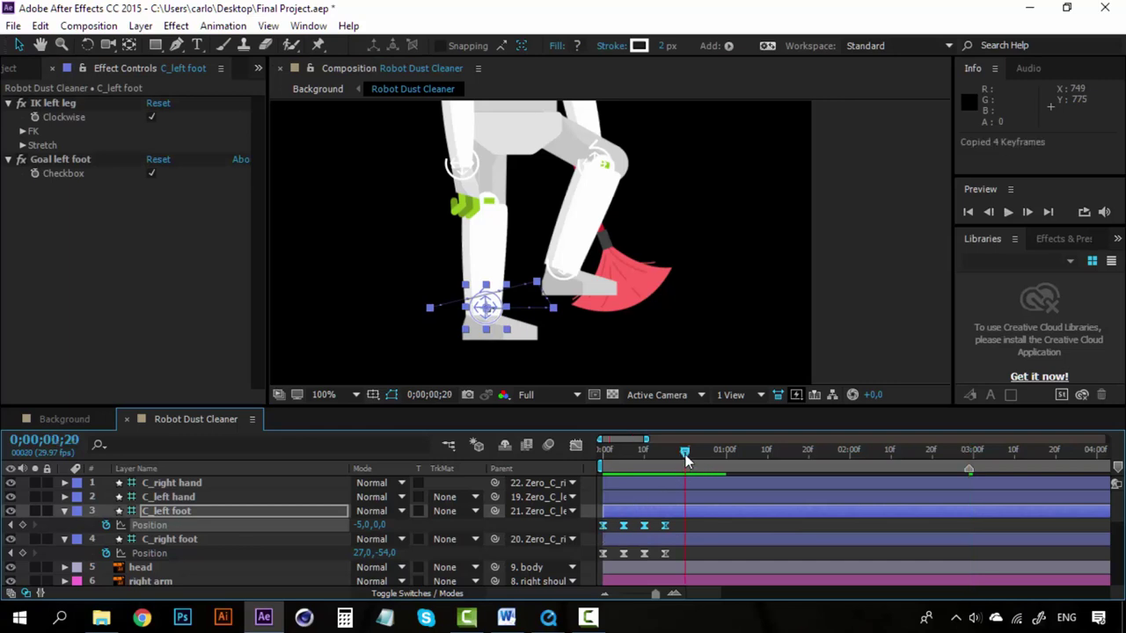
key("ctrl+v")
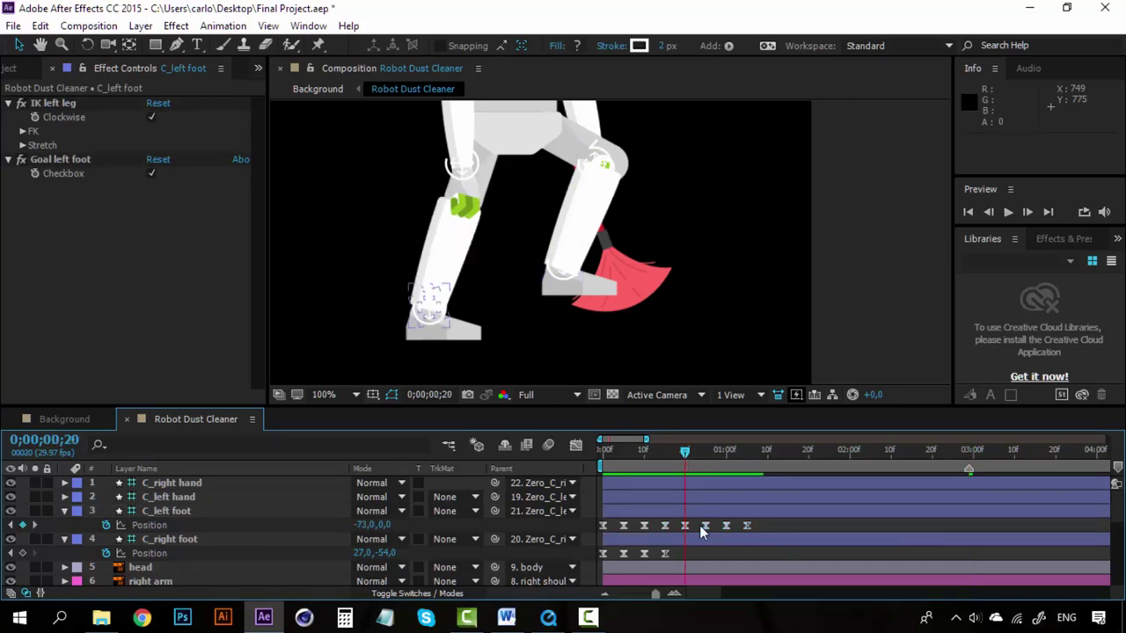
Copy all eight C_left foot Position keyframes, paste them at 0;00;01;10 and 0;00;02;20, and delete the surplus keyframes after 0;00;03;00
key("ctrl+c")
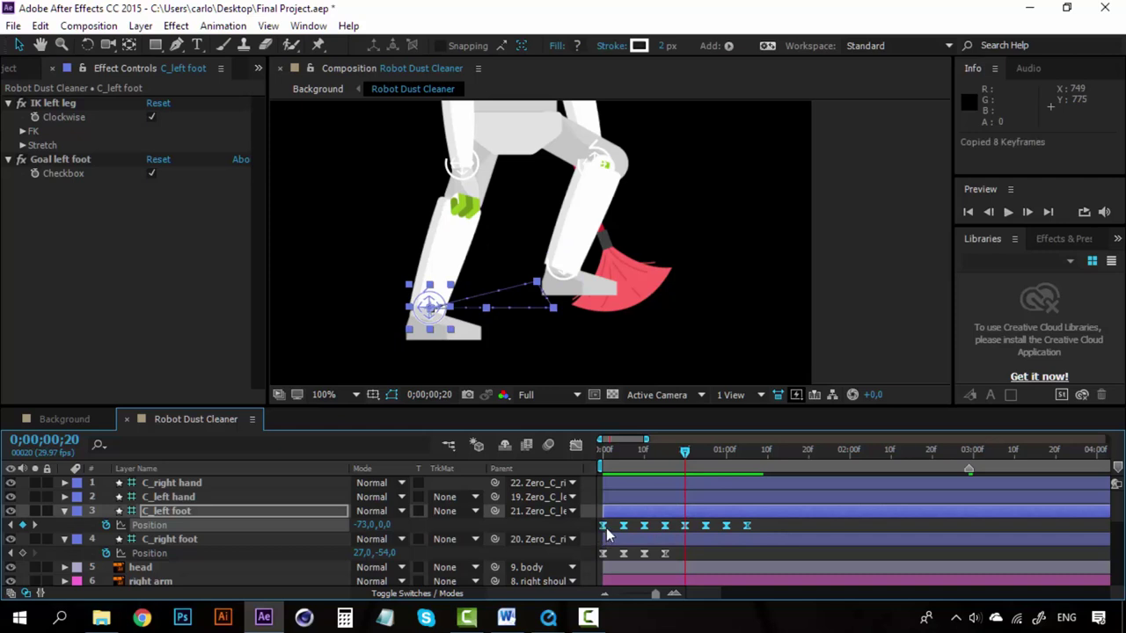
left_click(767, 452)
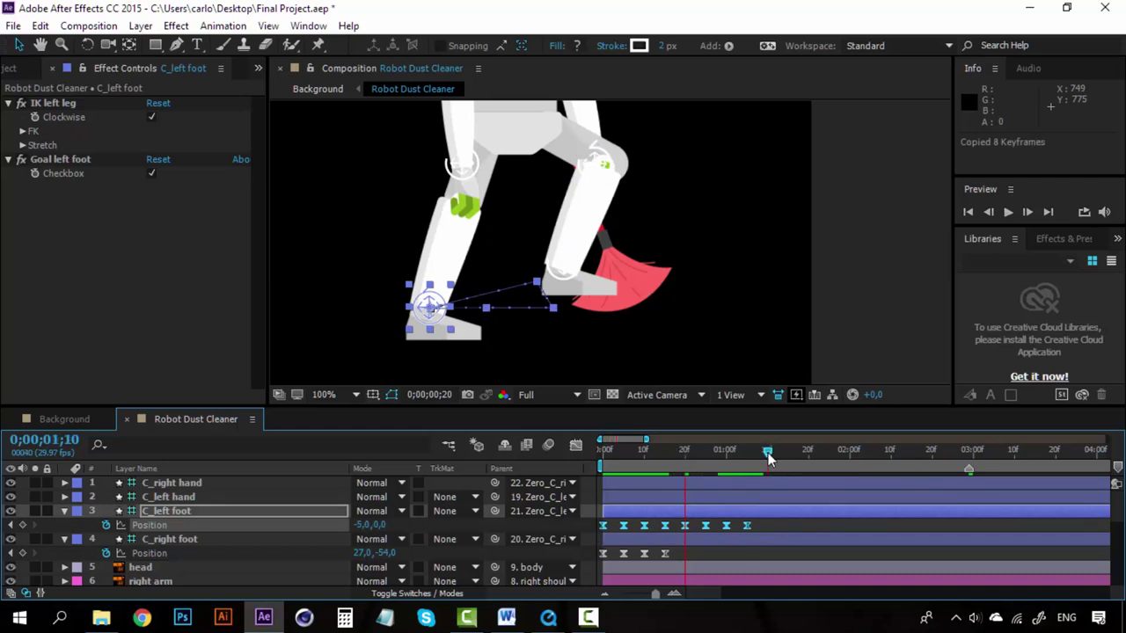
key("ctrl+v")
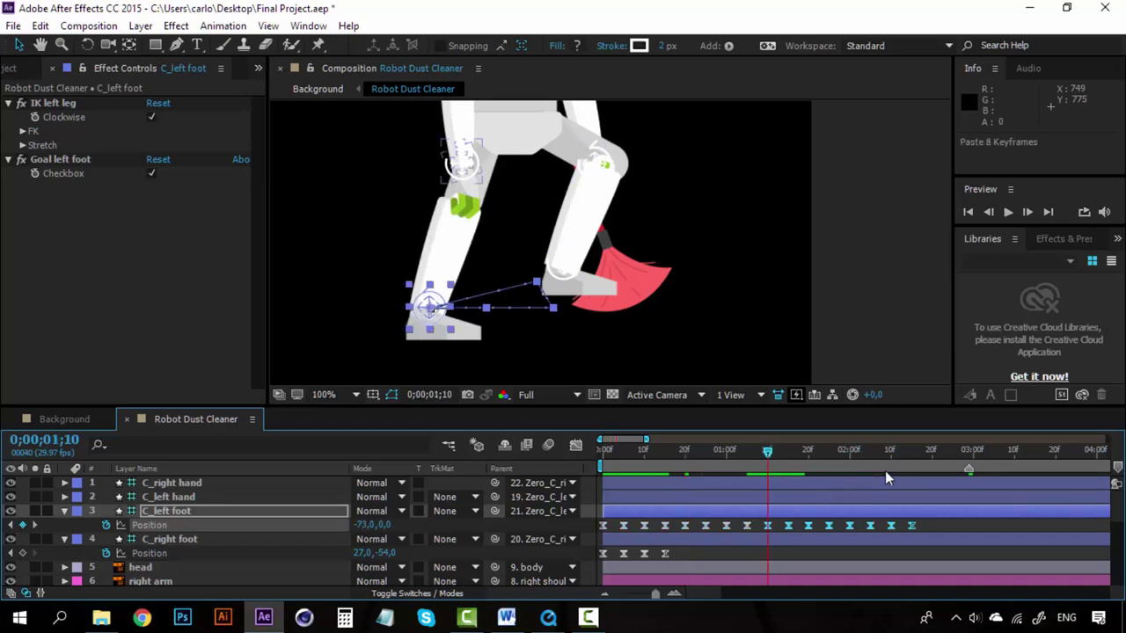
left_click(931, 452)
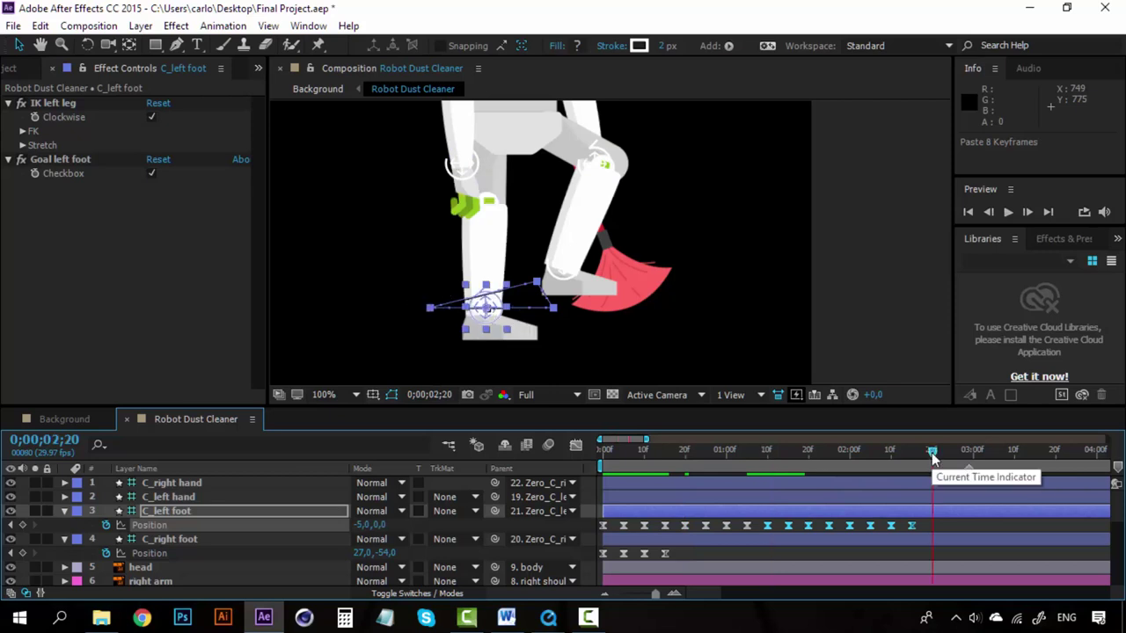
key("ctrl+v")
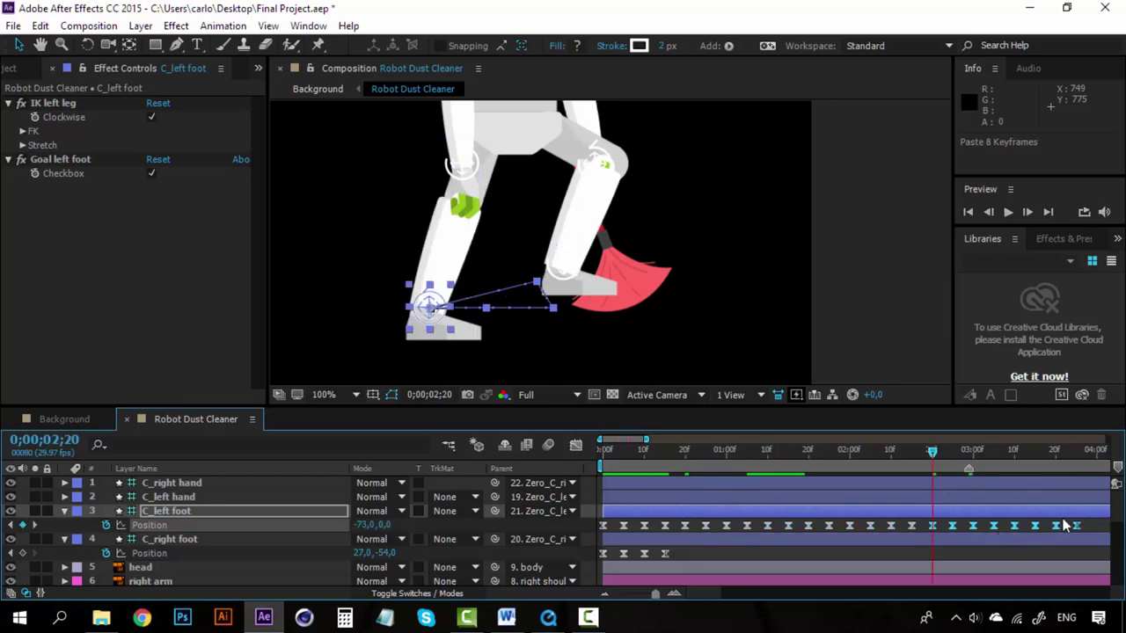
left_click_drag(1084, 526, 983, 529)
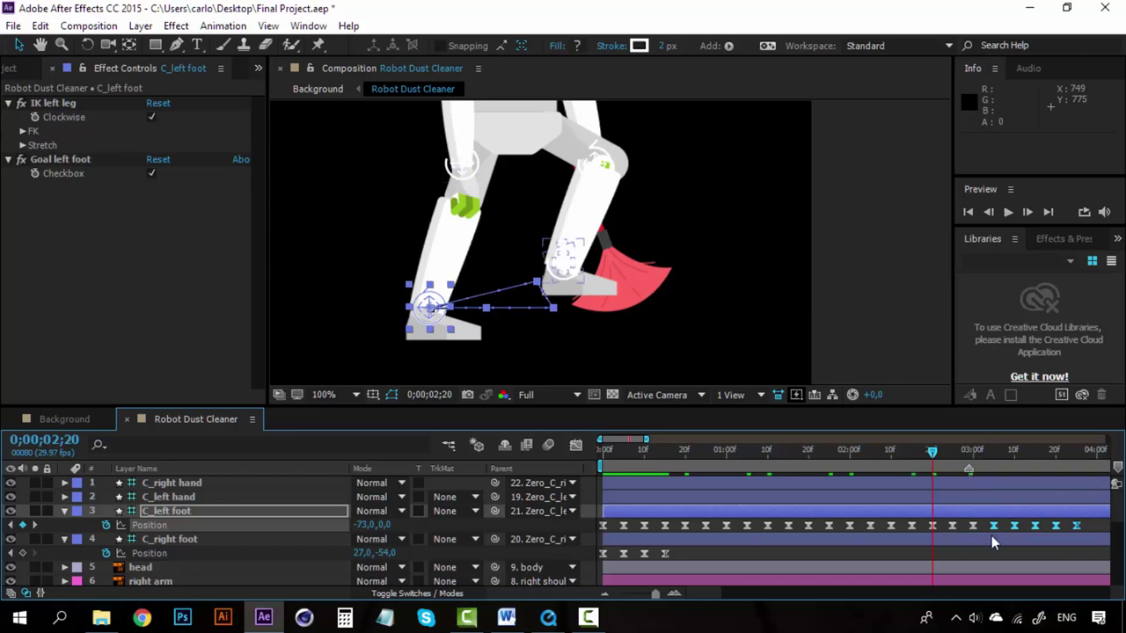
key("Delete")
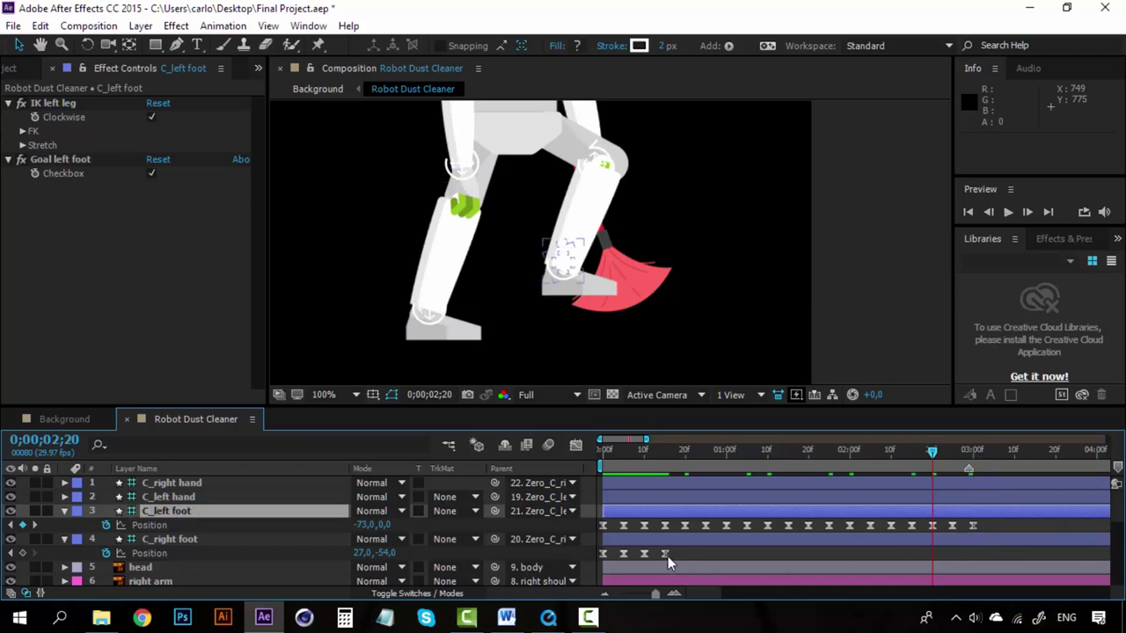
Copy the four C_right foot Position keyframes and paste them at 0;00;00;20
left_click_drag(667, 557, 572, 557)
key("ctrl+c")
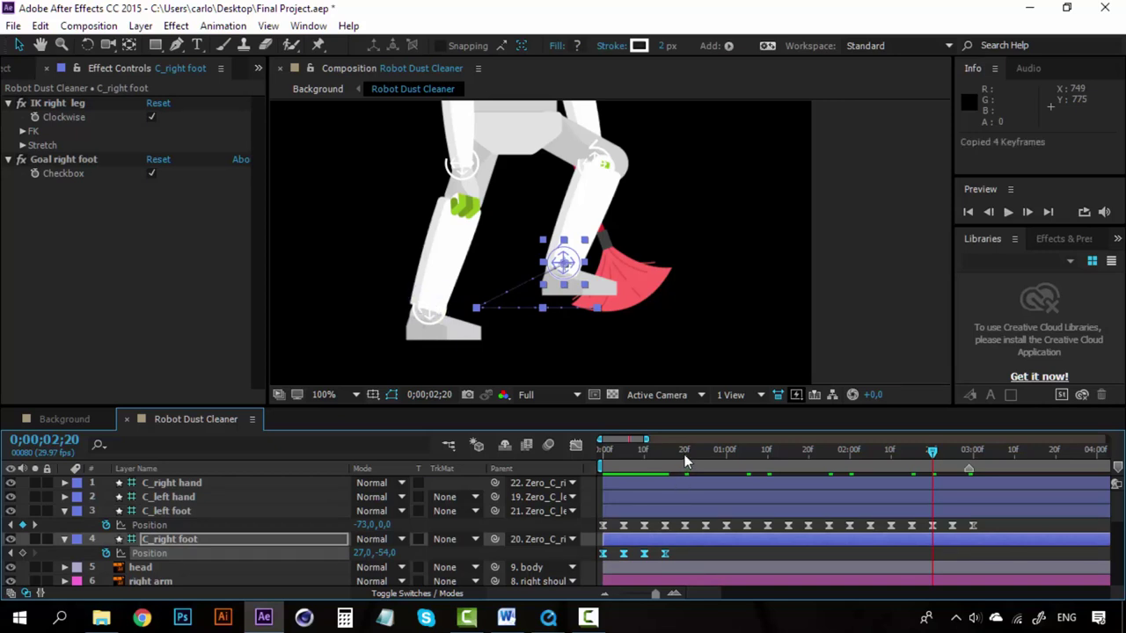
left_click(685, 454)
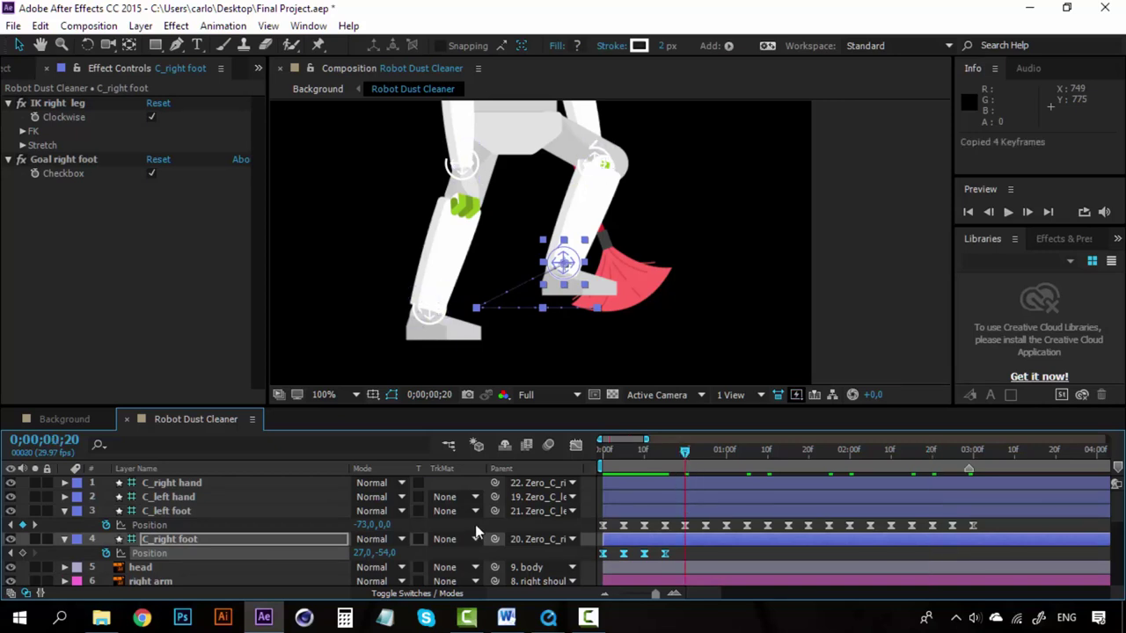
key("ctrl+v")
Copy all eight C_right foot Position keyframes, paste them at 0;00;01;10 and 0;00;02;20, and remove the surplus keyframes after 0;00;03;00
left_click_drag(757, 551, 574, 556)
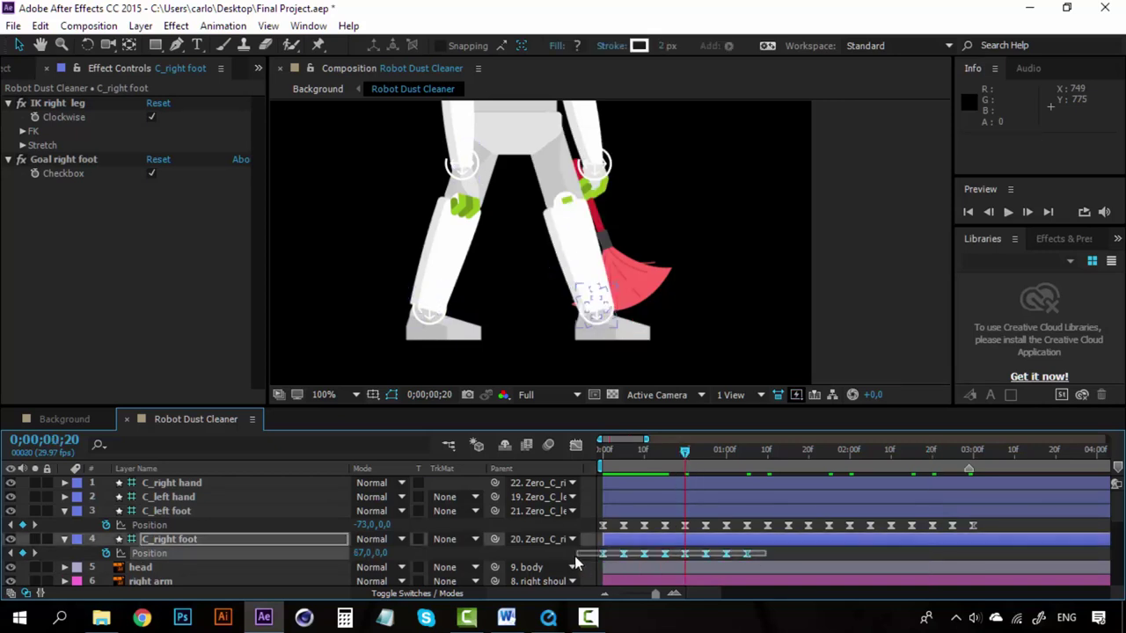
key("ctrl+c")
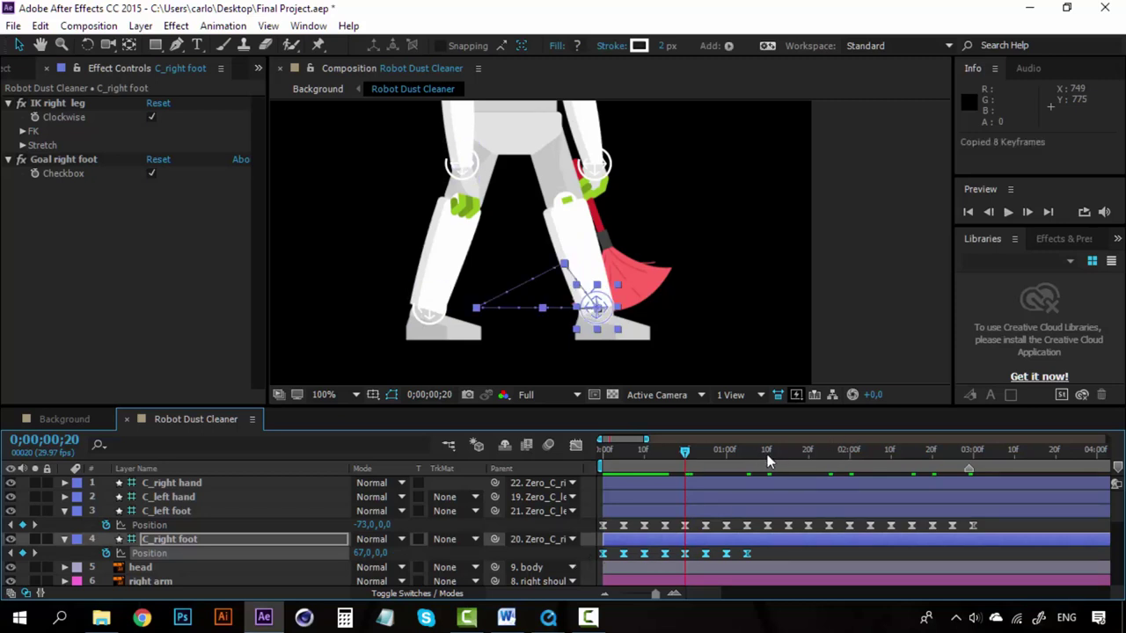
left_click(768, 455)
key("ctrl+v")
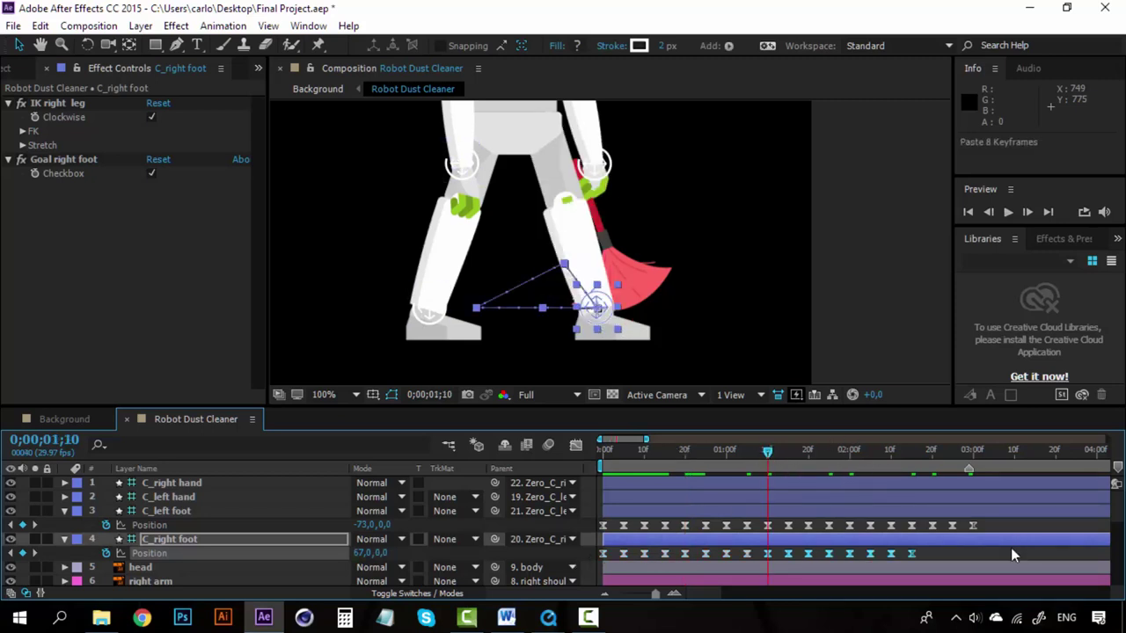
left_click(932, 456)
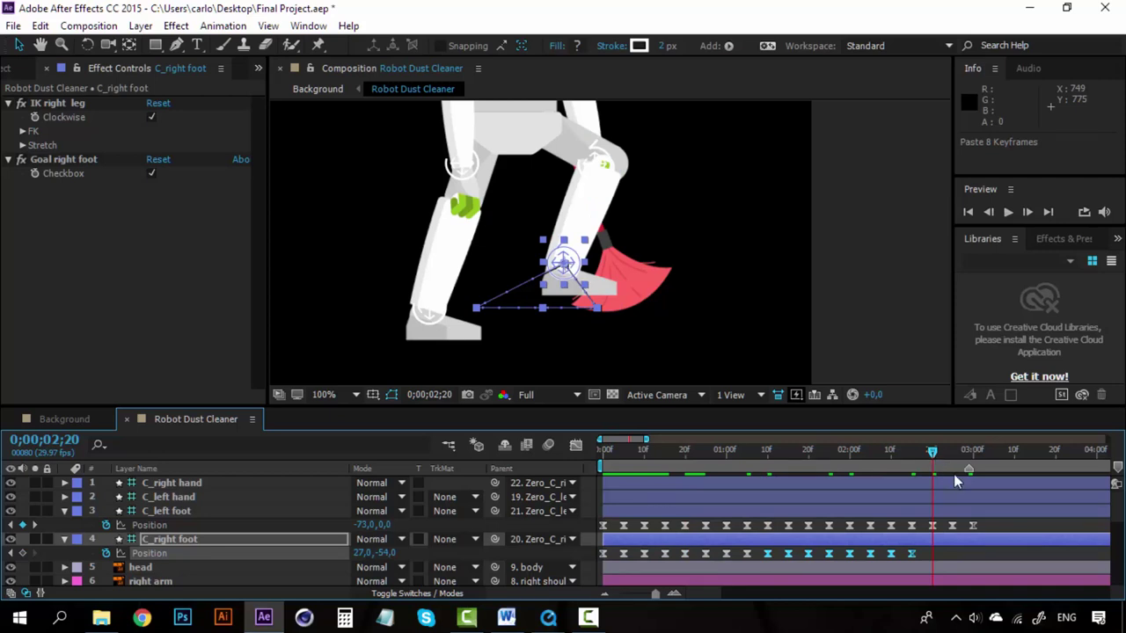
key("ctrl+v")
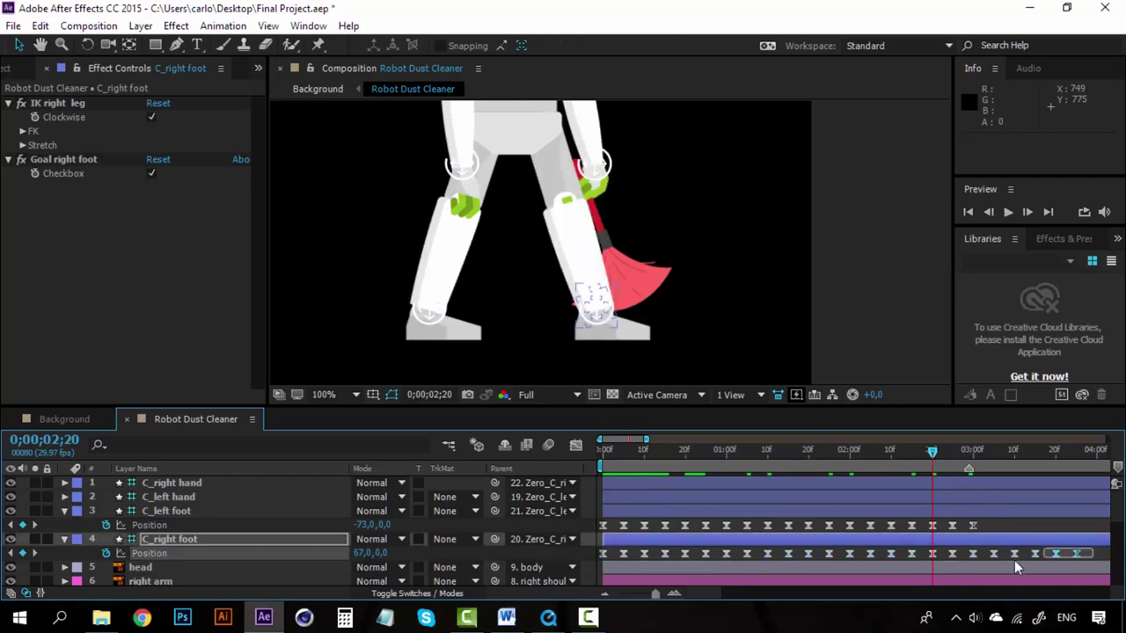
key("ctrl+z")
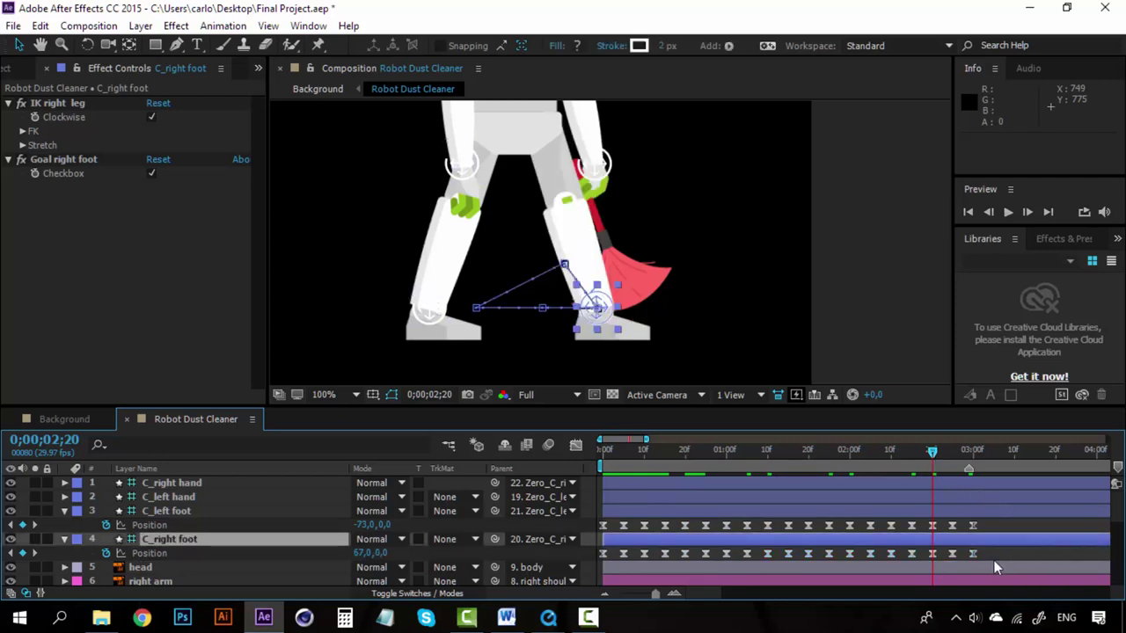
Preview the repeated walk cycle from the start and scrub to its last foot keyframes at 0;00;03;00
key("space")
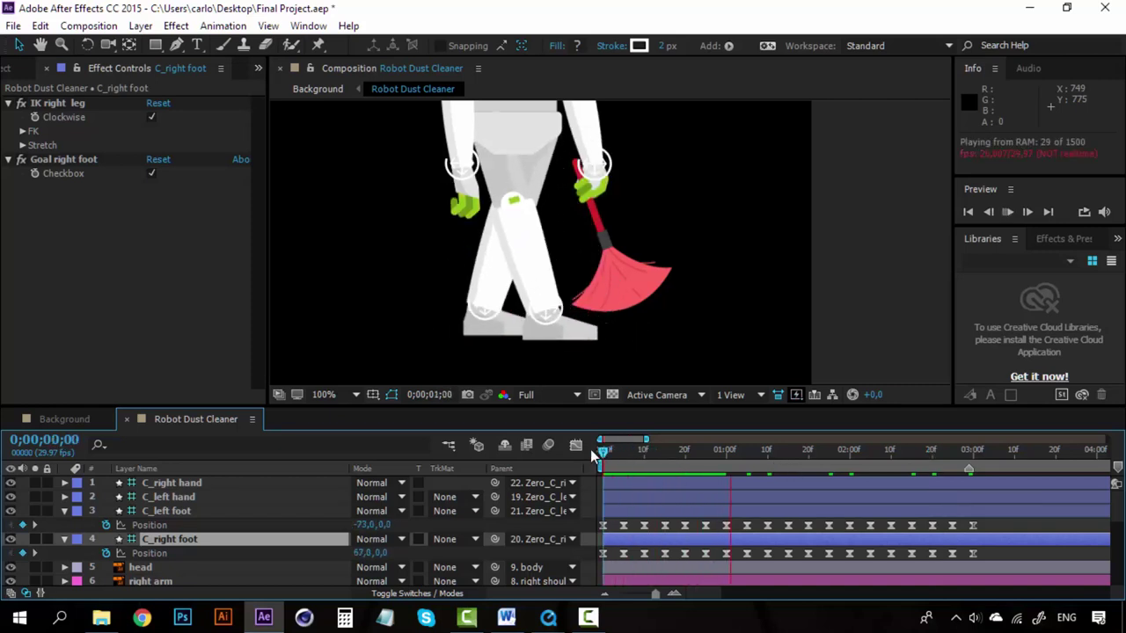
left_click(602, 448)
key("space")
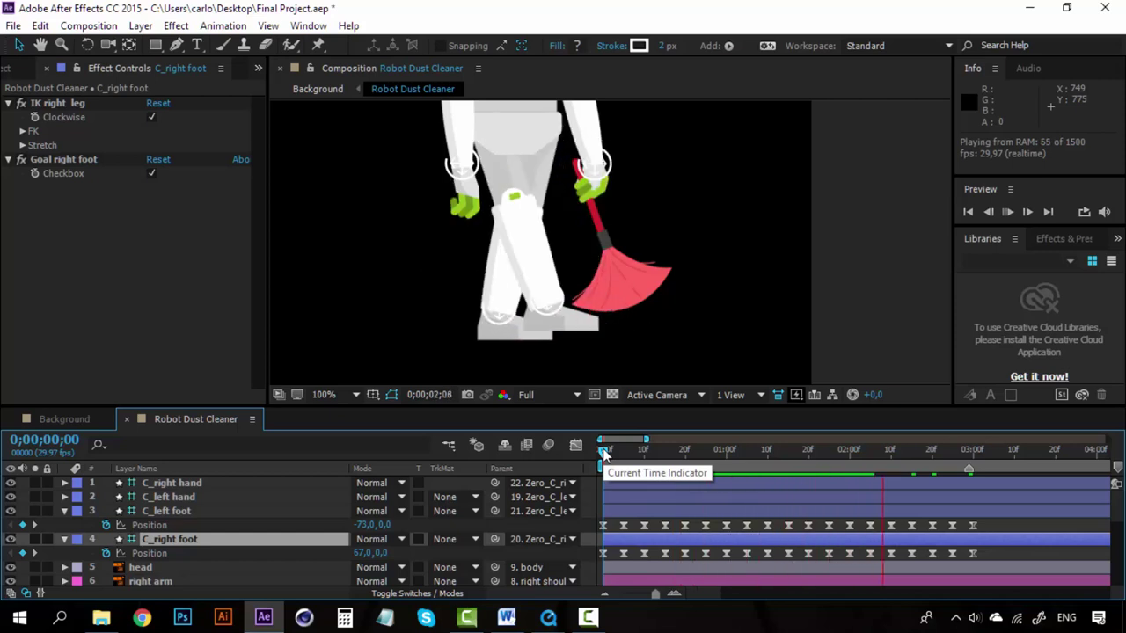
left_click_drag(603, 447, 973, 459)
left_click(969, 456)
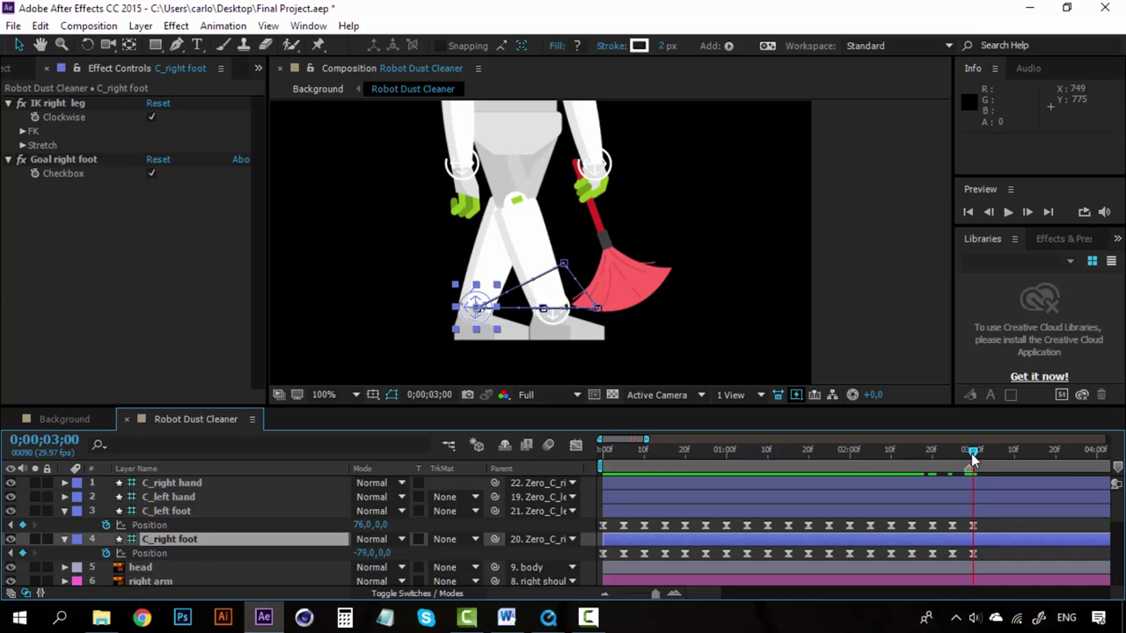
Delete the C_right foot Position keyframe at 0;00;03;00 so the right foot's walk ends at 0;00;02;25
left_click(679, 595)
scroll(714, 596, "right", 5)
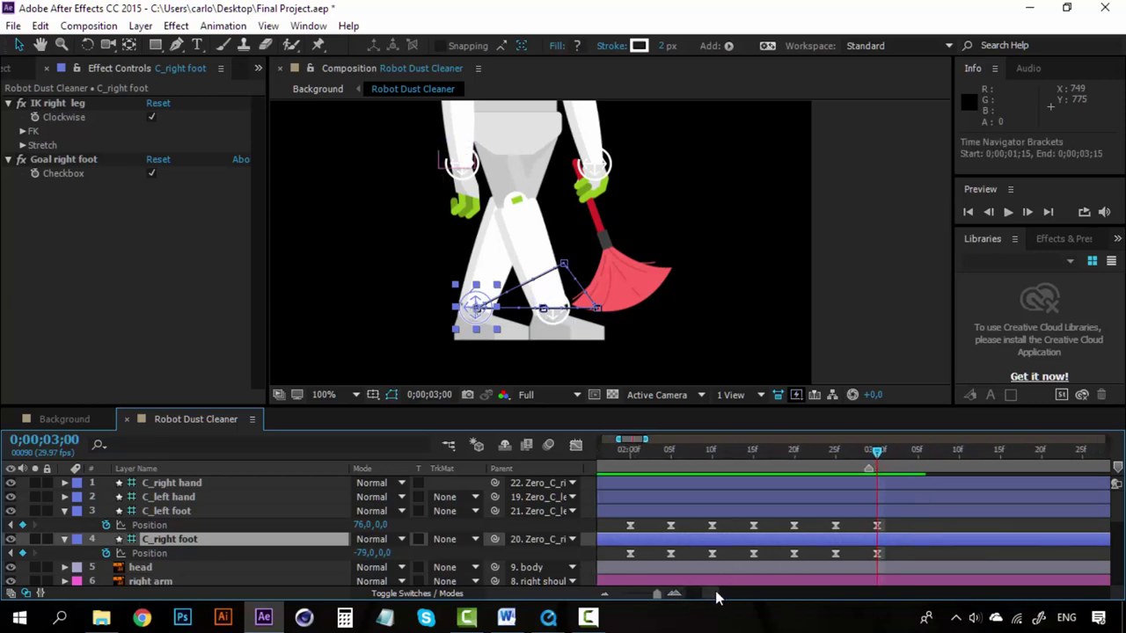
left_click_drag(859, 456, 875, 455)
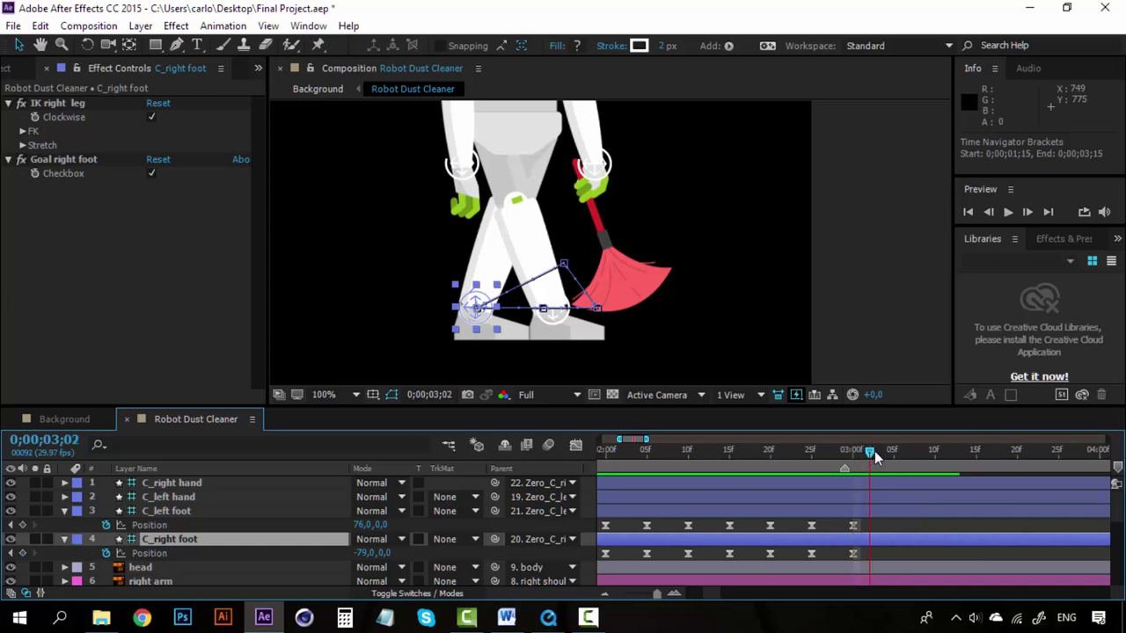
key("j")
key("j")
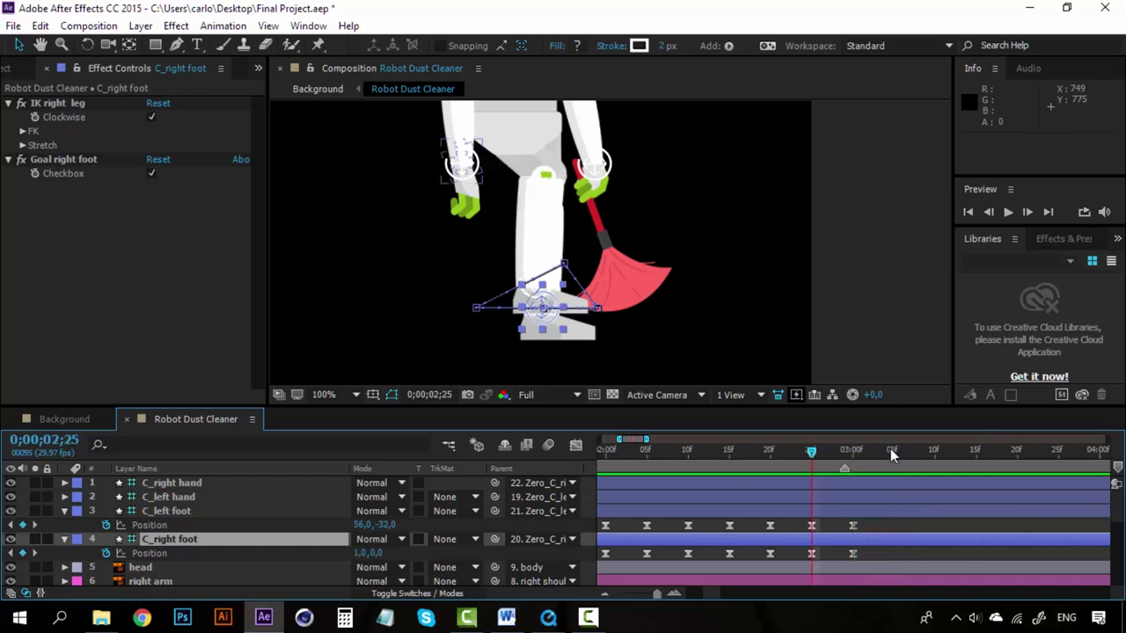
mouse_move(794, 447)
left_mouse_down()
mouse_move(778, 448)
mouse_move(812, 448)
left_mouse_up()
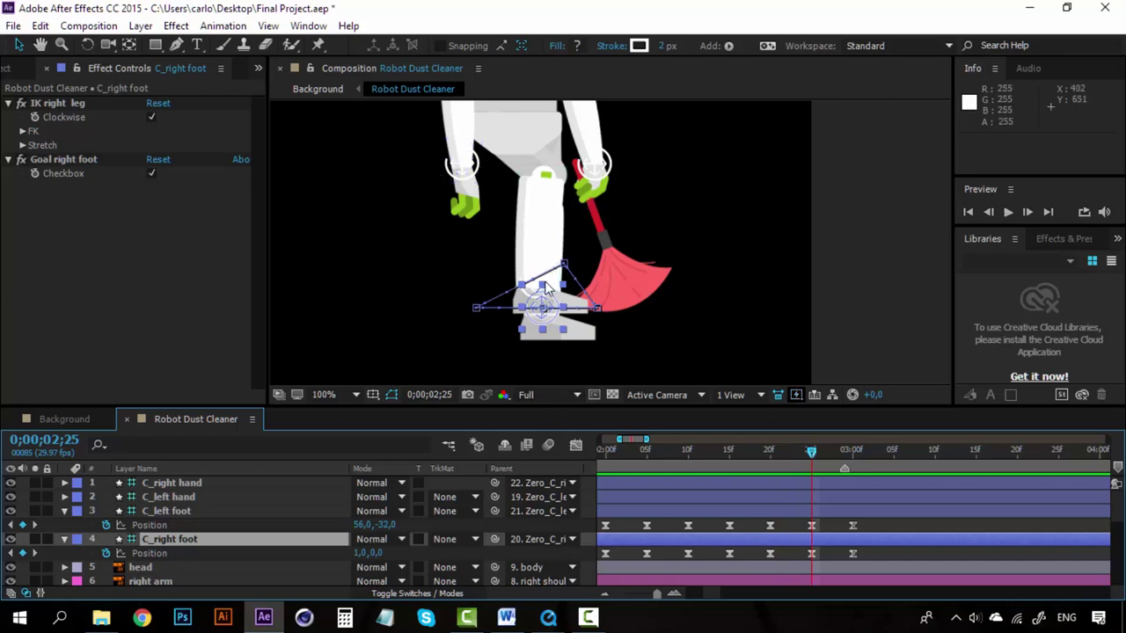
left_click(834, 556)
left_click(191, 513)
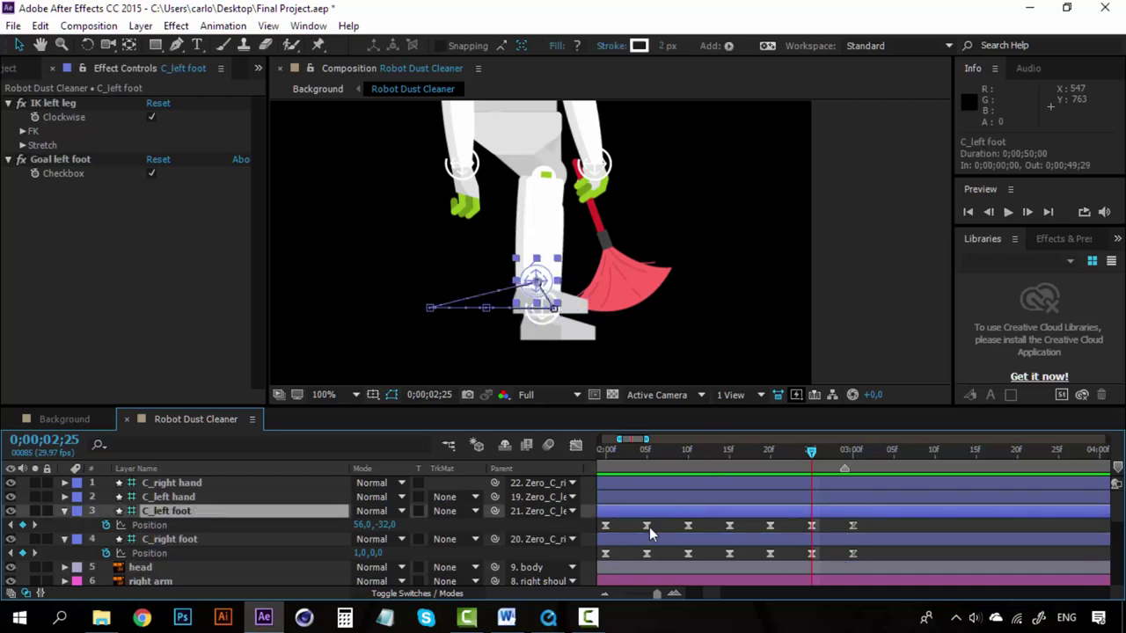
left_click(178, 539)
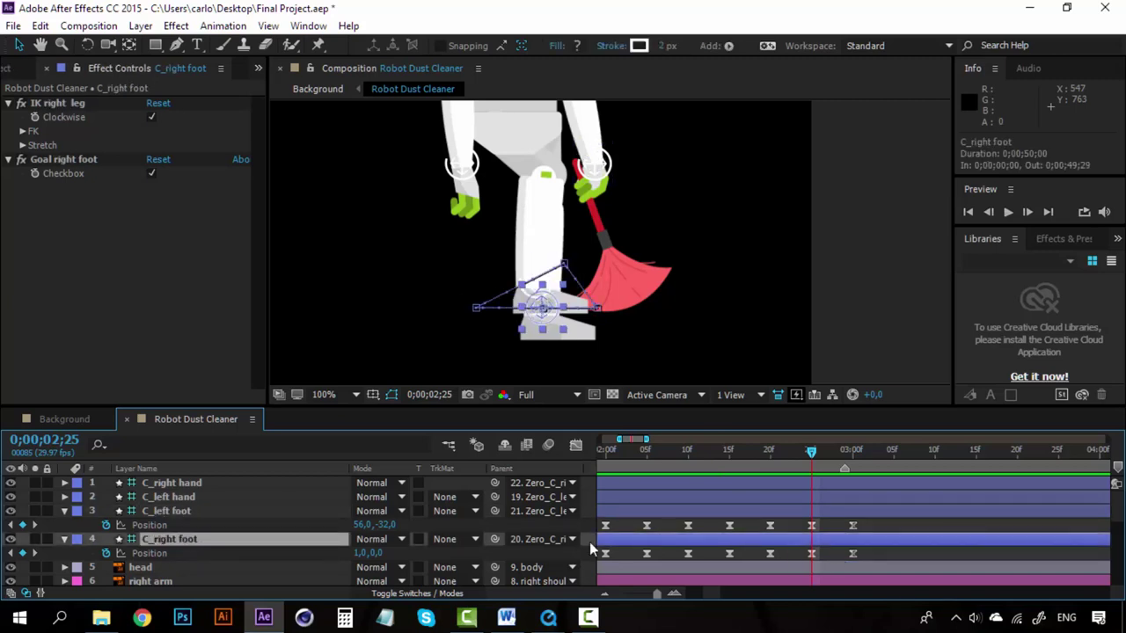
left_click(851, 553)
key("Delete")
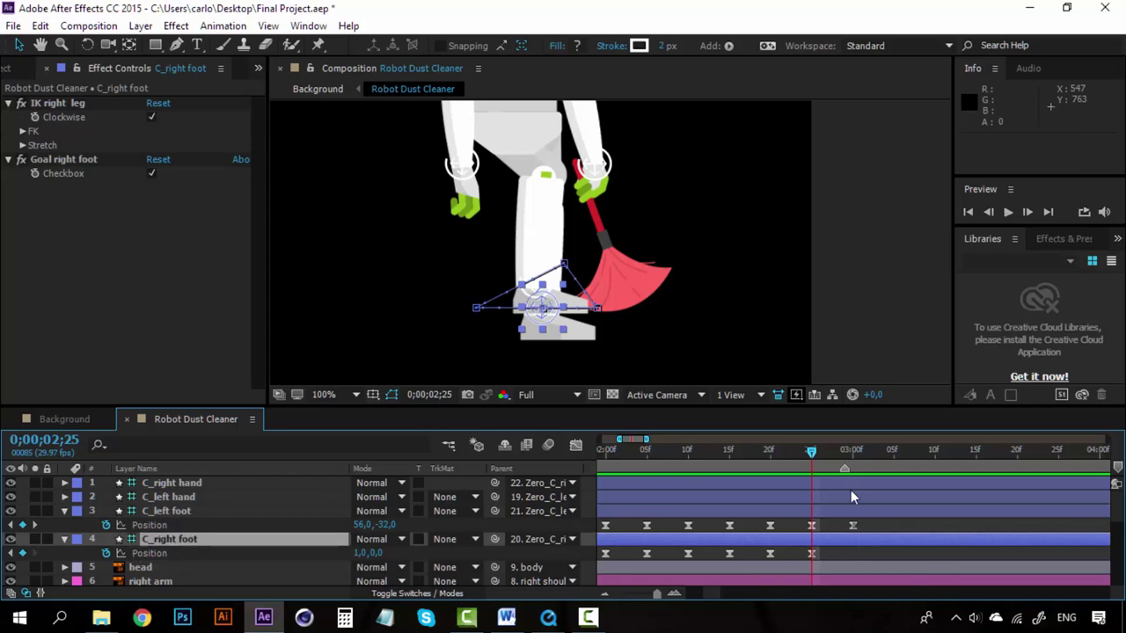
At 0;00;03;00, set the C_left foot controller's Position to 0,0 so the feet end side by side
key("space")
key("space")
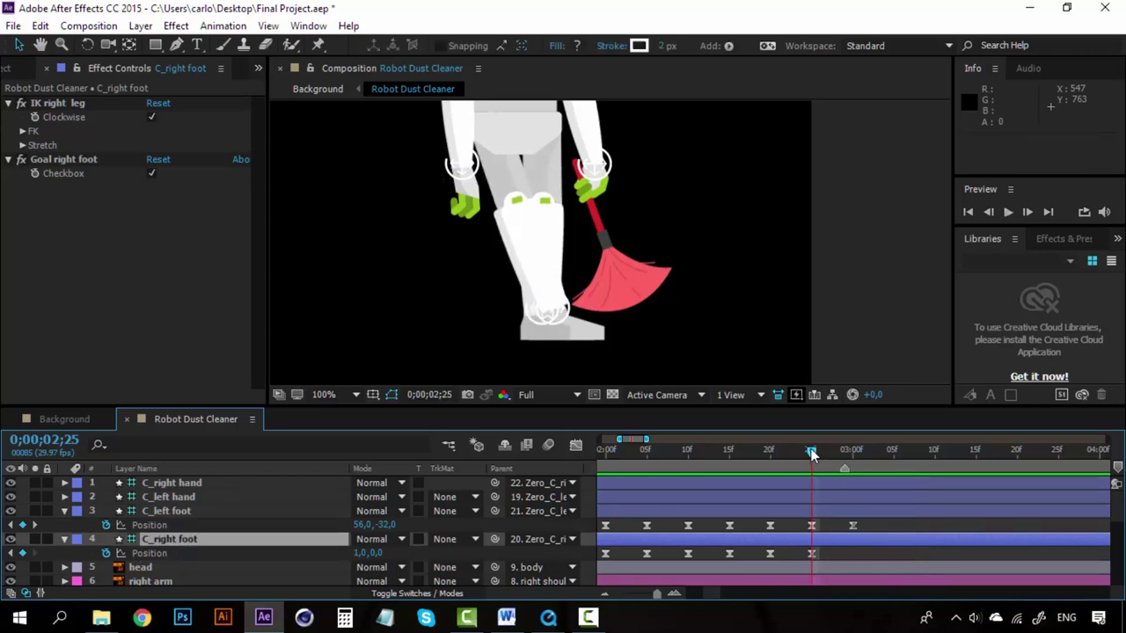
left_click_drag(811, 453, 851, 451)
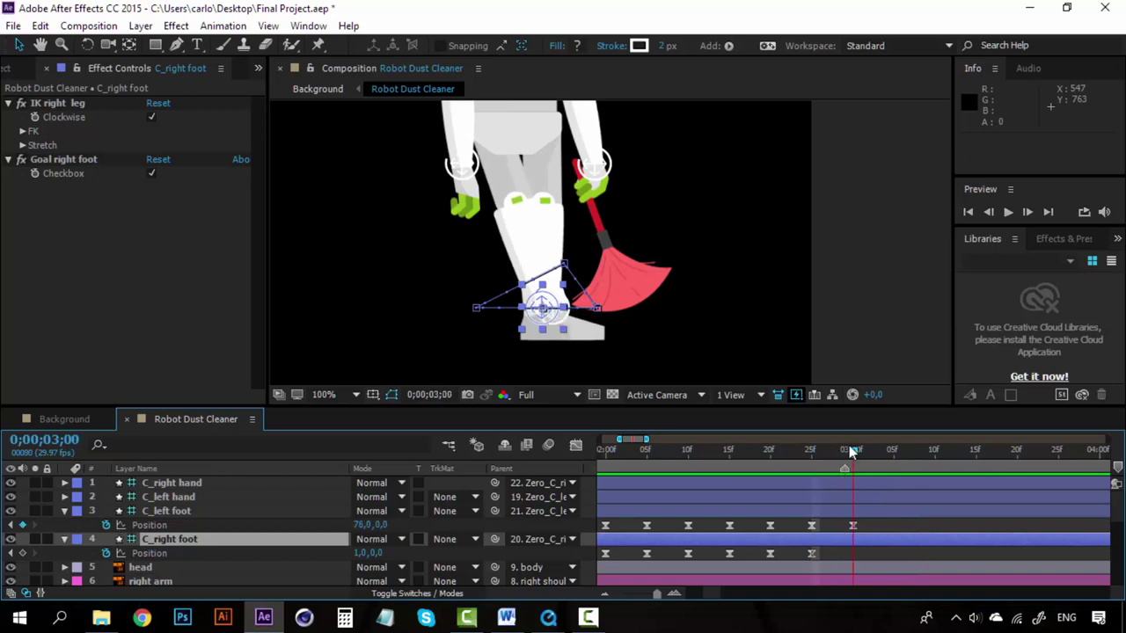
left_click(852, 525)
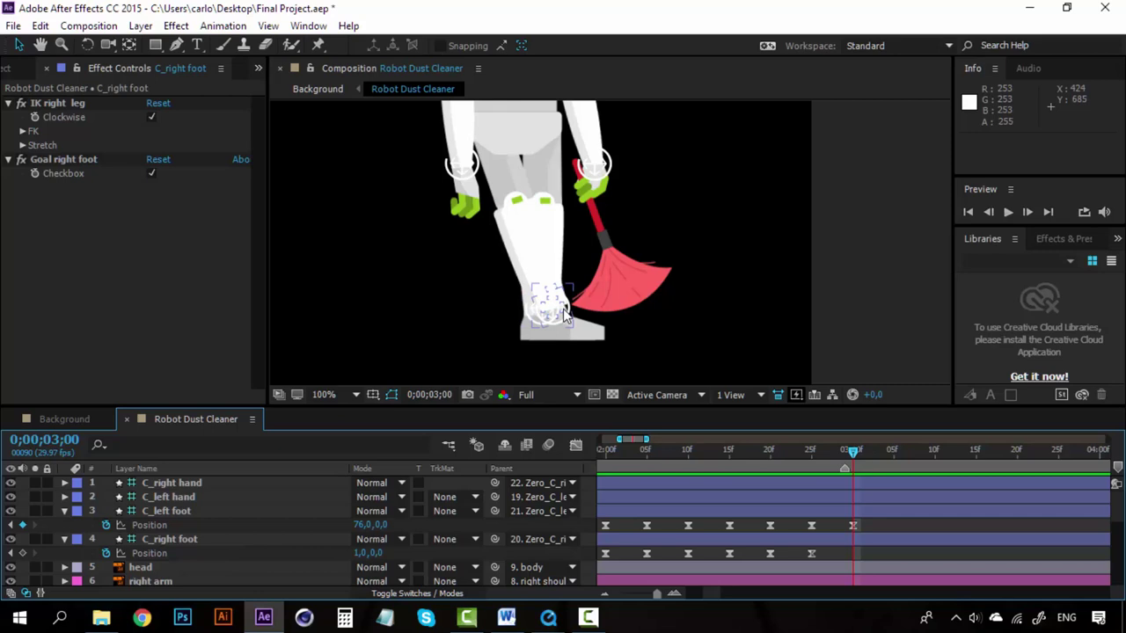
left_click_drag(569, 305, 494, 297)
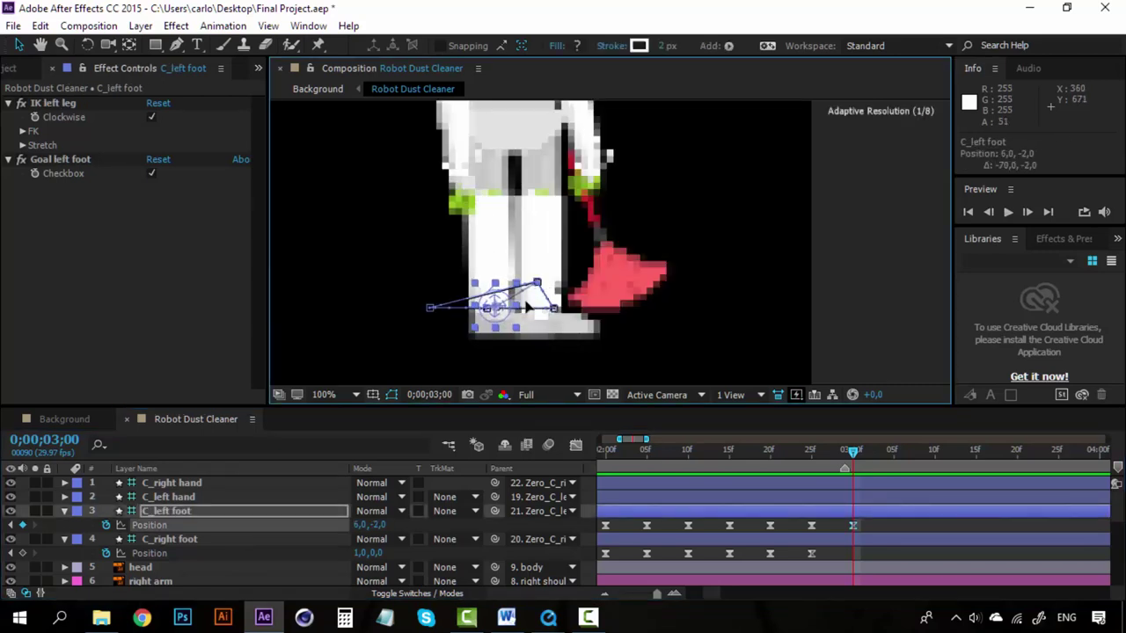
key("Left")
key("Down")
key("Down")
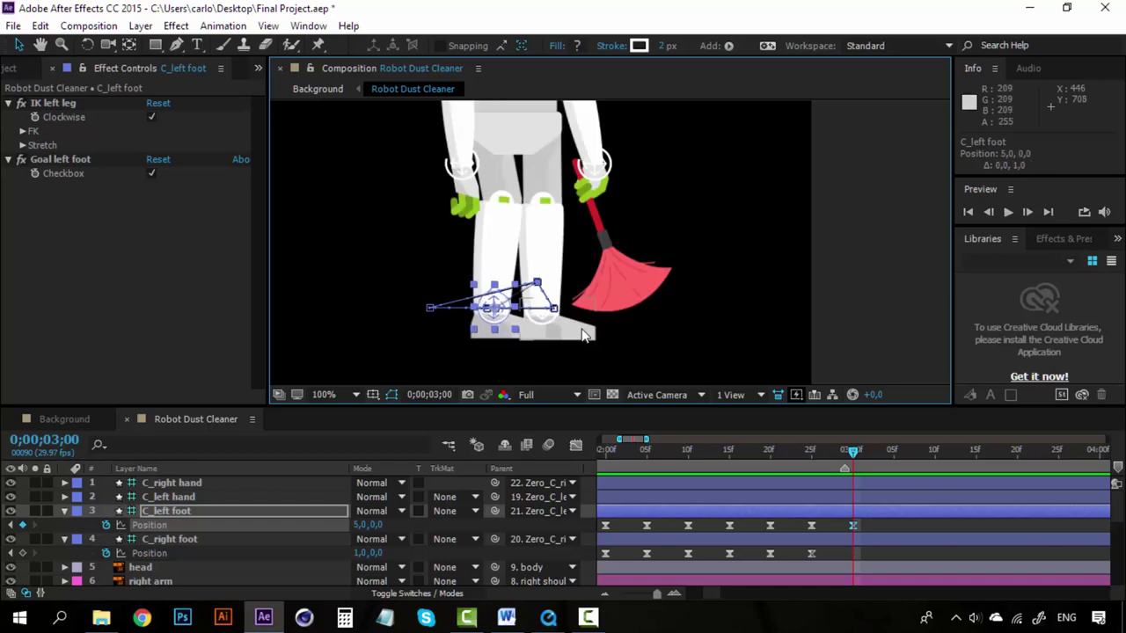
key("Left")
key("Left")
key("Left")
key("Left")
key("Left")
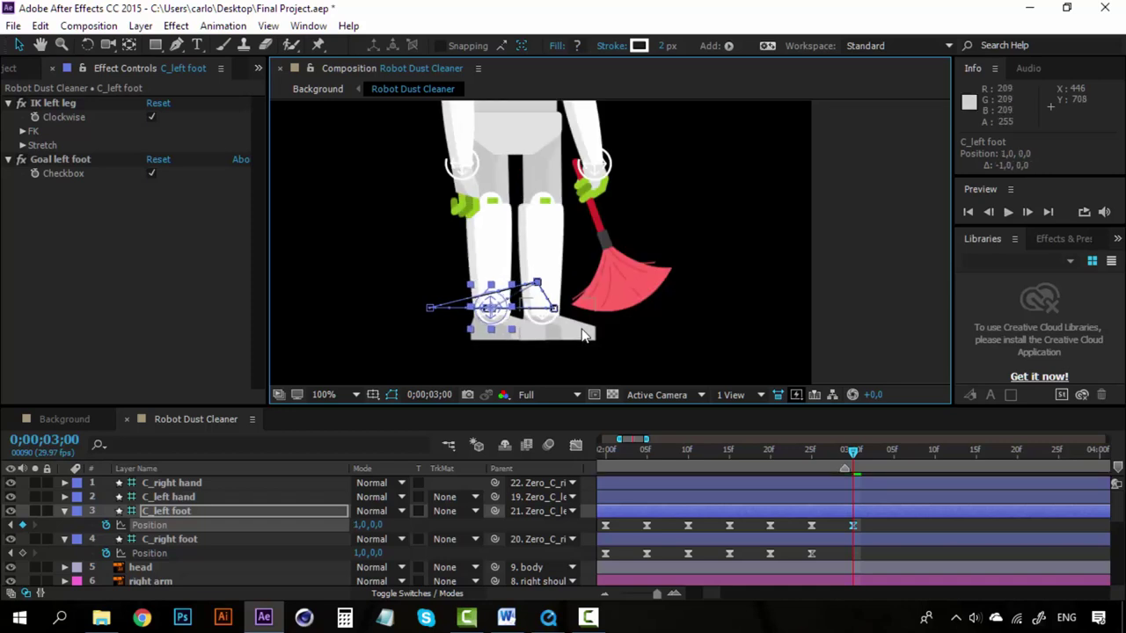
key("Left")
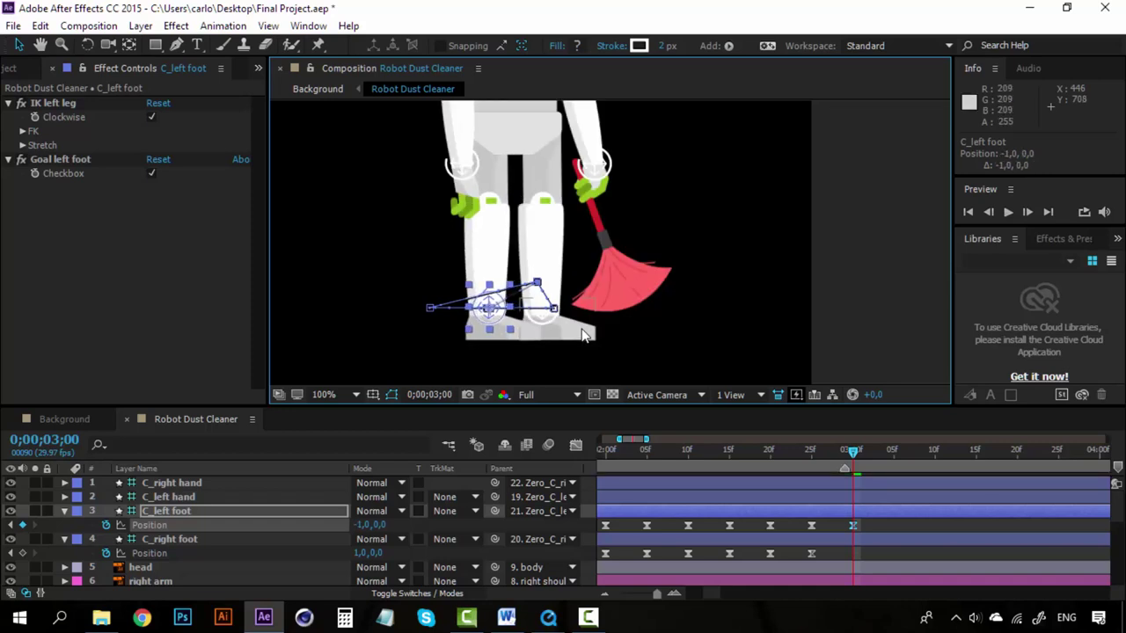
key("Right")
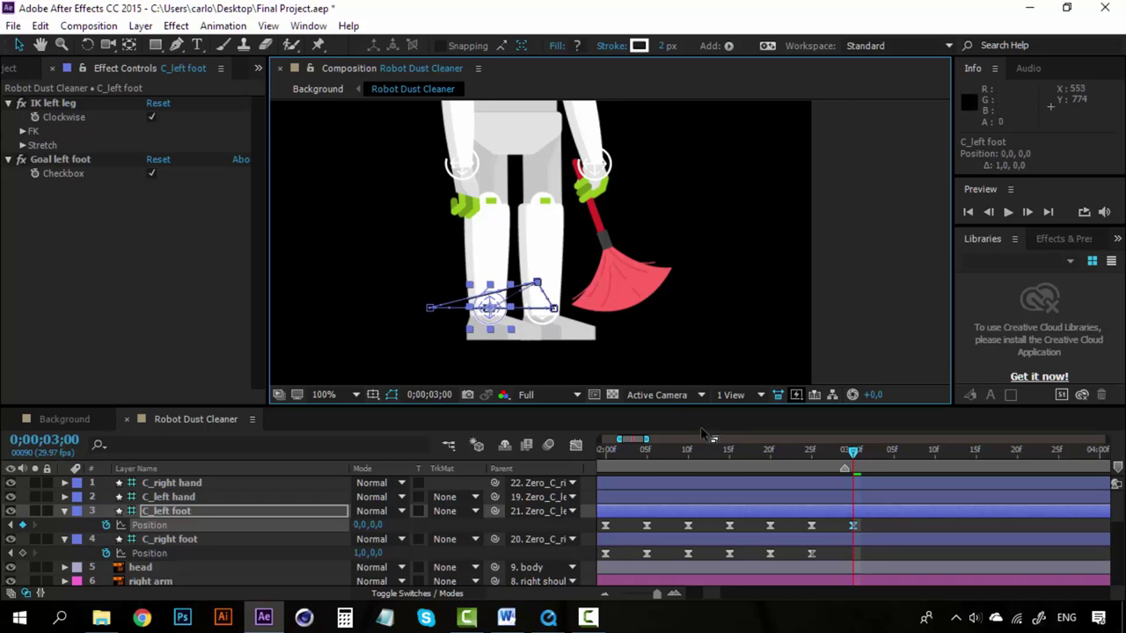
Preview the end of the walk from 0;00;02;16 and return to the last left foot keyframe at 0;00;03;00
left_click(737, 449)
key("space")
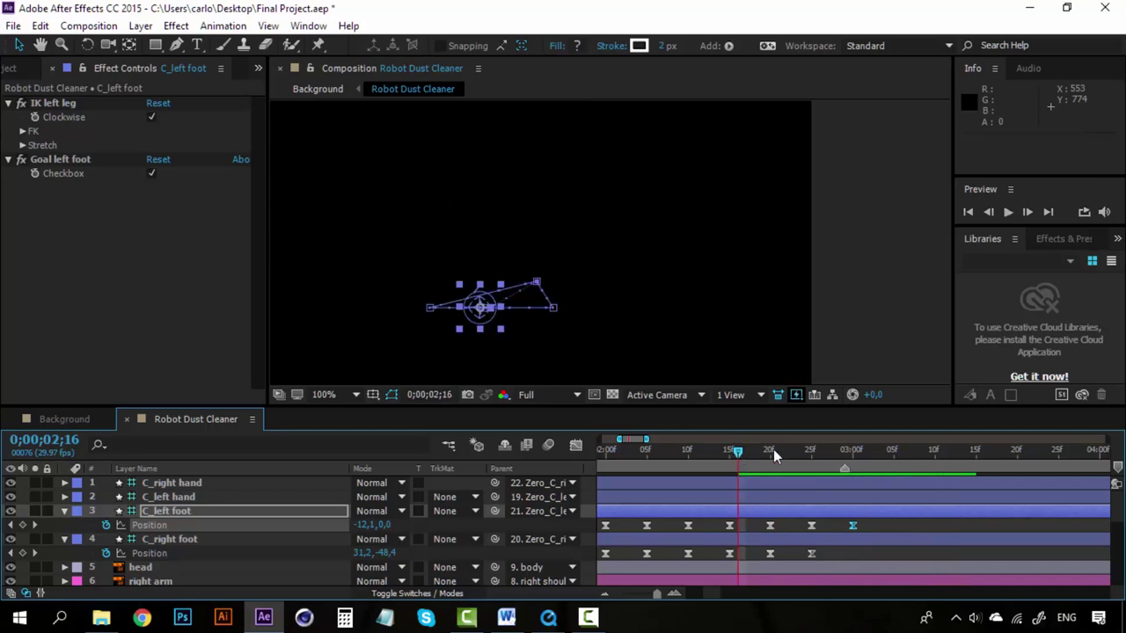
left_click(853, 450)
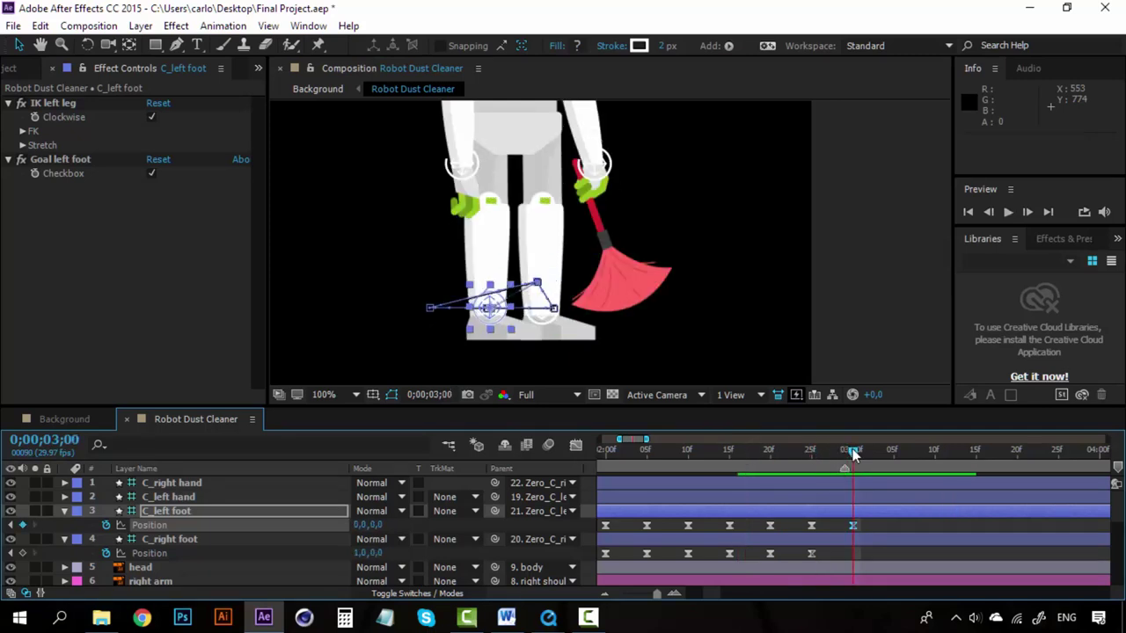
In the Background composition, move the Robot Dust Cleaner layer's second Position keyframe to 0;00;14;10
left_click(81, 420)
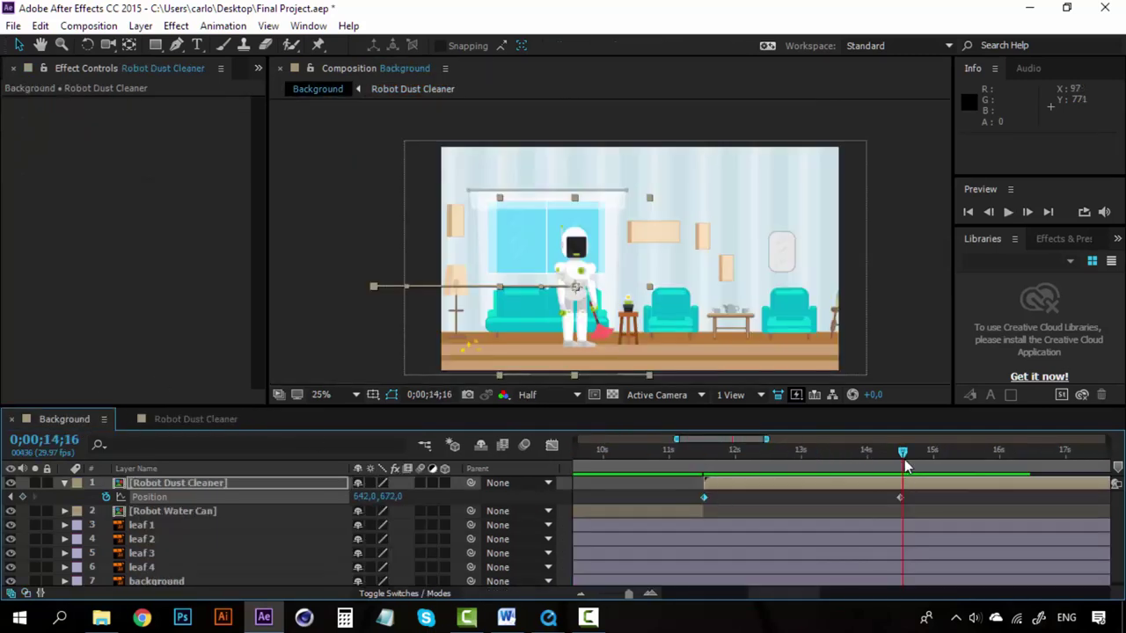
left_click_drag(904, 458, 890, 455)
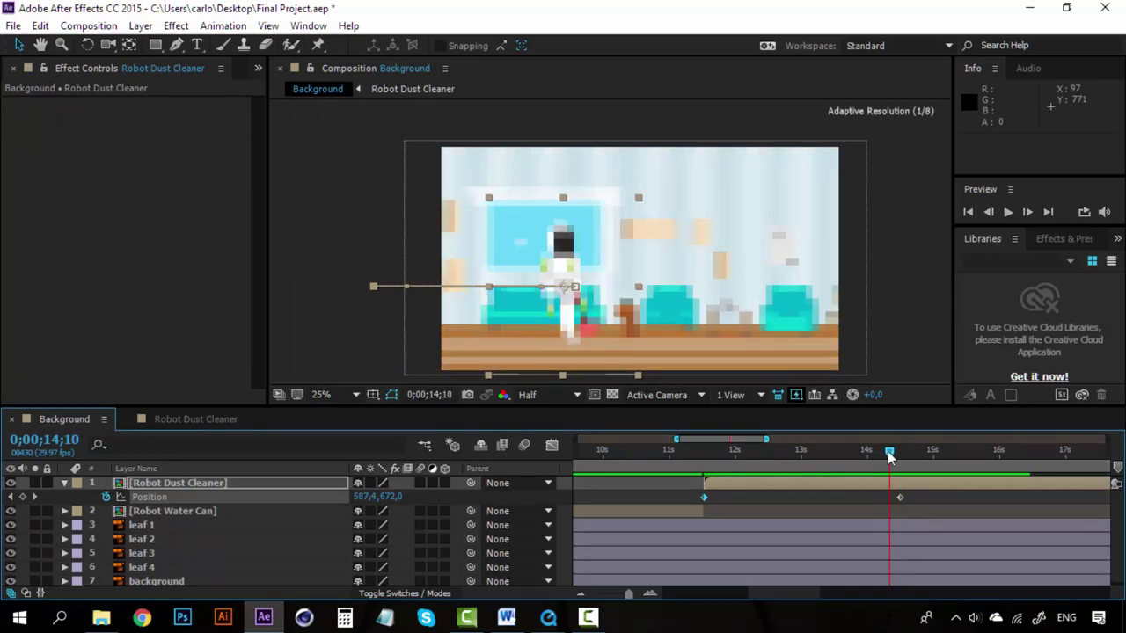
scroll(568, 321, "up", 2)
left_click_drag(616, 387, 670, 332)
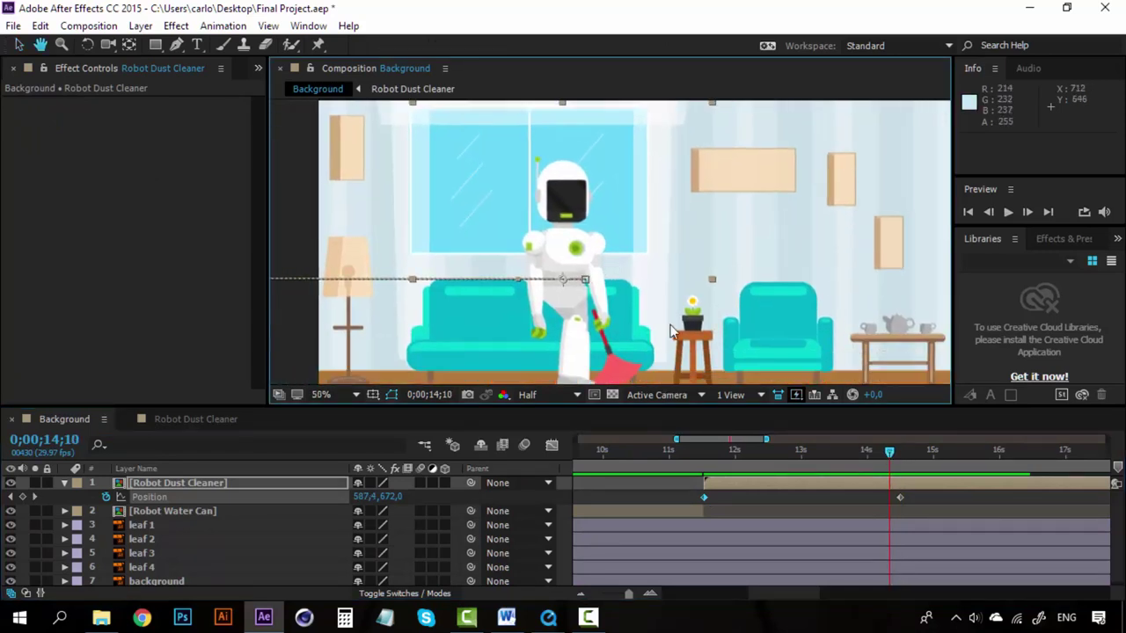
scroll(670, 333, "down", 2)
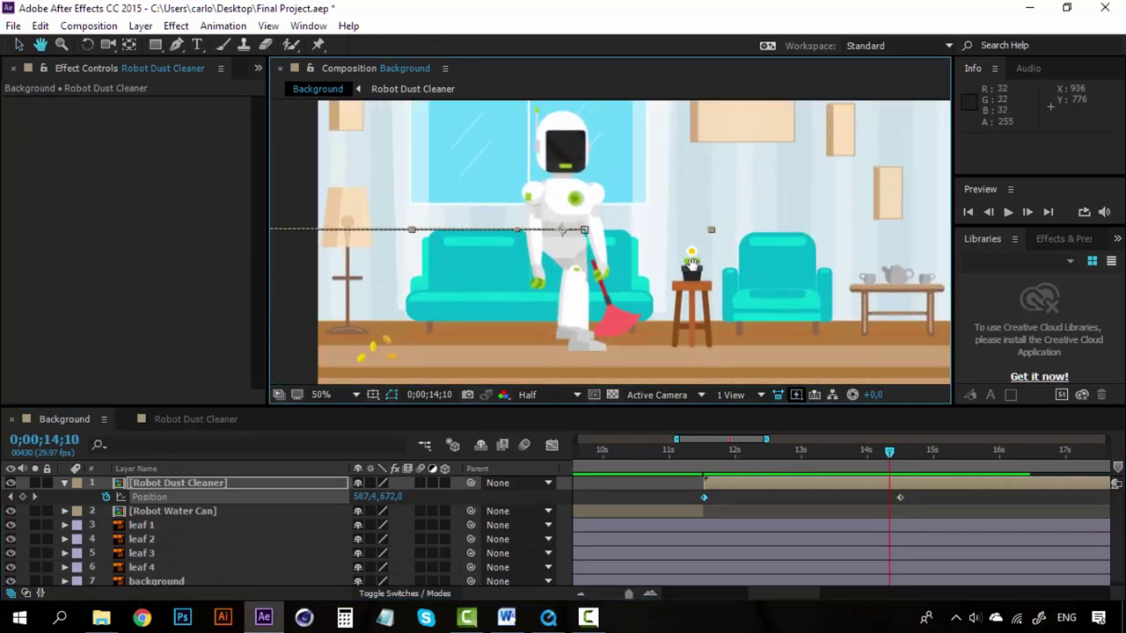
left_click_drag(890, 458, 892, 453)
left_click(882, 453)
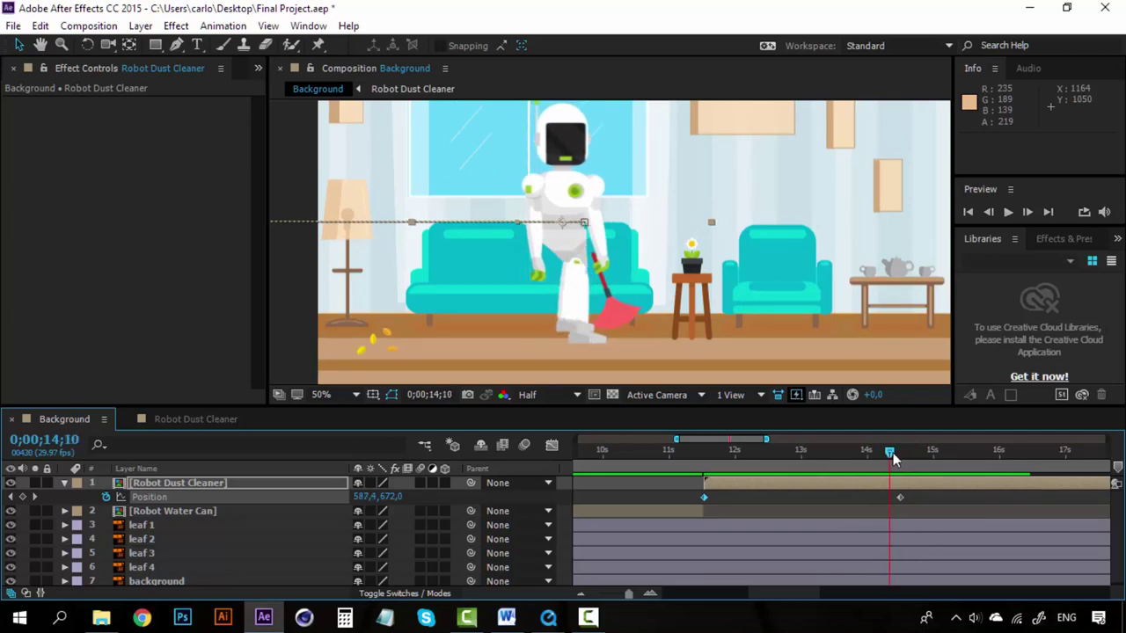
left_click_drag(901, 497, 892, 498)
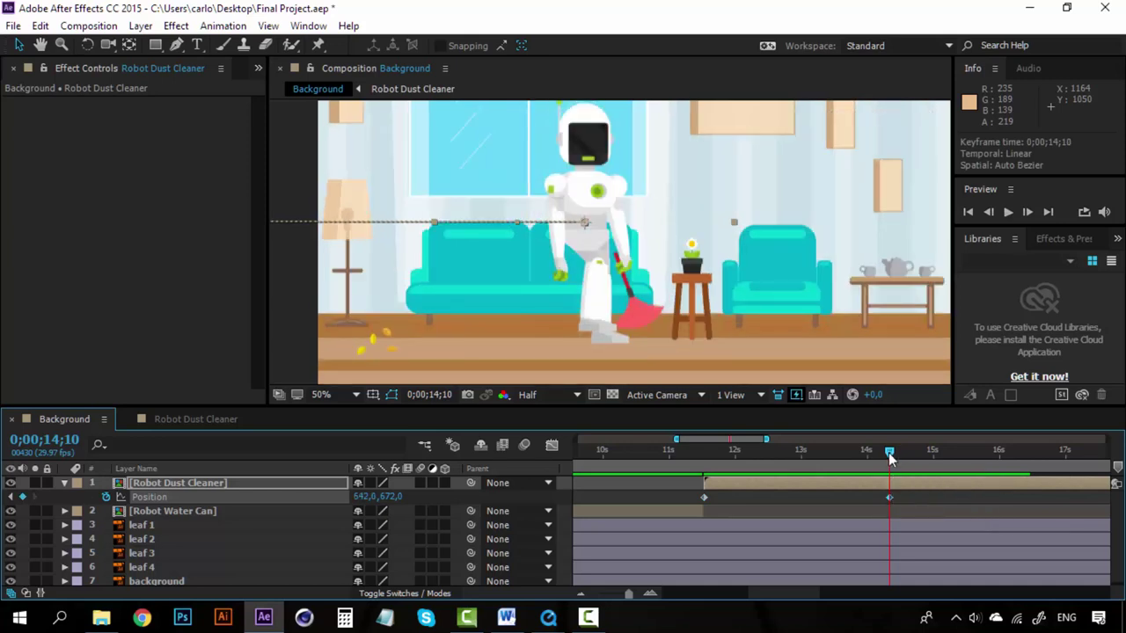
Preview the robot's walk into the Background scene from 0;00;11;15 and scrub through to 0;00;14;10
left_click(890, 456)
left_click_drag(890, 456, 703, 452)
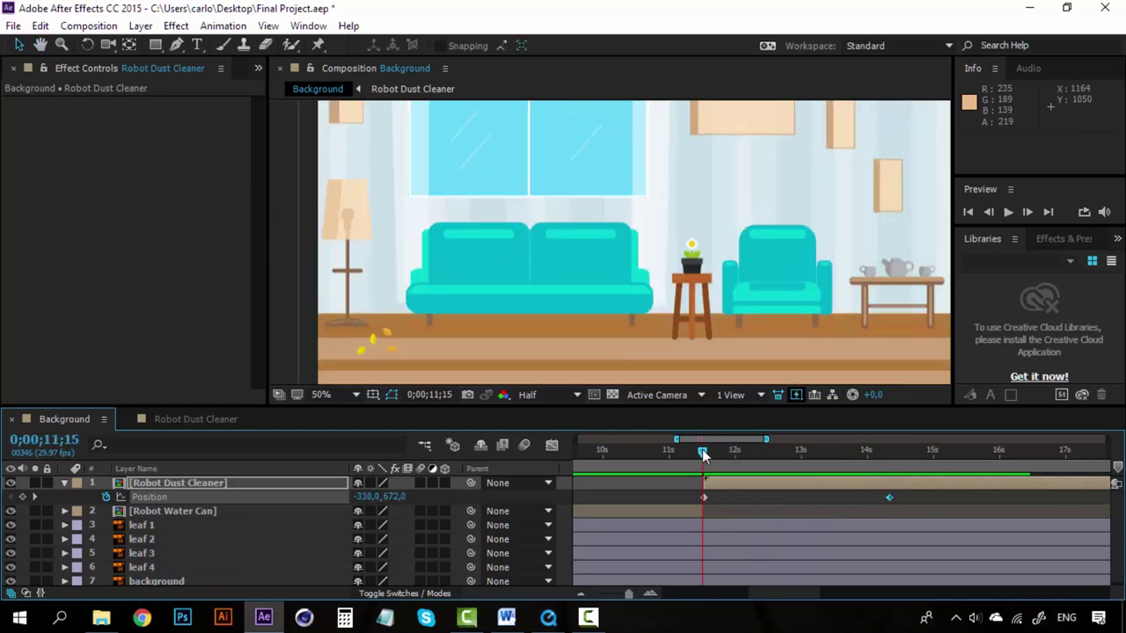
key("space")
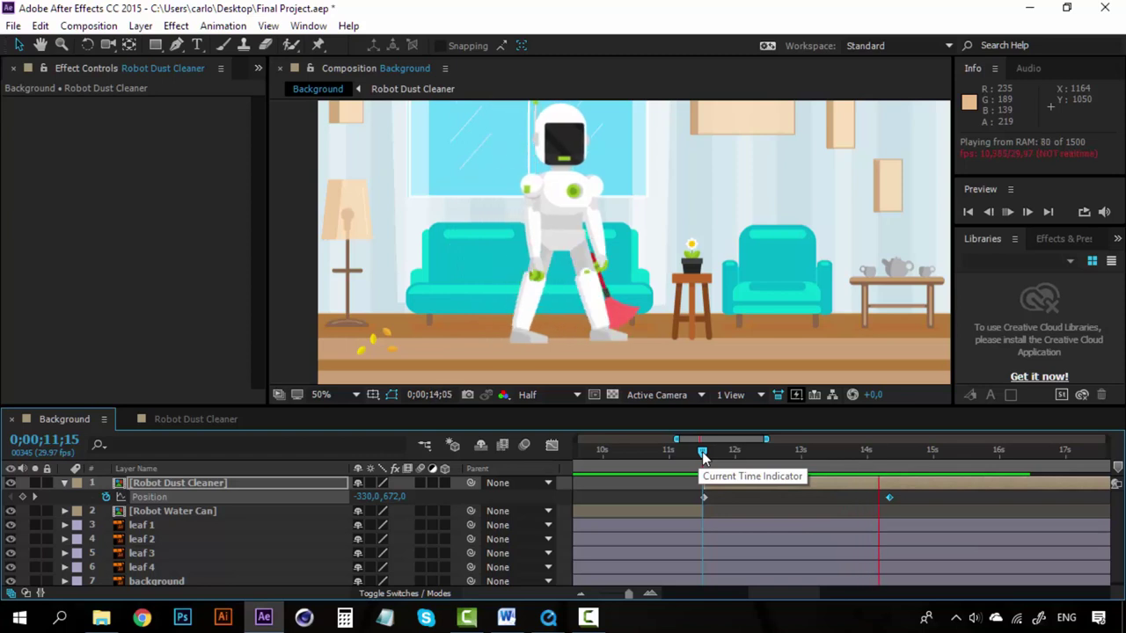
left_click(702, 454)
key("space")
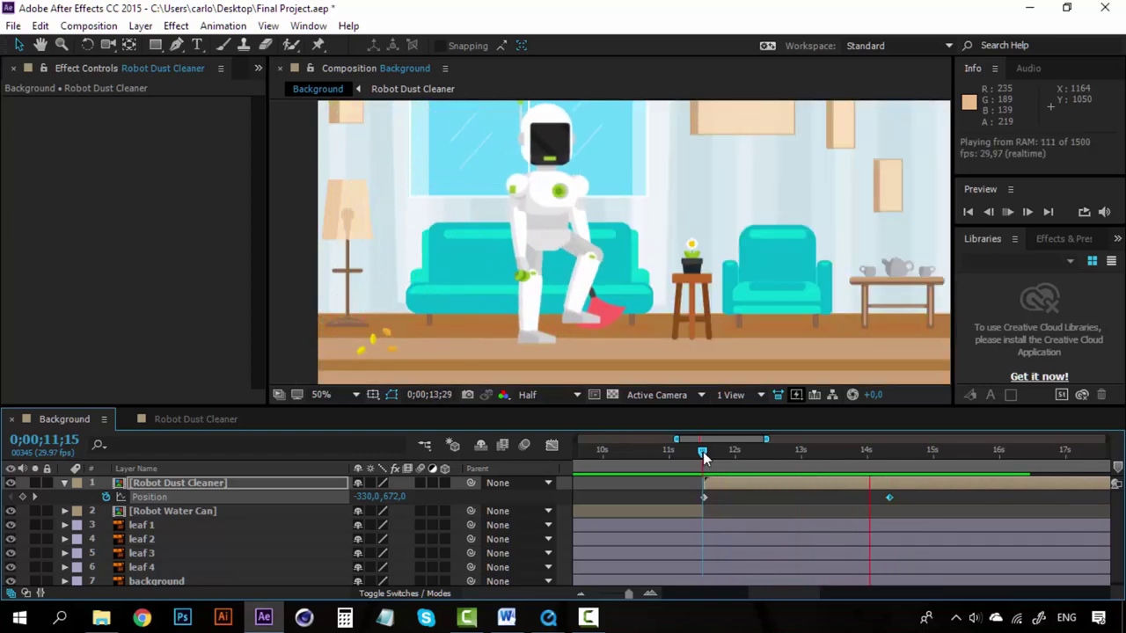
left_click(703, 453)
left_click_drag(726, 456, 890, 454)
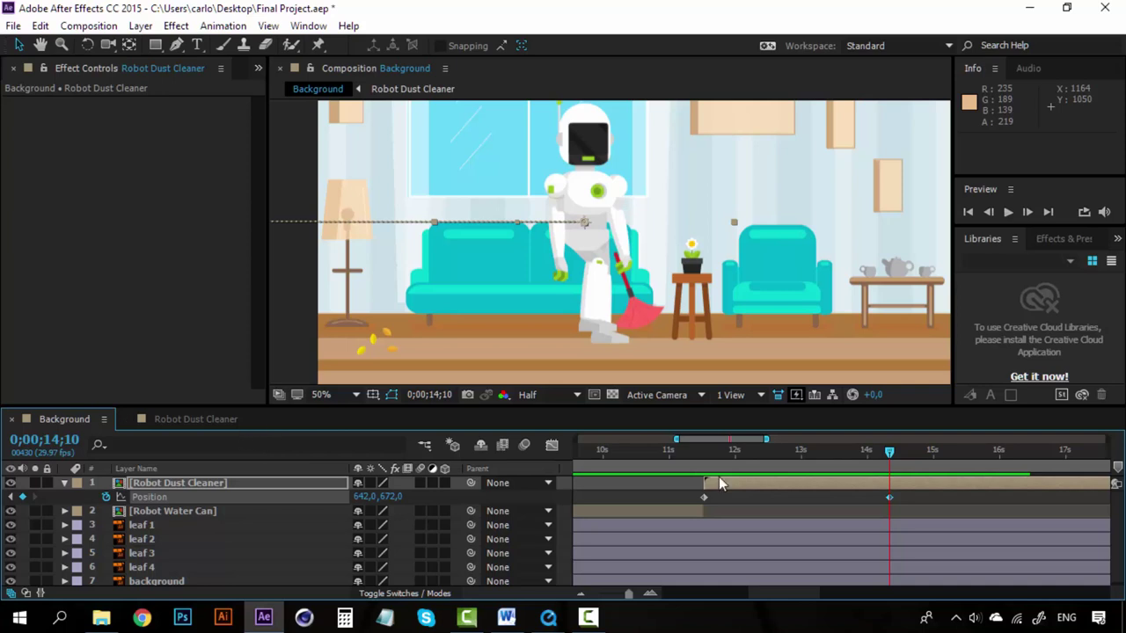
left_click_drag(702, 450, 888, 452)
Open the Robot Water Can composition from the project and copy all Position keyframes of its body layer
left_click(229, 420)
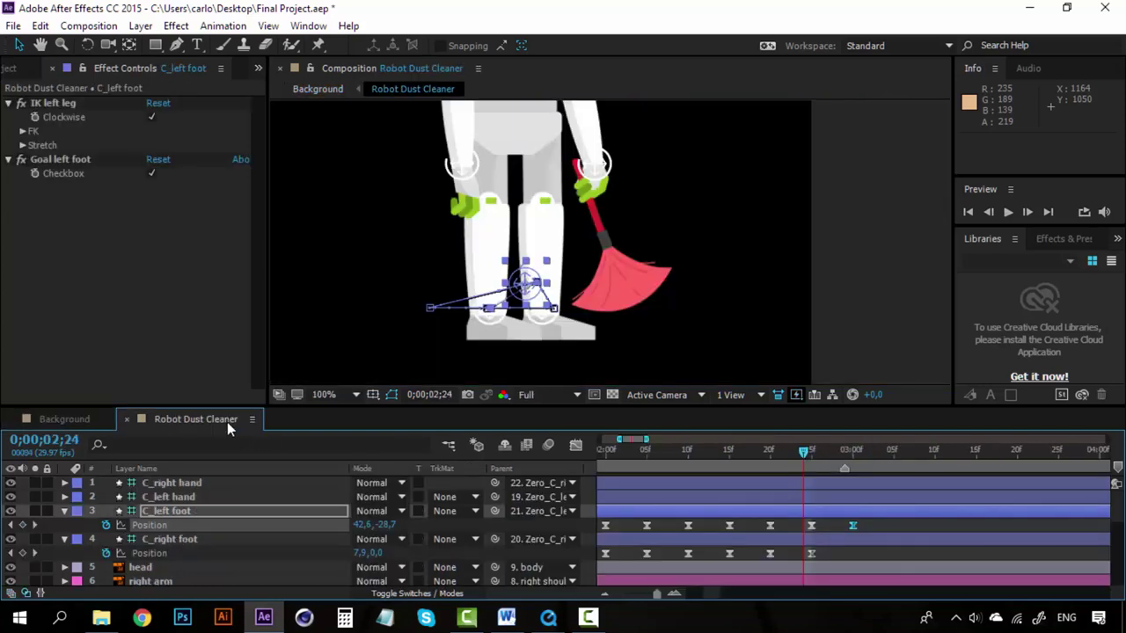
left_click(67, 417)
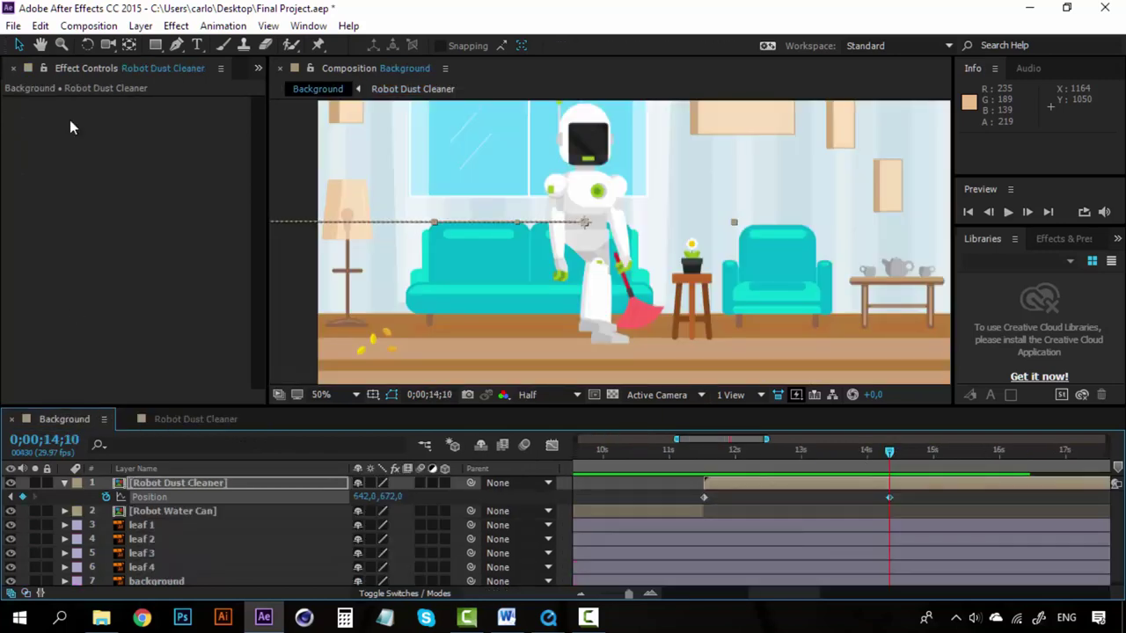
left_click(259, 69)
left_click(280, 88)
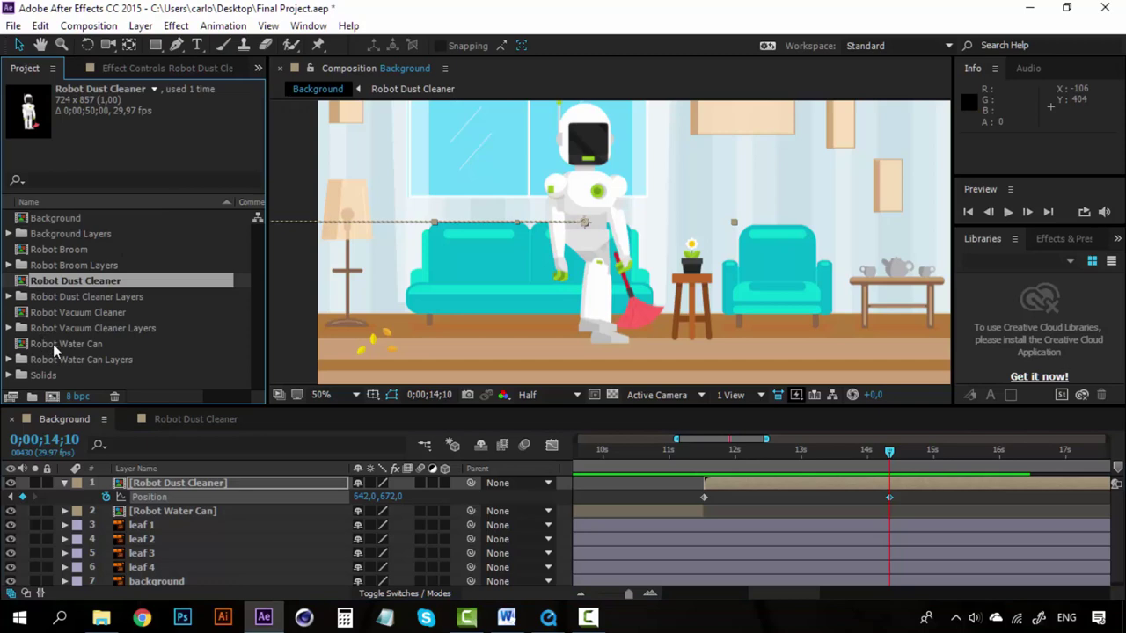
double_click(52, 343)
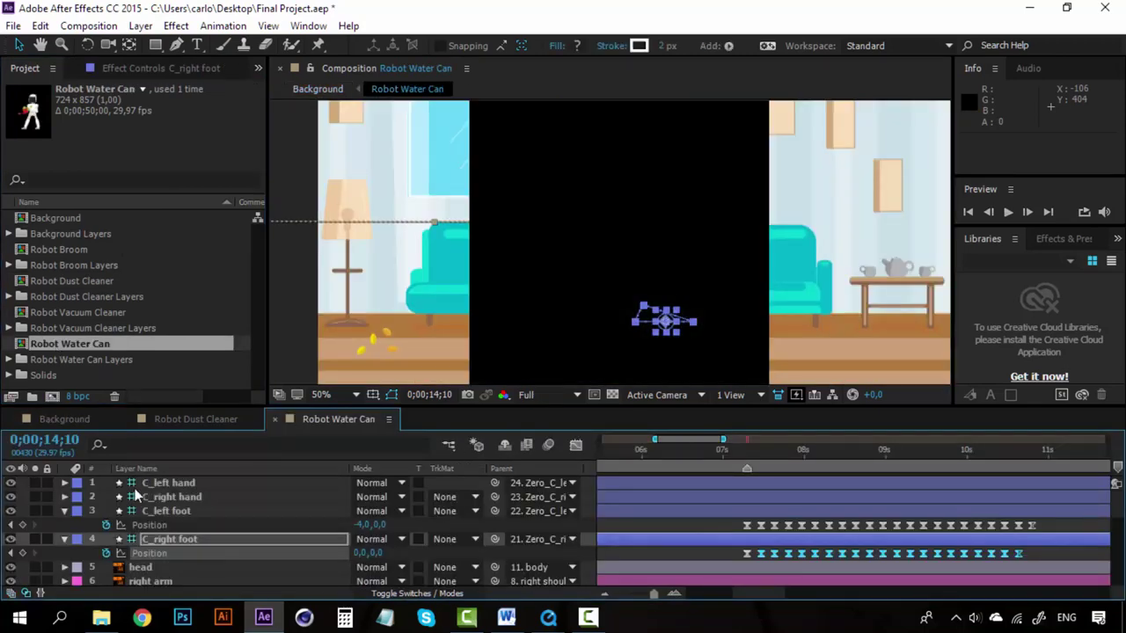
scroll(164, 572, "down", 4)
left_click(154, 525)
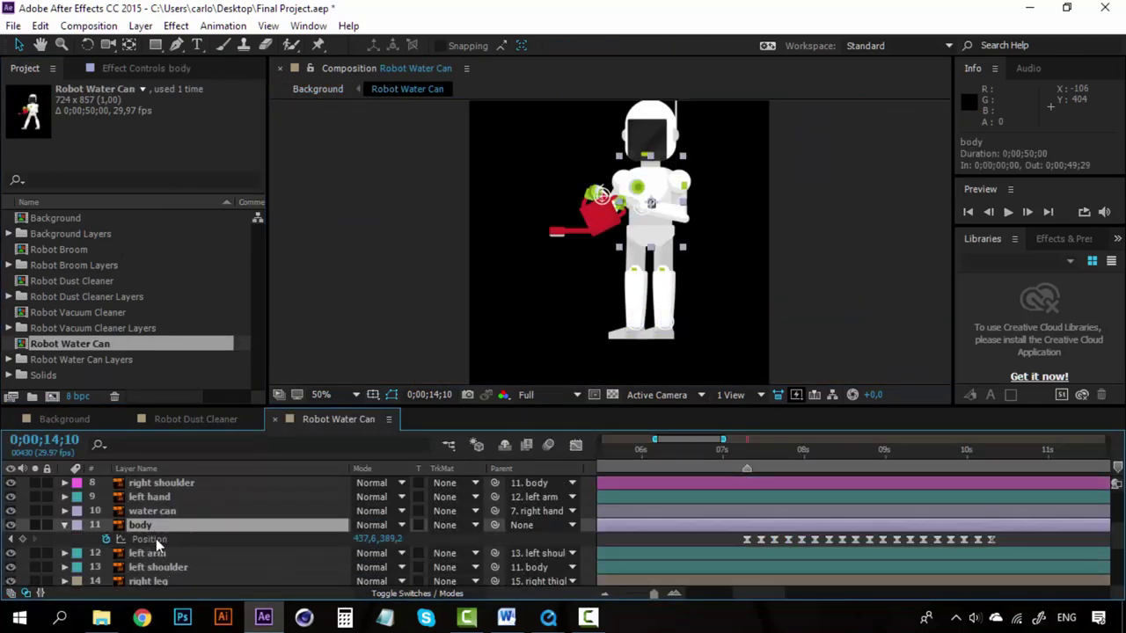
left_click(156, 538)
left_click_drag(743, 592, 695, 598)
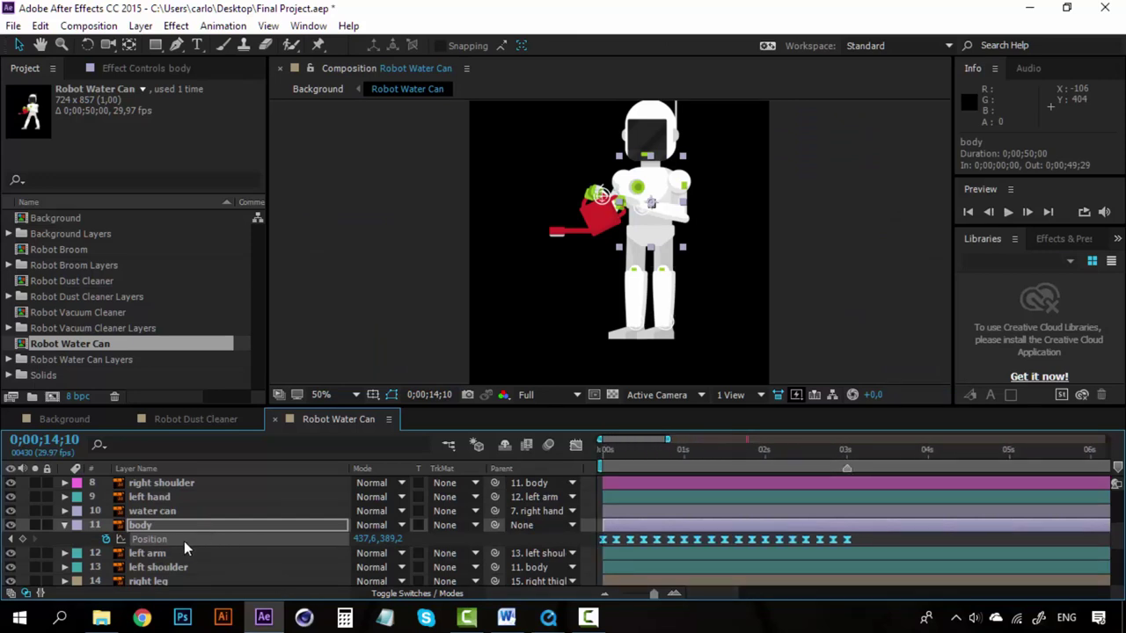
key("ctrl+c")
In the Robot Dust Cleaner composition, go to 0;00;00;00 and reveal the body layer's Position property
left_click(196, 421)
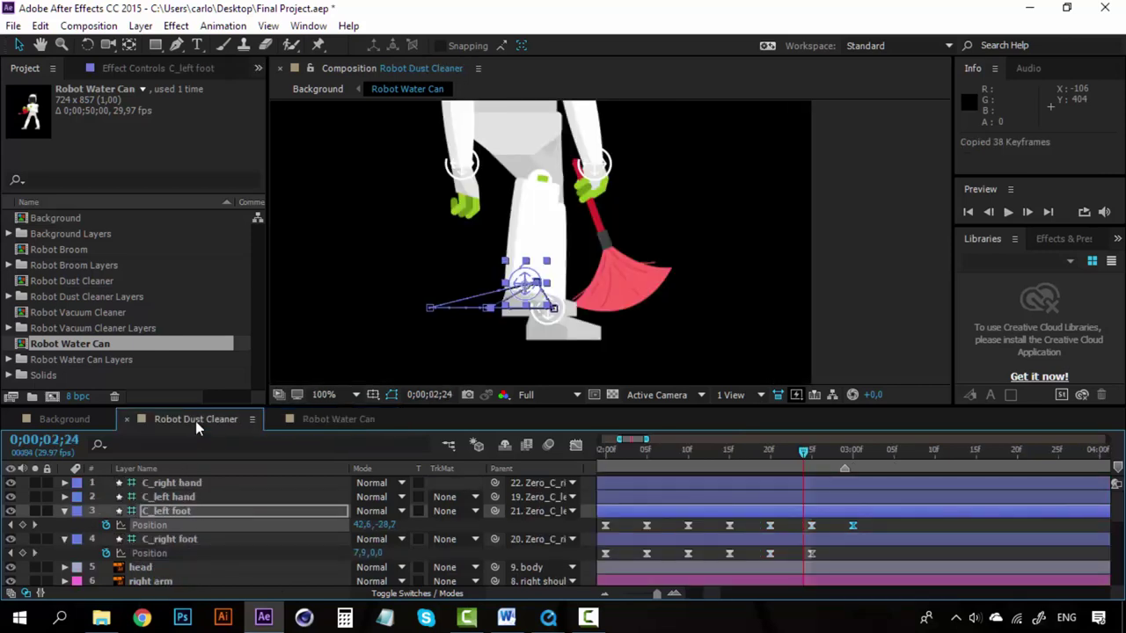
left_click_drag(708, 590, 681, 591)
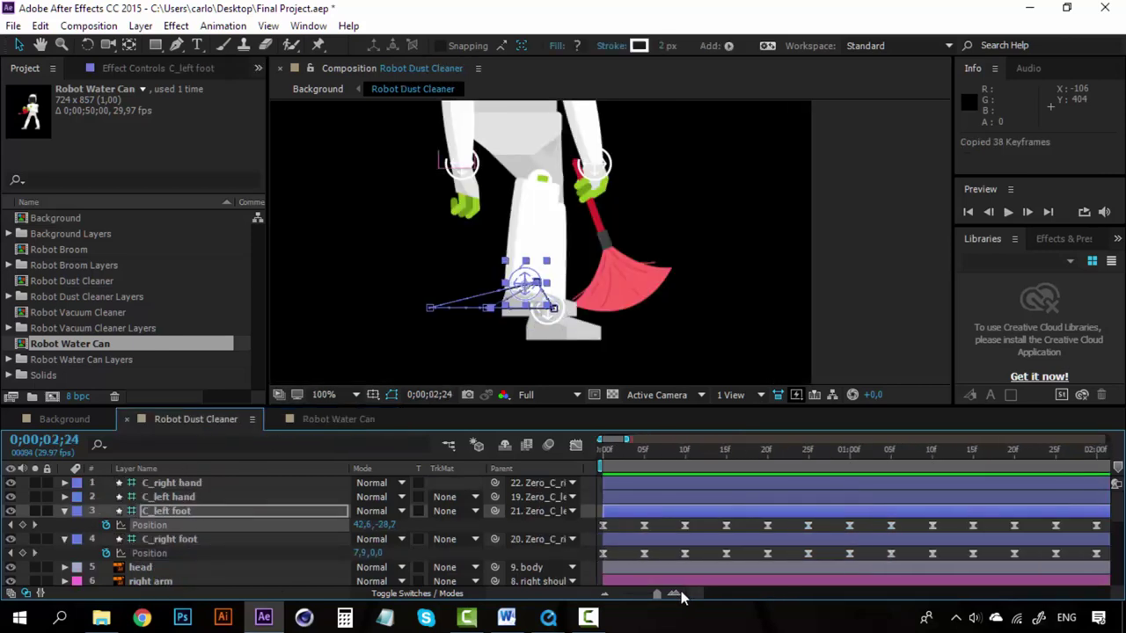
left_click(635, 448)
left_click_drag(634, 448, 580, 448)
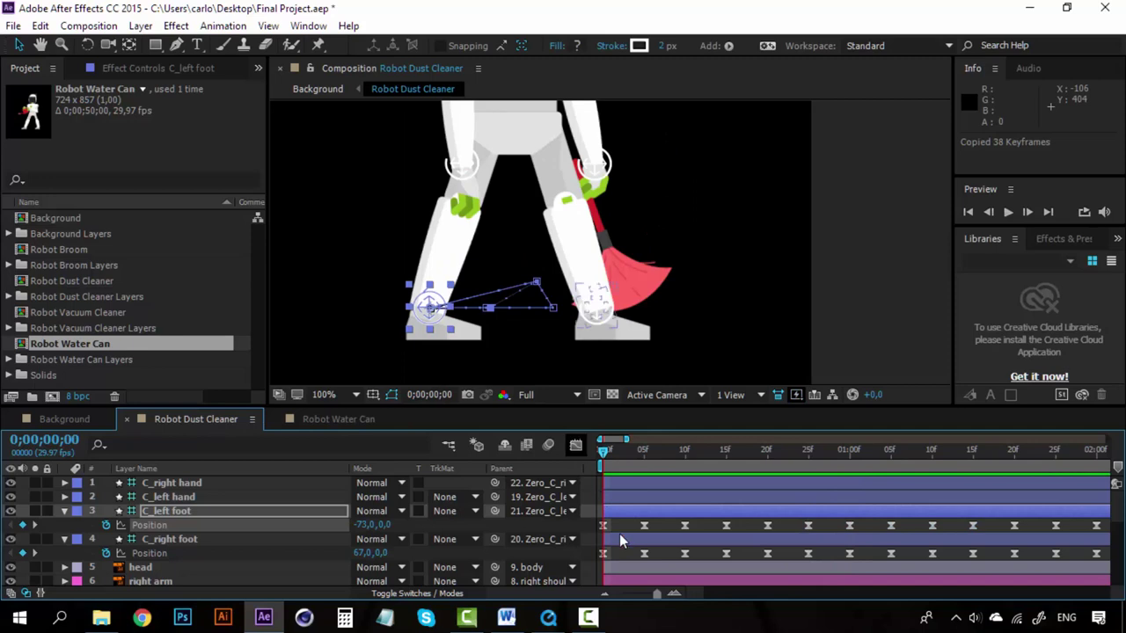
scroll(619, 534, "down", 5)
scroll(87, 545, "down", 1)
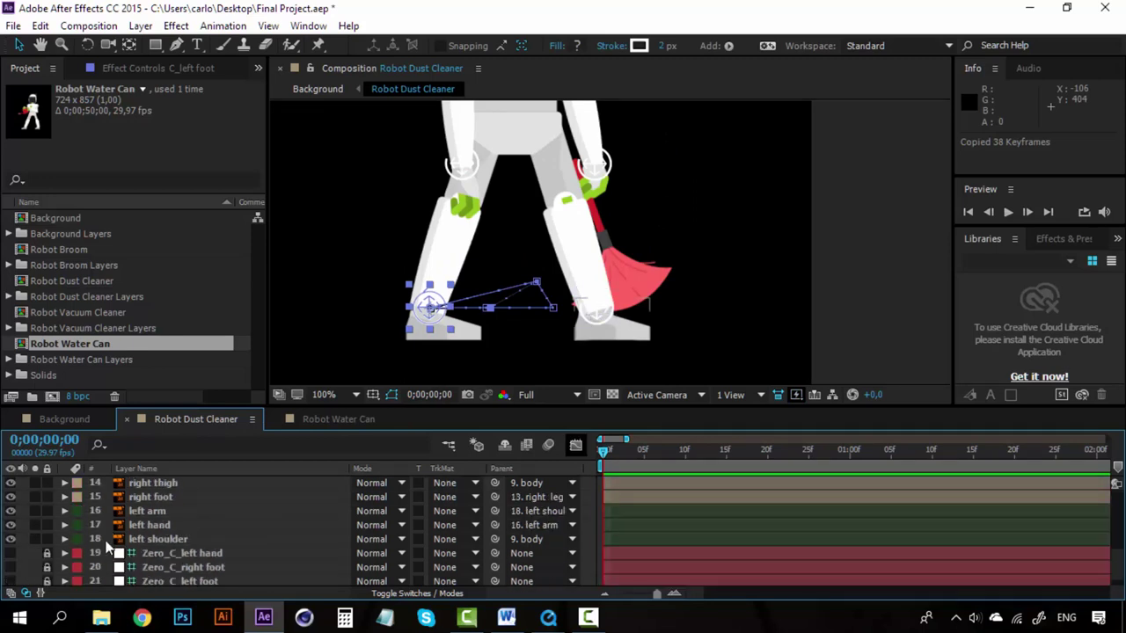
scroll(106, 547, "up", 3)
left_click(134, 523)
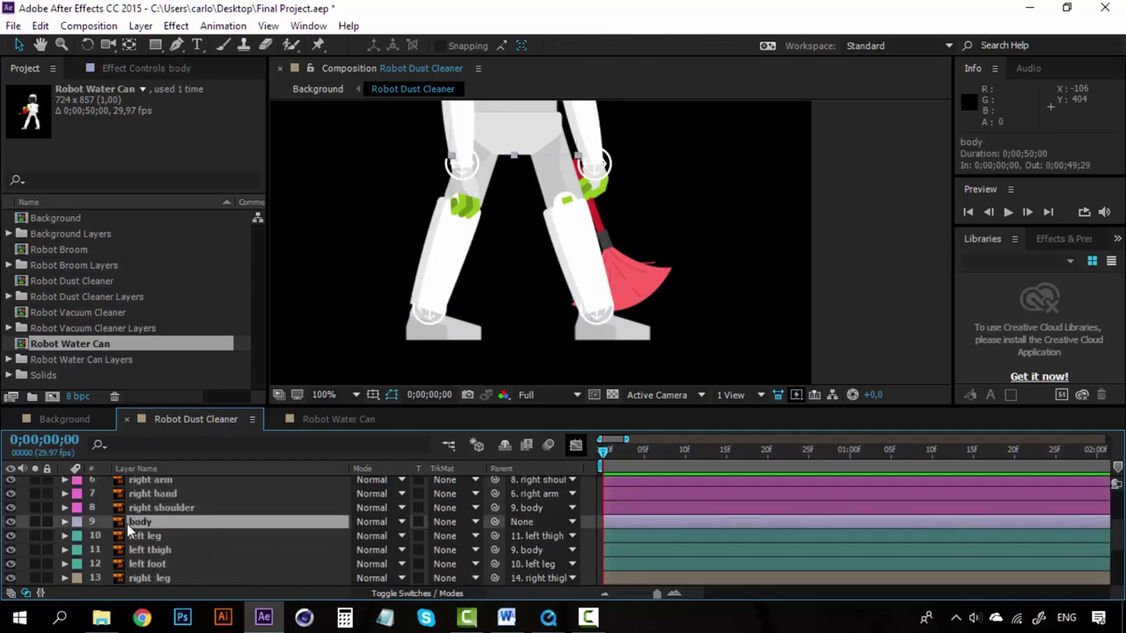
key("p")
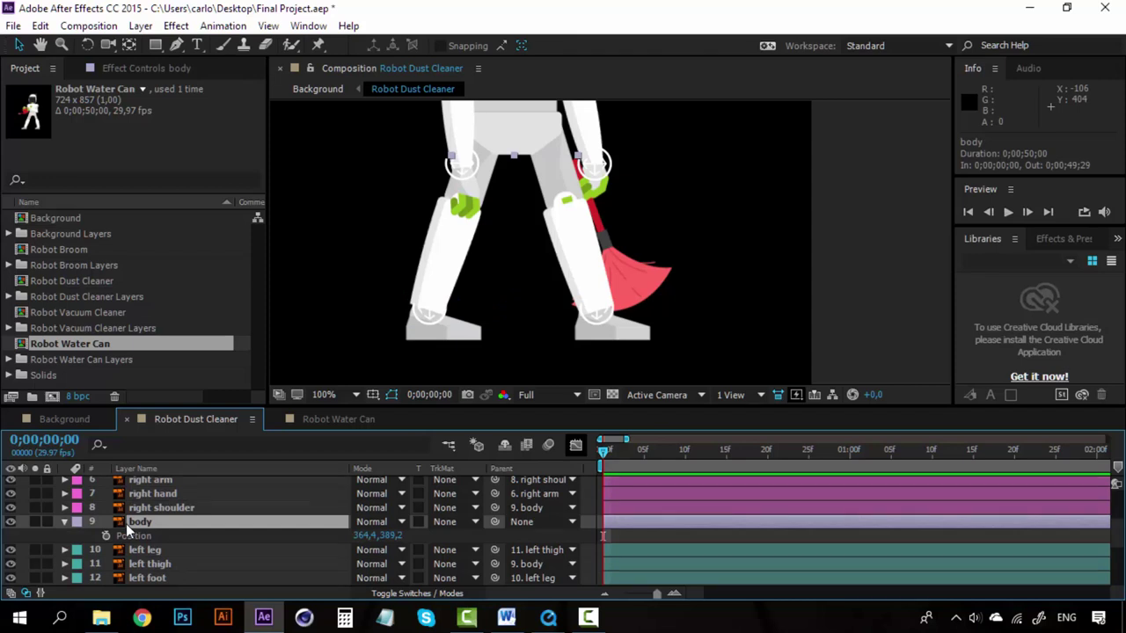
Try the copied Water Can Position keyframes on the body layer from 0;00;00;00 with a preview, and undo the paste
left_click(132, 534)
key("ctrl+v")
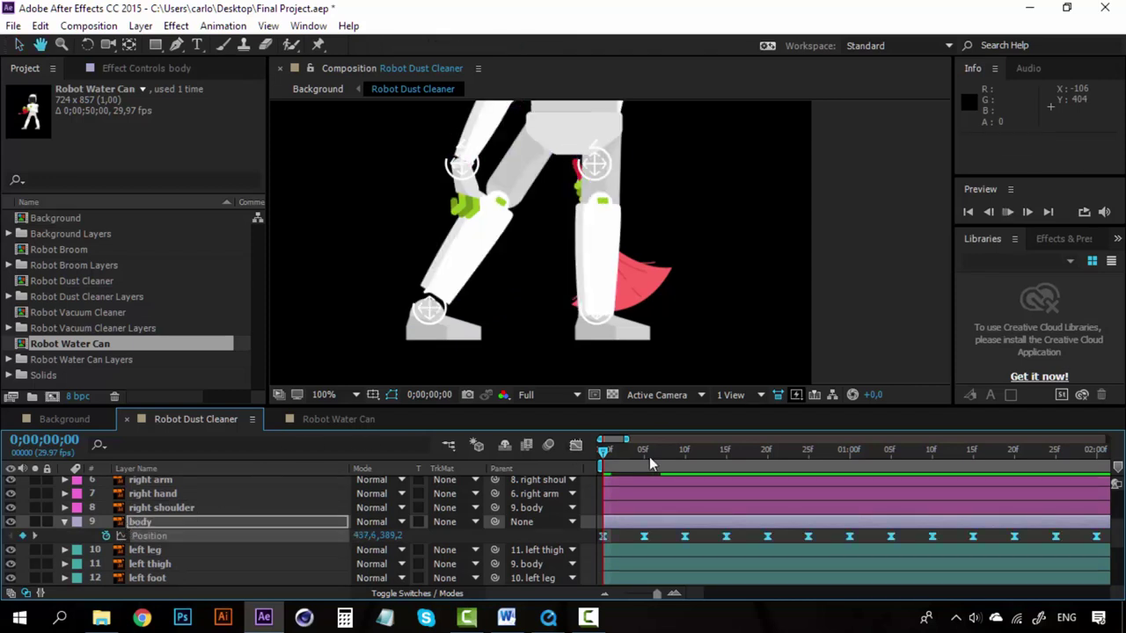
left_click(603, 449)
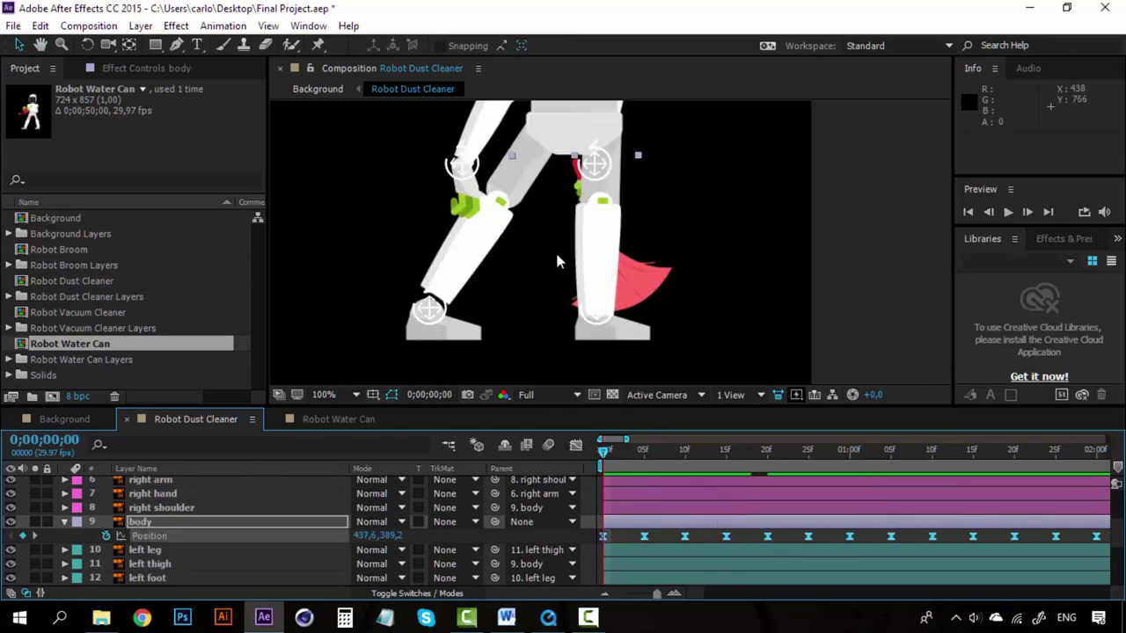
scroll(547, 228, "down", 2)
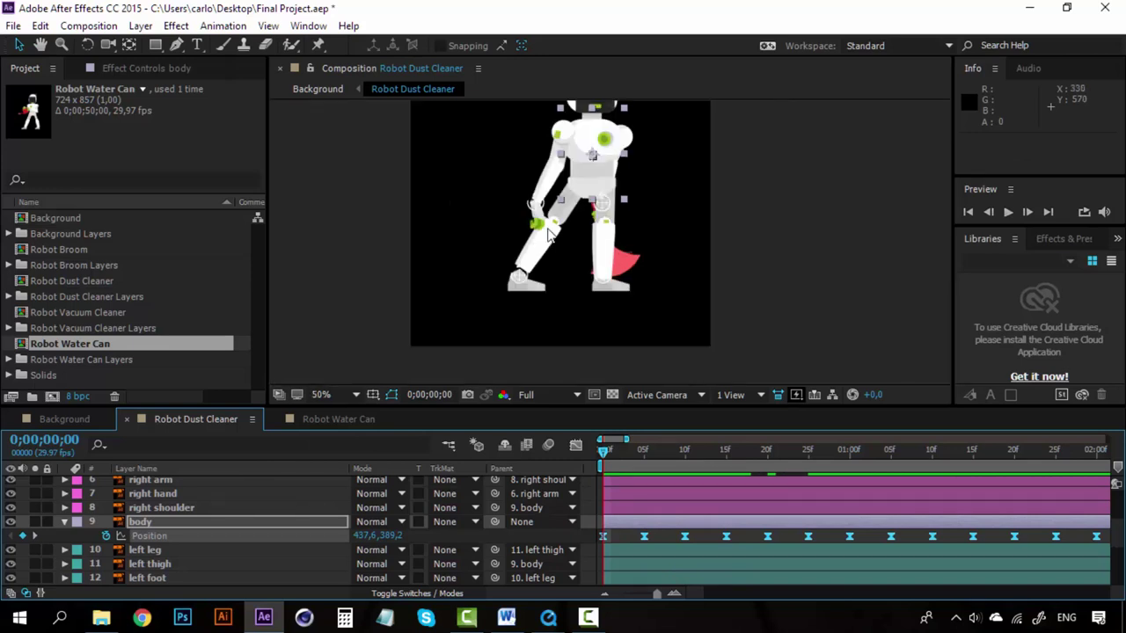
key("h")
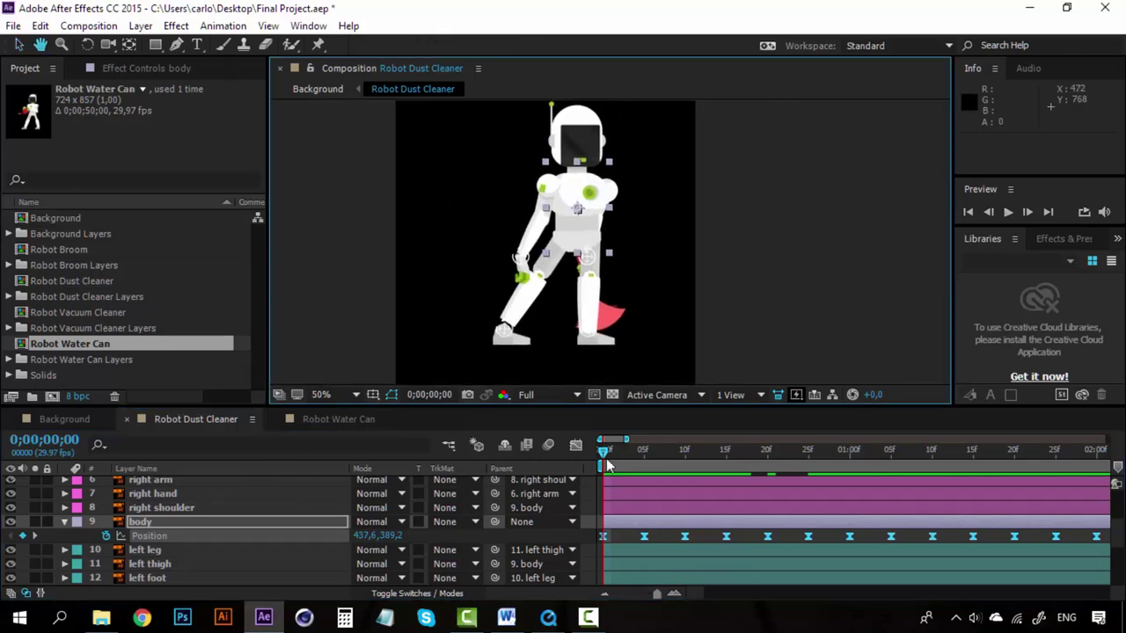
key("space")
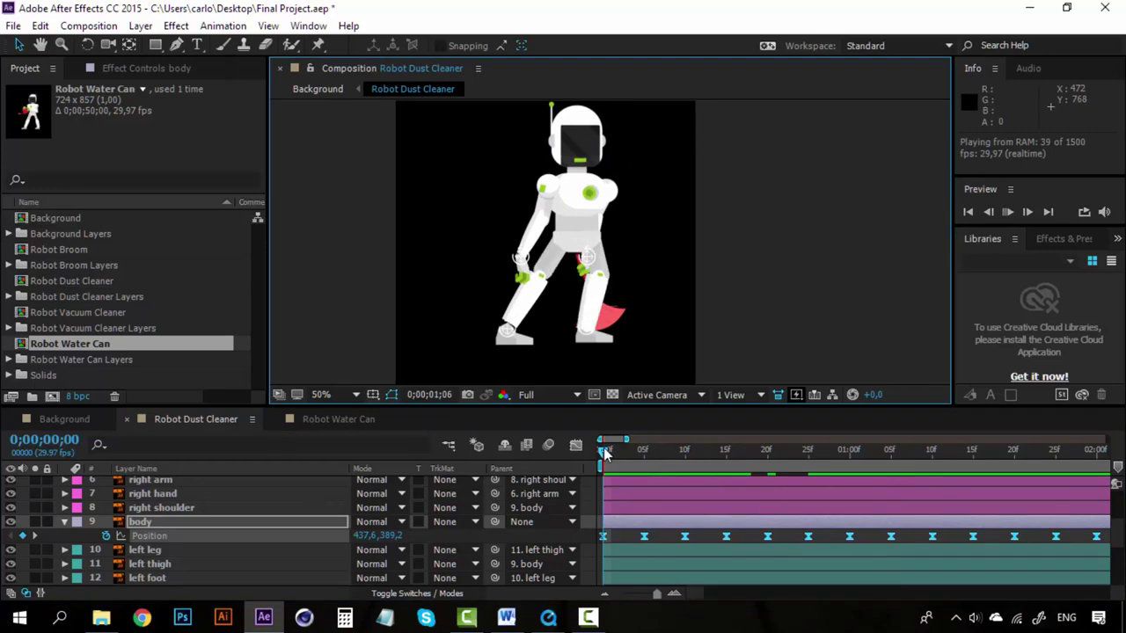
left_click_drag(604, 452, 745, 451)
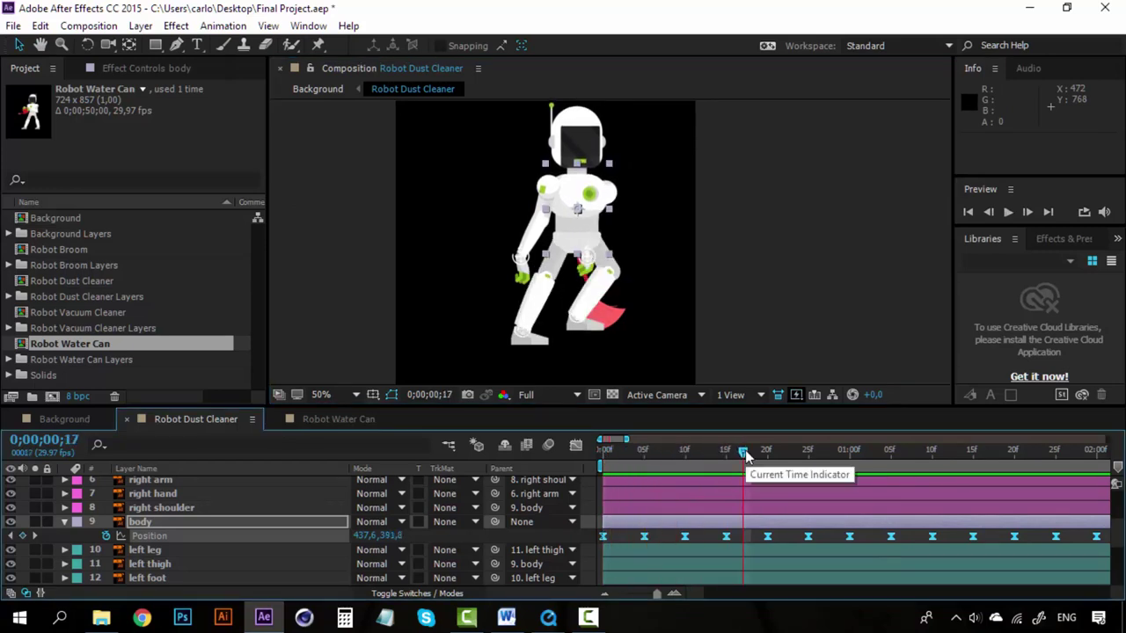
key("ctrl+z")
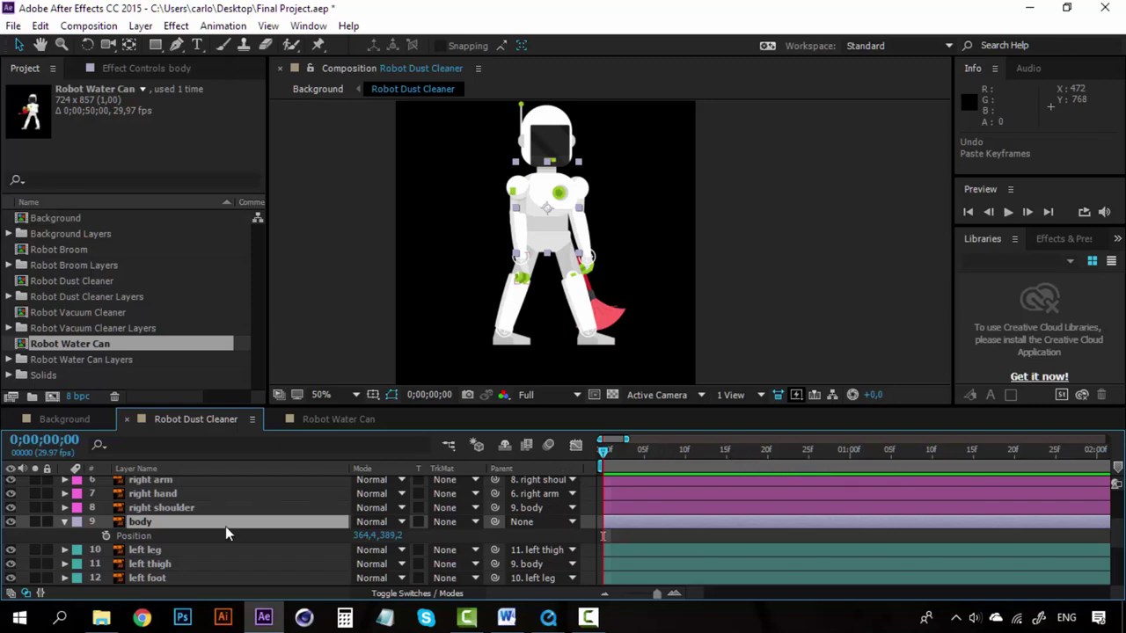
Start keyframing the body's Position at 0;00;00;00 and lower the body 4 pixels to 364,4, 393,2 at 0;00;00;05
left_click(106, 535)
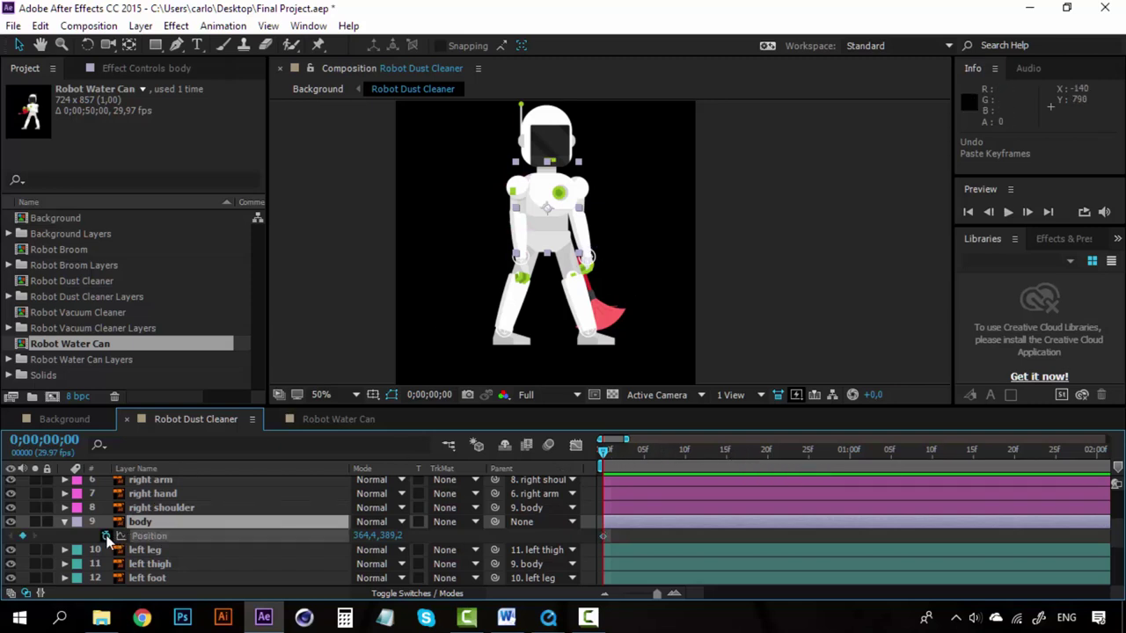
left_click(644, 452)
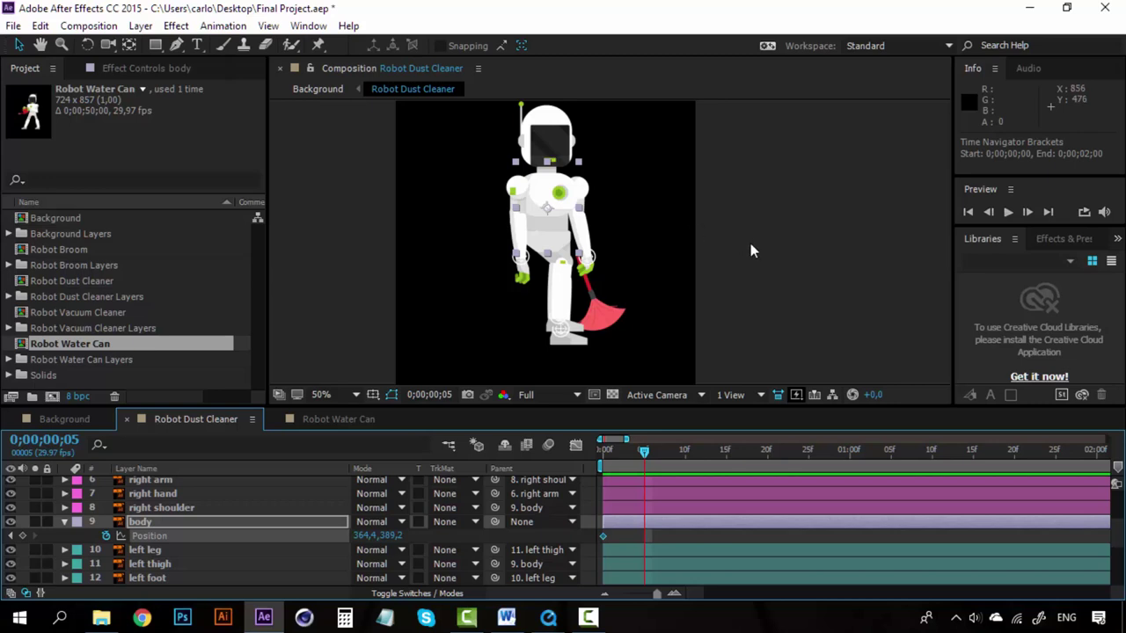
key("Down")
key("Down")
key("Down")
key("Down")
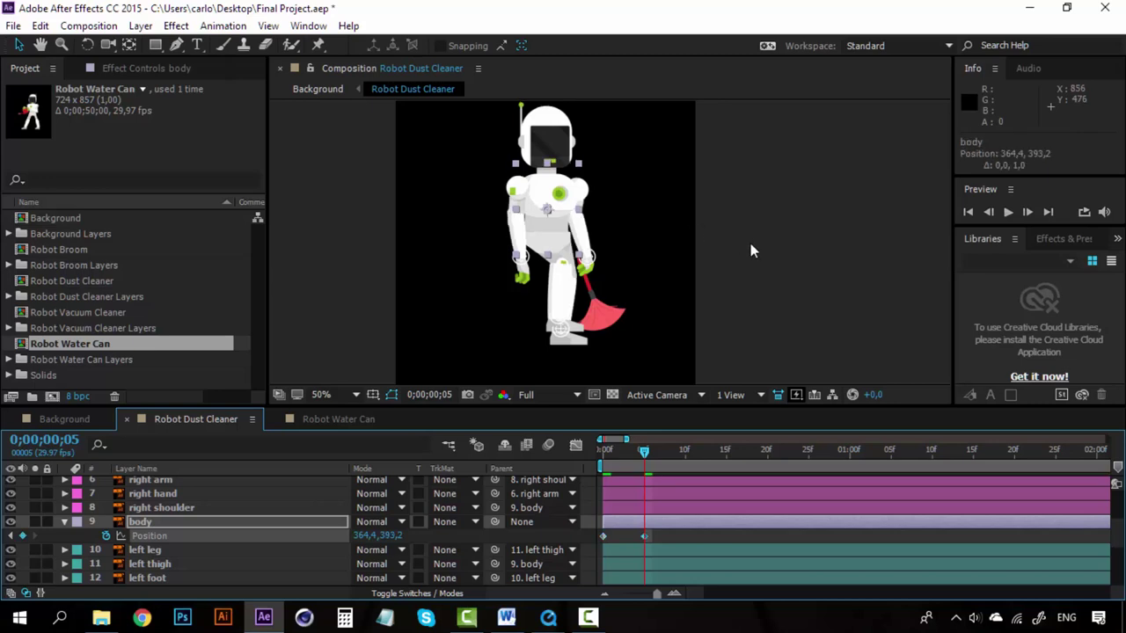
At 0;00;00;10, raise the body 4 pixels to Position 364,4, 389,2
left_click(685, 451)
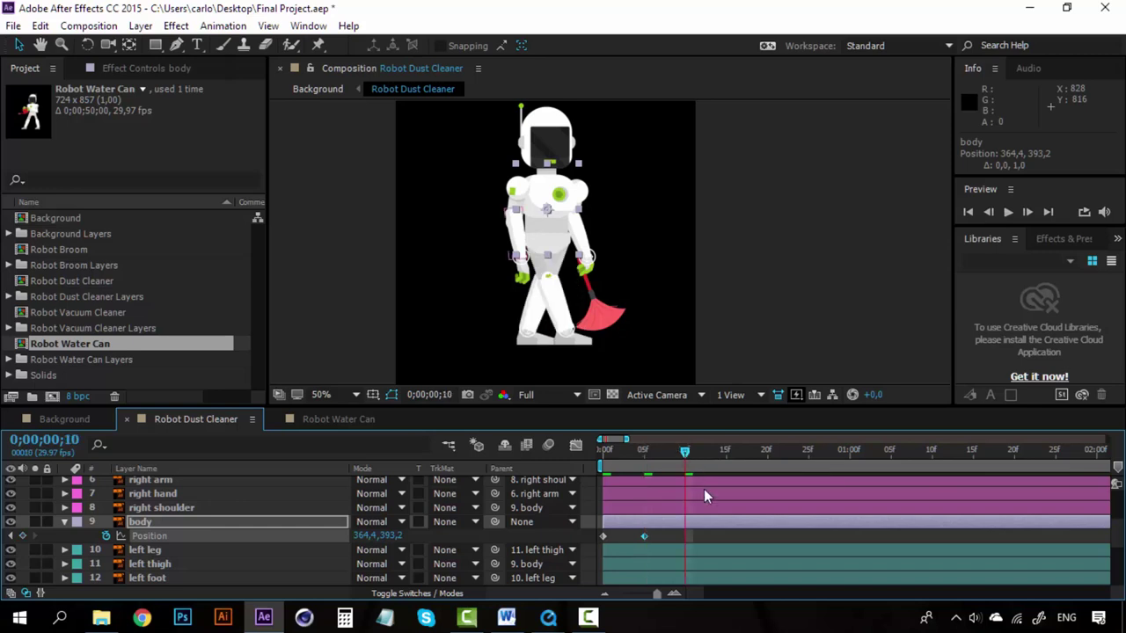
key("Up")
key("Up")
key("Up")
key("Up")
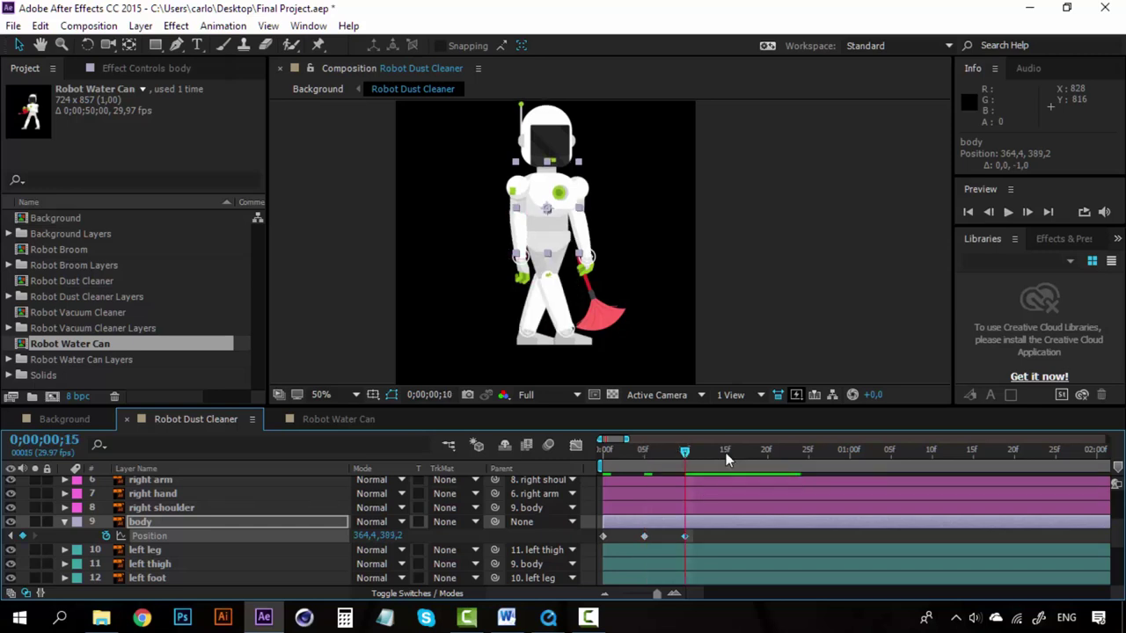
At 0;00;00;15, lower the body 4 pixels to Position 364,4, 393,2
left_click(726, 452)
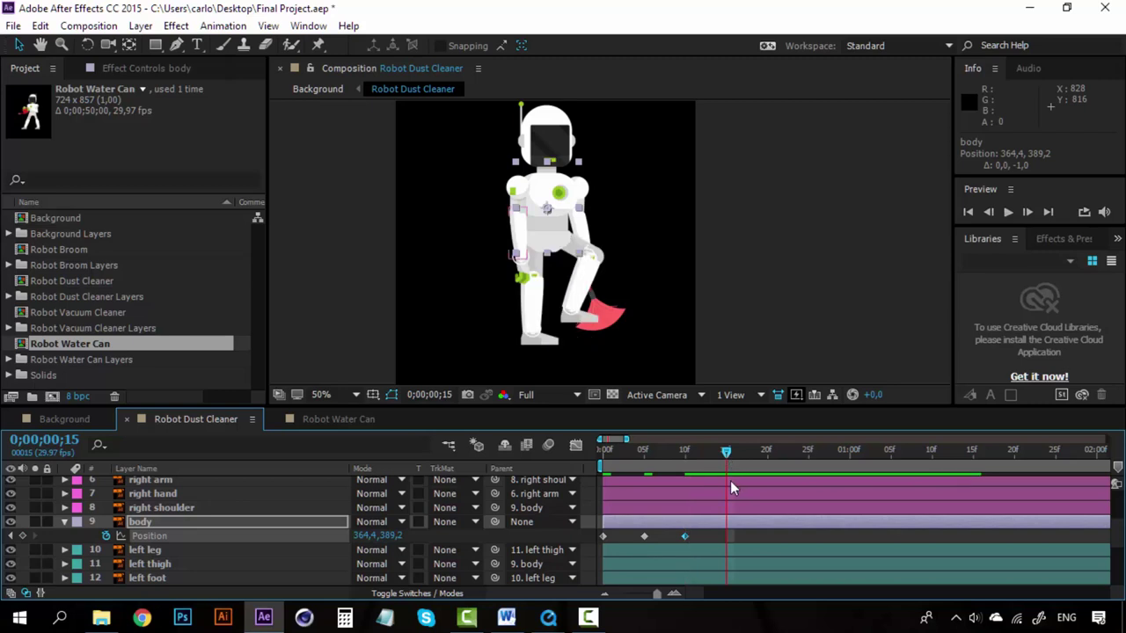
key("Down")
key("Down")
key("Down")
key("Down")
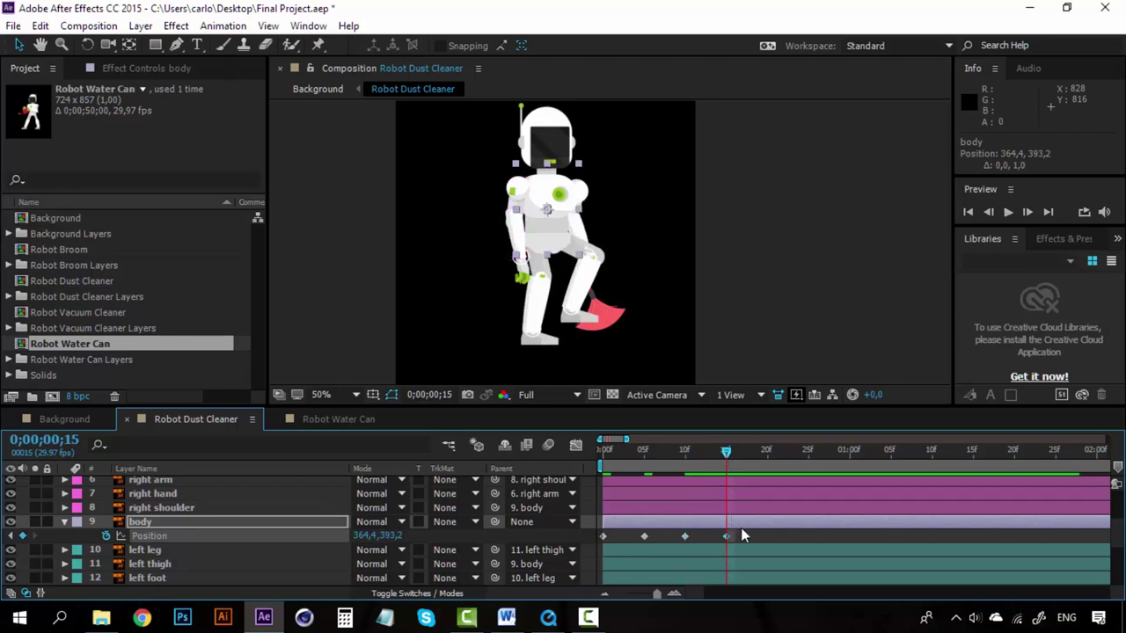
Apply Easy Ease to all four Position keyframes of the body layer
left_click_drag(742, 532, 587, 550)
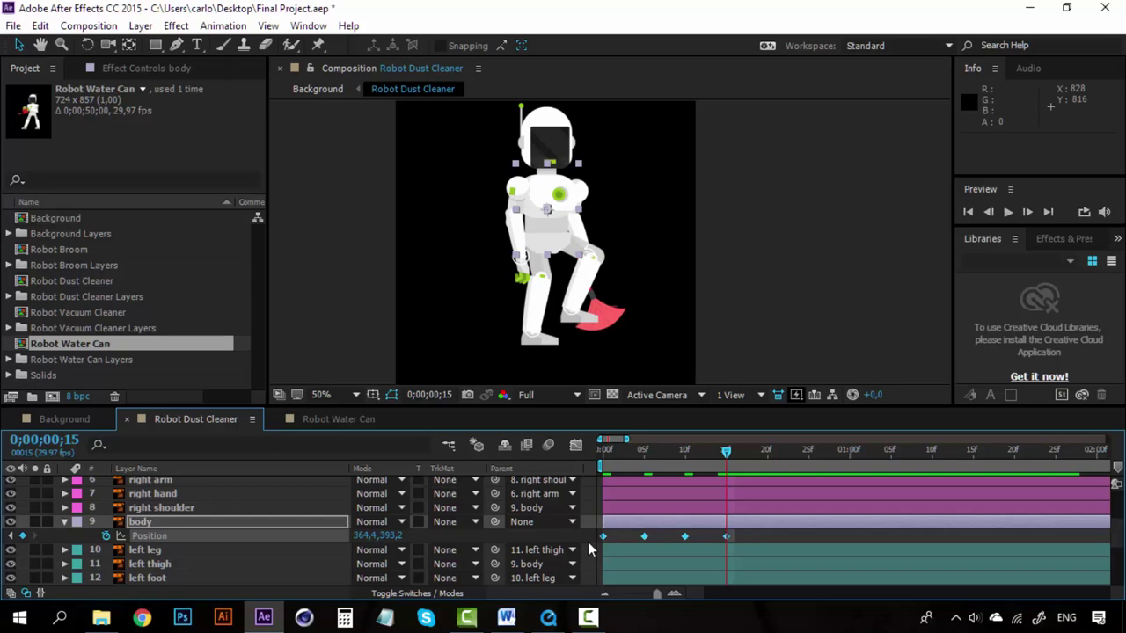
right_click(687, 534)
mouse_move(840, 521)
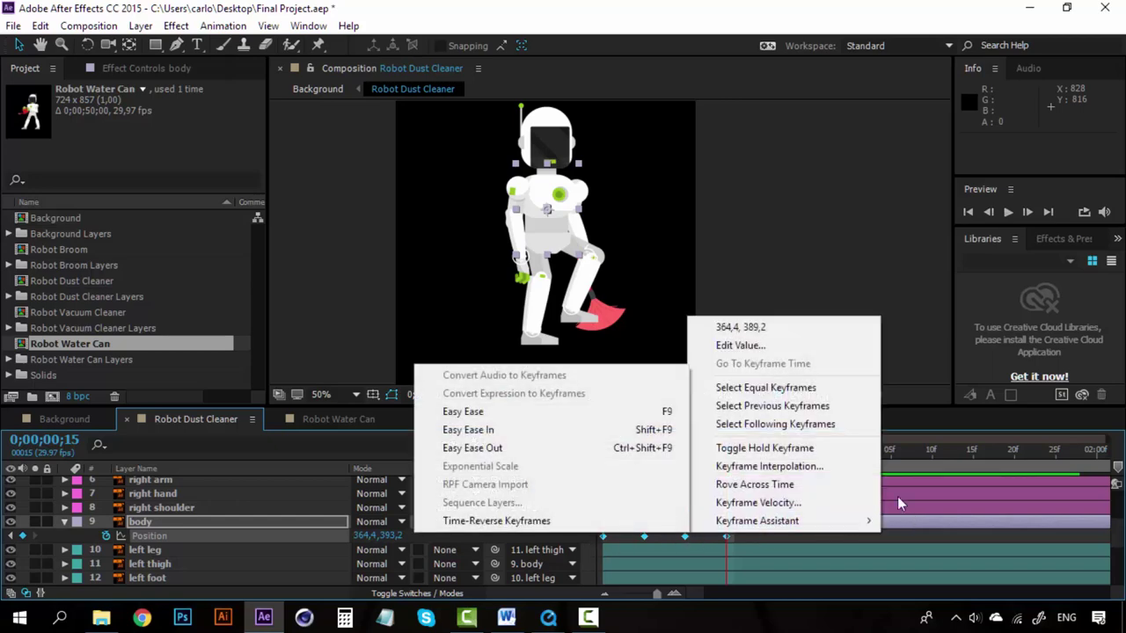
left_click(548, 413)
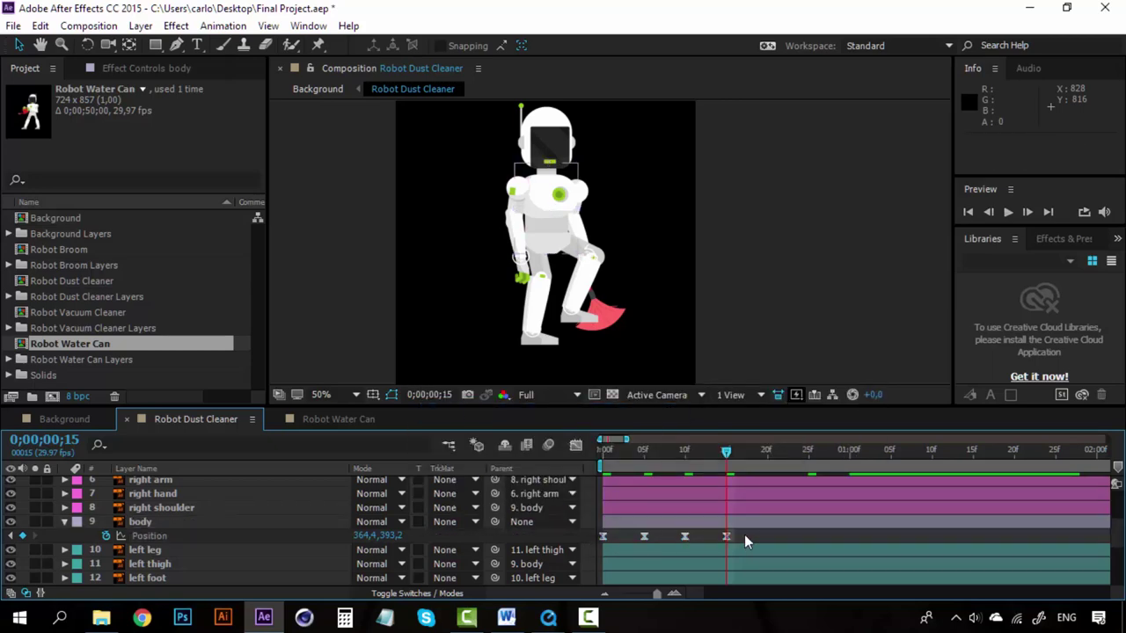
Copy the body's four eased Position keyframes and paste them at 0;00;00;20 and 0;00;01;10
left_click_drag(744, 533, 584, 547)
key("ctrl+c")
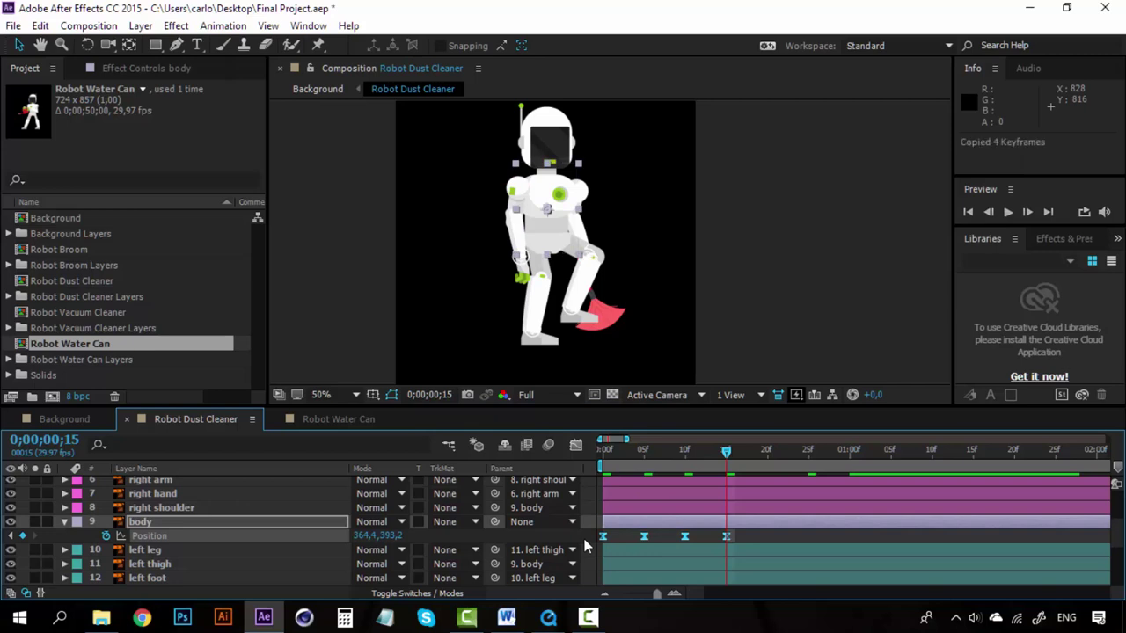
left_click(770, 455)
key("ctrl+v")
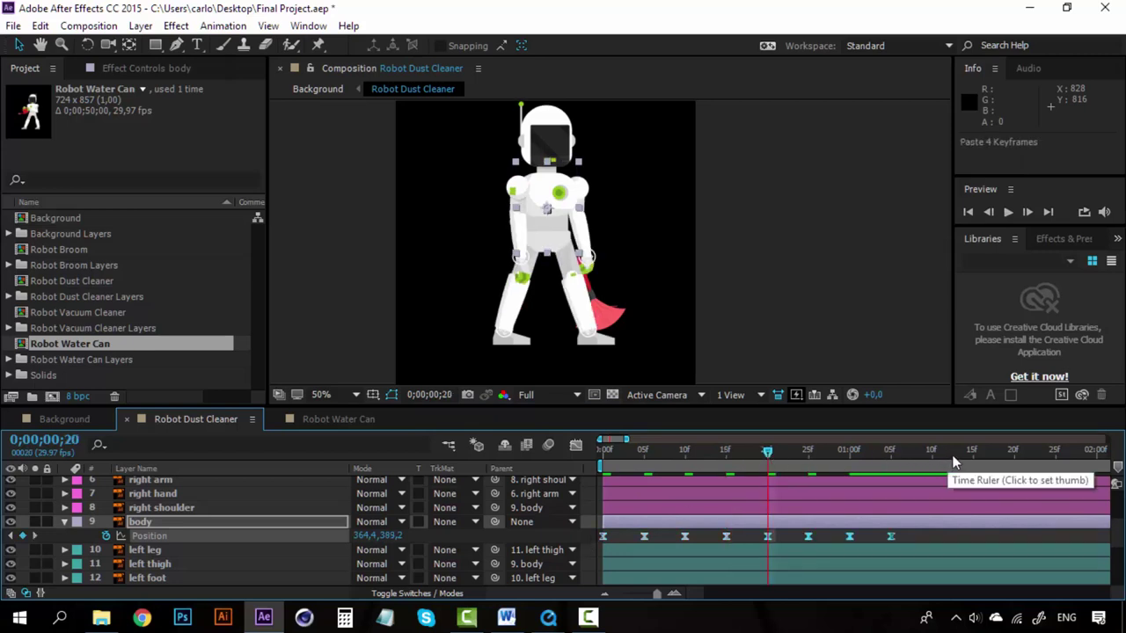
left_click(934, 452)
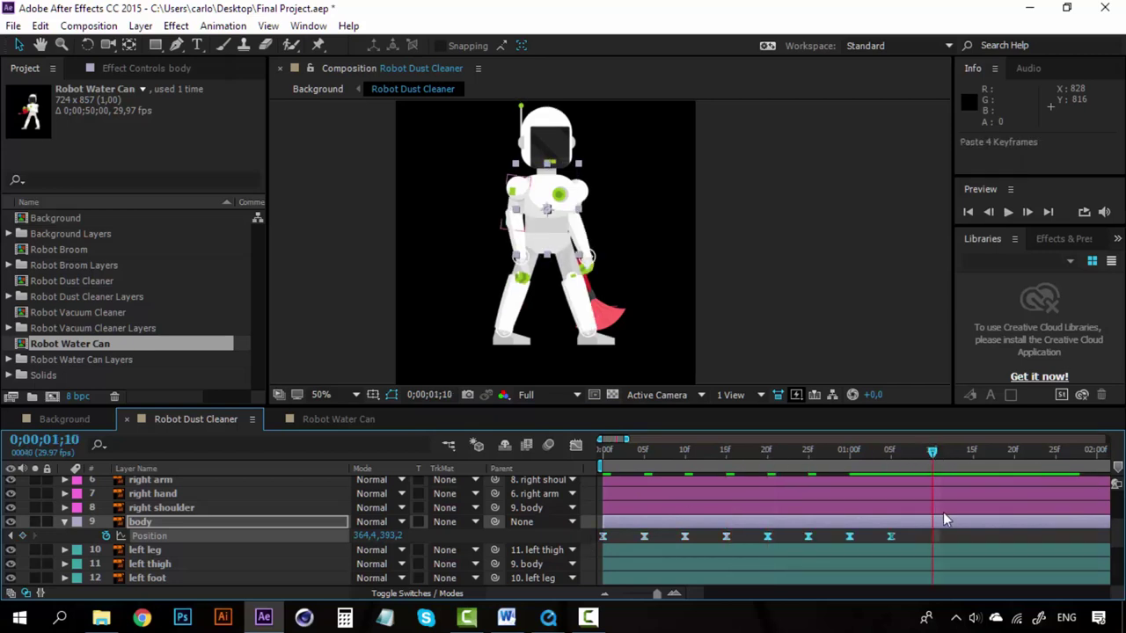
key("ctrl+v")
Paste the four body Position keyframes again at 0;00;02;00 and 0;00;02;20
left_click(604, 595)
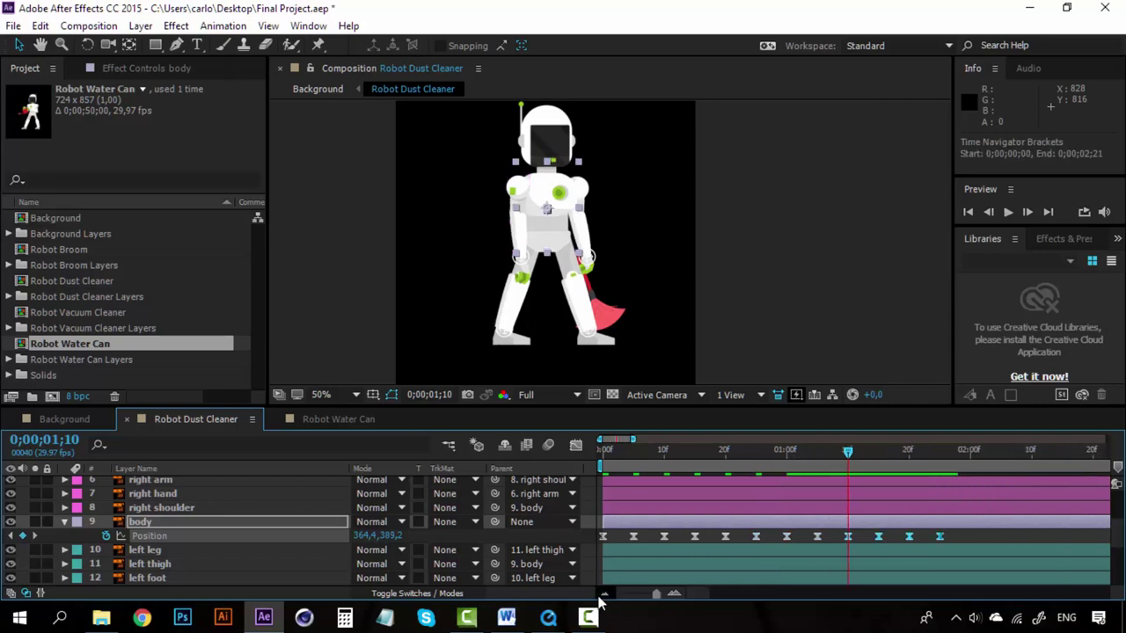
left_click(604, 594)
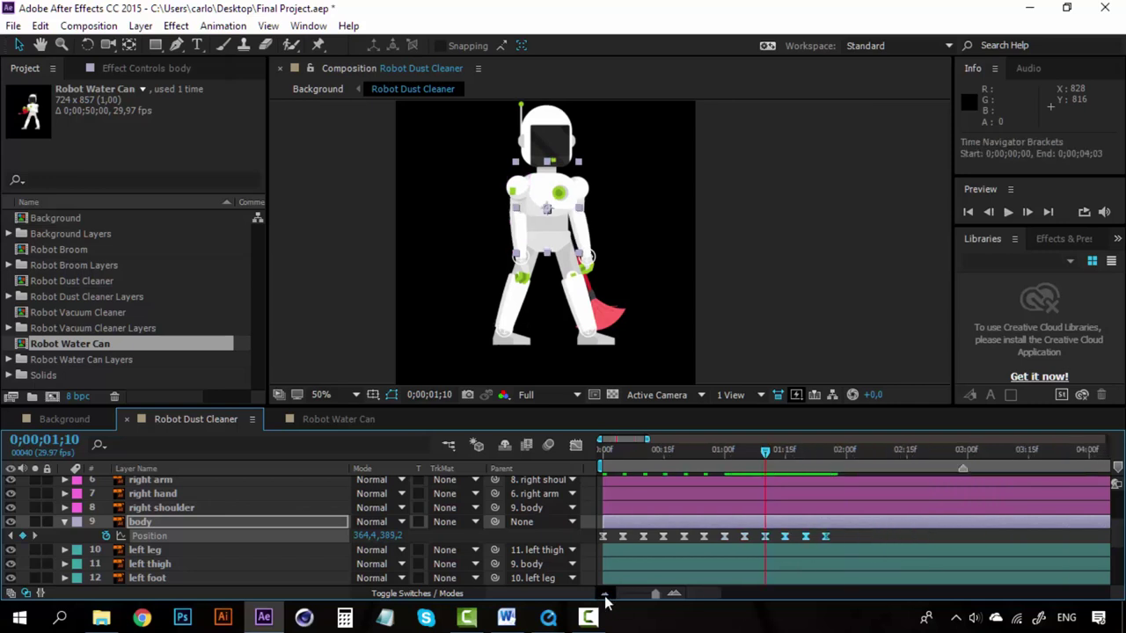
left_click(846, 452)
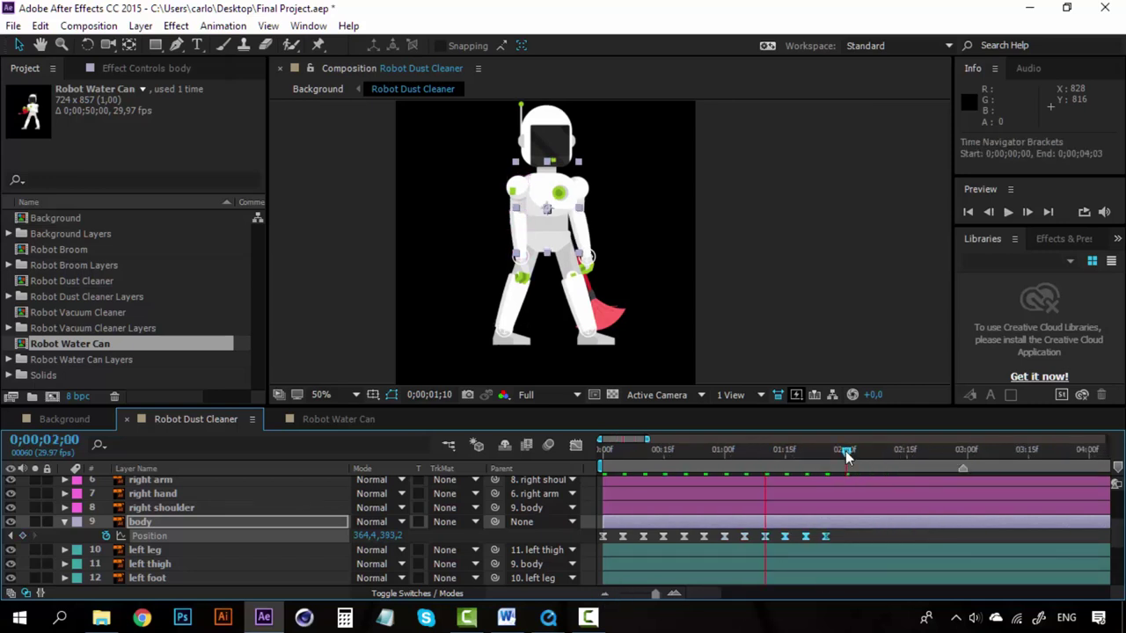
left_click(674, 596)
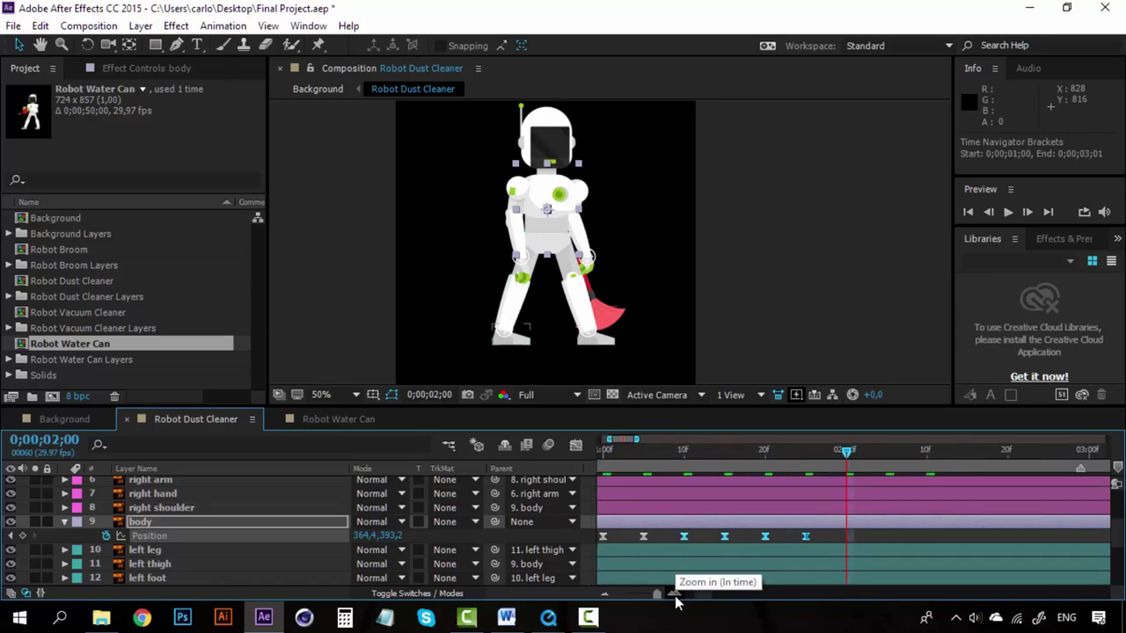
left_click(604, 594)
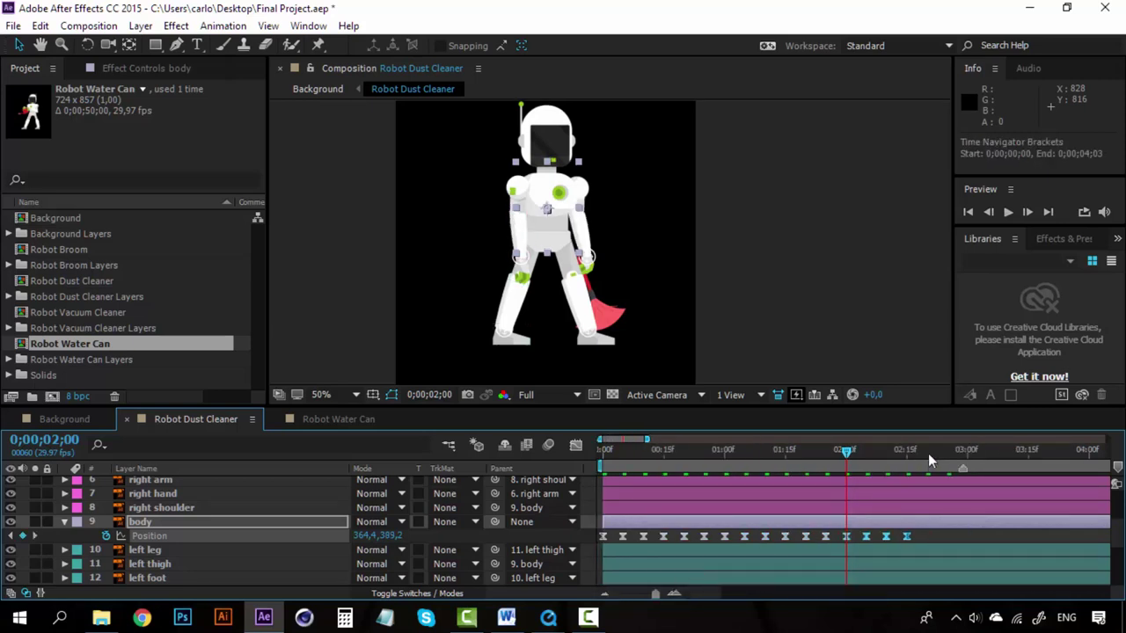
left_click(927, 453)
left_click(674, 595)
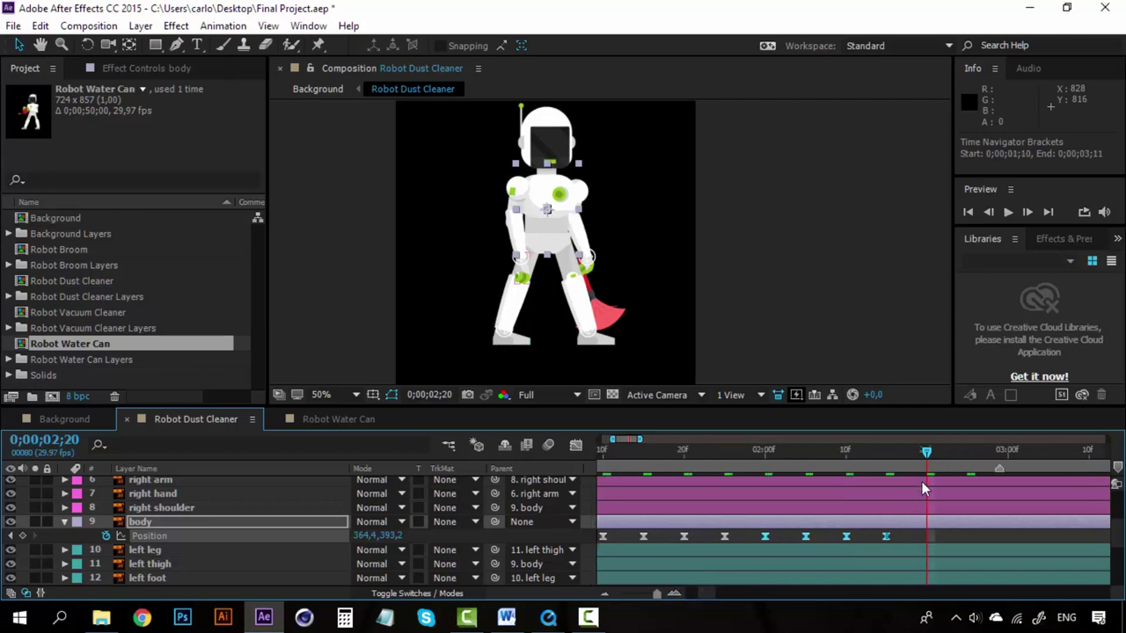
key("ctrl+v")
Delete the body's surplus Position keyframe at 0;00;03;05, leaving the bounce to end at 0;00;03;00
left_click(1047, 536)
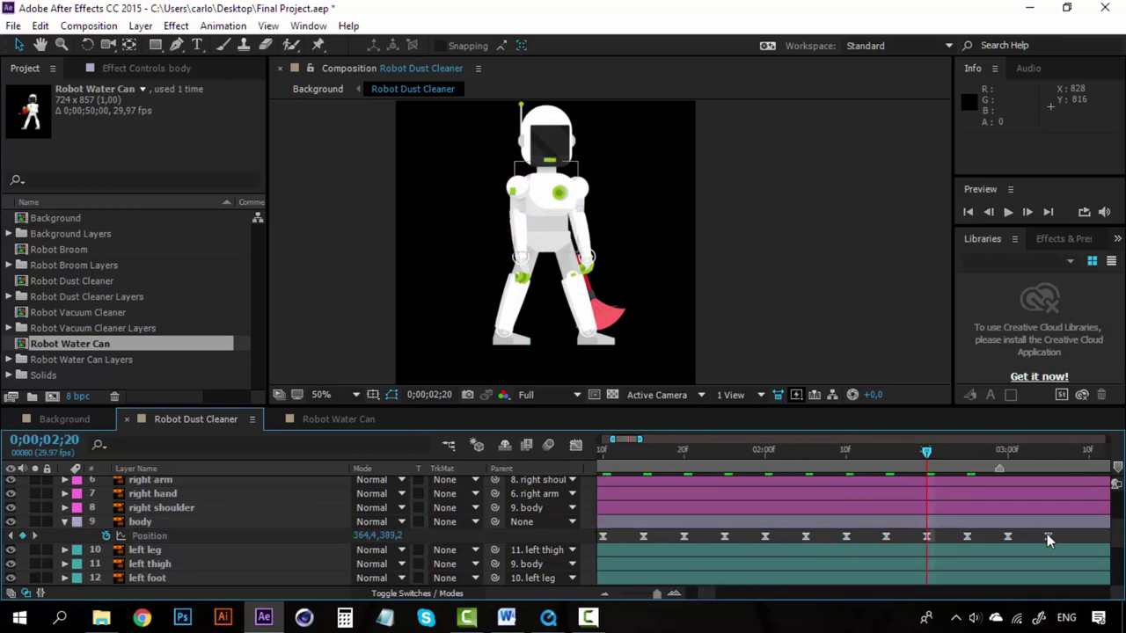
left_click_drag(1002, 452, 1009, 454)
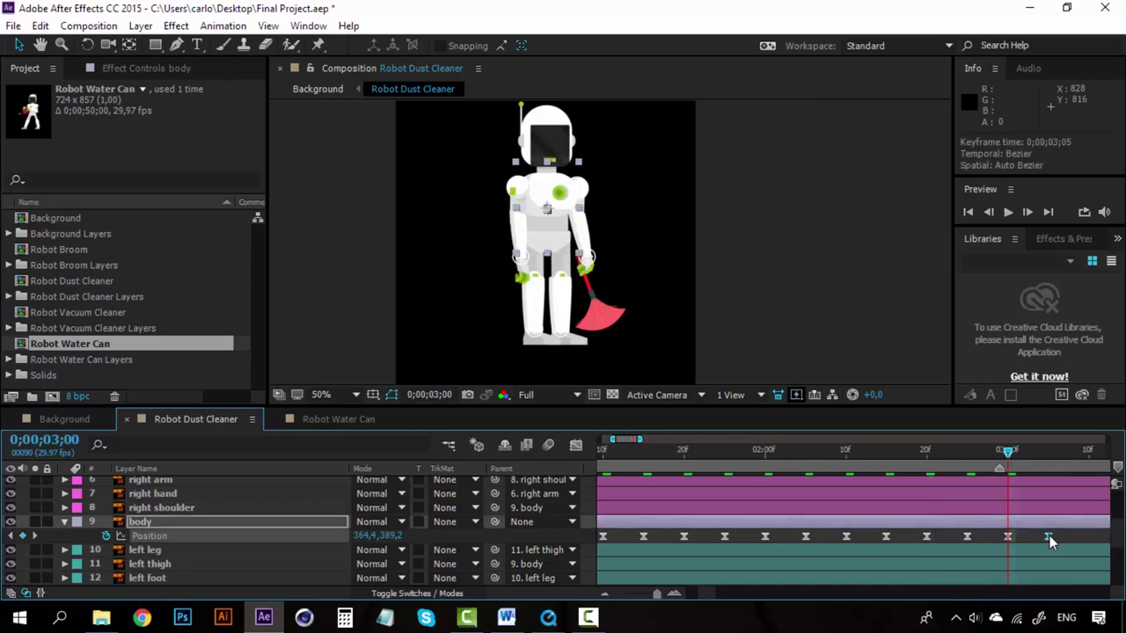
key("Delete")
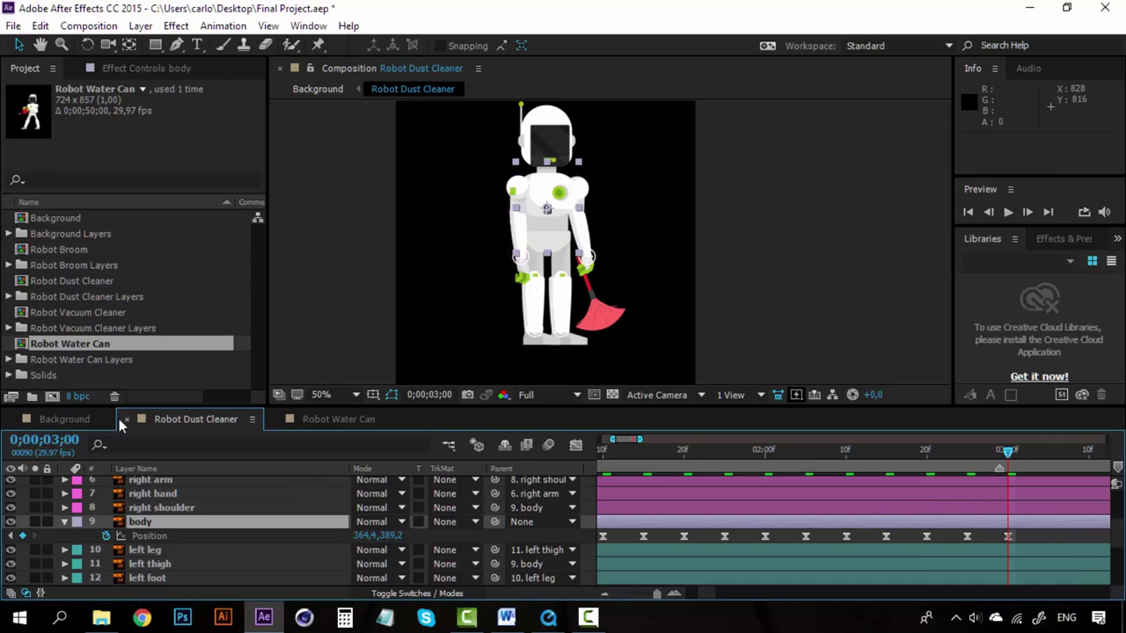
Play back the Robot Dust Cleaner's walk in the Background composition from 0;00;11;19
left_click(87, 419)
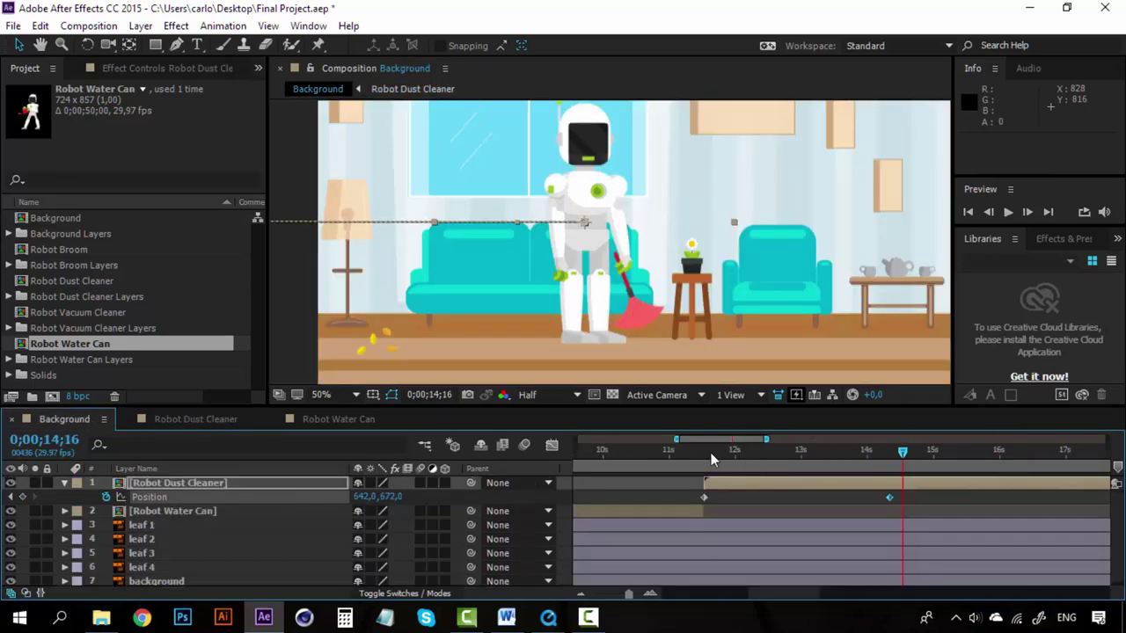
left_click(712, 454)
key("space")
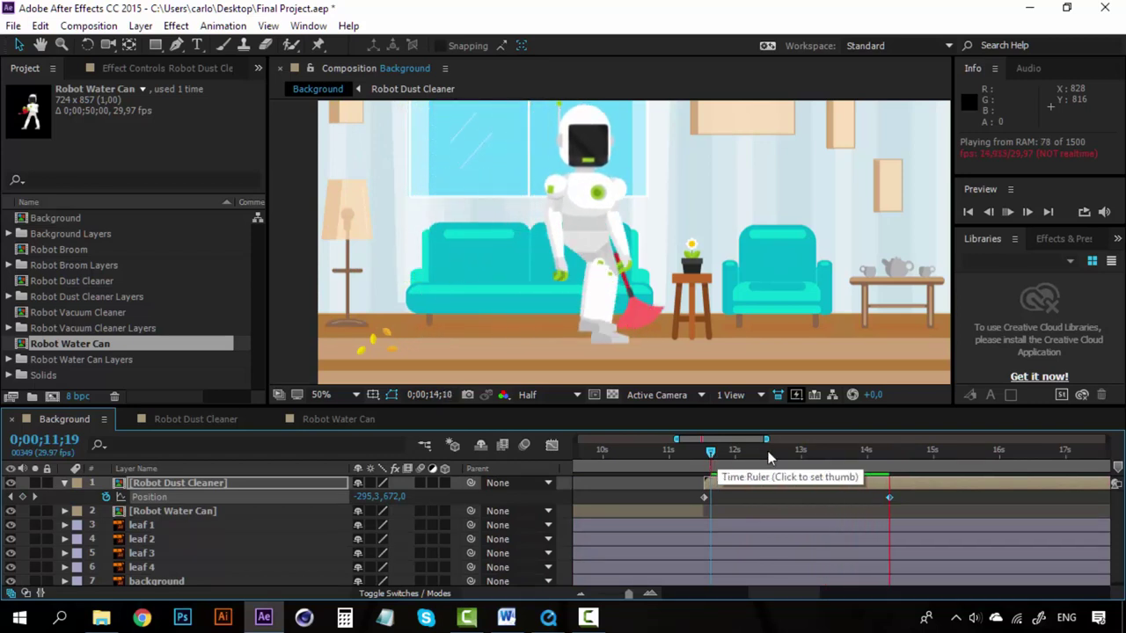
left_click(829, 452)
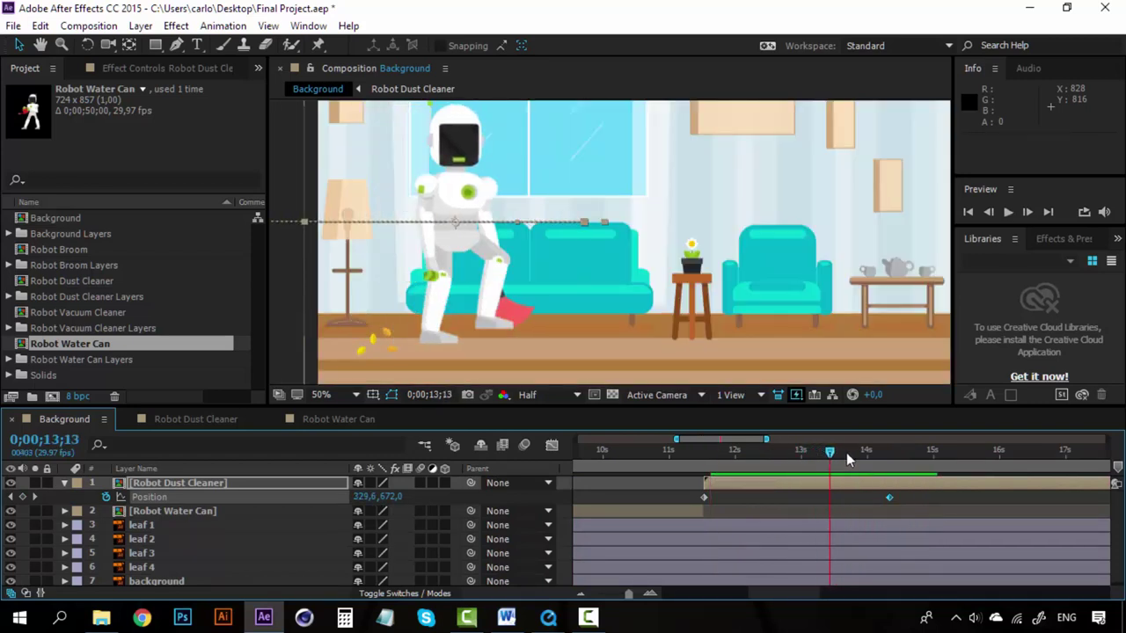
Move the Robot Dust Cleaner layer's last Position keyframe to 0;00;14;11 and check the standing pose at 0;00;14;17
left_click_drag(846, 452, 892, 461)
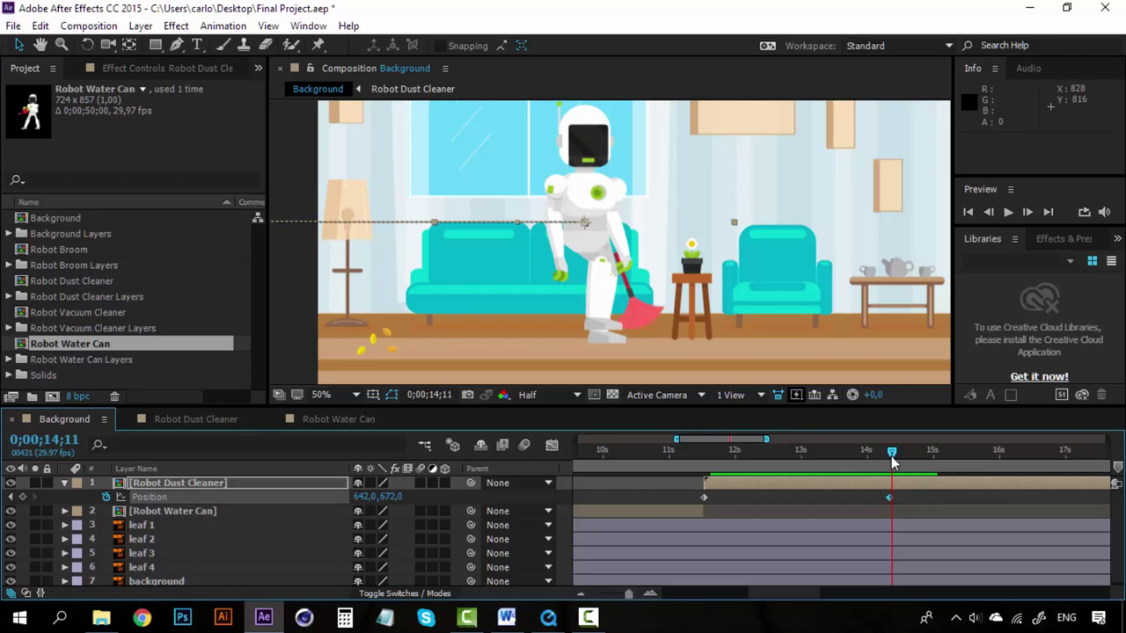
left_click(888, 498)
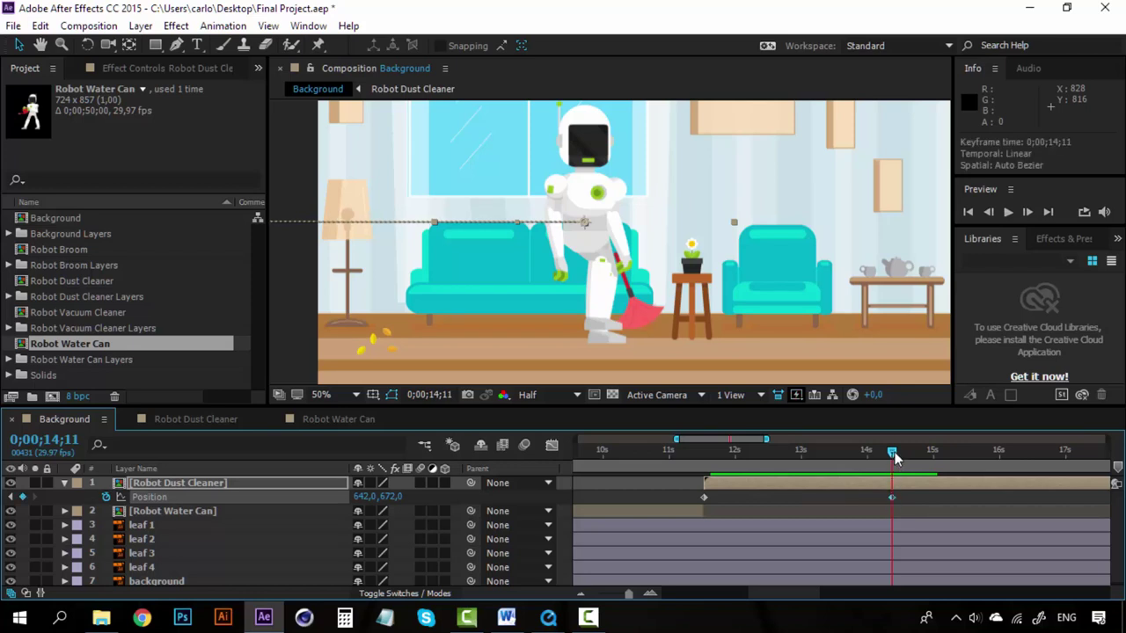
left_click_drag(894, 452, 908, 452)
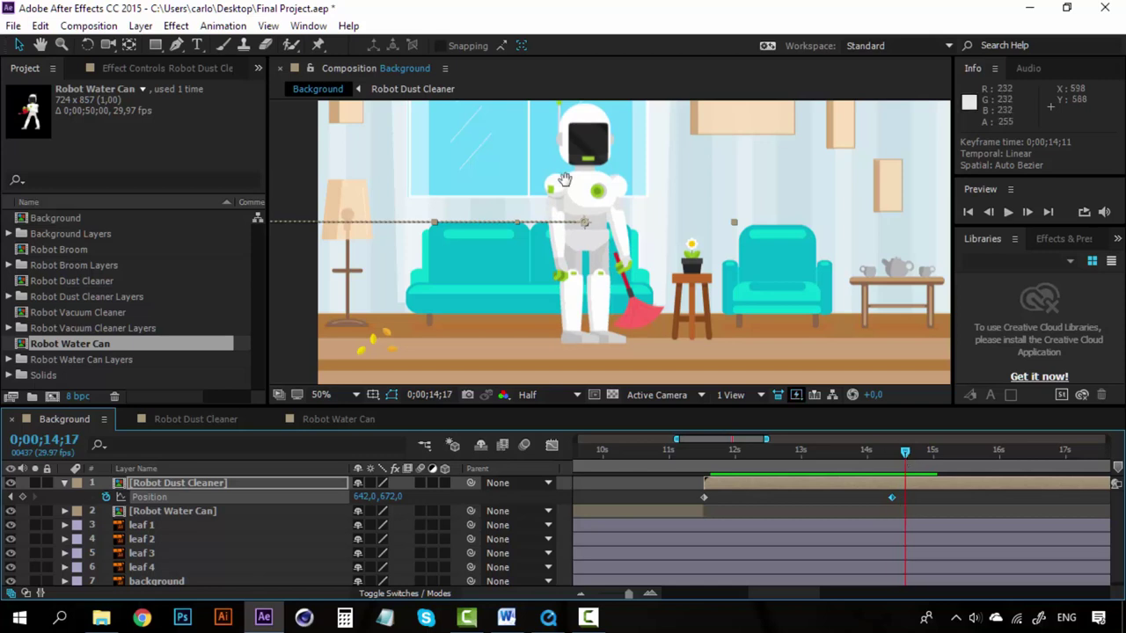
key("h")
left_click_drag(565, 181, 571, 242)
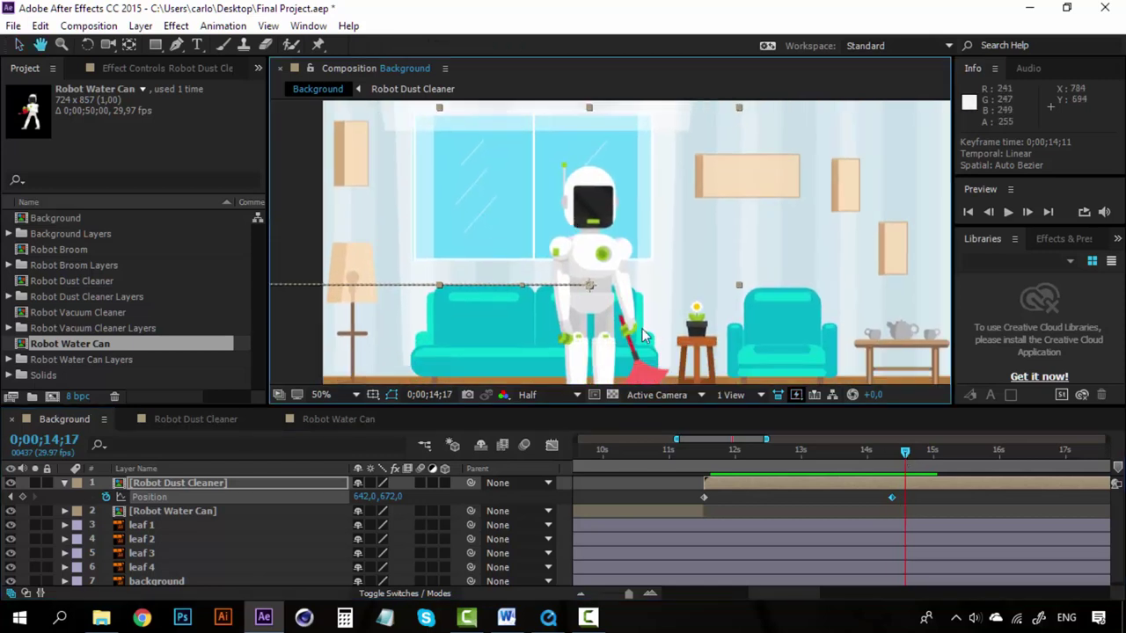
key("v")
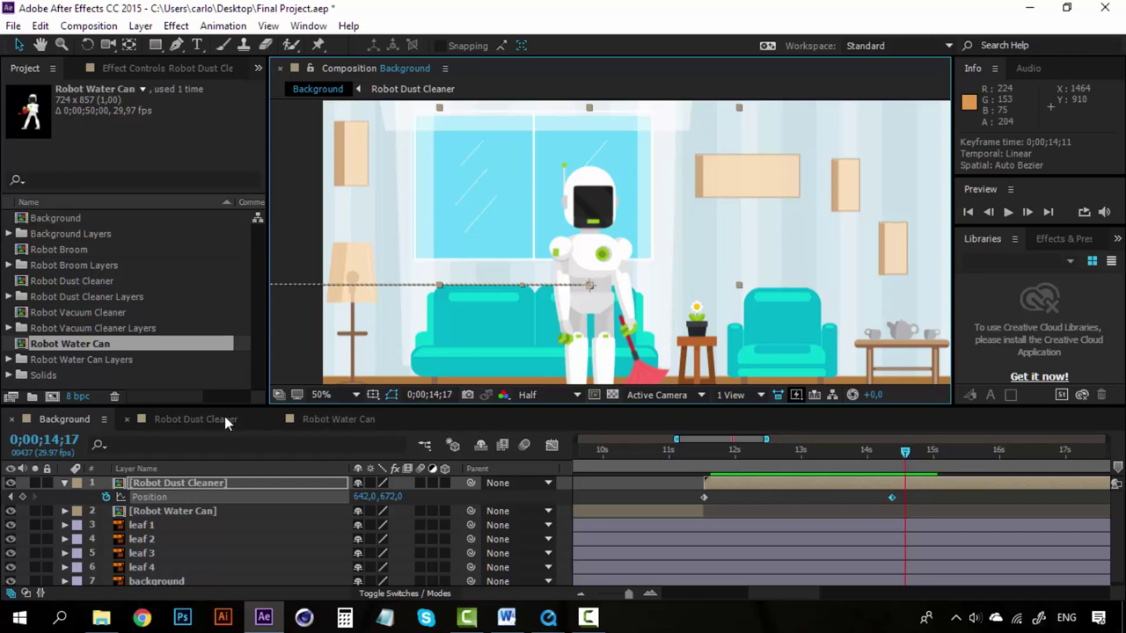
Close the Robot Water Can timeline, then collapse the C_left foot and C_right foot layers in the Robot Dust Cleaner composition
left_click(313, 421)
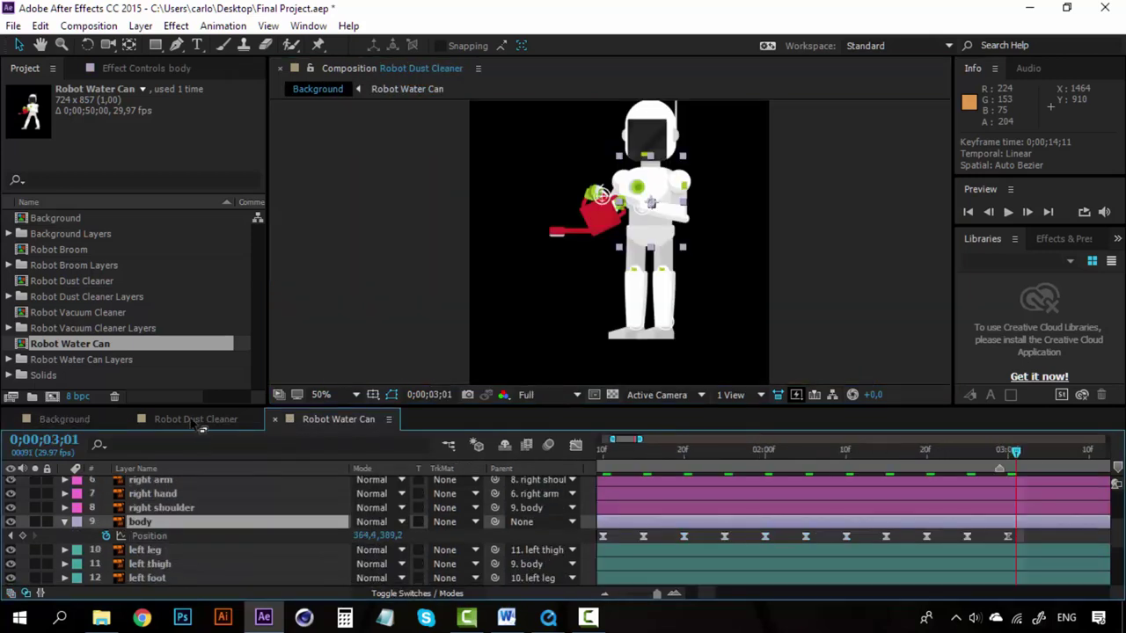
left_click(197, 420)
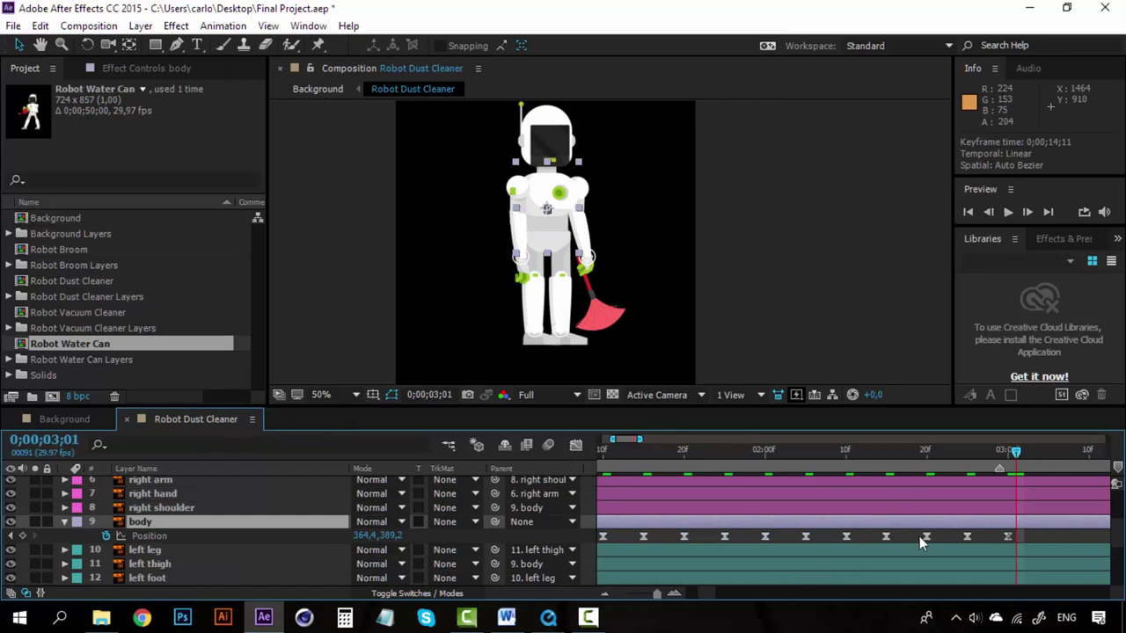
scroll(923, 538, "up", 5)
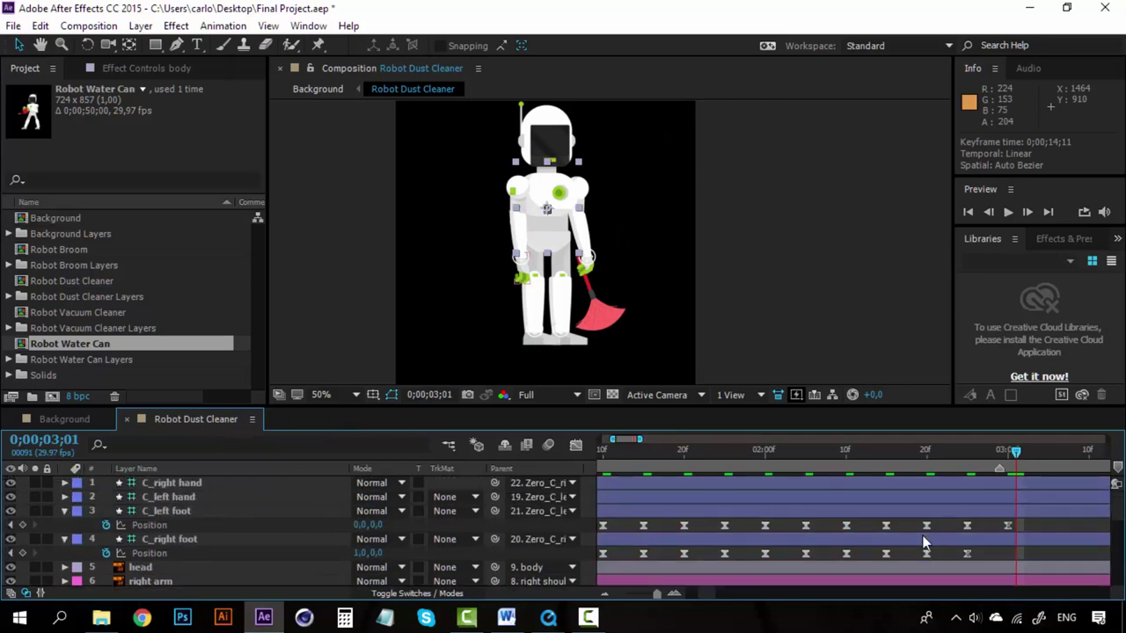
left_click(181, 484)
left_click(141, 511)
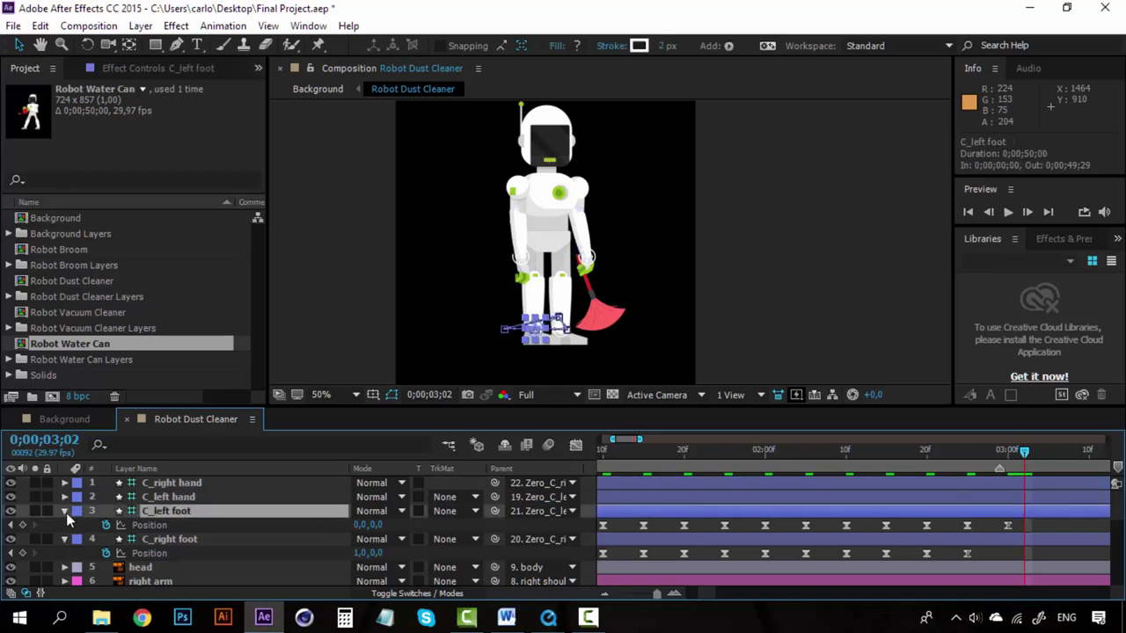
left_click(65, 512)
left_click(64, 525)
Reveal the Position property of the C_right hand and C_left hand controllers and select C_left hand
left_click(173, 496)
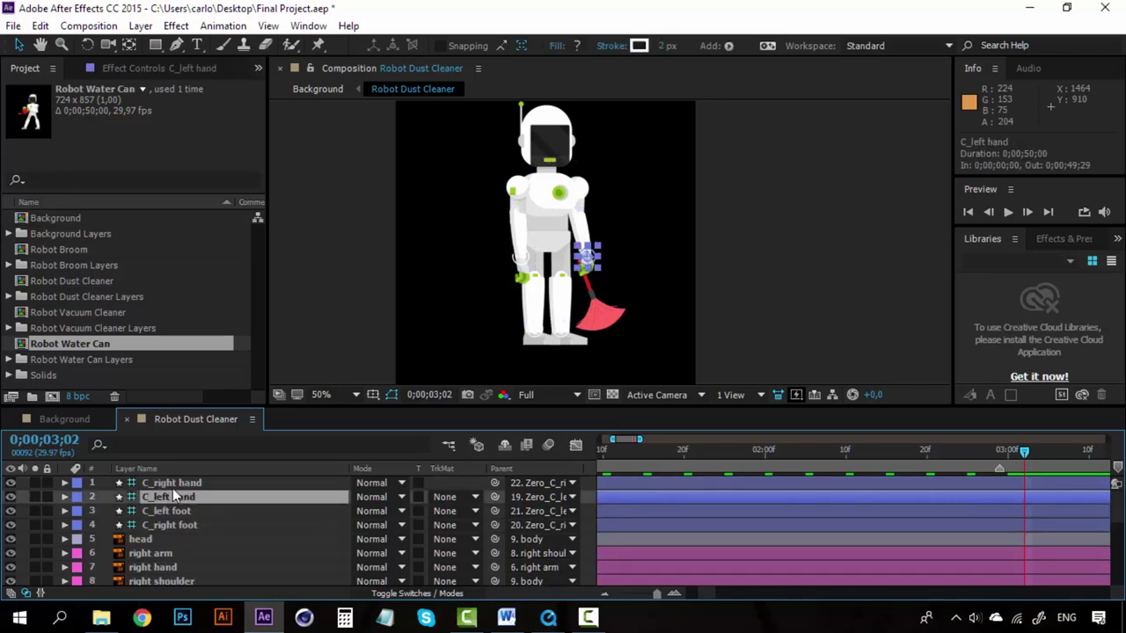
left_click(175, 485, "ctrl")
key("p")
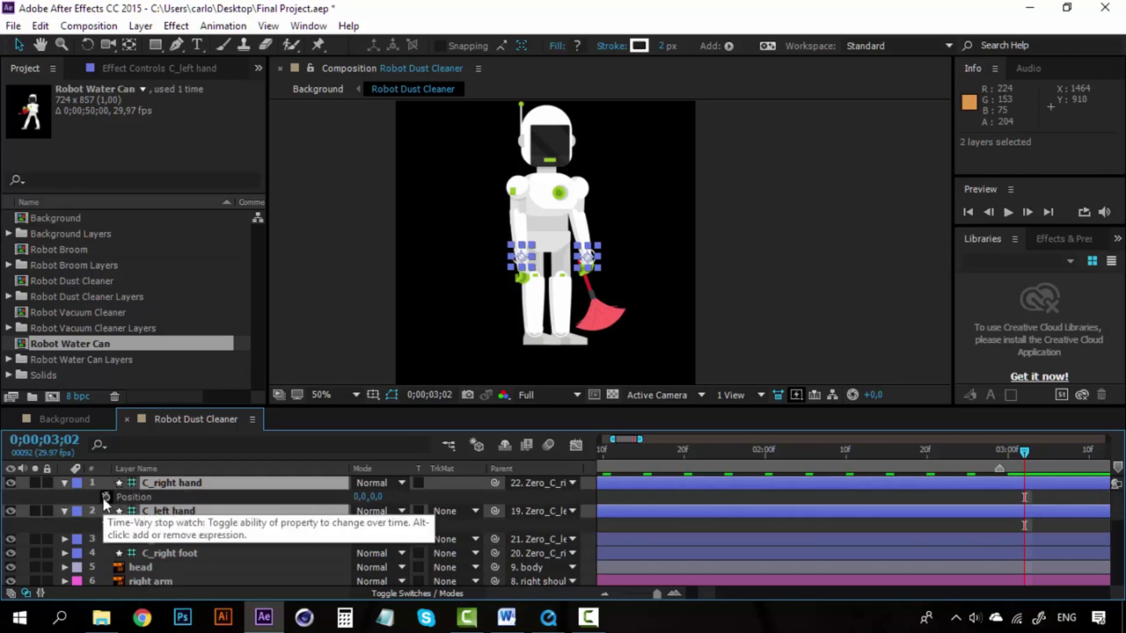
left_click(166, 534)
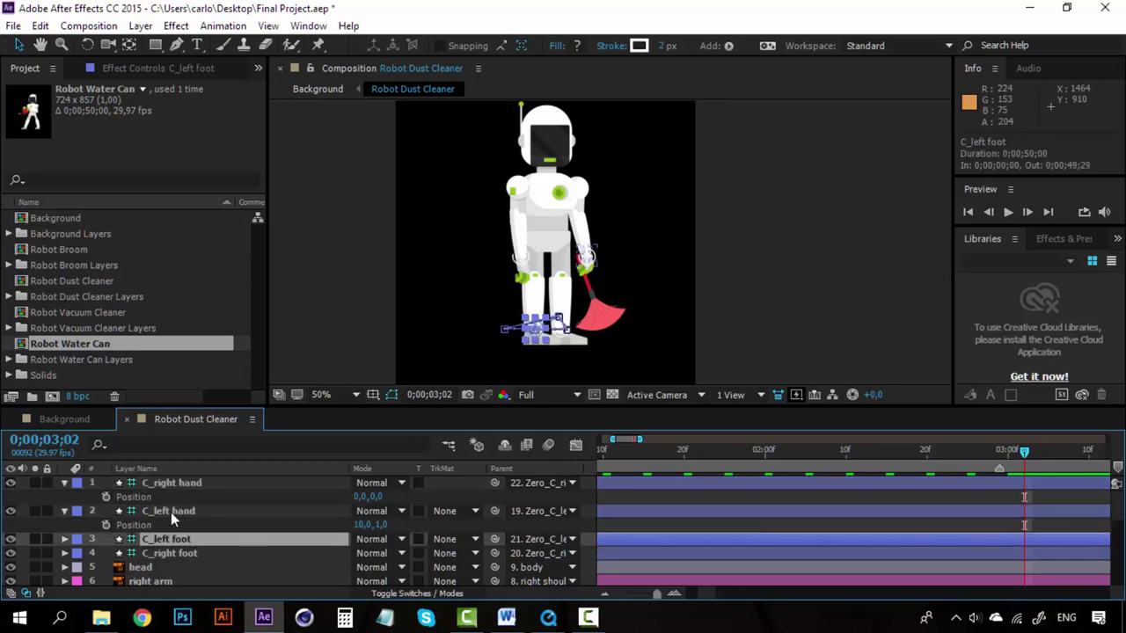
left_click(171, 512)
left_click(175, 484)
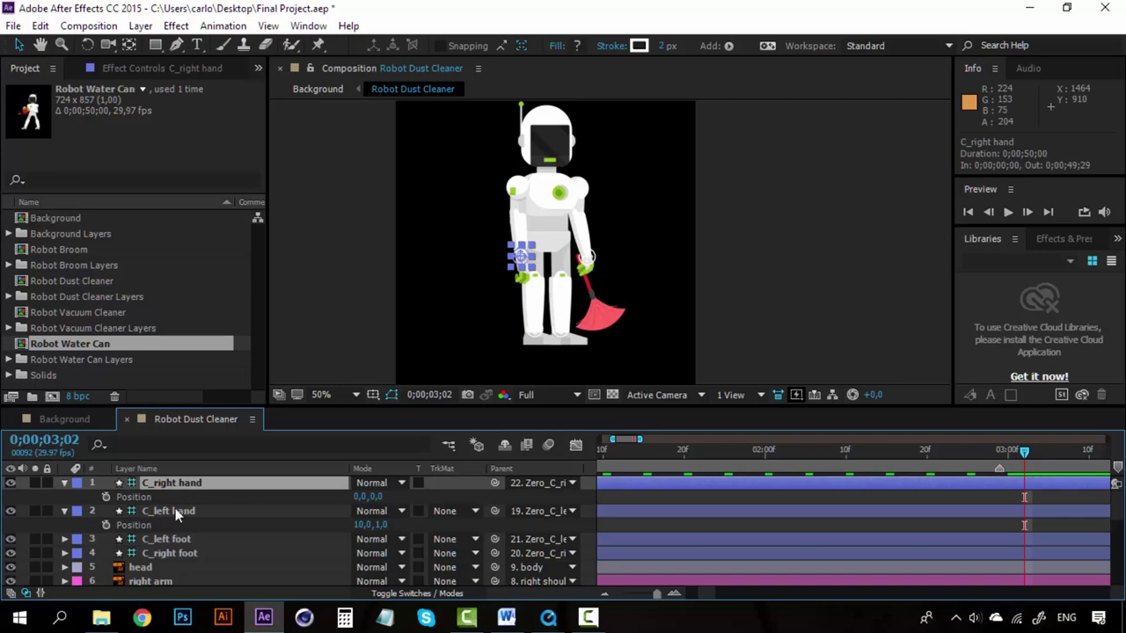
left_click(175, 509)
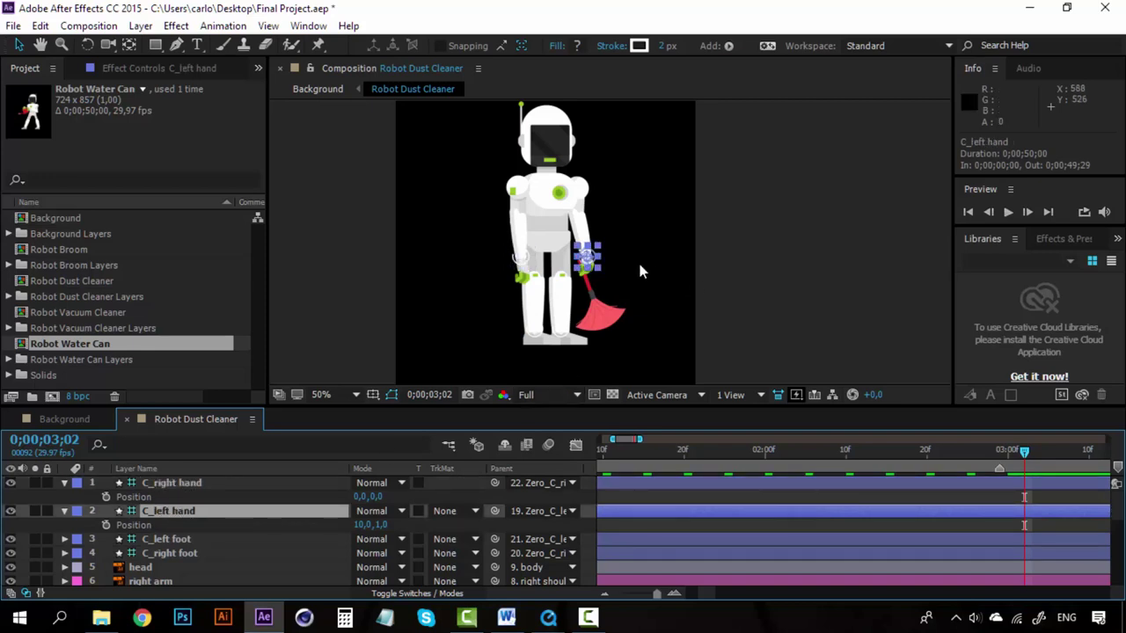
Set a starting Position keyframe on the C_left hand controller at 0;00;03;02
key("period")
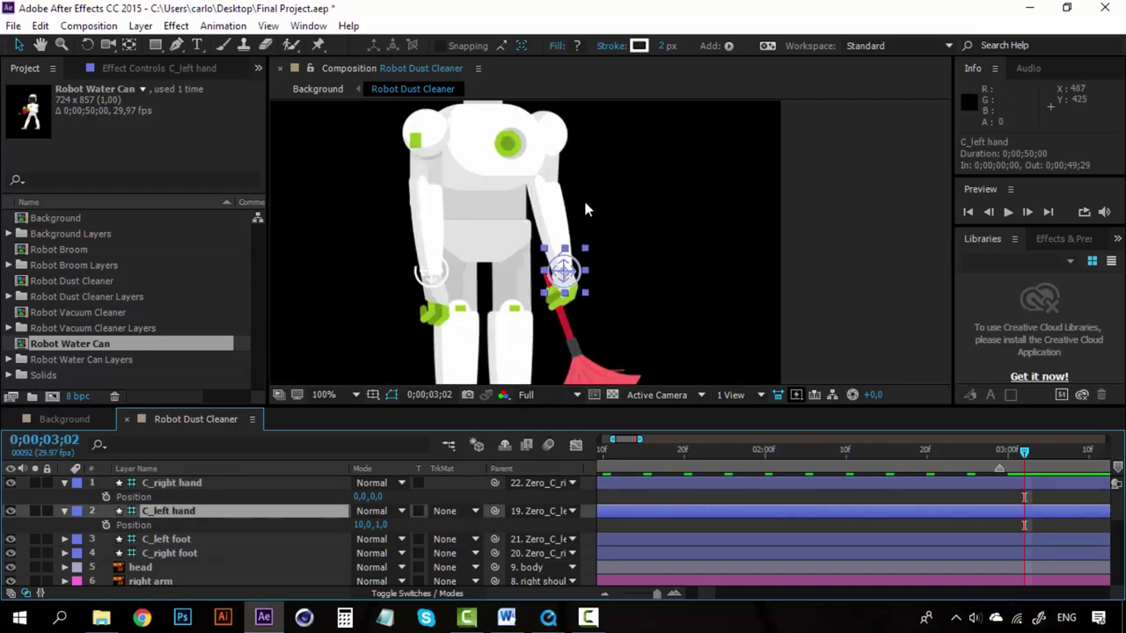
key("ctrl+z")
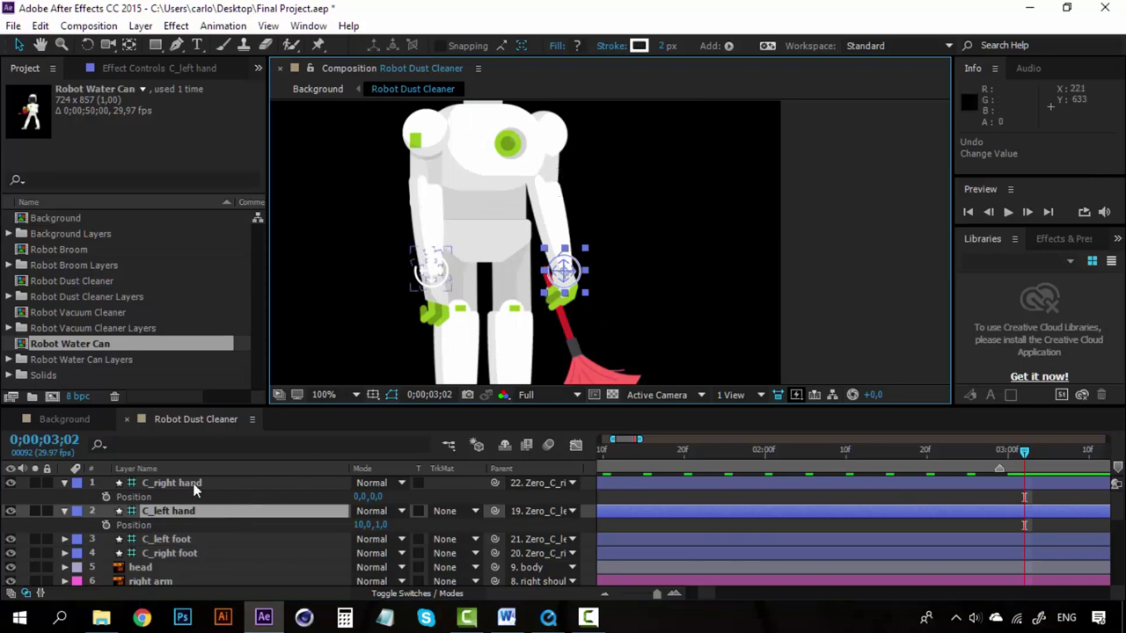
left_click(192, 483)
left_click(191, 508)
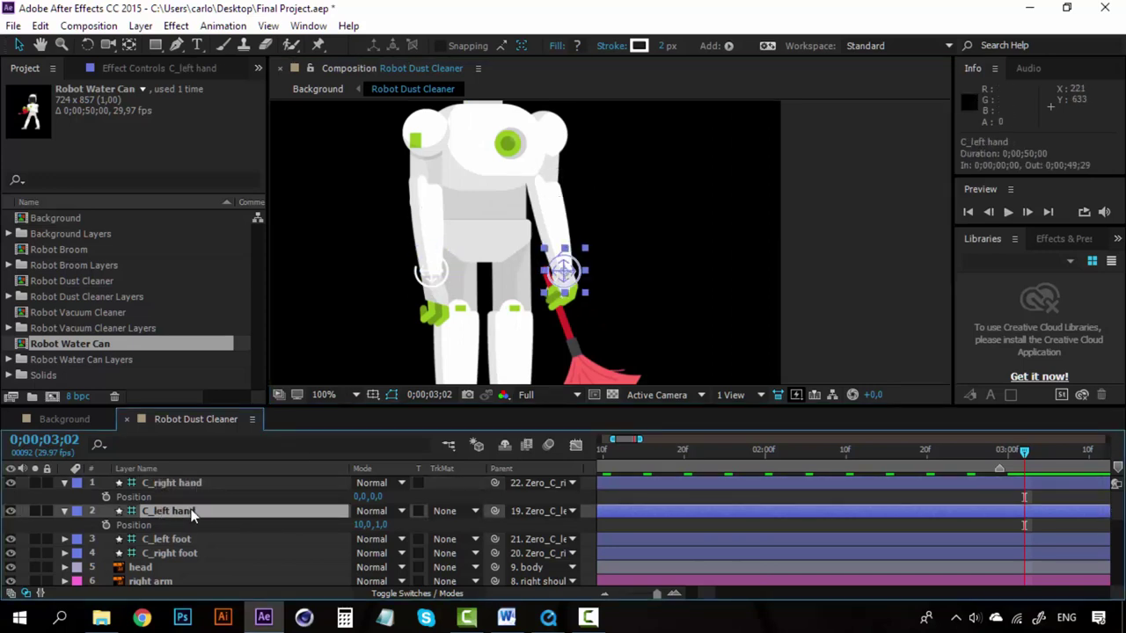
left_click(106, 525)
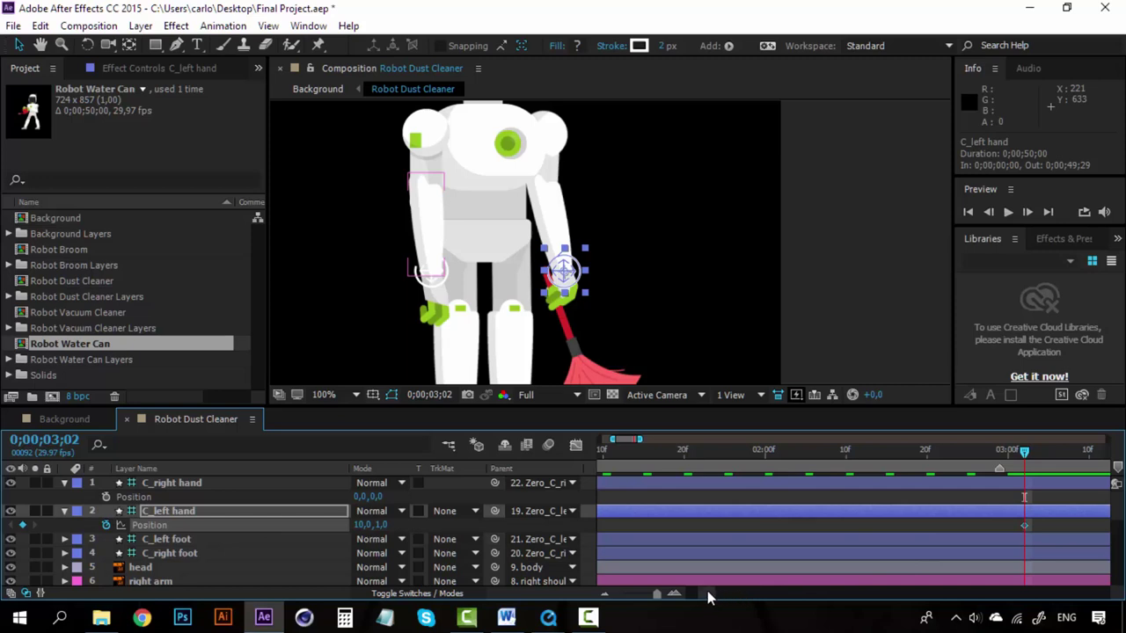
At 0;00;03;12, raise the C_left hand controller outward and up to Position 124, -221 so the robot lifts the duster
scroll(707, 591, "right", 5)
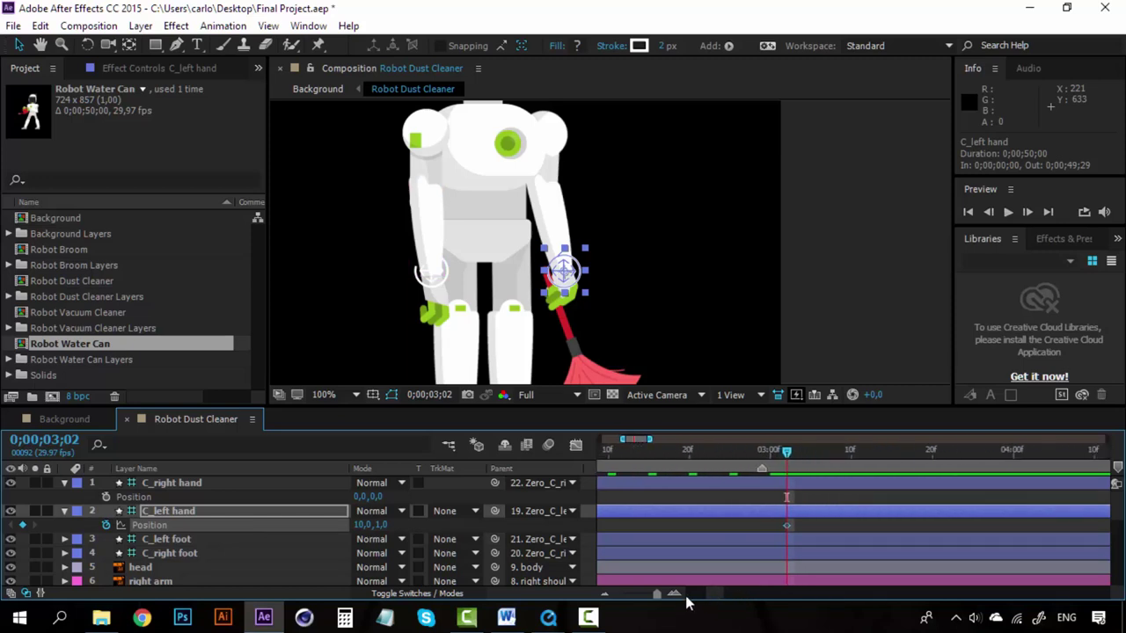
left_click(674, 594)
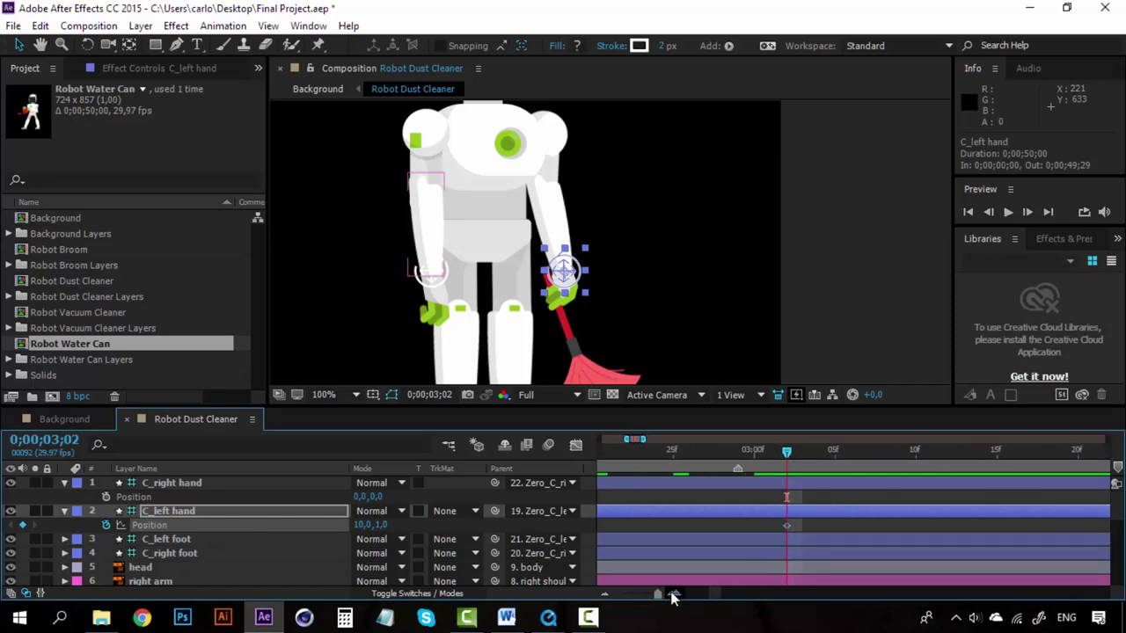
left_click(934, 453)
left_click_drag(934, 452, 947, 452)
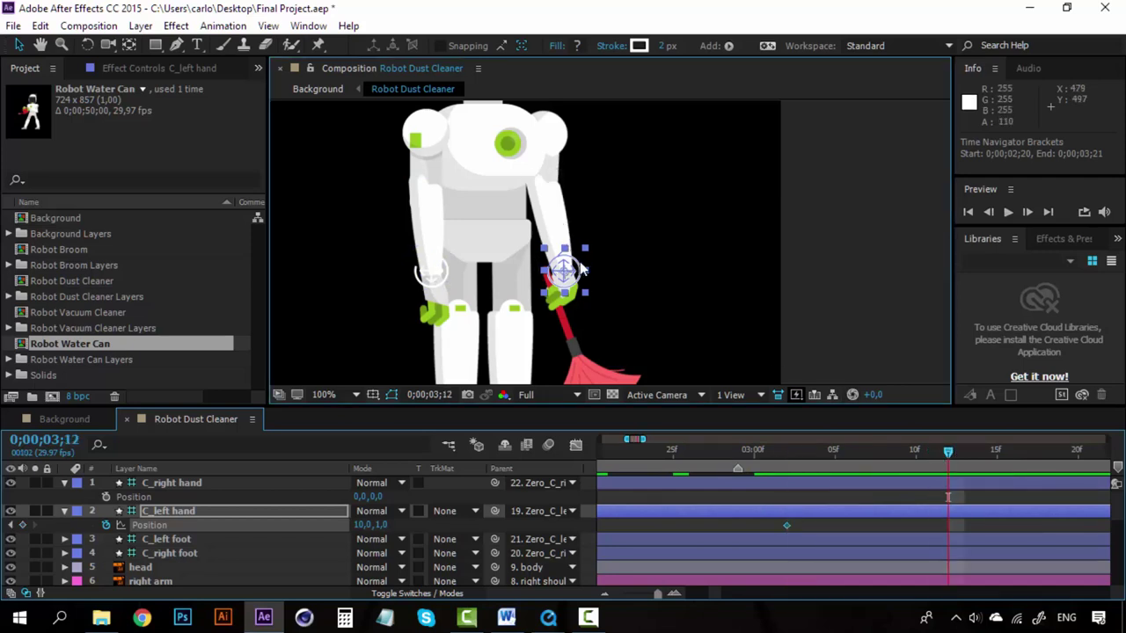
left_click_drag(578, 269, 701, 111)
left_click_drag(661, 147, 666, 142)
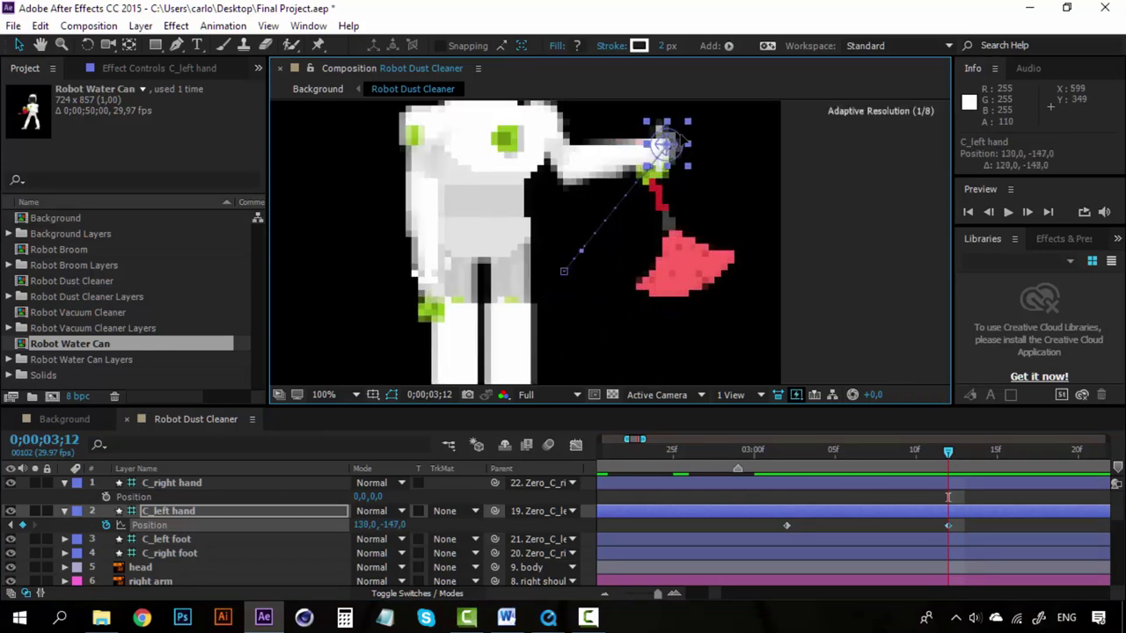
left_click_drag(630, 248, 639, 303)
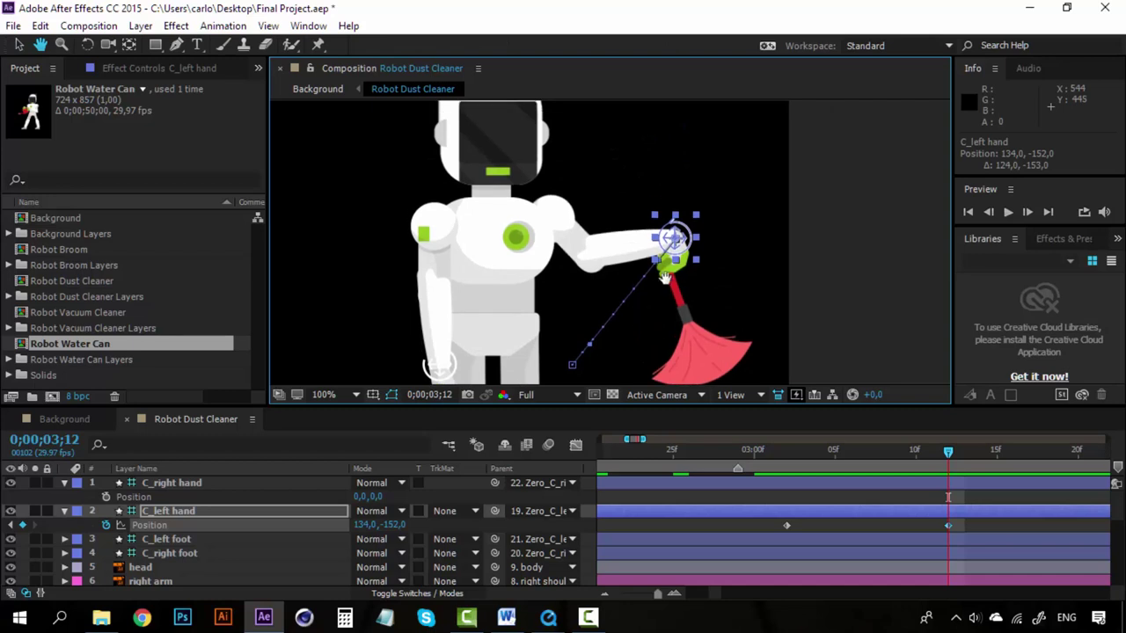
key("v")
mouse_move(687, 229)
left_mouse_down()
mouse_move(690, 172)
mouse_move(679, 169)
left_mouse_up()
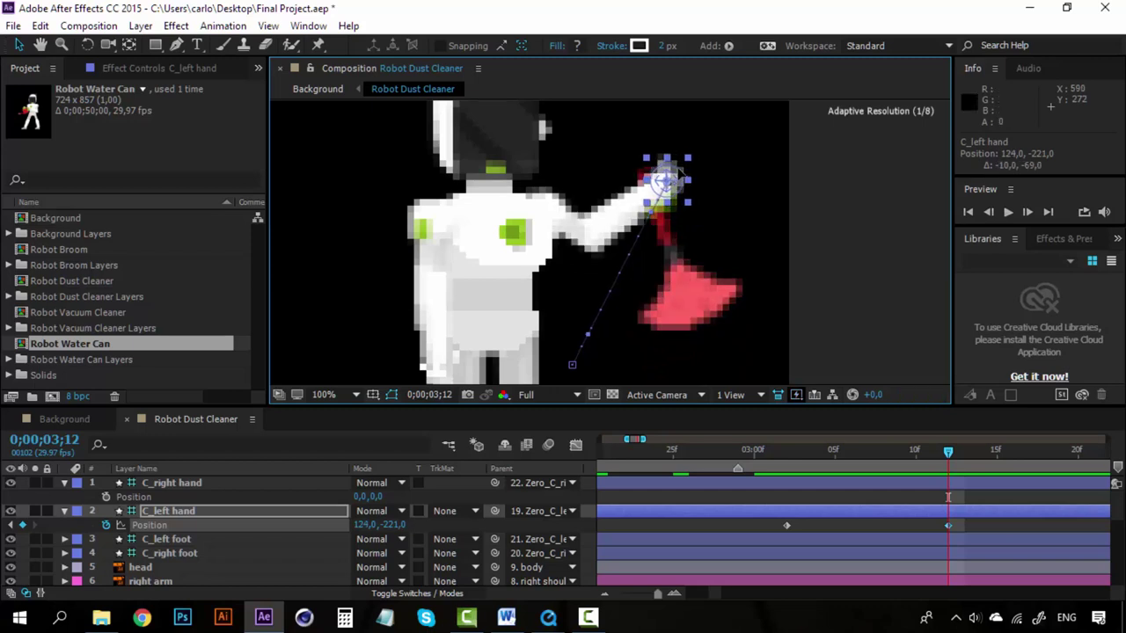
Check the raised duster pose against the furniture in the Background composition and return to Robot Dust Cleaner
key("comma")
key("comma")
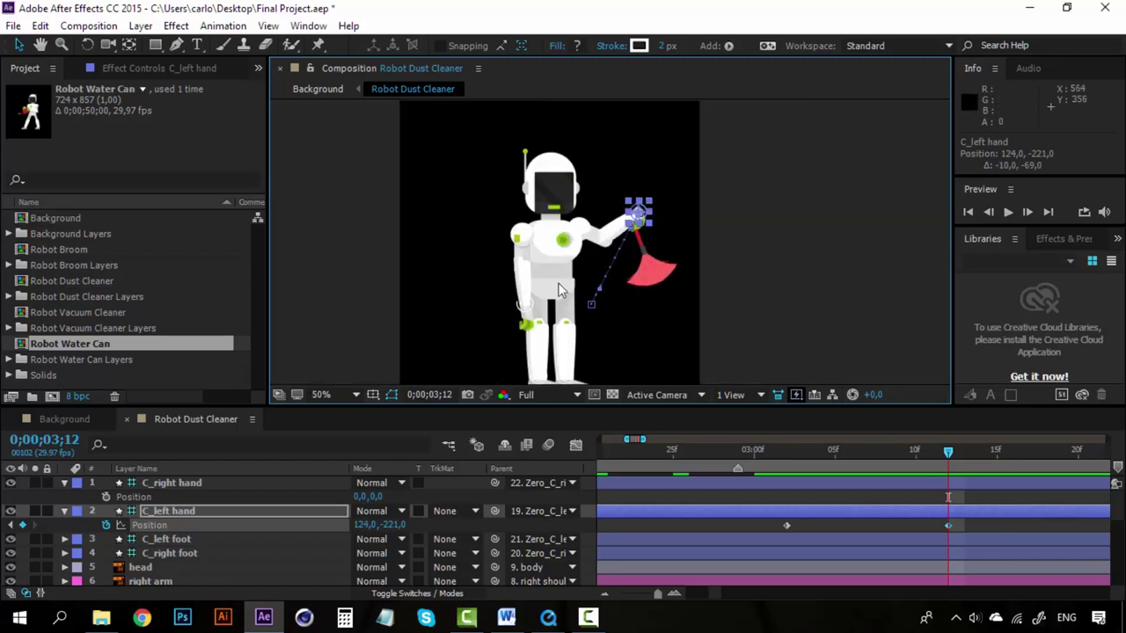
left_click(64, 419)
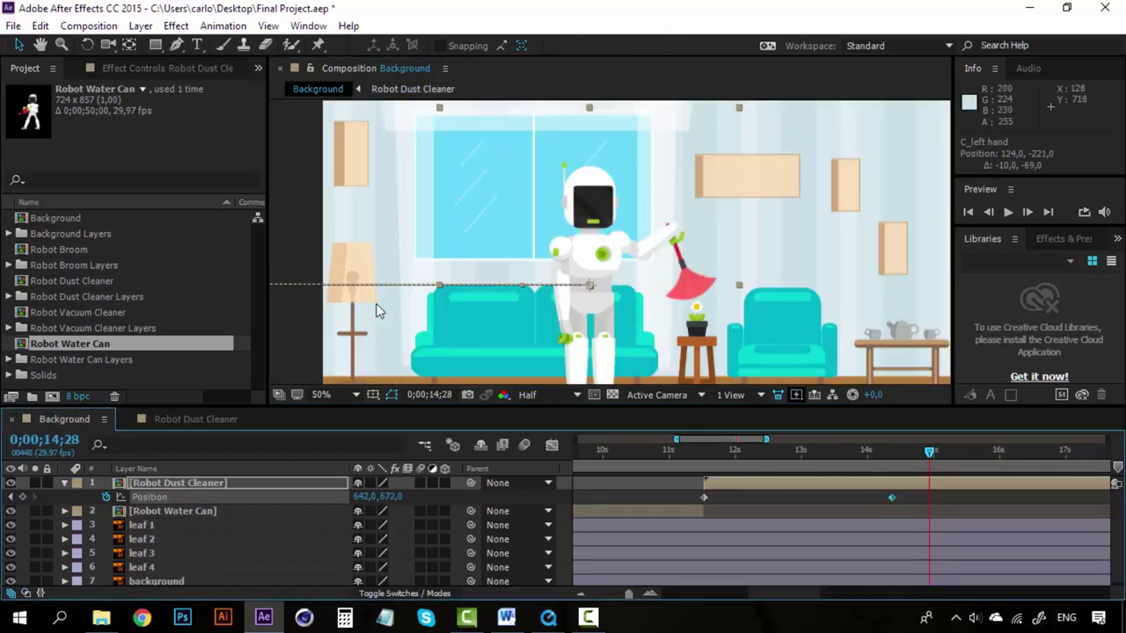
left_click(193, 419)
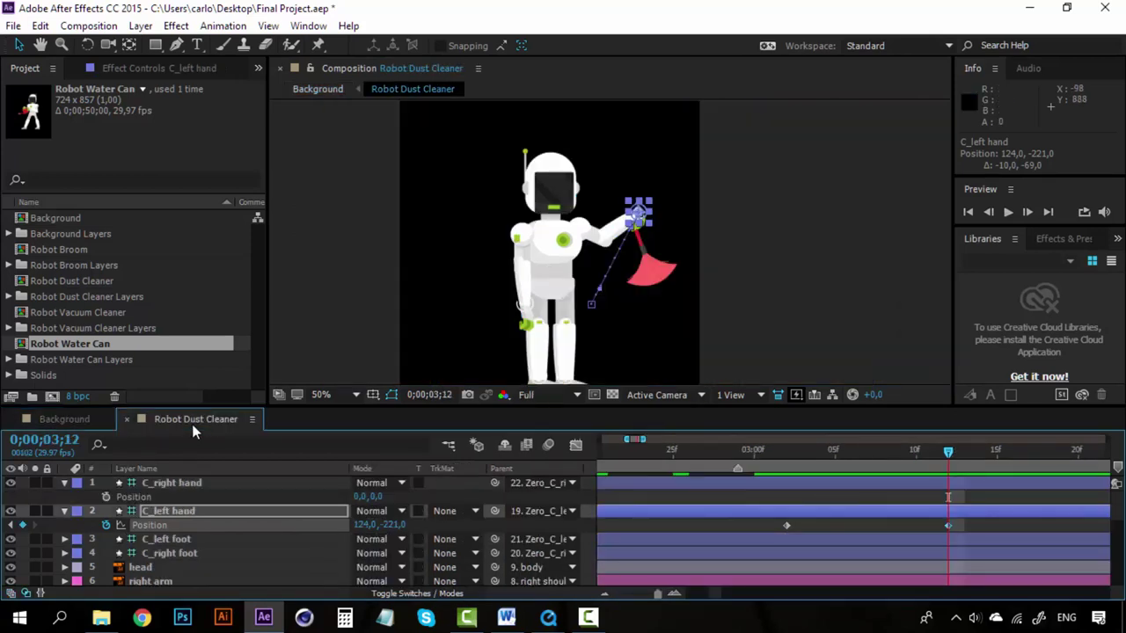
scroll(641, 236, "up", 2)
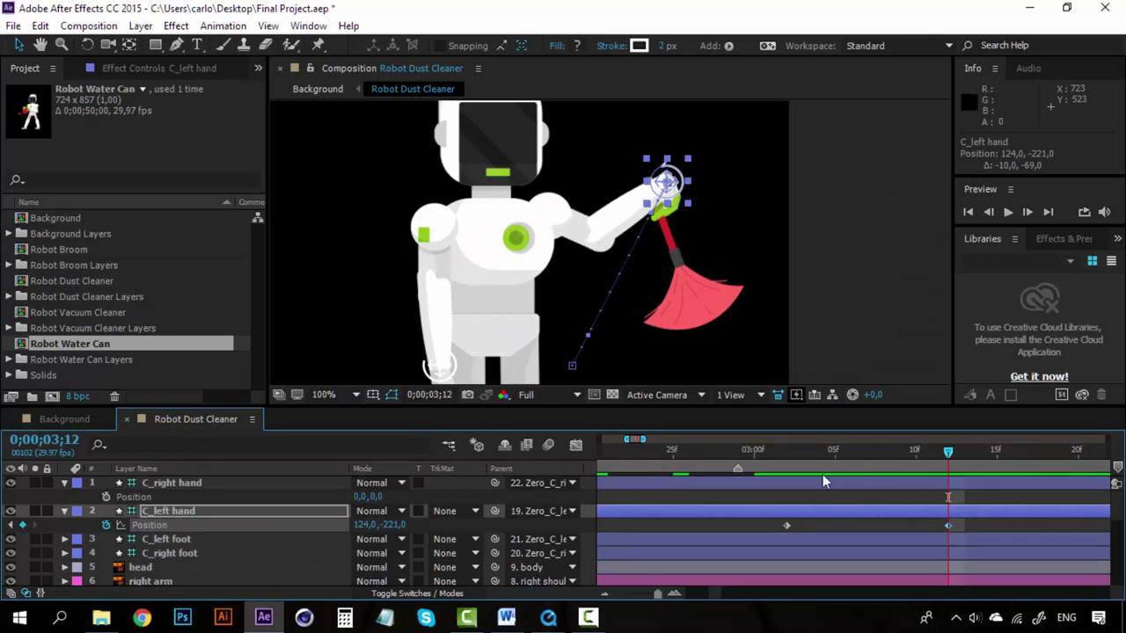
Set a starting Rotation keyframe on C_left hand at 0;00;03;02 and show its Position and Rotation together
left_click(197, 515)
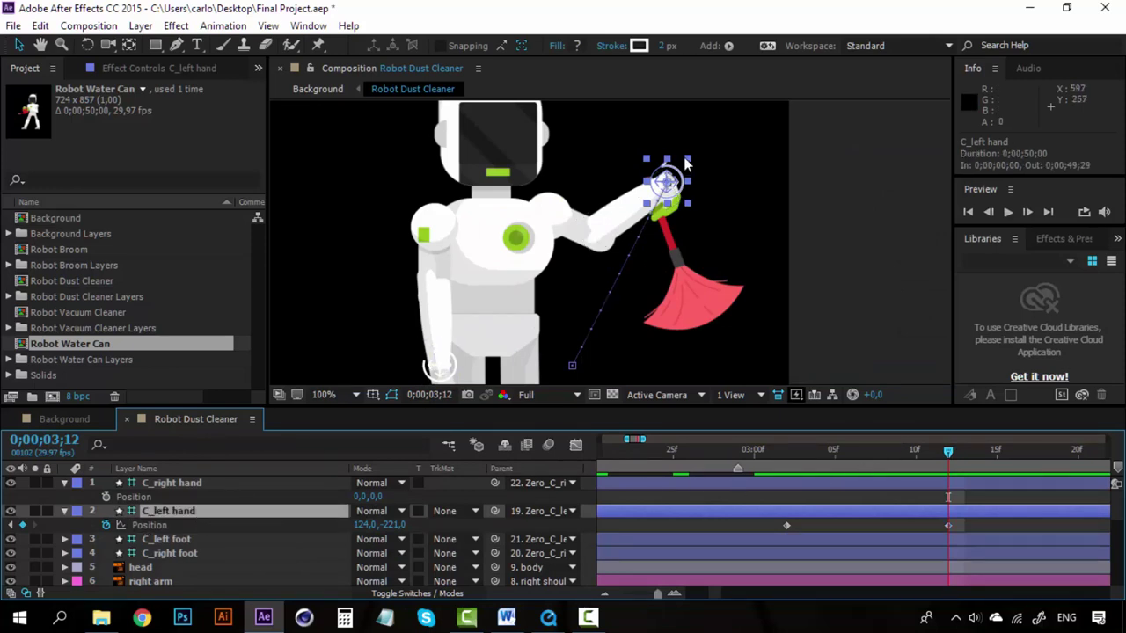
left_click(786, 452)
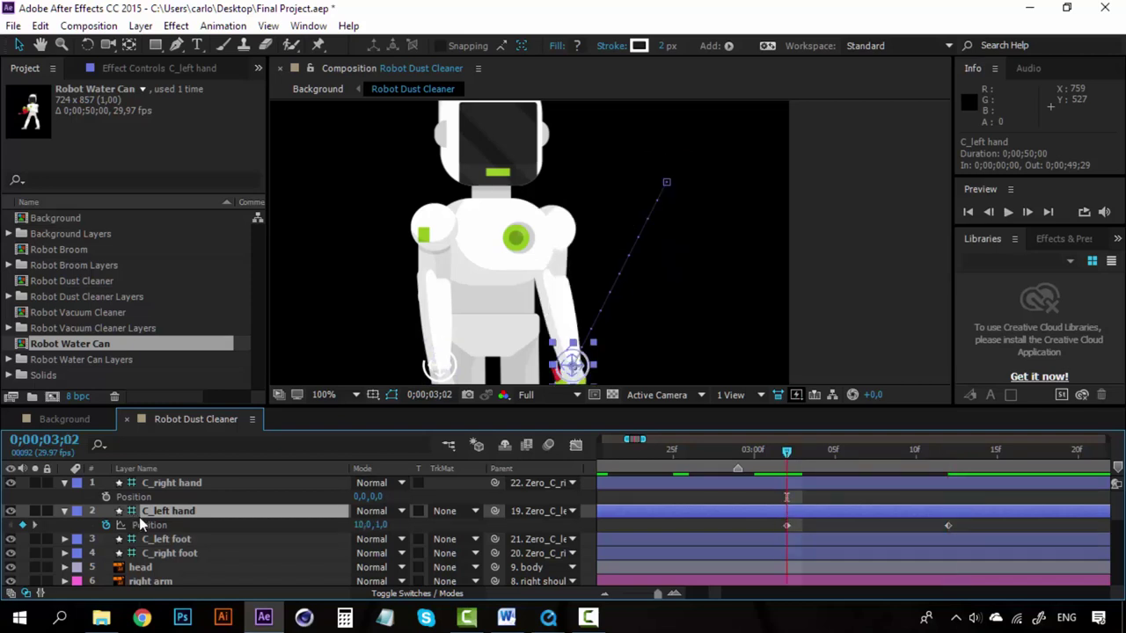
key("r")
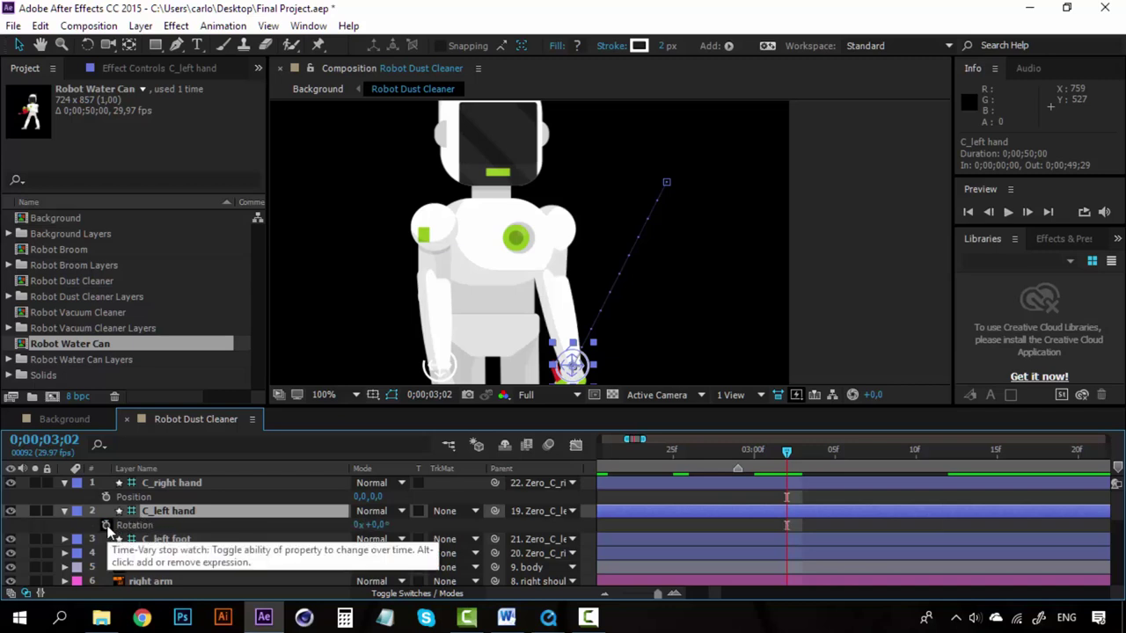
left_click(107, 525)
left_click(203, 512)
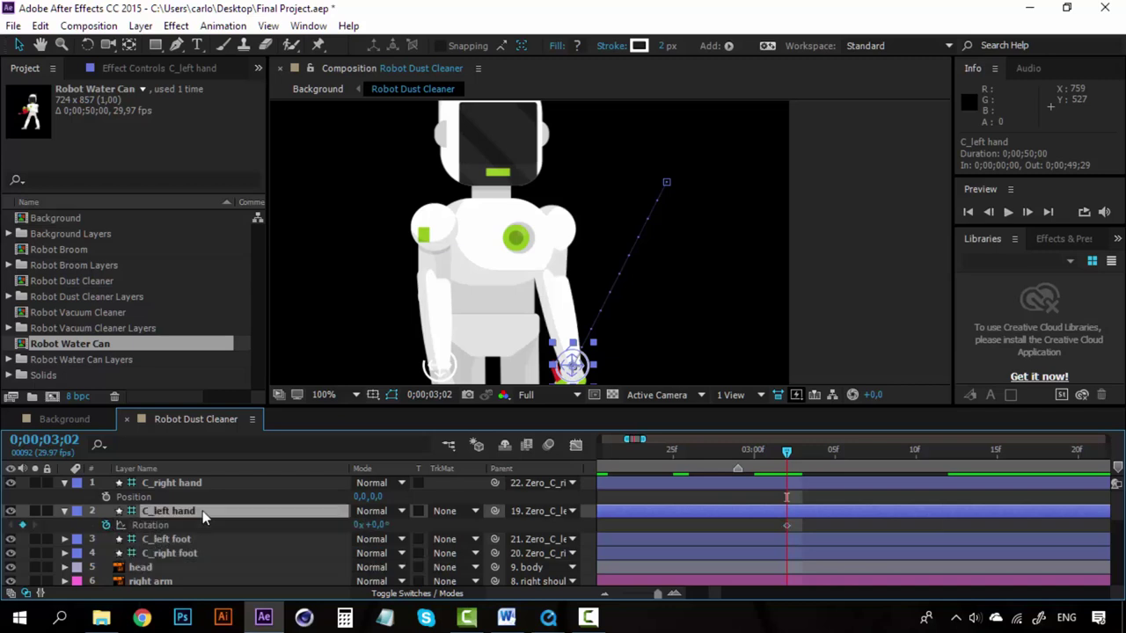
key("shift+p")
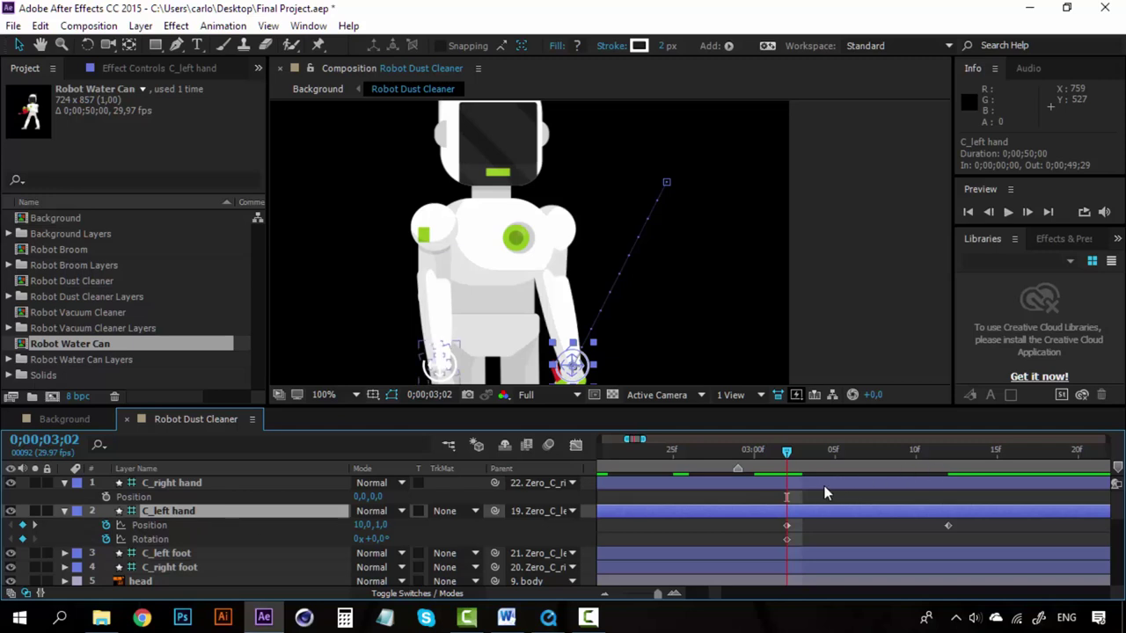
Adjust the C_left hand controller's Rotation at 0;00;03;12
left_click(946, 452)
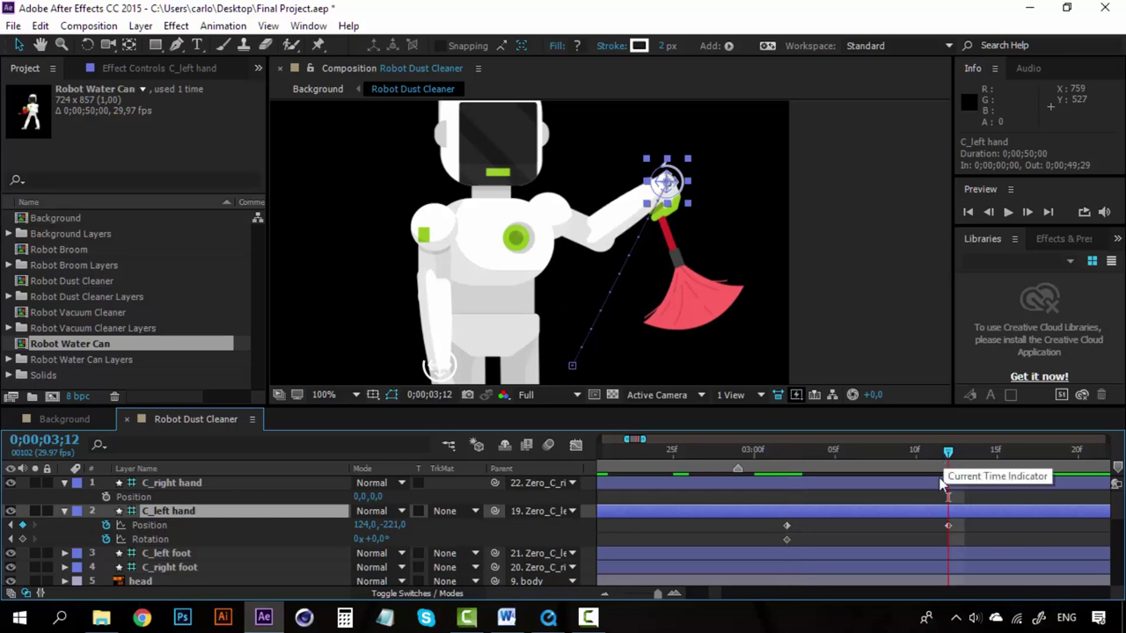
left_click(22, 525)
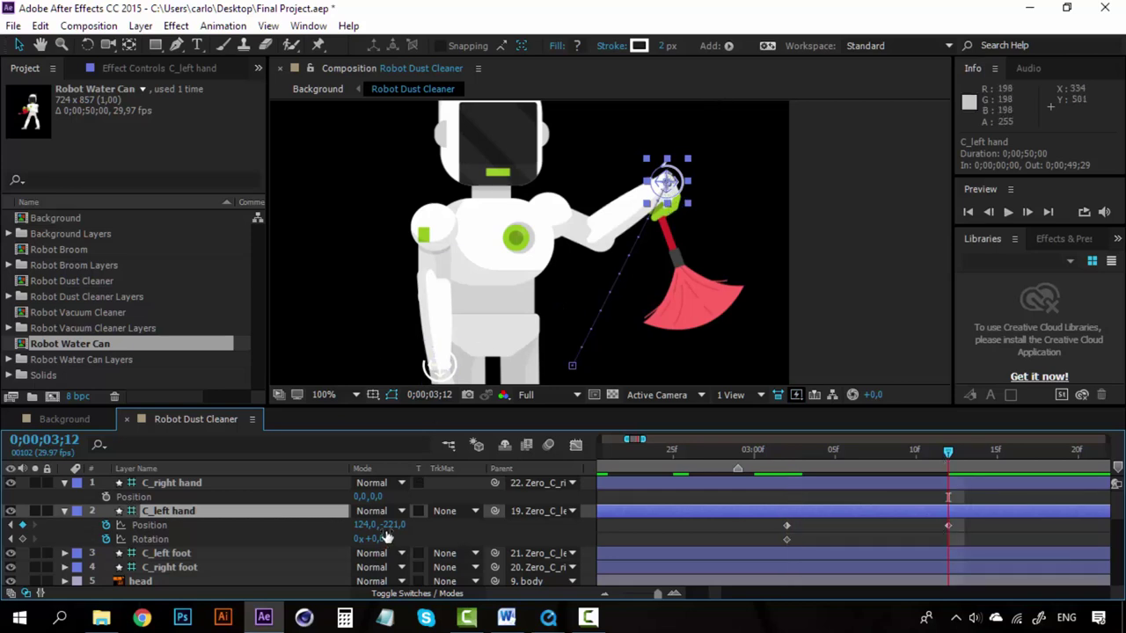
Set the C_left hand rotation to -175° at 0;00;03;12 and preview the arm raise from 0;00;03;02
left_click_drag(378, 543, 258, 540)
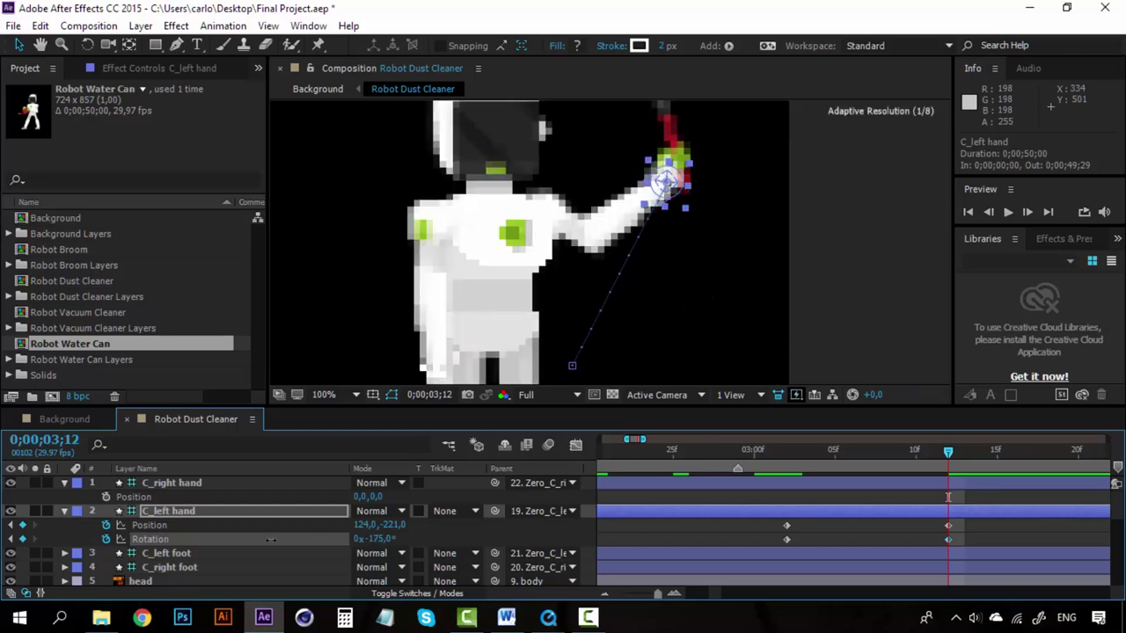
left_click_drag(524, 232, 500, 323)
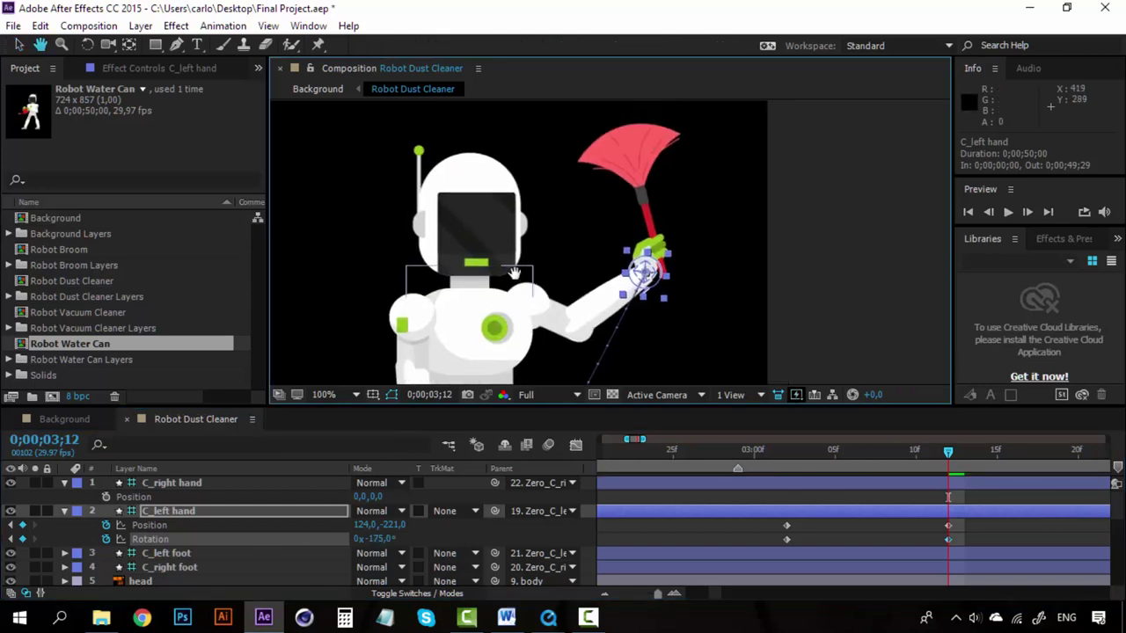
key("v")
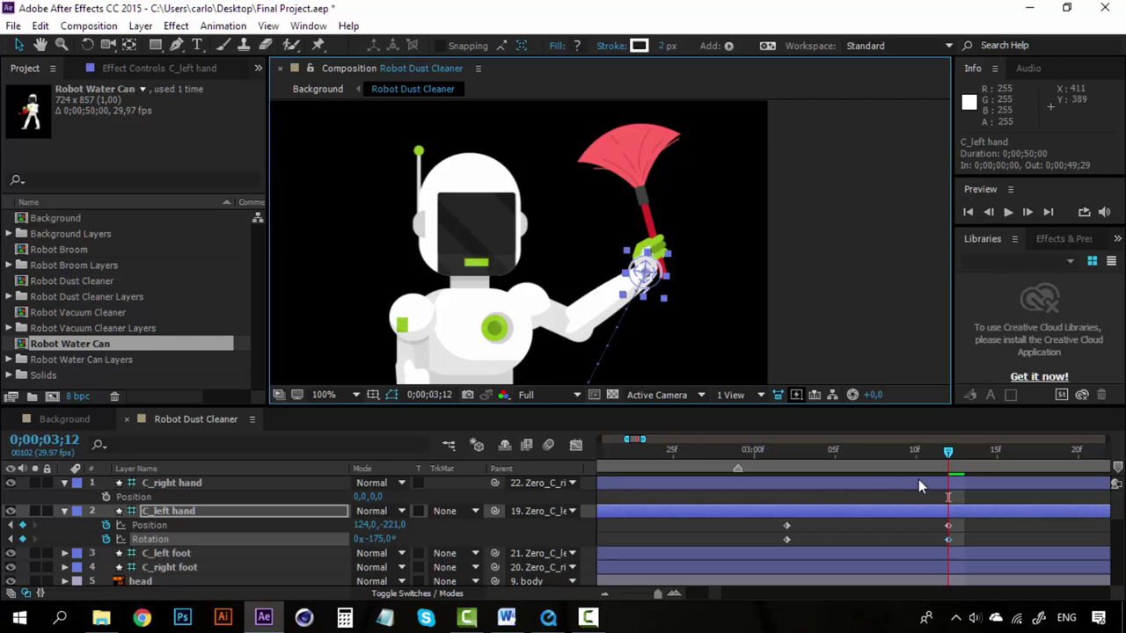
left_click(786, 450)
key("space")
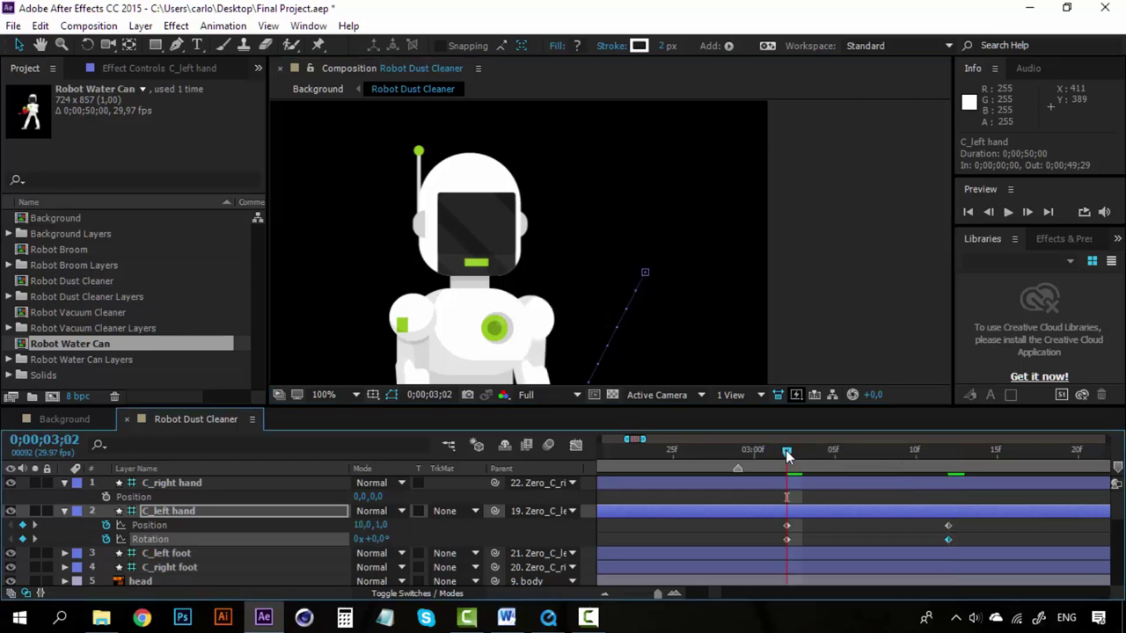
key("space")
Apply Easy Ease to the position and rotation keyframes of C_left hand and play back the eased arm raise
left_click_drag(970, 525, 778, 544)
right_click(787, 542)
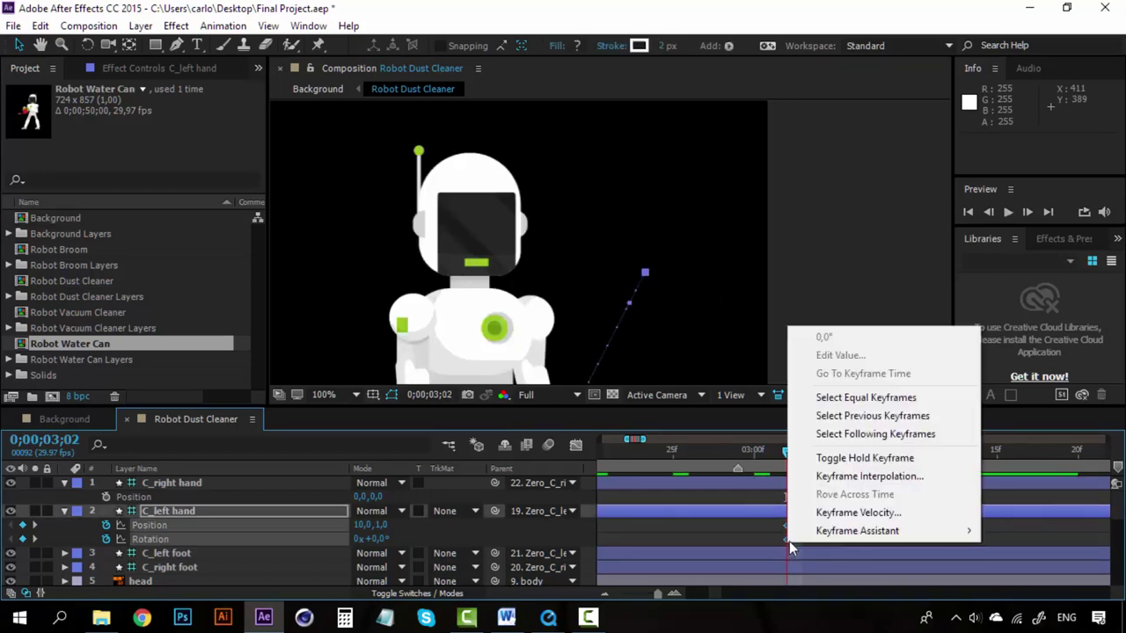
mouse_move(861, 532)
left_click(599, 425)
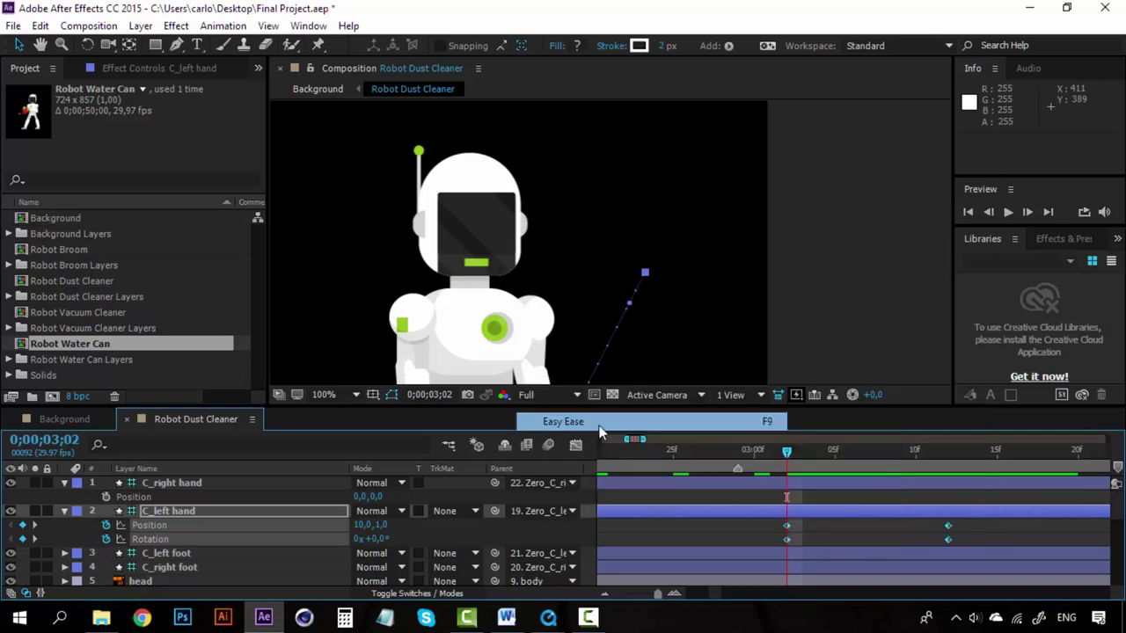
left_click(699, 523)
key("space")
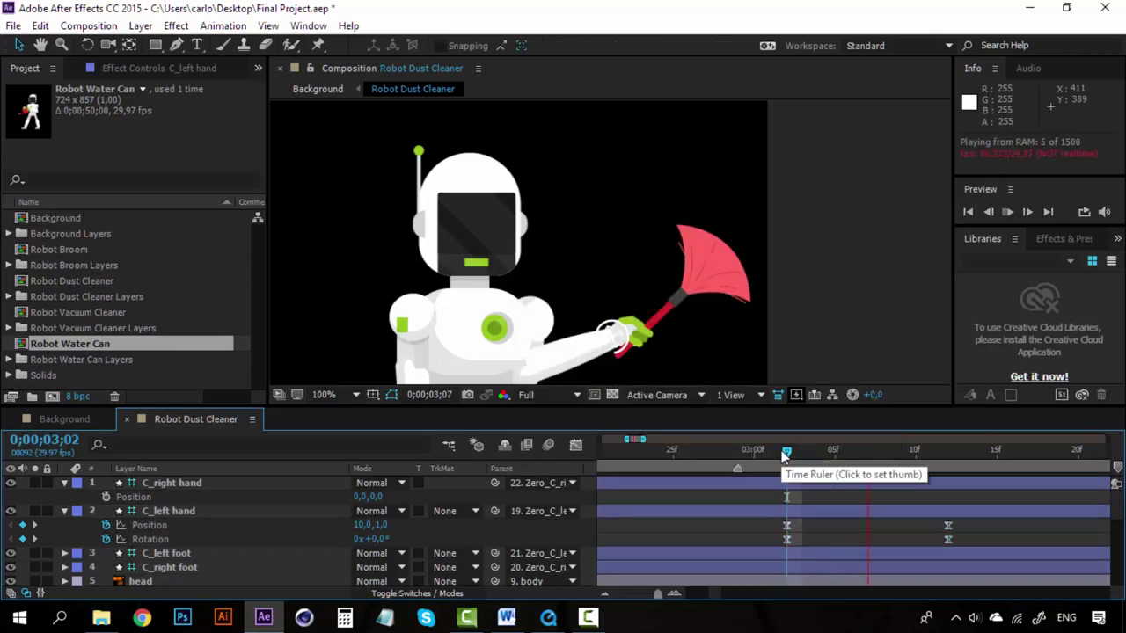
key("space")
Keyframe C_left hand at 0;00;03;22 with position 77, -221 and rotation -189°, and preview the swing from 0;00;03;12
left_click_drag(789, 459, 949, 453)
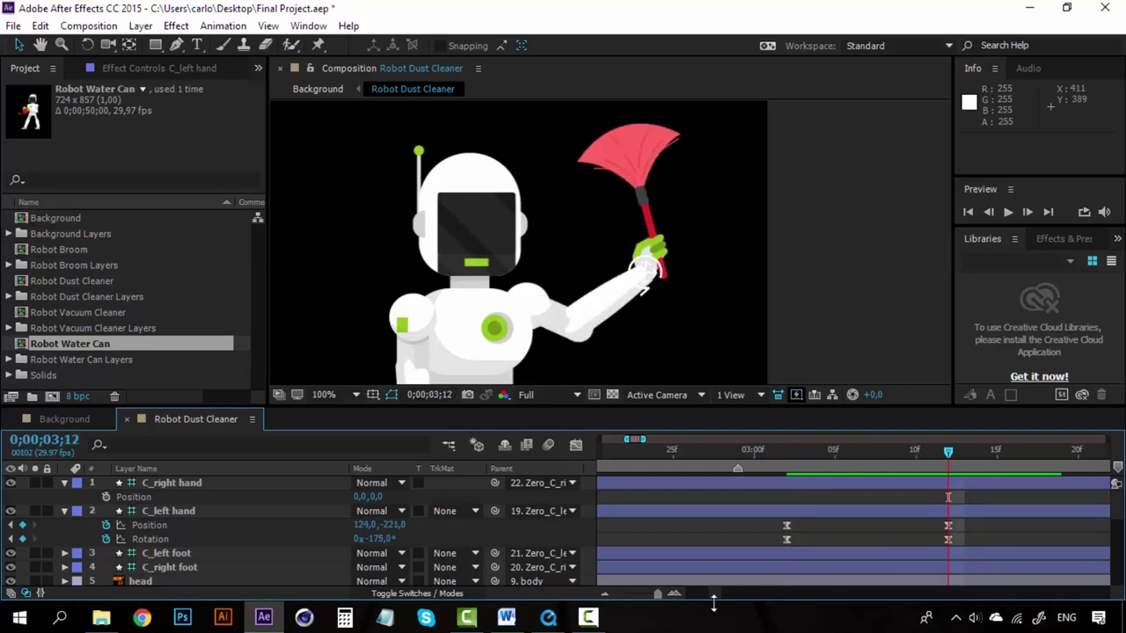
left_click_drag(715, 598, 720, 598)
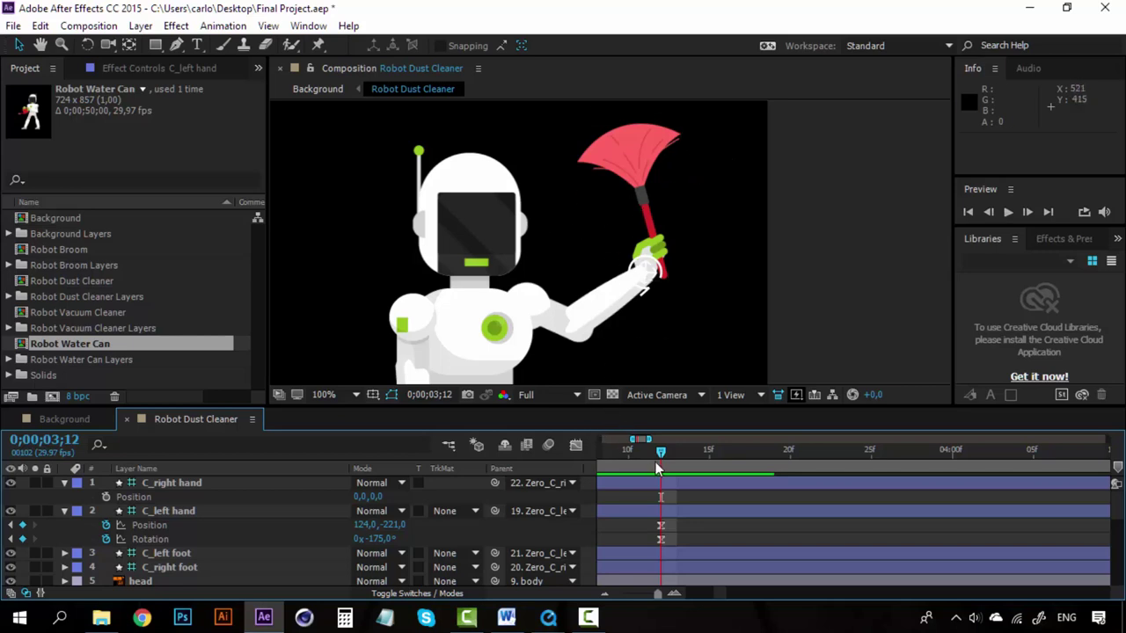
left_click(789, 454)
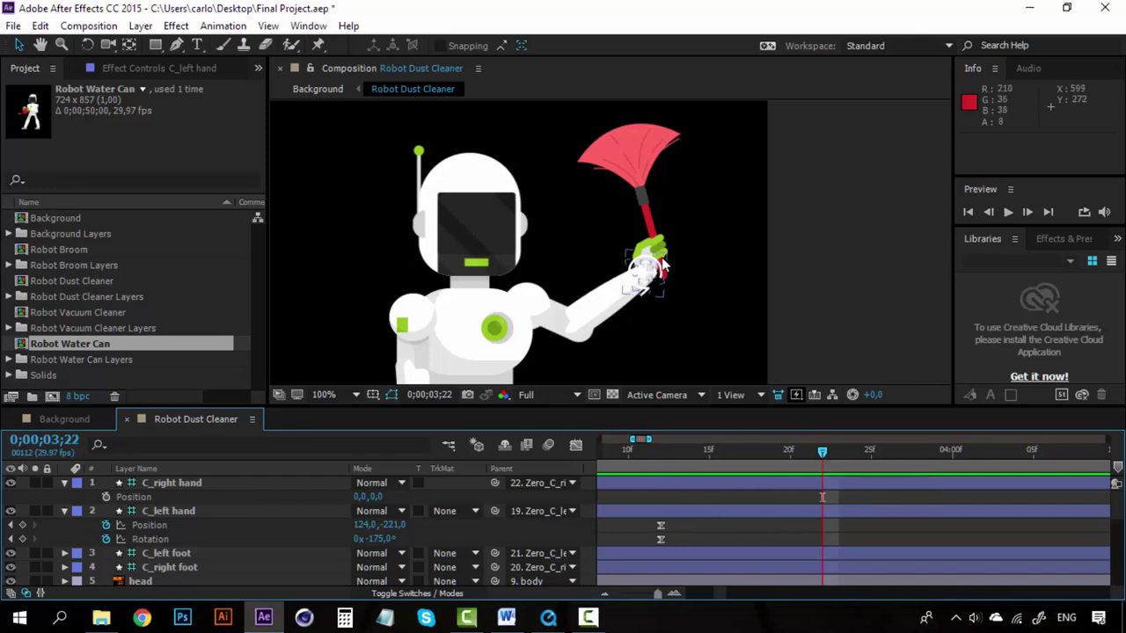
mouse_move(641, 264)
left_mouse_down()
mouse_move(598, 269)
mouse_move(622, 267)
left_mouse_up()
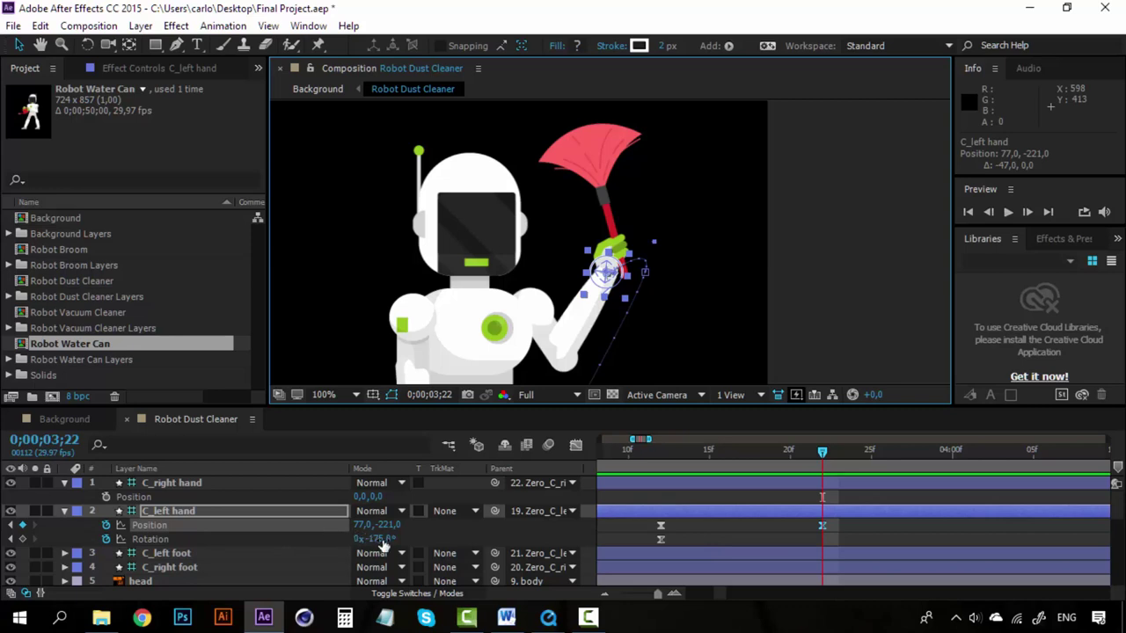
left_click_drag(381, 545, 378, 545)
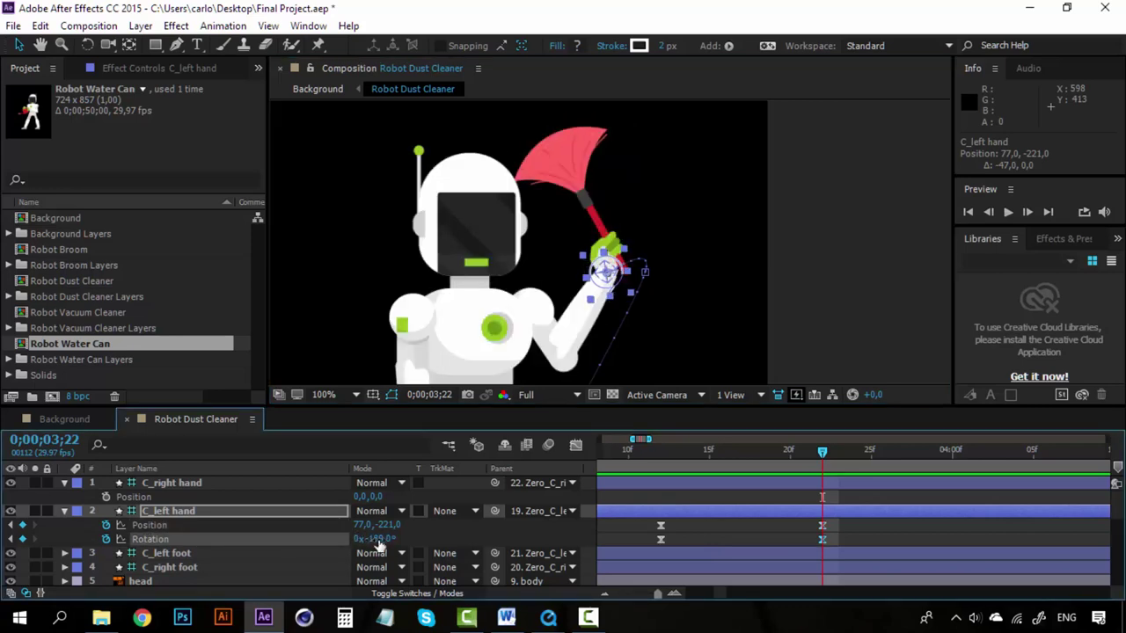
left_click(663, 452)
key("space")
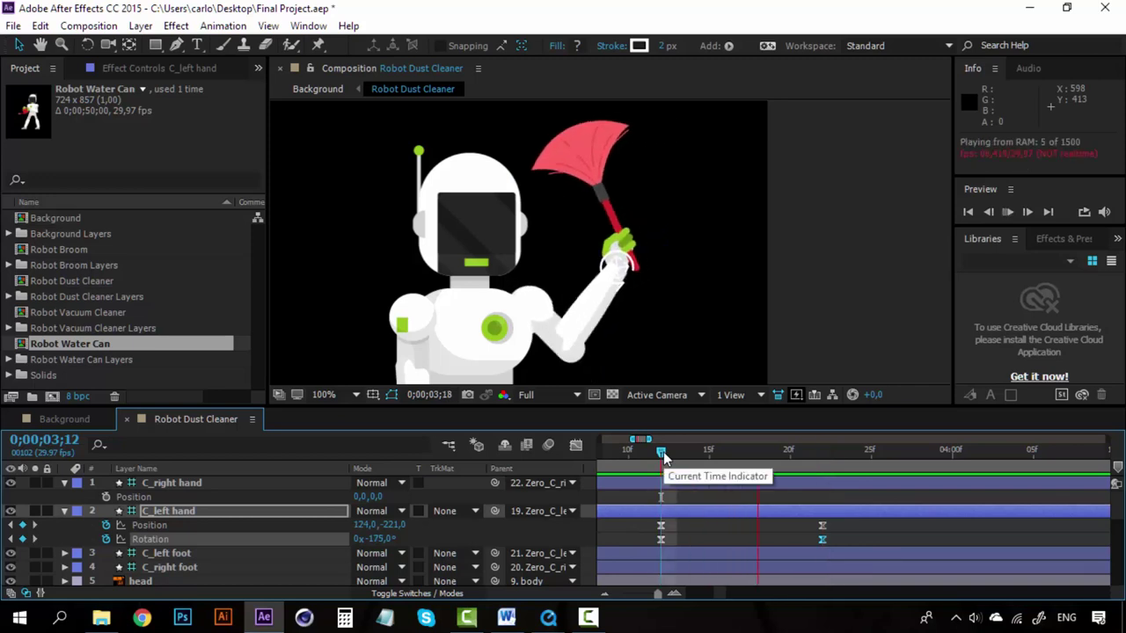
left_click_drag(663, 453, 821, 447)
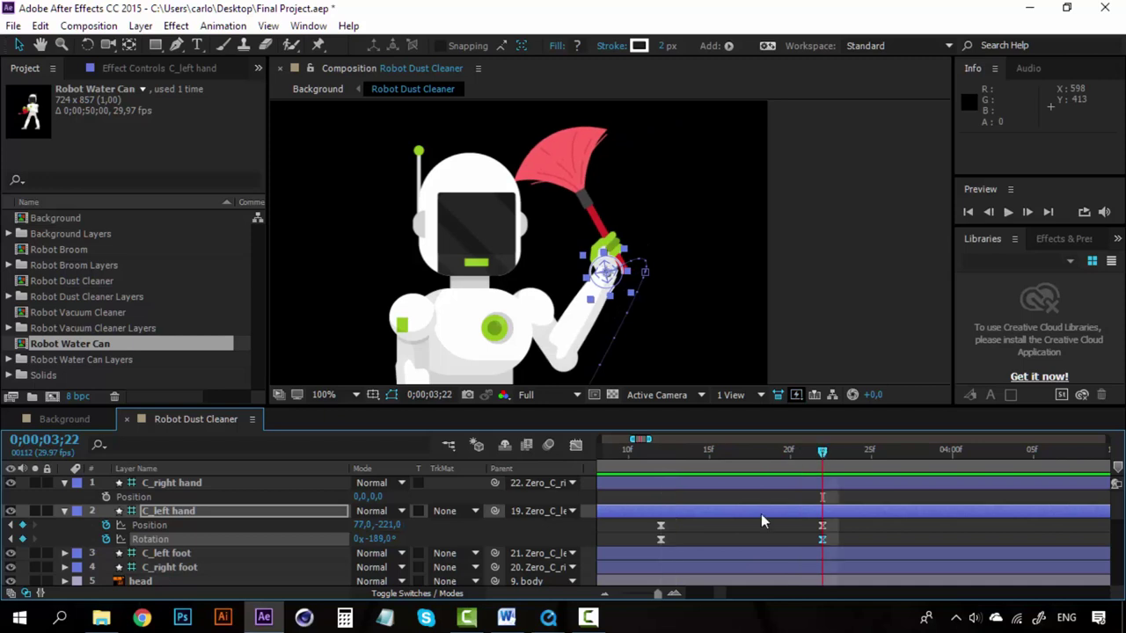
left_click(605, 595)
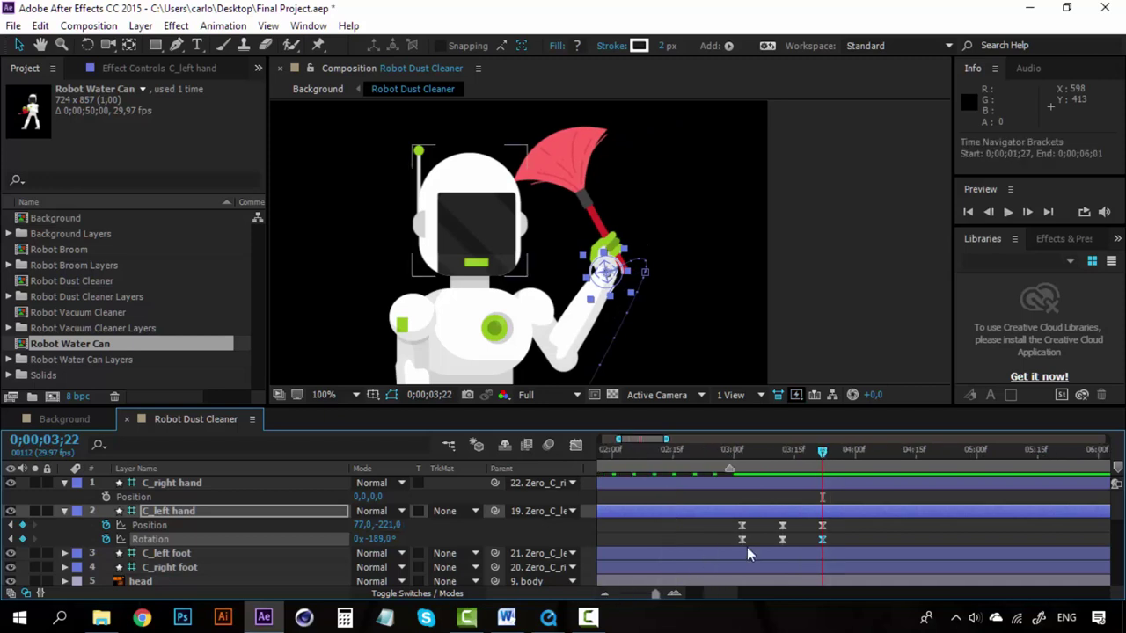
left_click_drag(845, 524, 736, 545)
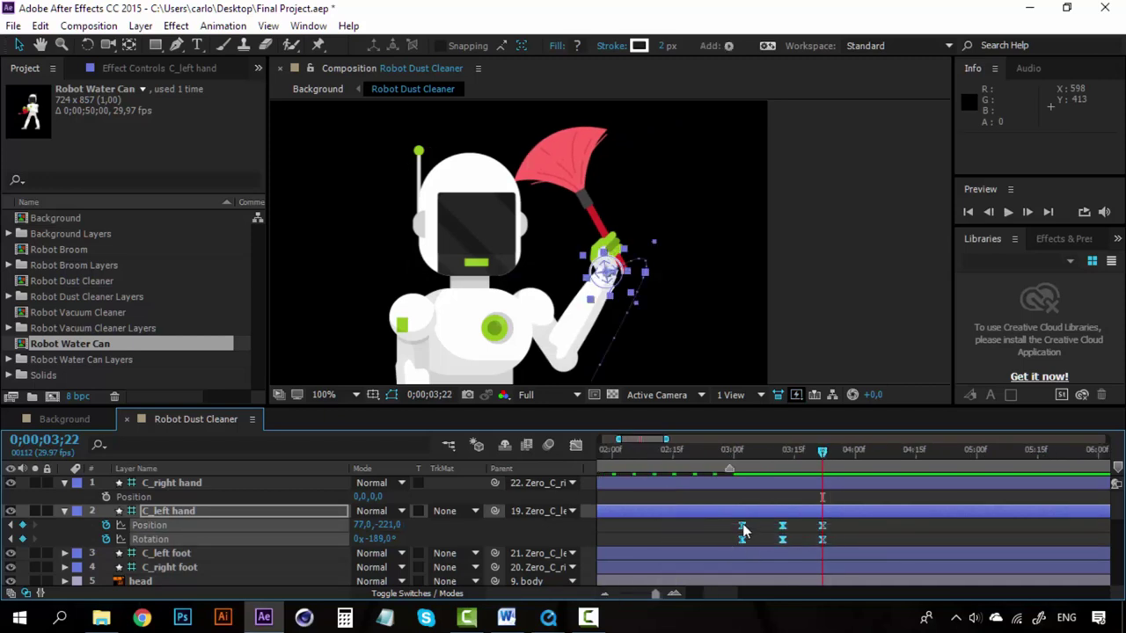
right_click(742, 526)
left_click(828, 457)
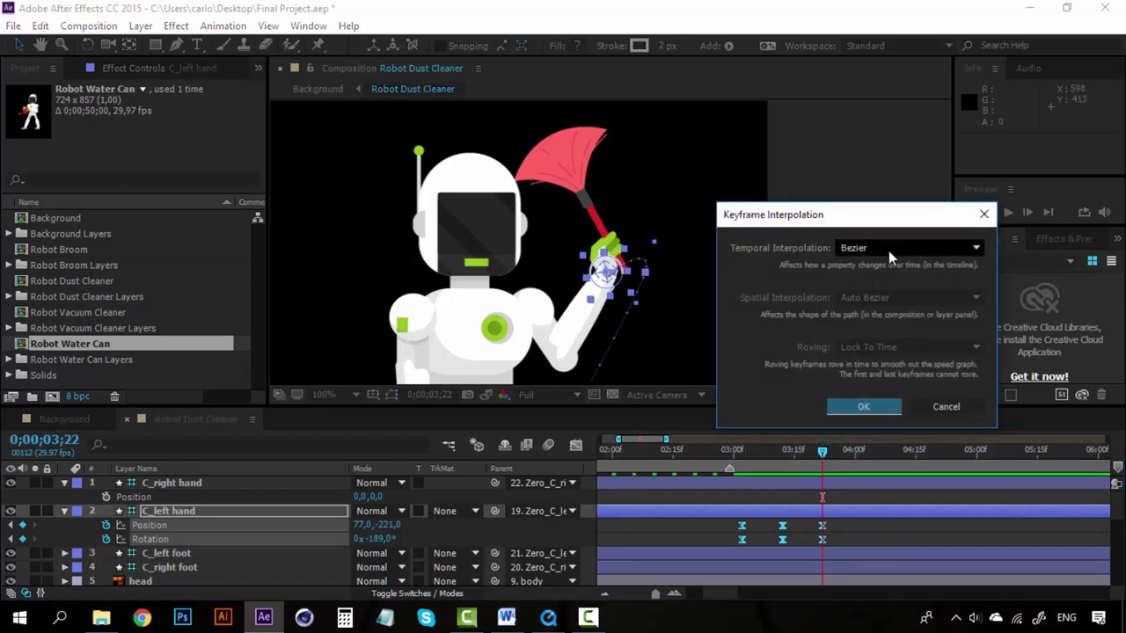
key("Return")
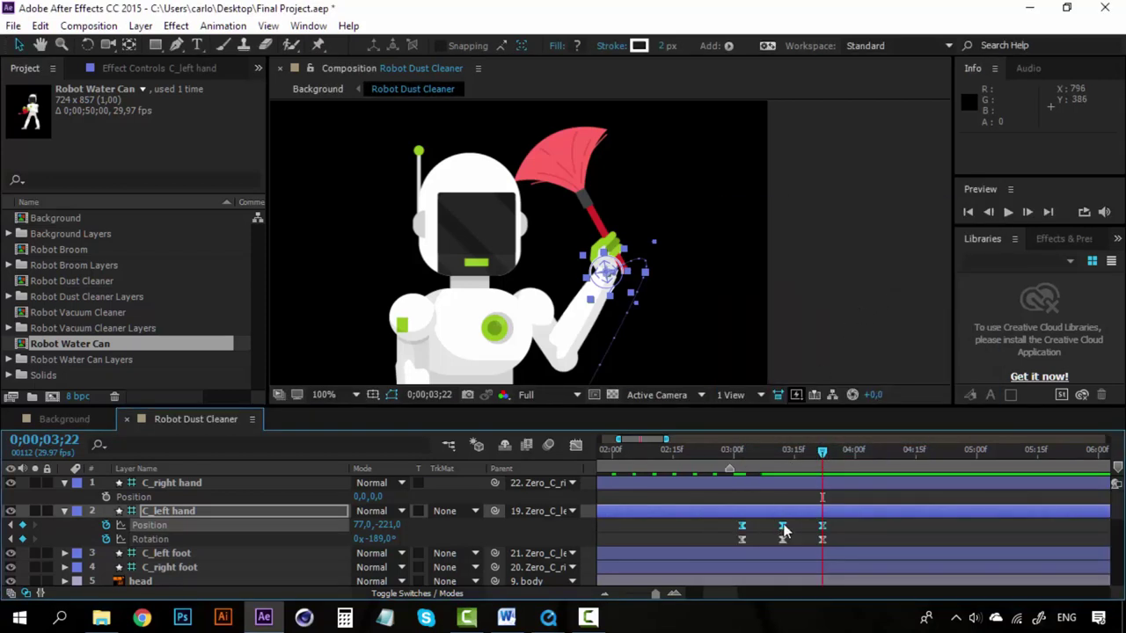
Set the spatial interpolation of the C_left hand position keyframes to Linear and check the motion up to 0;00;03;12
right_click(783, 527)
left_click(849, 455)
left_click(877, 299)
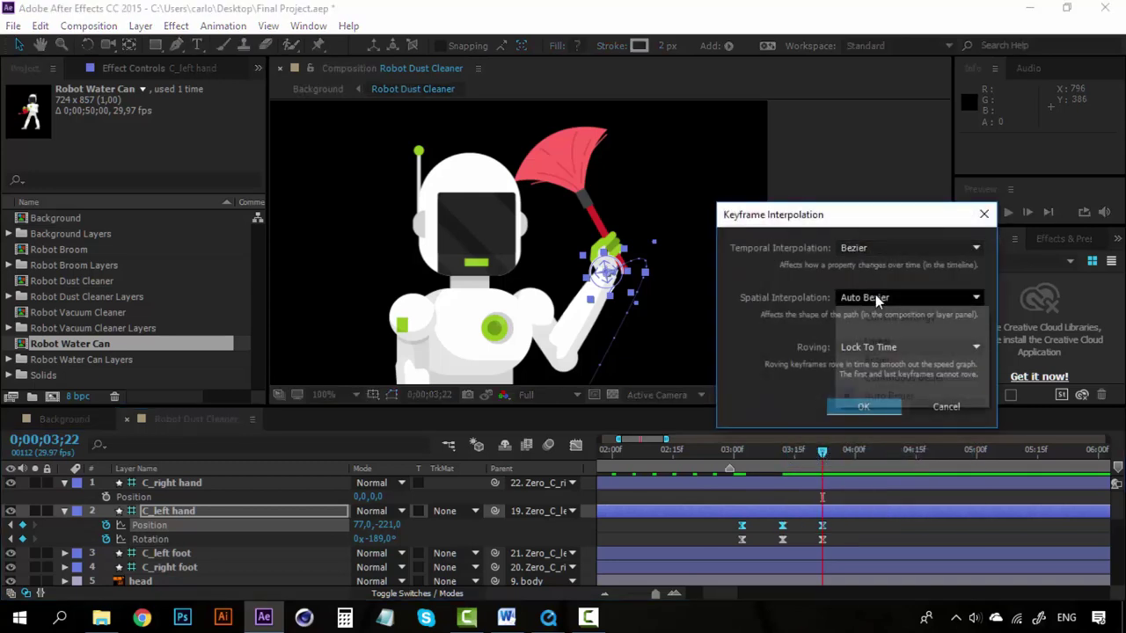
left_click(869, 338)
left_click(853, 407)
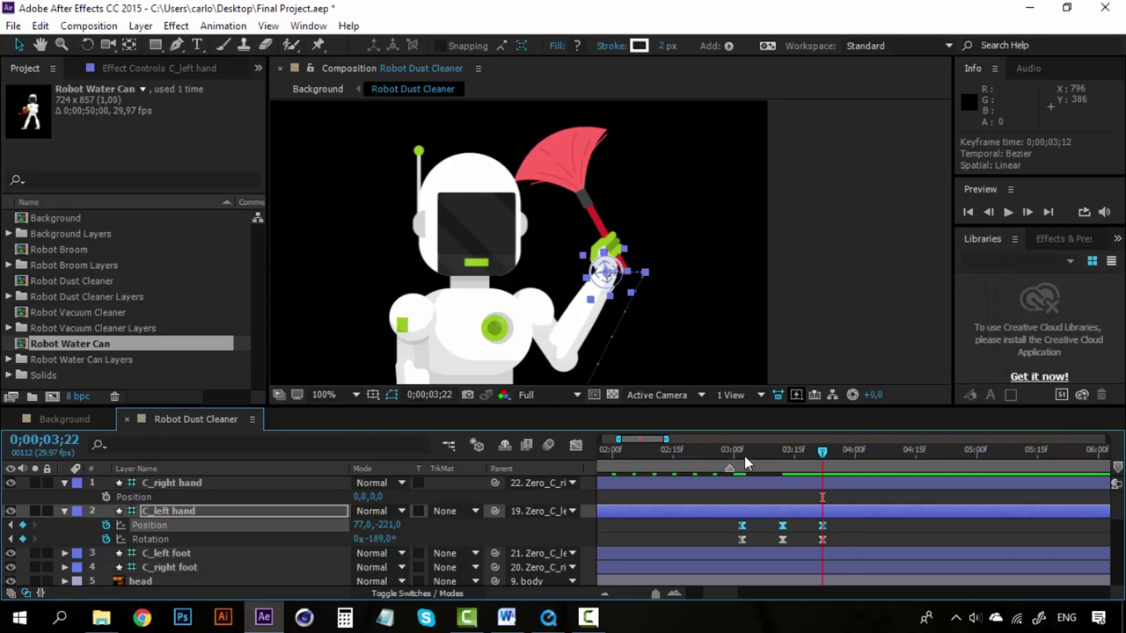
left_click_drag(744, 456, 781, 458)
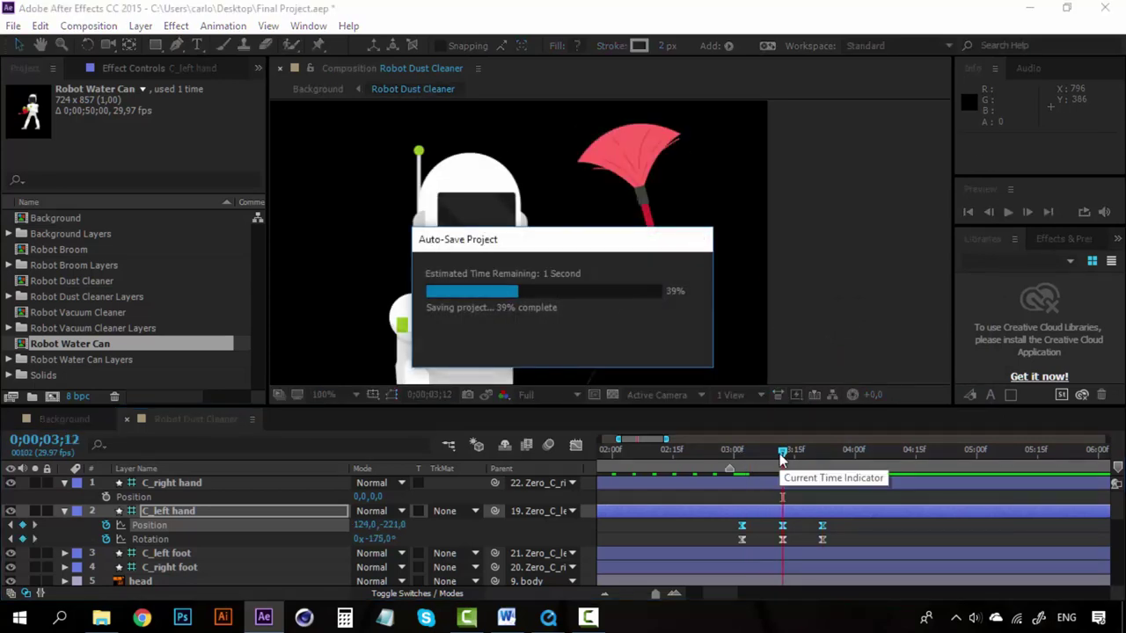
Copy the C_left hand position and rotation keyframes at 0;00;03;12 and paste them at 0;00;04;01
left_click_drag(782, 458, 859, 453)
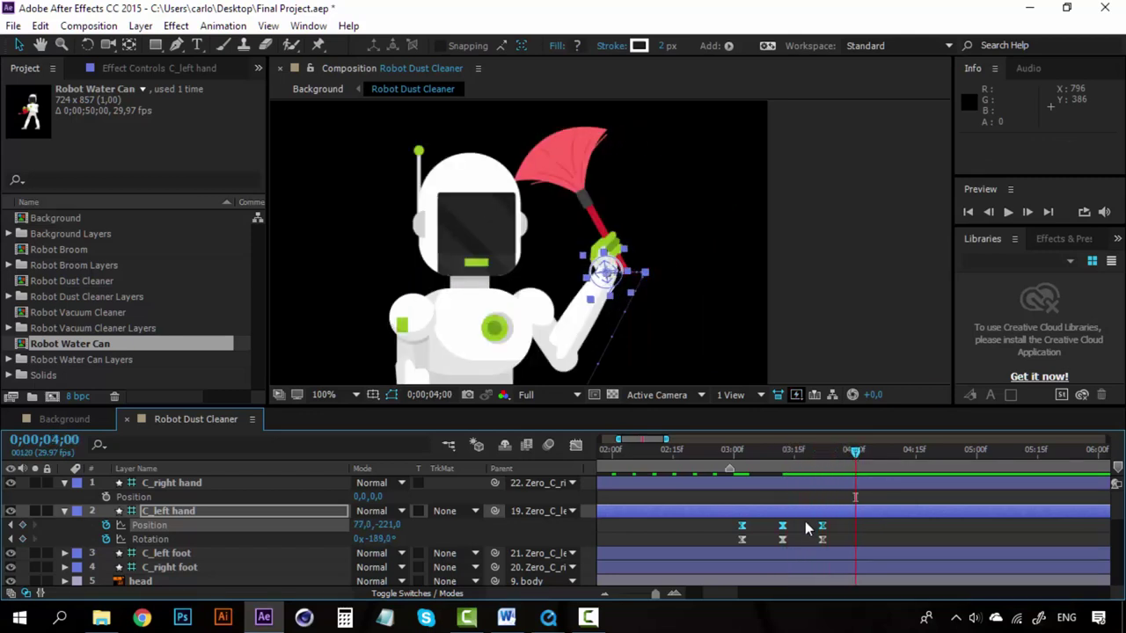
left_click_drag(805, 521, 774, 546)
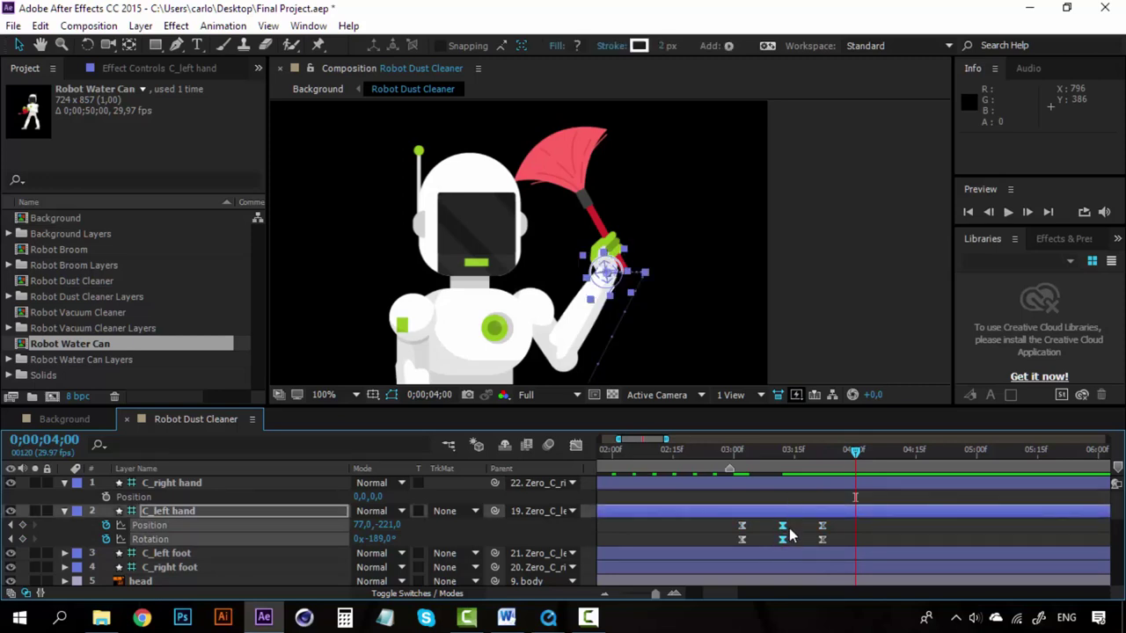
key("ctrl+c")
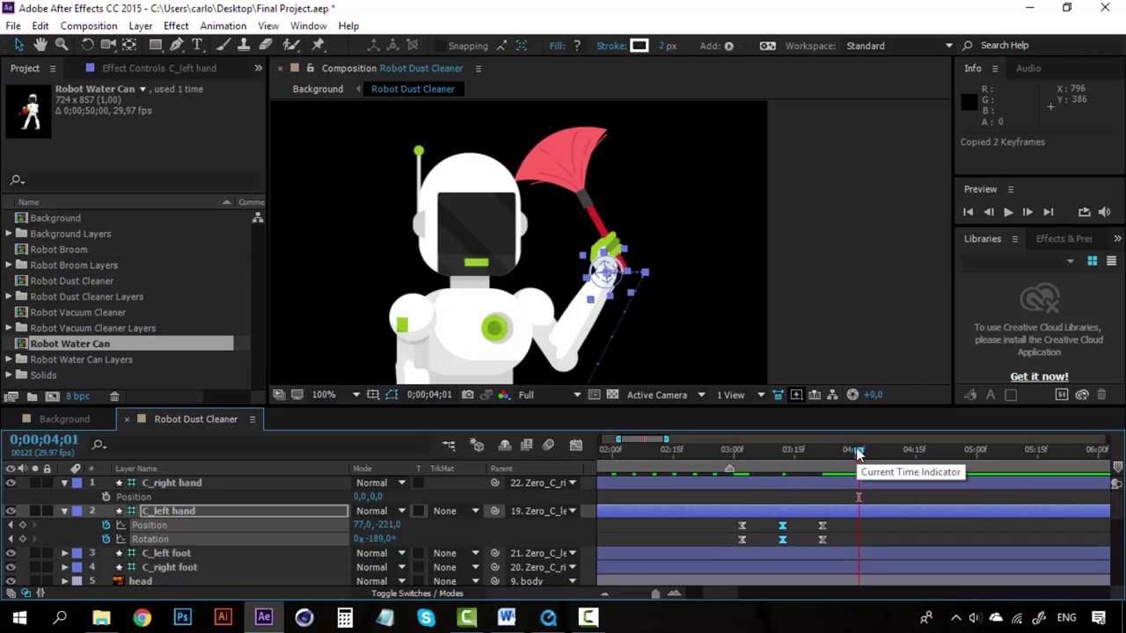
key("ctrl+v")
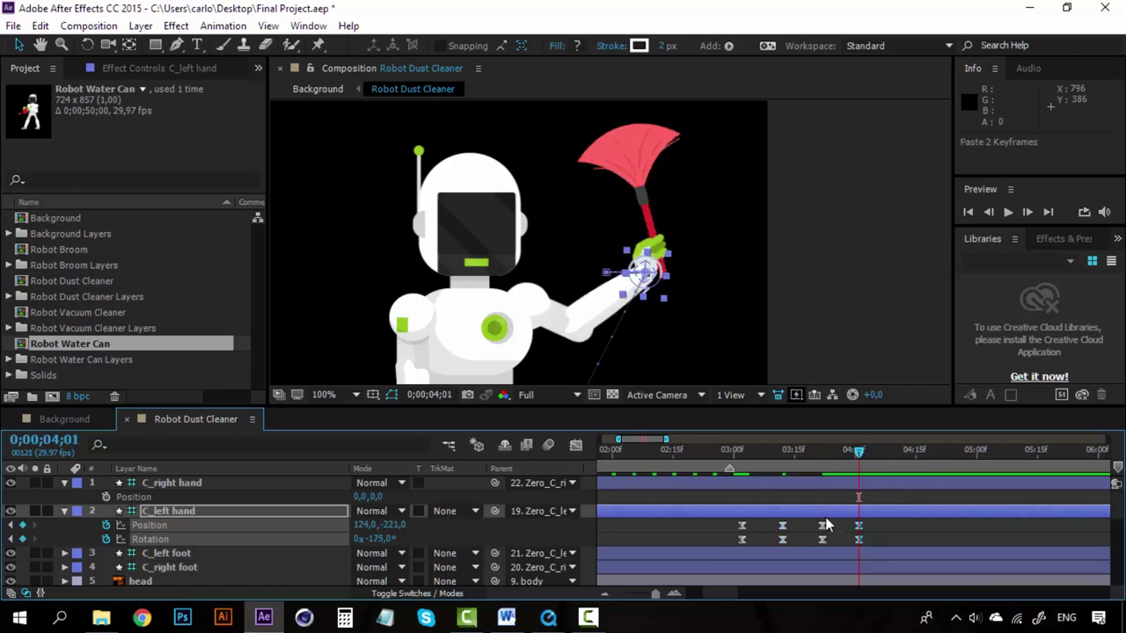
Copy the C_left hand keyframes at 0;00;03;22 to 0;00;04;09 and preview the dusting motion from 0;00;03;06
left_click_drag(835, 523, 814, 544)
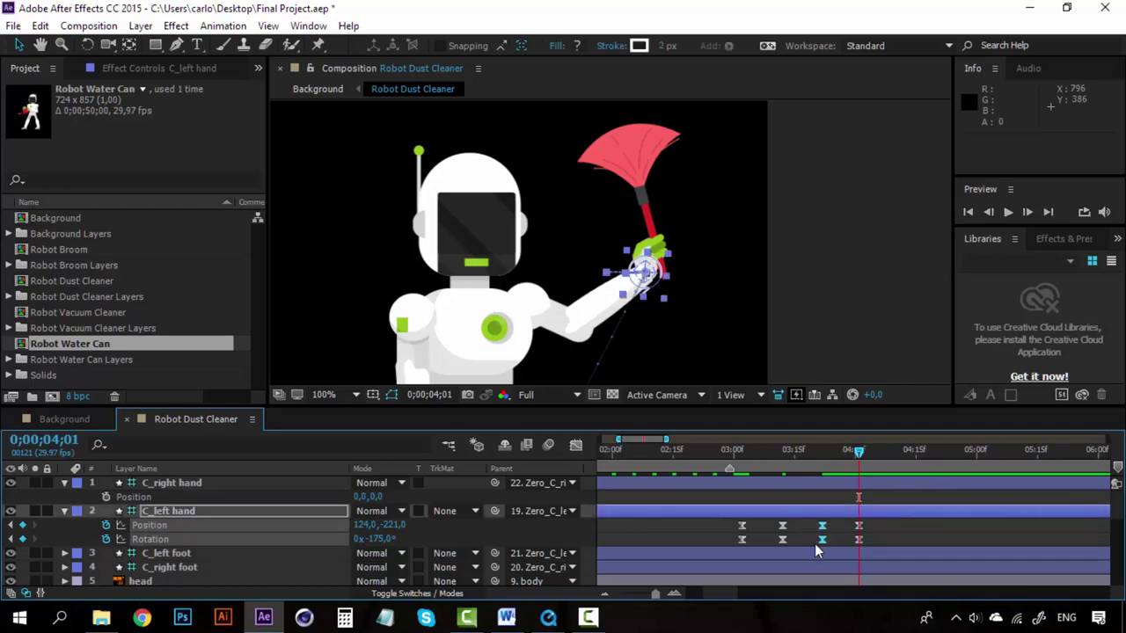
key("ctrl+c")
left_click(888, 451)
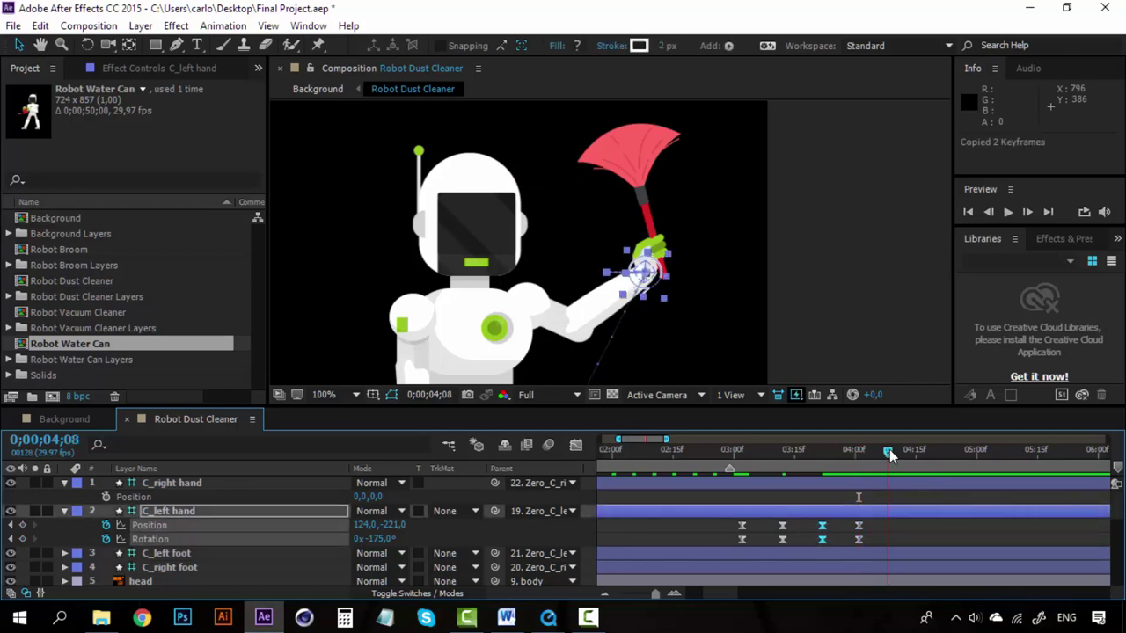
key("ctrl+v")
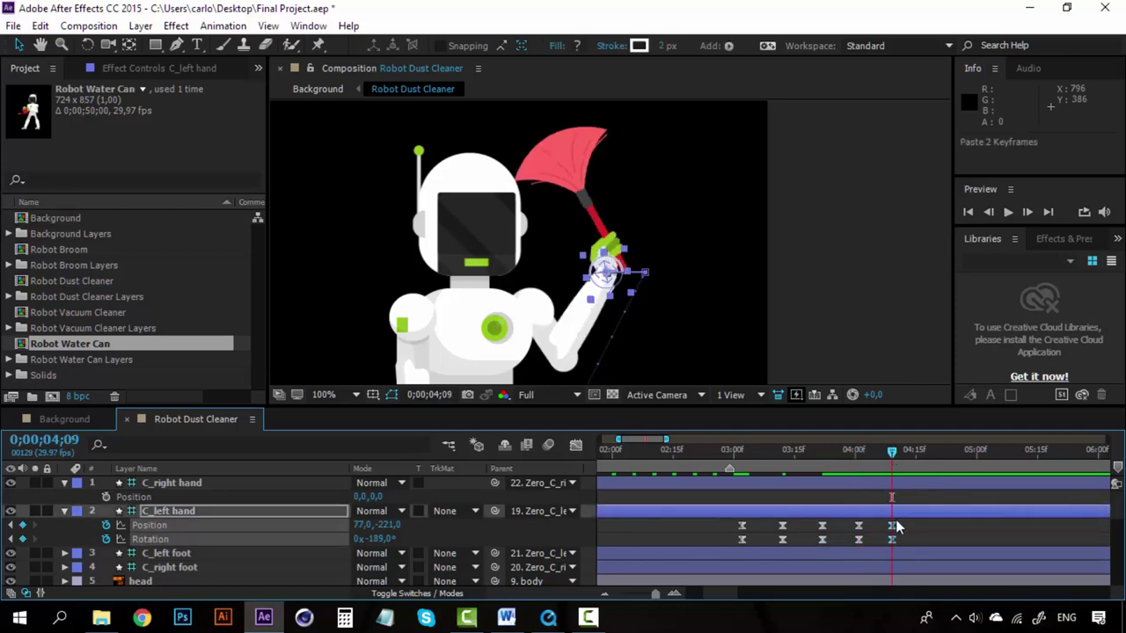
key("F2")
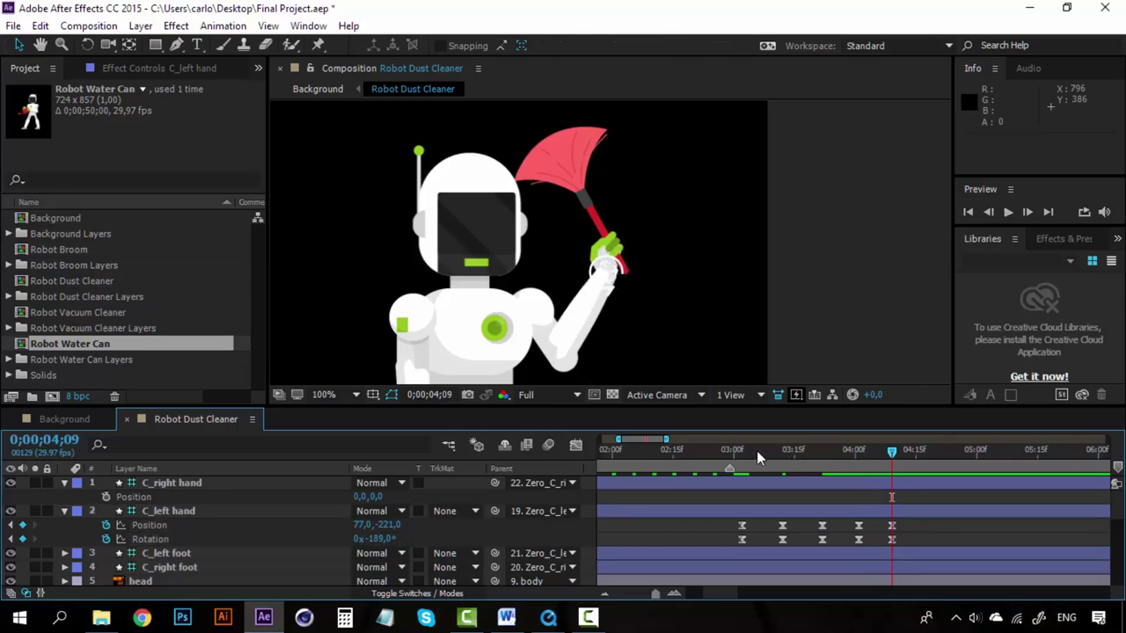
left_click(756, 450)
key("space")
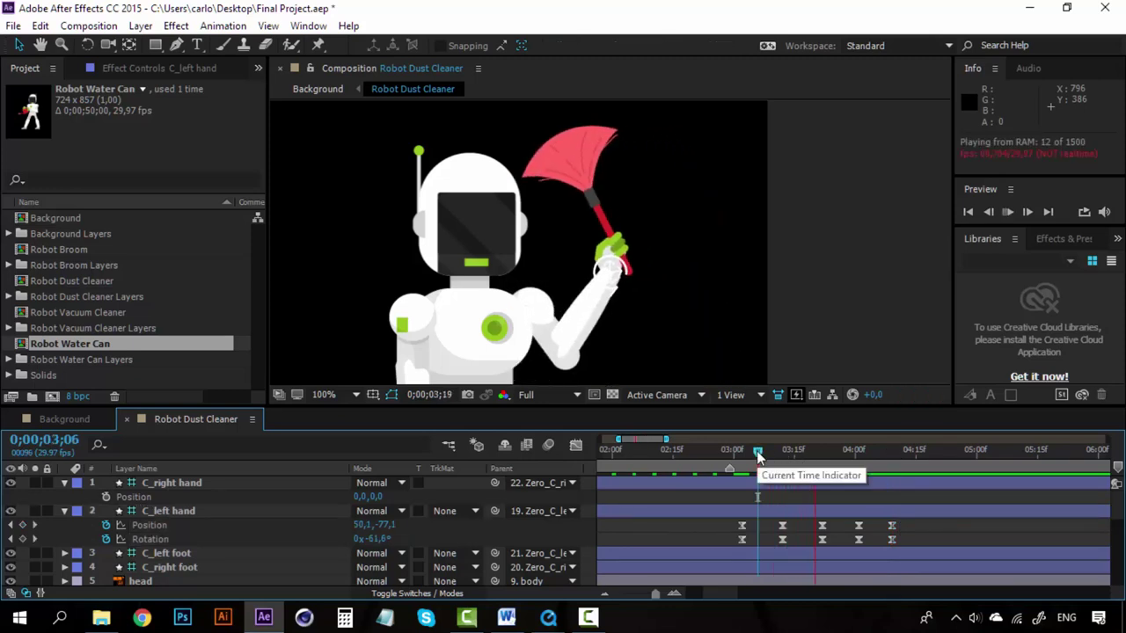
key("space")
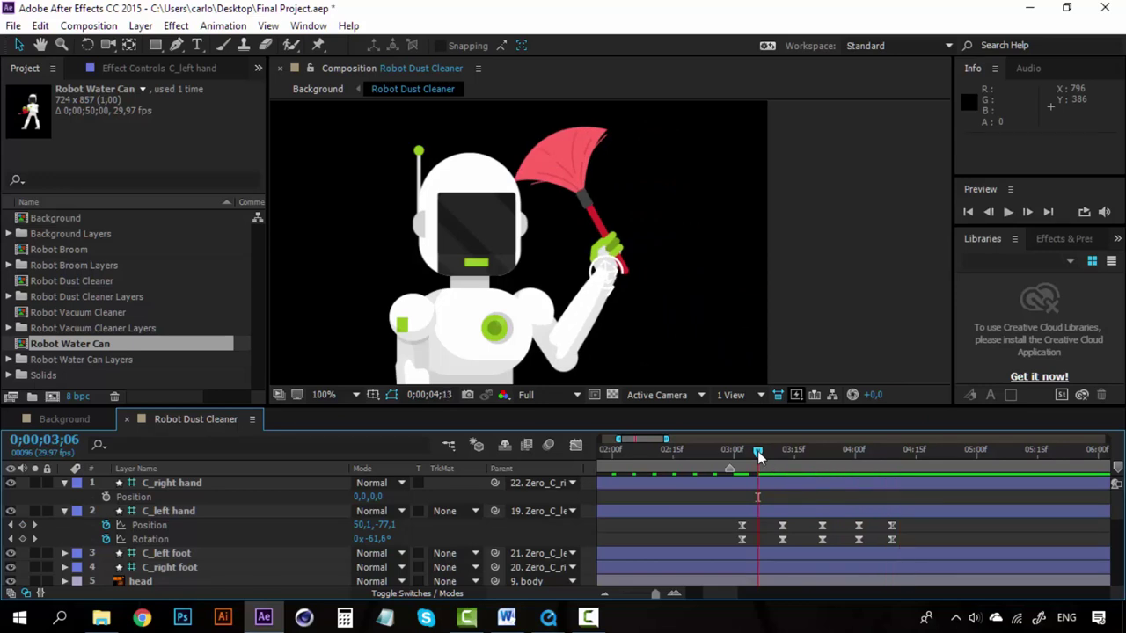
Change the C_left hand rotation keyframe at 0;00;04;01 to -136°
left_click_drag(760, 456, 860, 455)
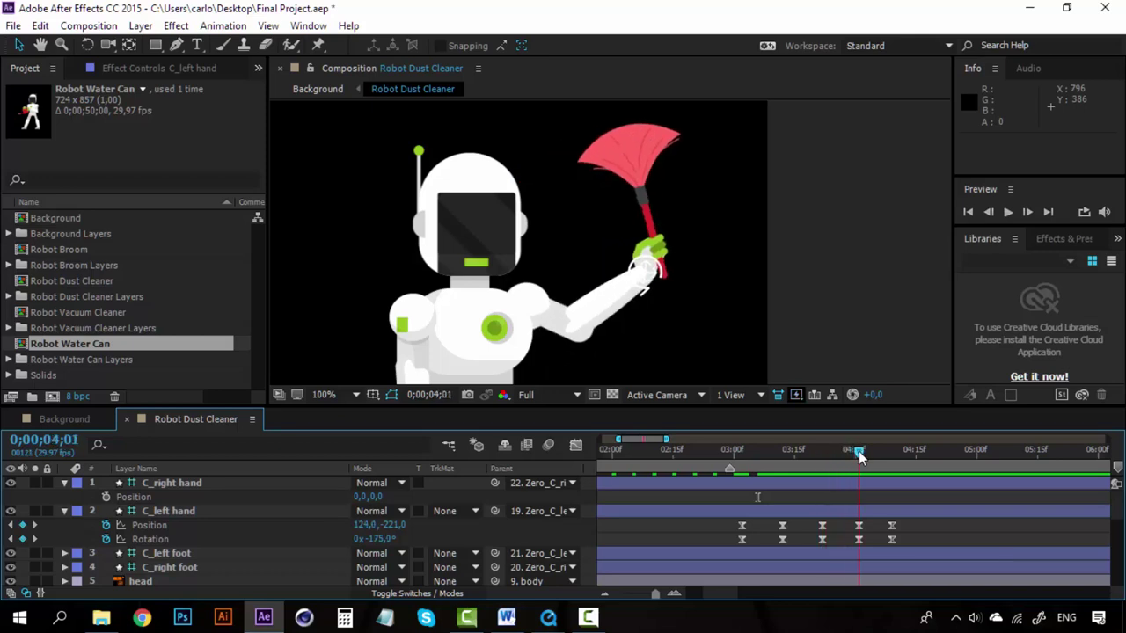
left_click(859, 488)
key("alt+shift+p")
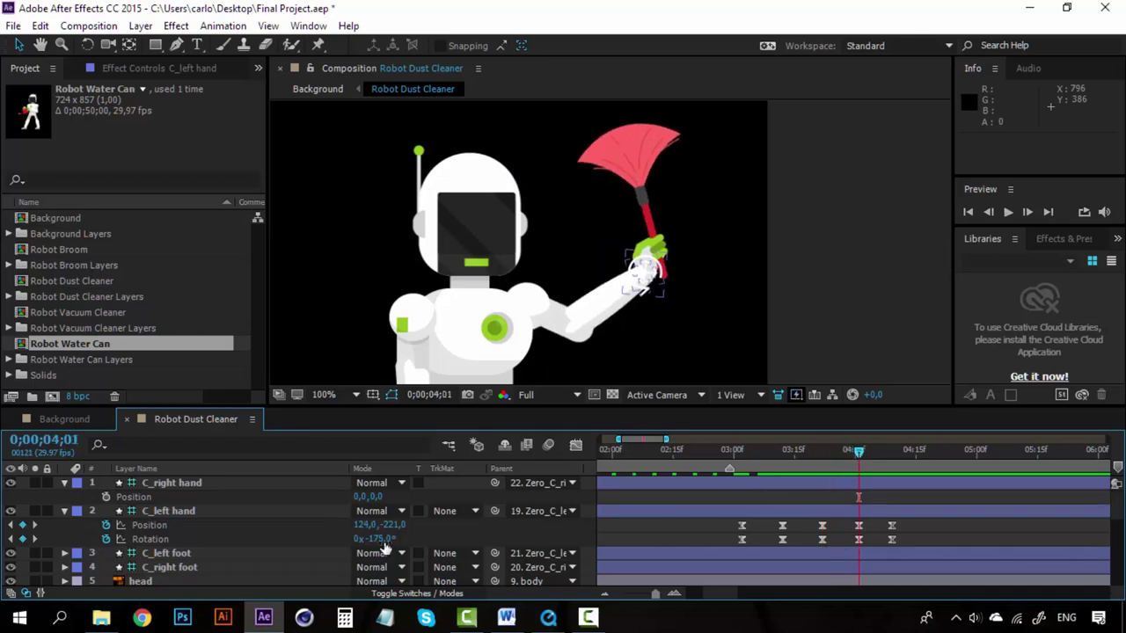
left_click_drag(383, 540, 488, 544)
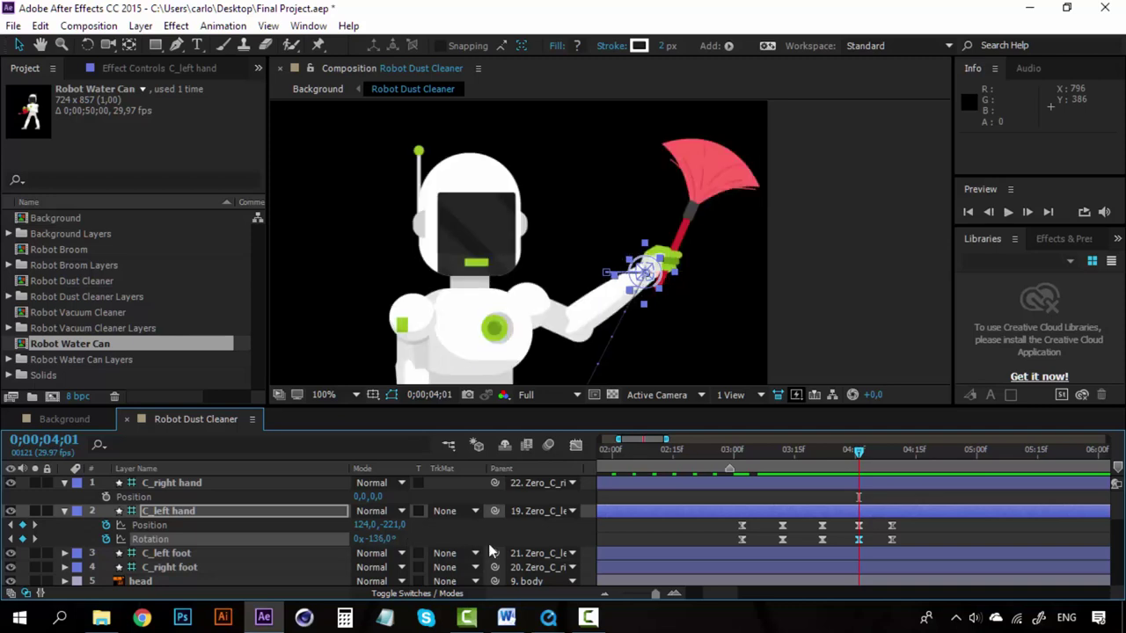
left_click(891, 451)
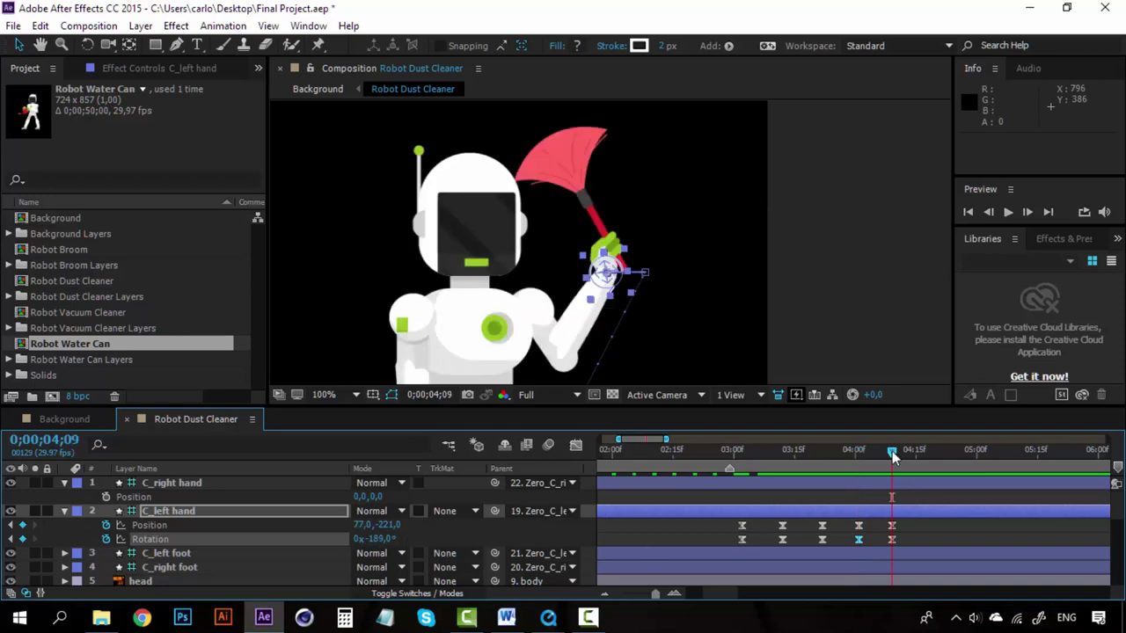
Preview the C_left hand dusting motion from 0;00;03;28, 0;00;03;10 and 0;00;03;01 in the Robot Dust Cleaner composition
left_click_drag(891, 455, 849, 456)
key("space")
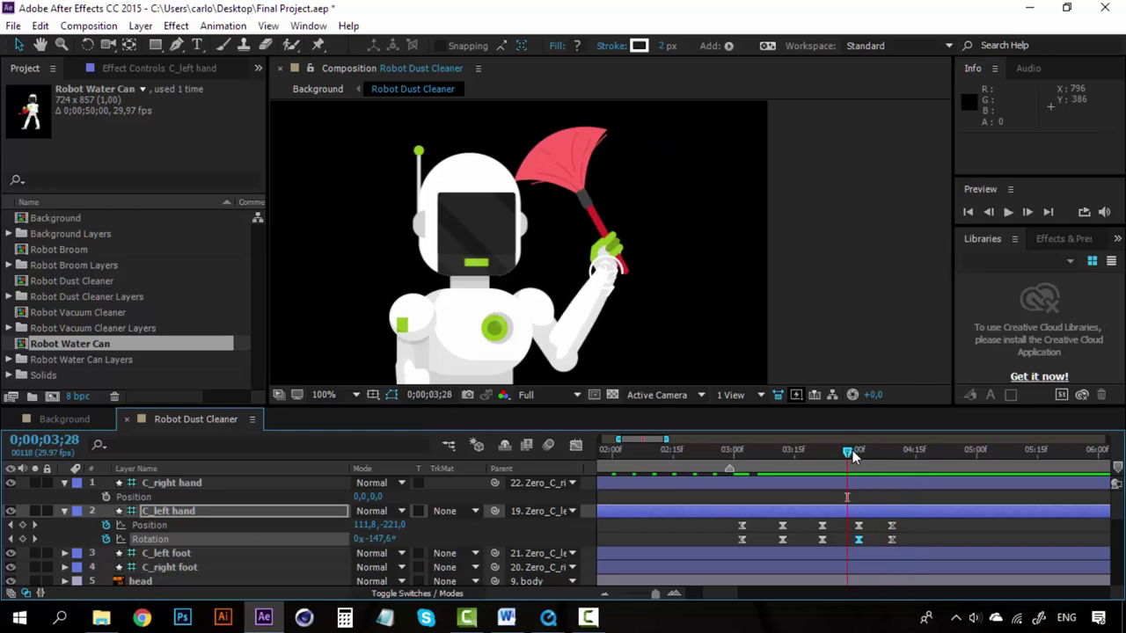
key("space")
left_click_drag(863, 450, 775, 447)
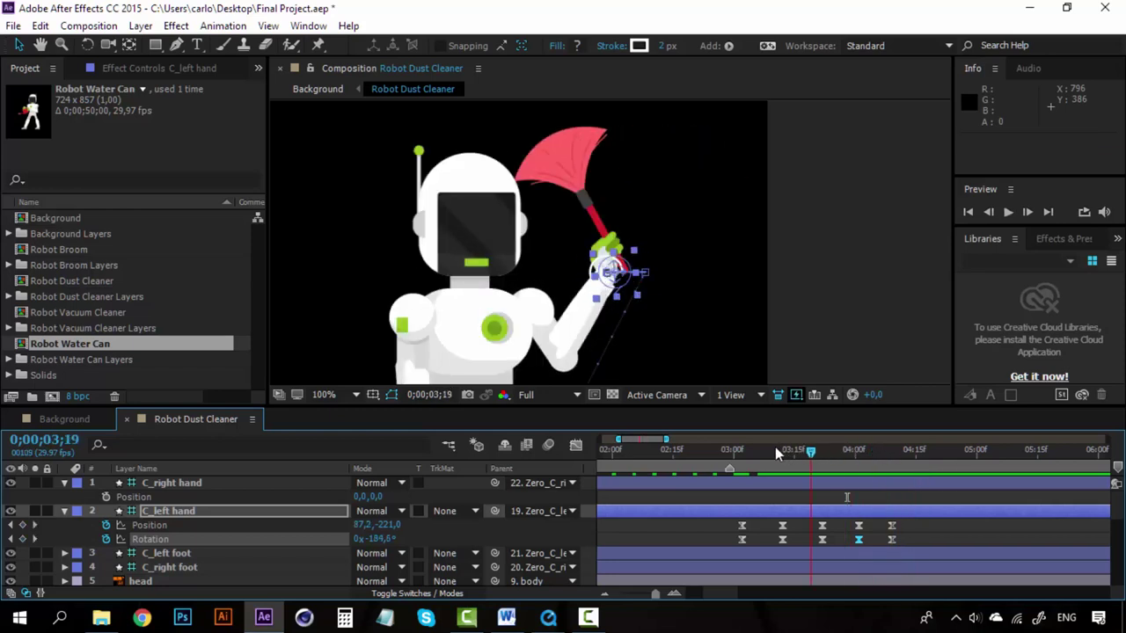
key("space")
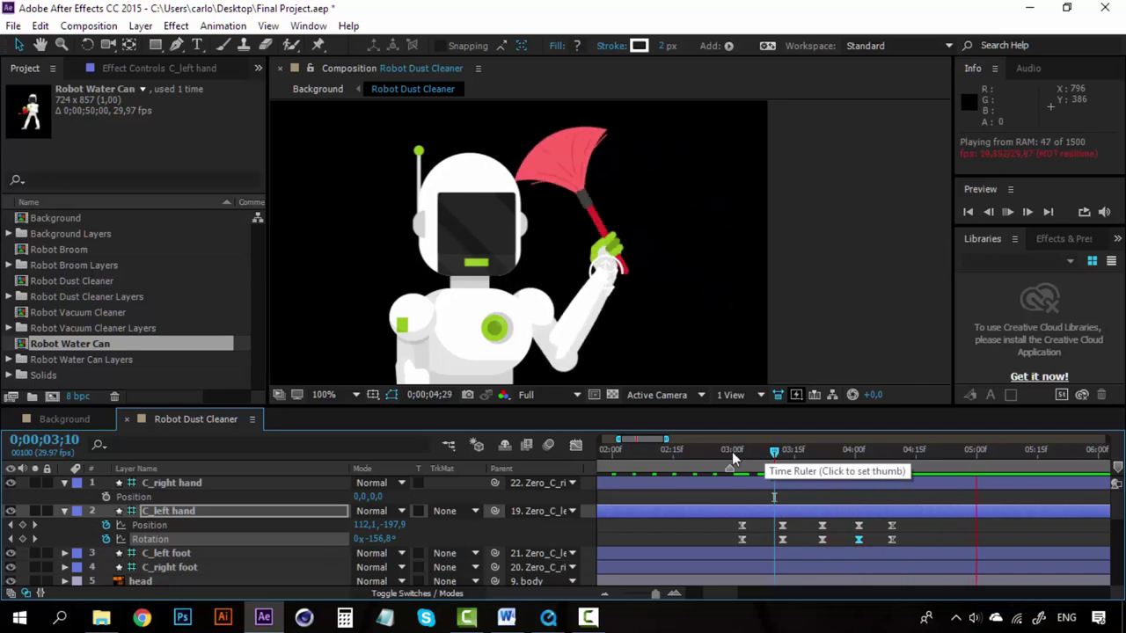
left_click(740, 449)
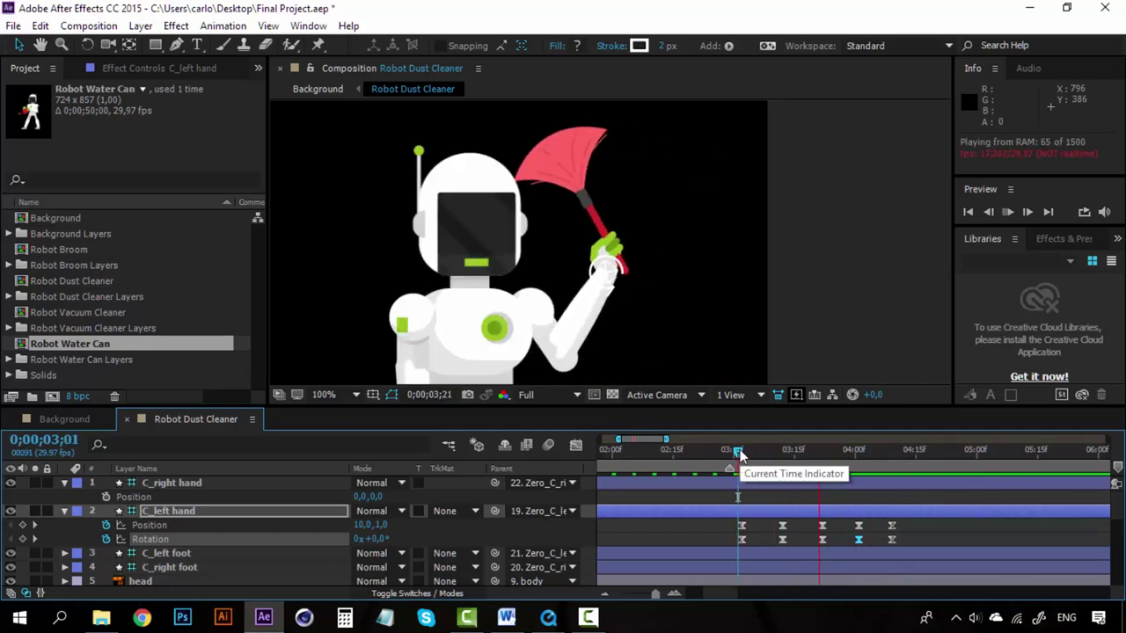
key("space")
key("space")
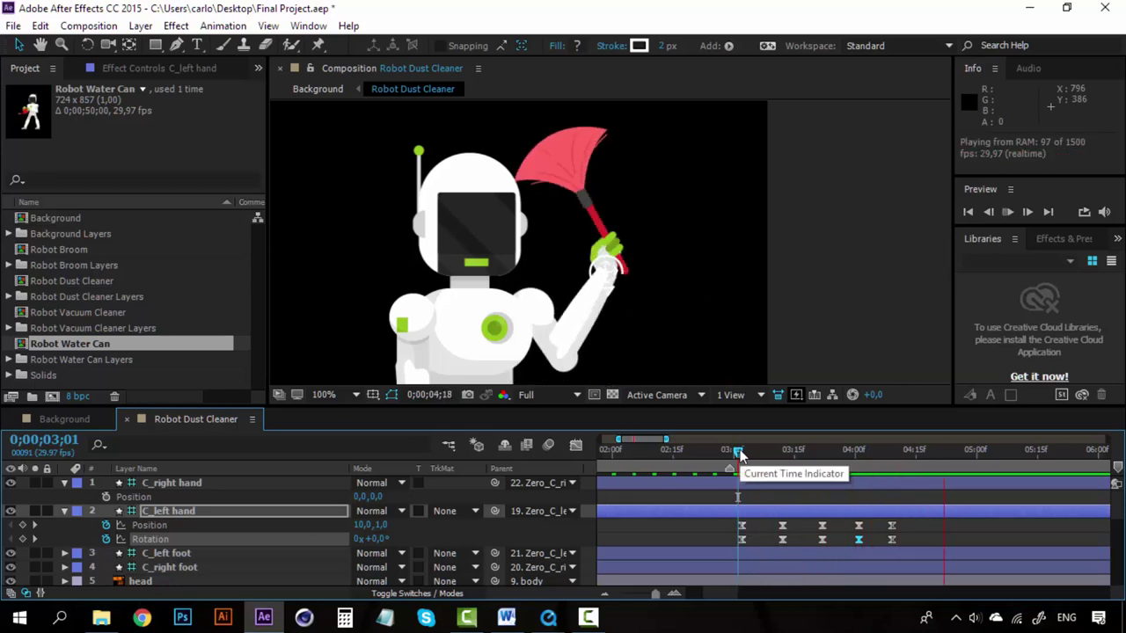
Copy the C_left hand position and rotation keyframes from 0;00;03;12 to 0;00;04;09, paste them at 0;00;04;17 and preview the swing
left_click_drag(738, 453, 787, 462)
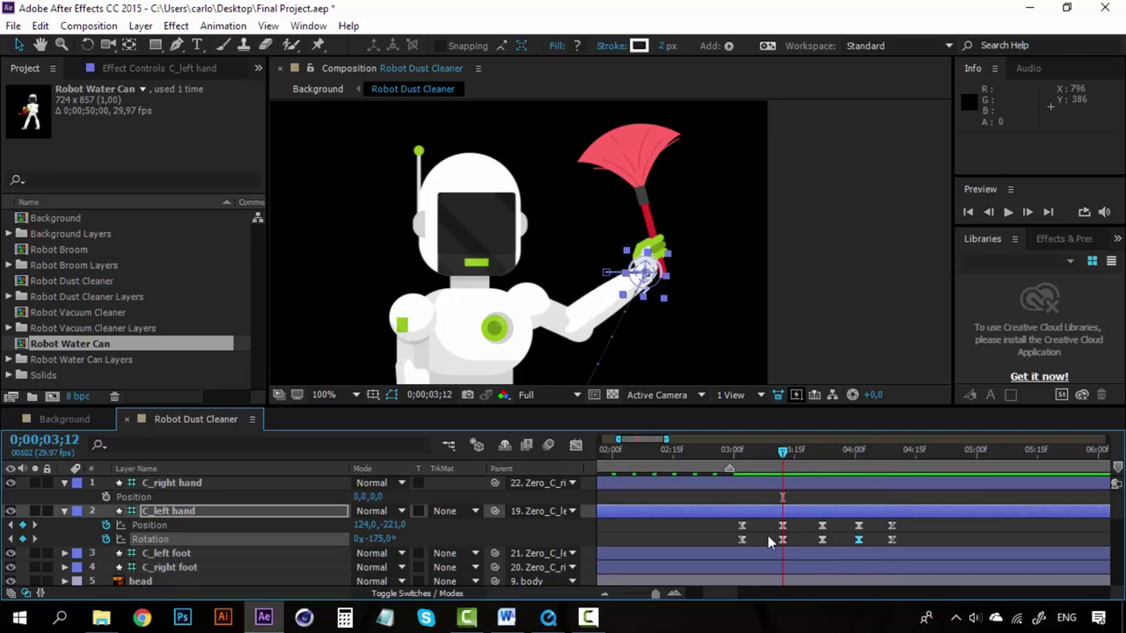
left_click_drag(768, 535, 909, 544)
key("ctrl+c")
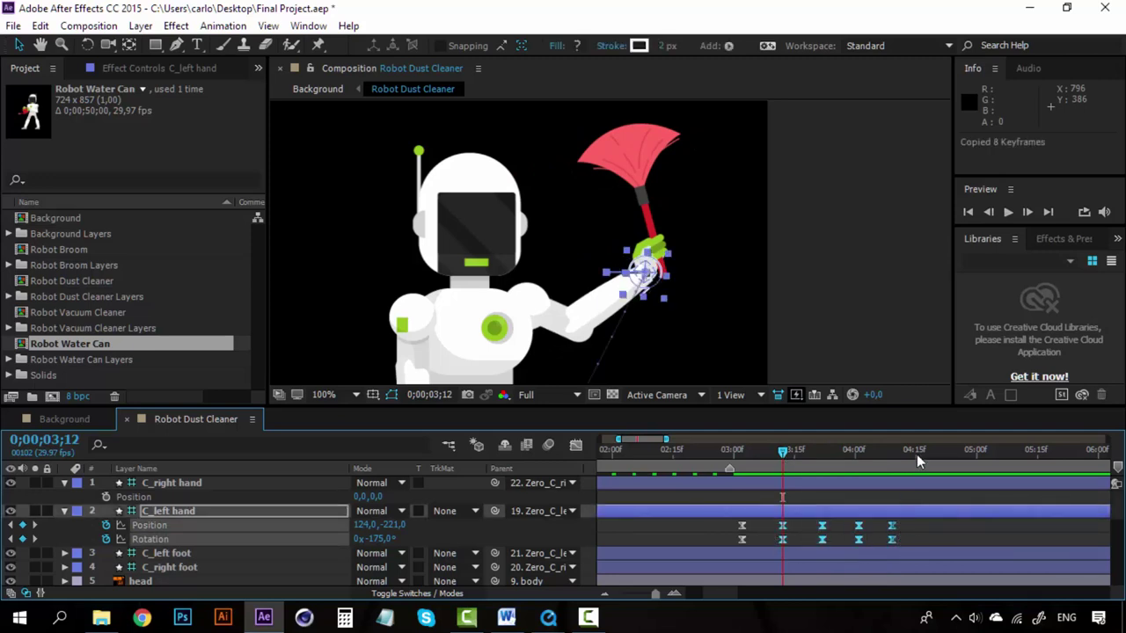
left_click(918, 454)
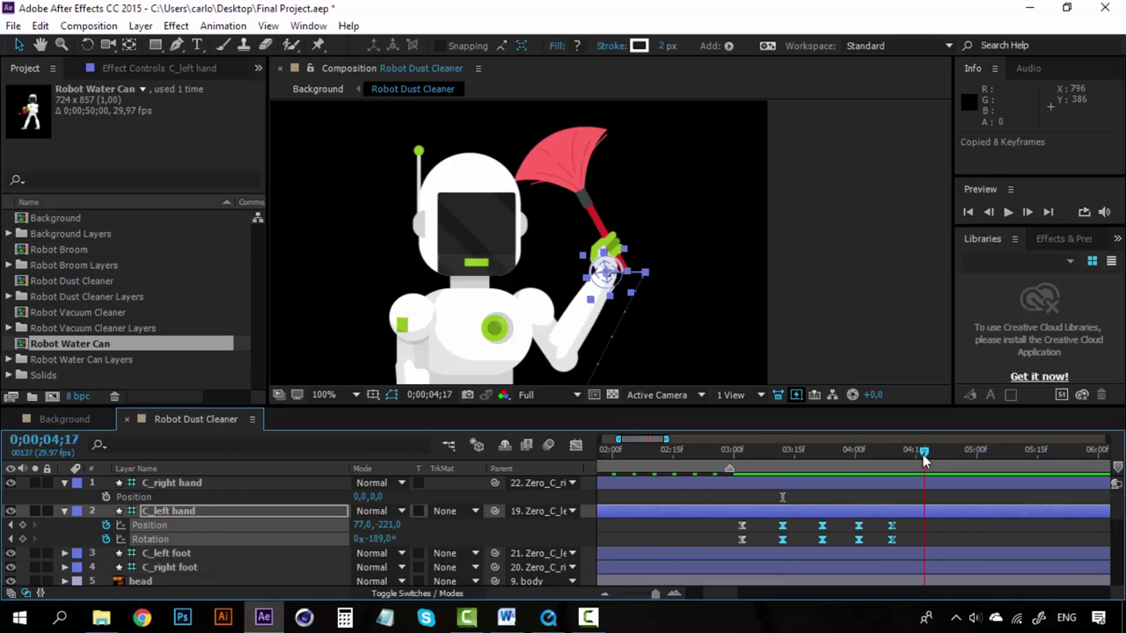
key("ctrl+v")
left_click_drag(792, 450, 777, 454)
key("space")
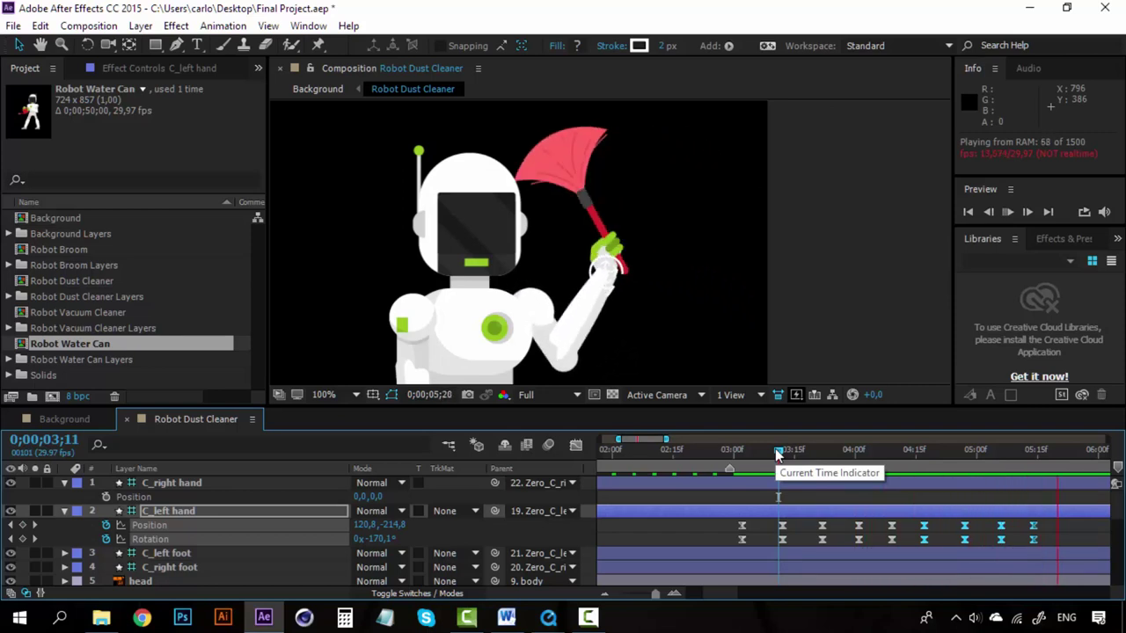
key("space")
left_click_drag(777, 454, 912, 451)
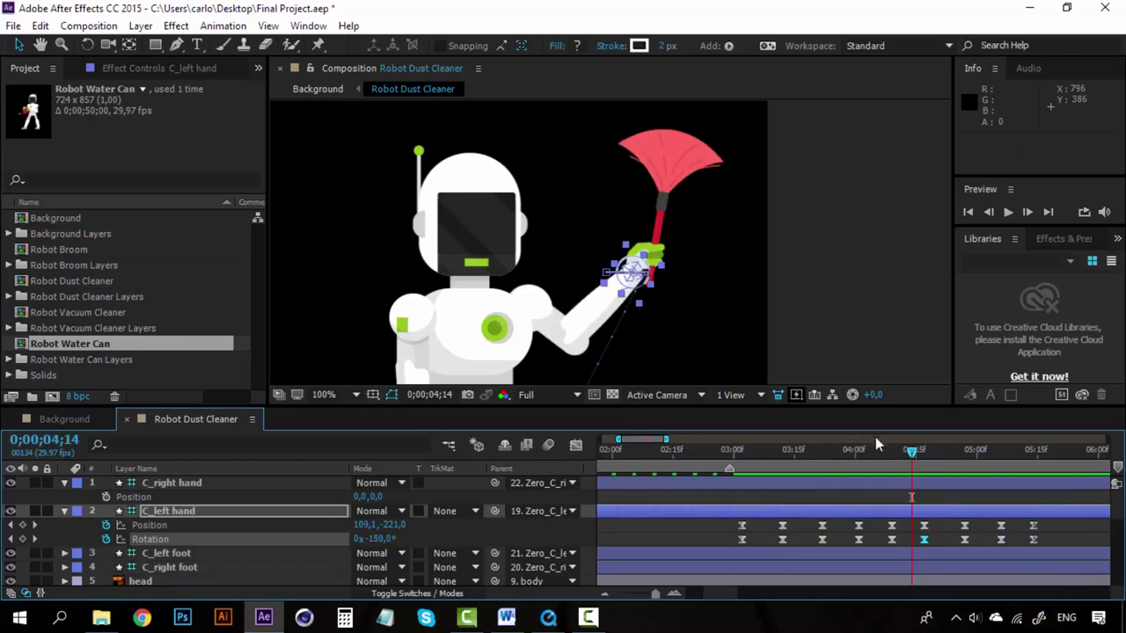
key("space")
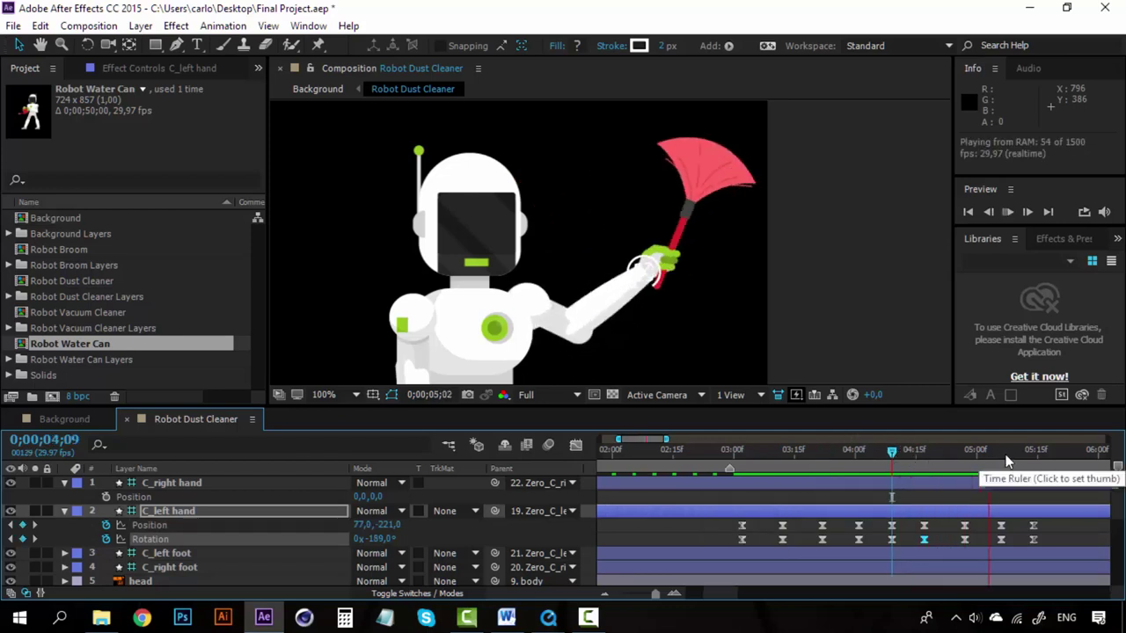
key("space")
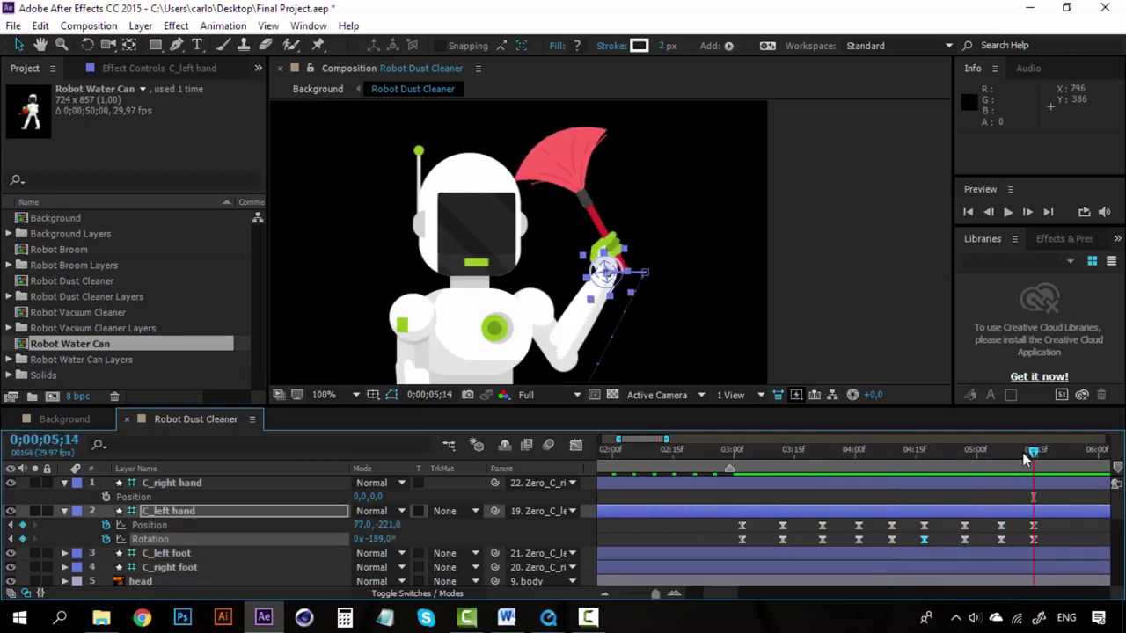
Copy the C_left hand position and rotation keyframes at 0;00;03;02 and paste them at 0;00;05;22 to lower the arm
scroll(718, 591, "right", 3)
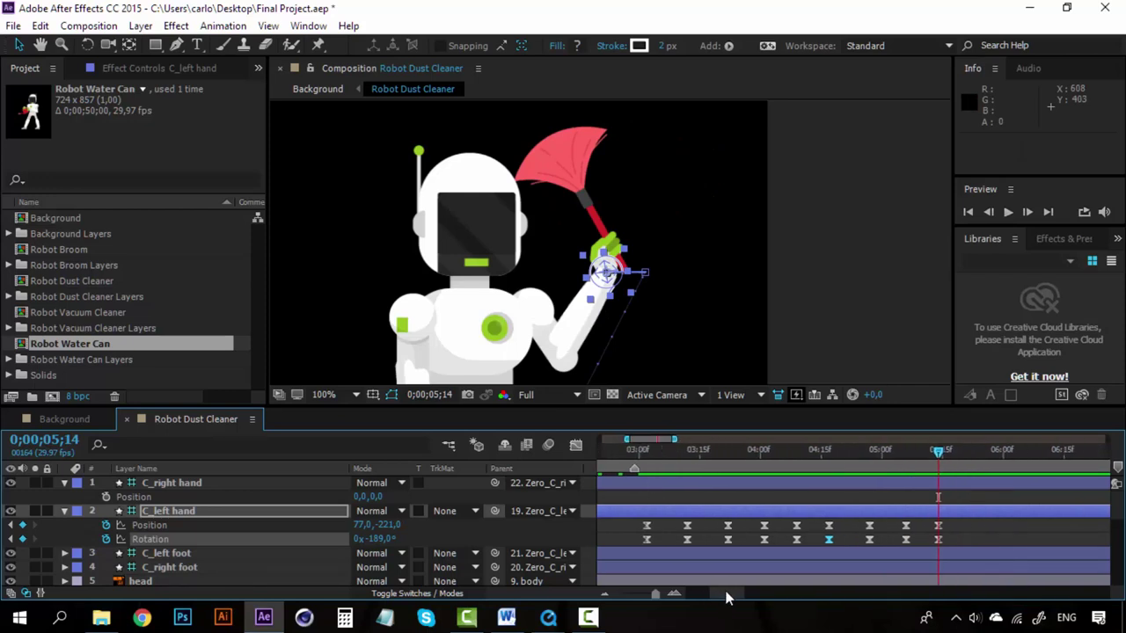
left_click(668, 450)
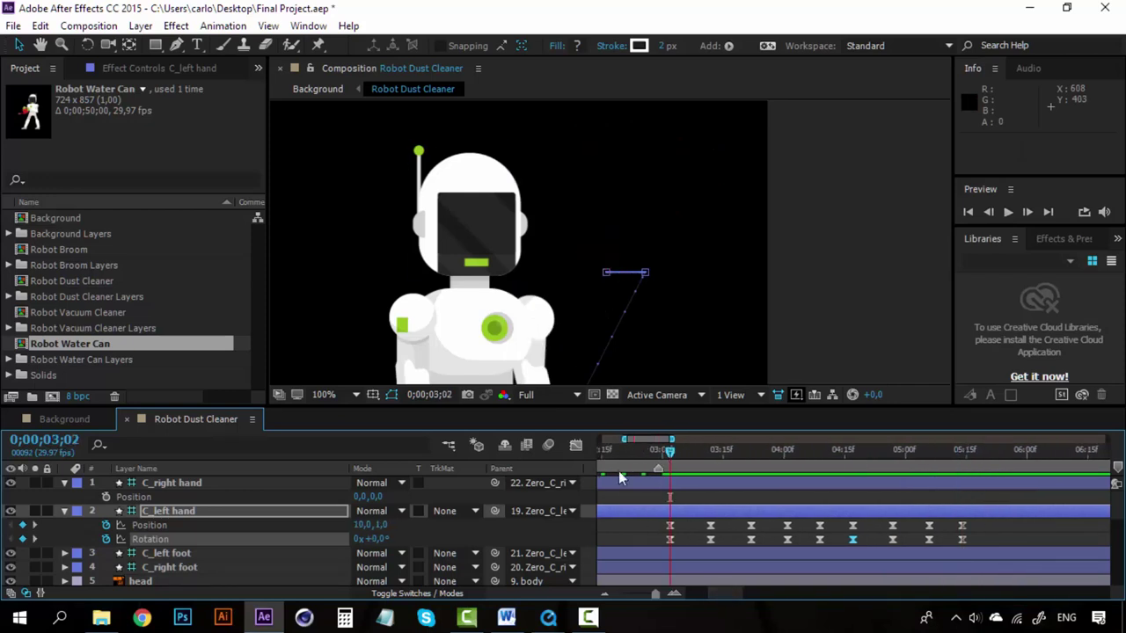
key("h")
left_click_drag(596, 316, 610, 171)
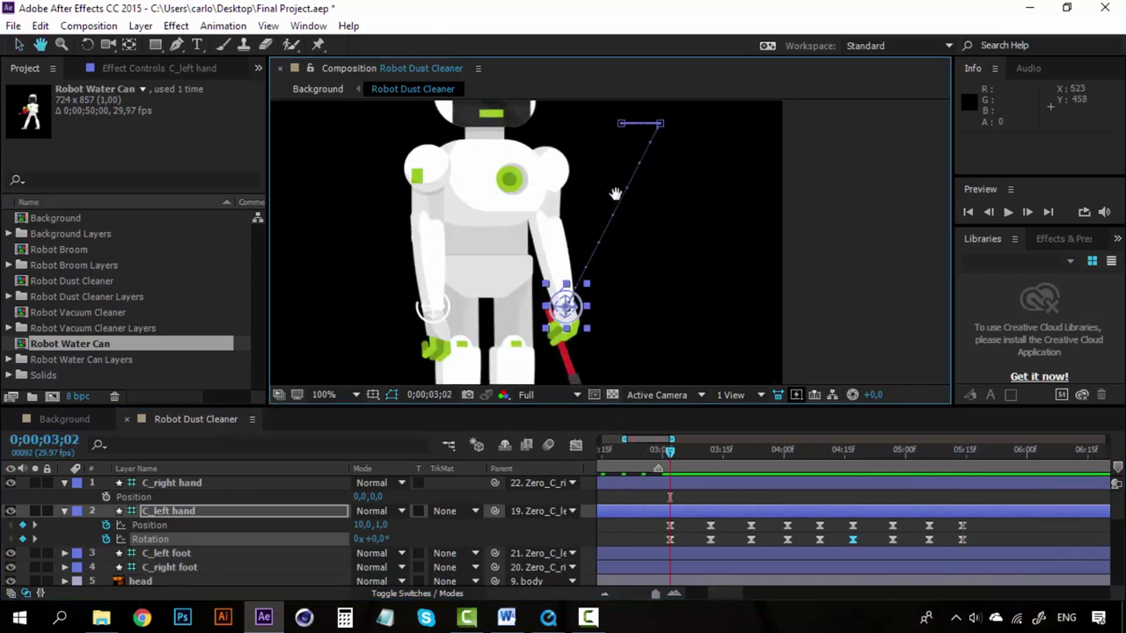
scroll(616, 193, "down", 2)
key("v")
left_click_drag(685, 520, 656, 542)
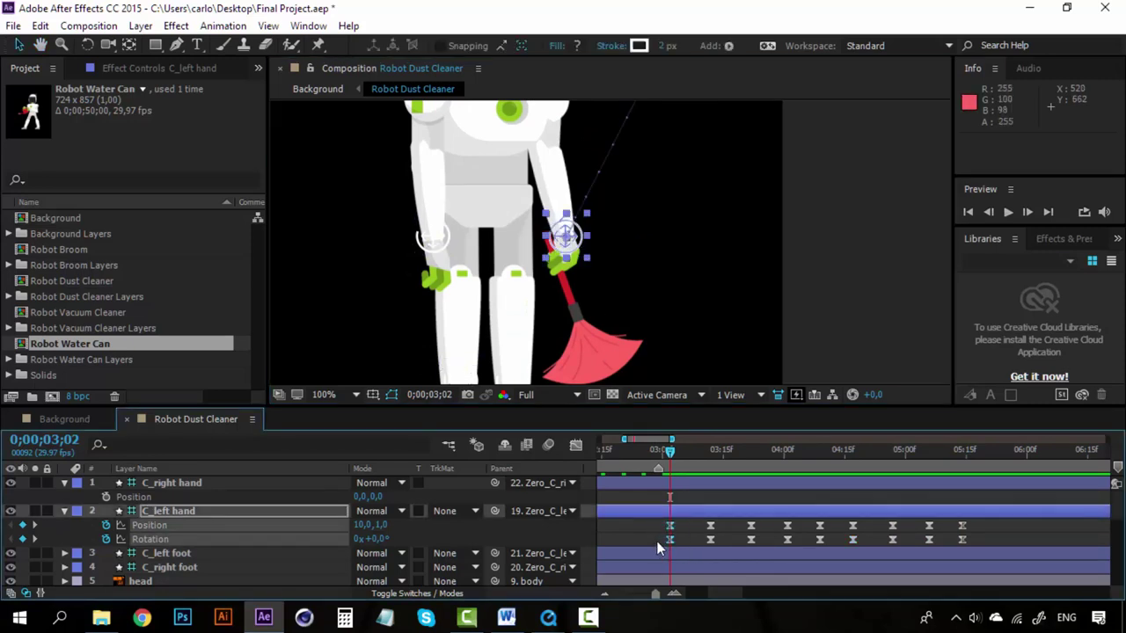
key("ctrl+c")
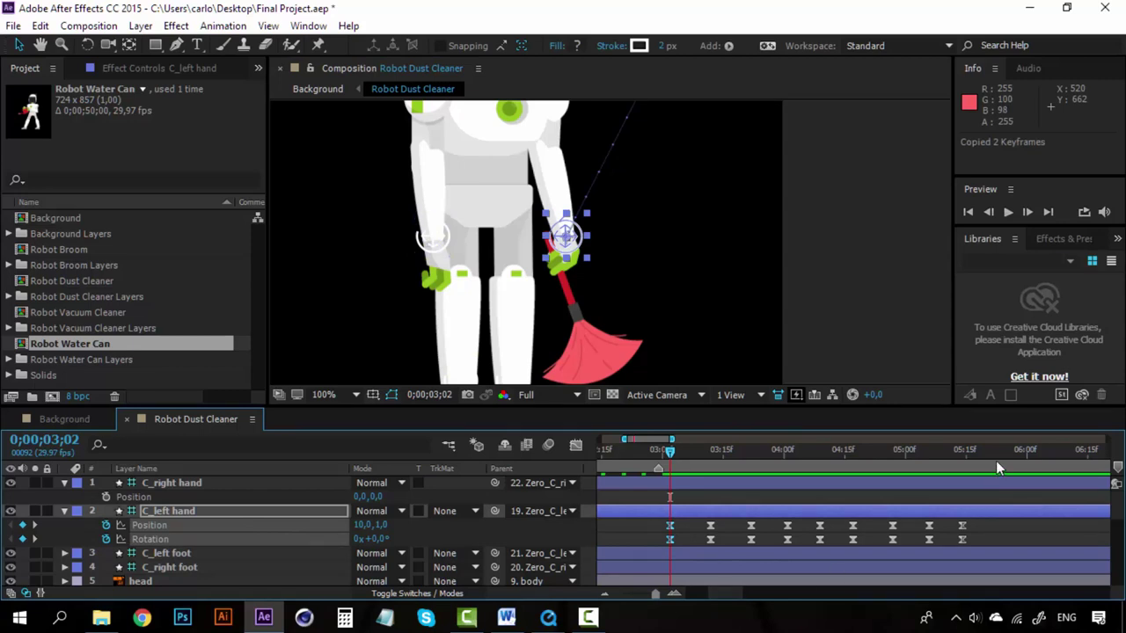
left_click_drag(997, 451, 1003, 453)
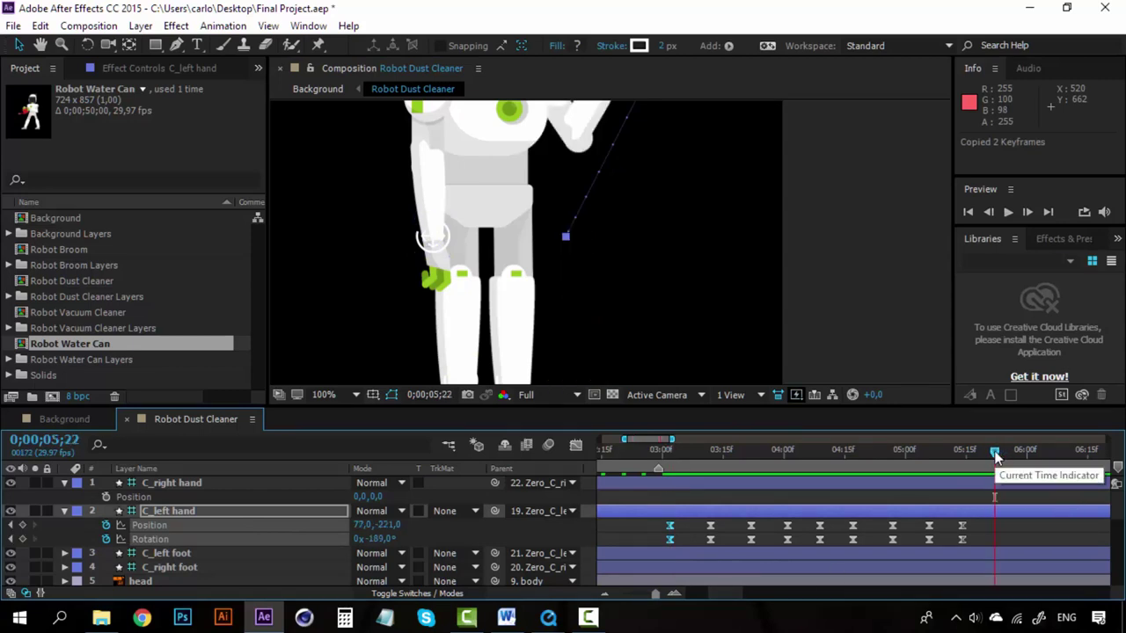
key("ctrl+v")
Preview the arm lowering from 0;00;05;02 with the whole robot in view
left_click(913, 451)
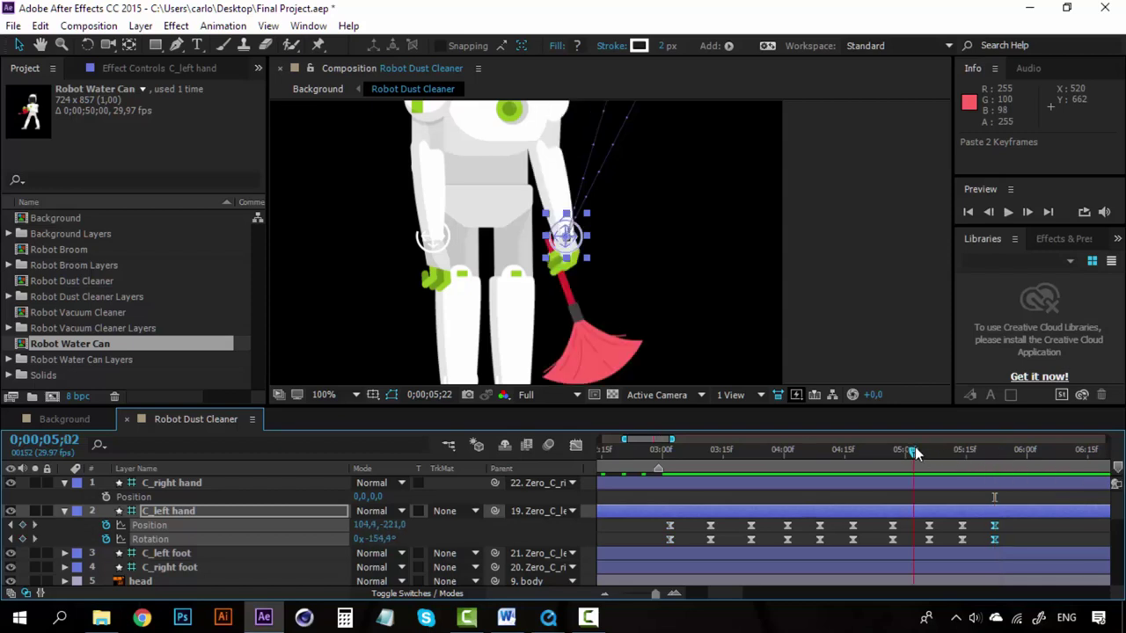
scroll(638, 277, "down", 2)
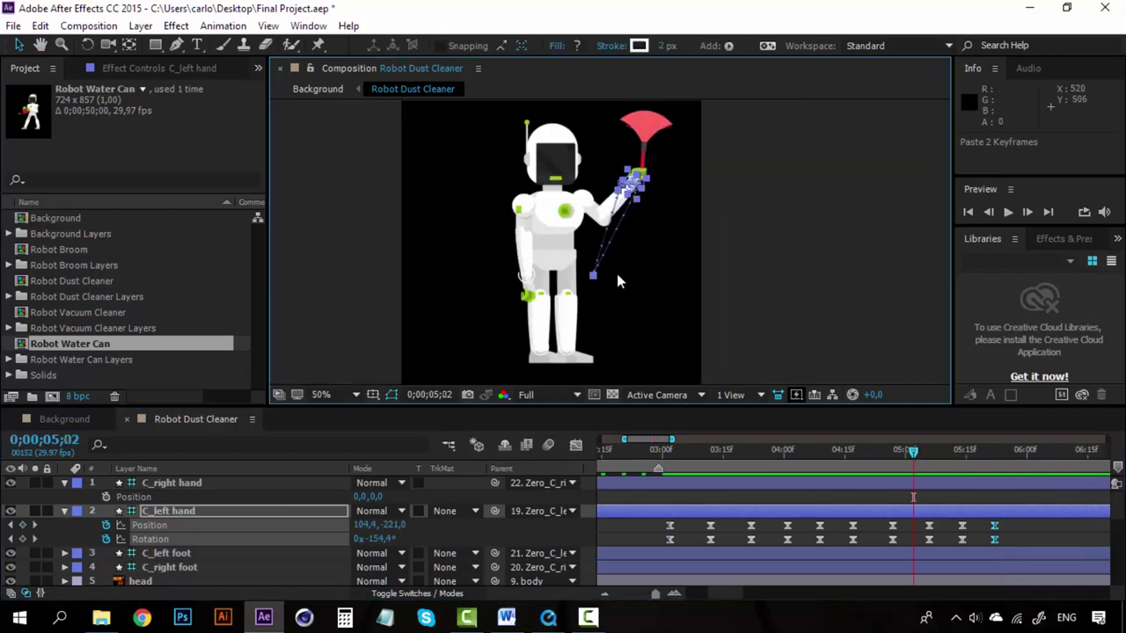
key("space")
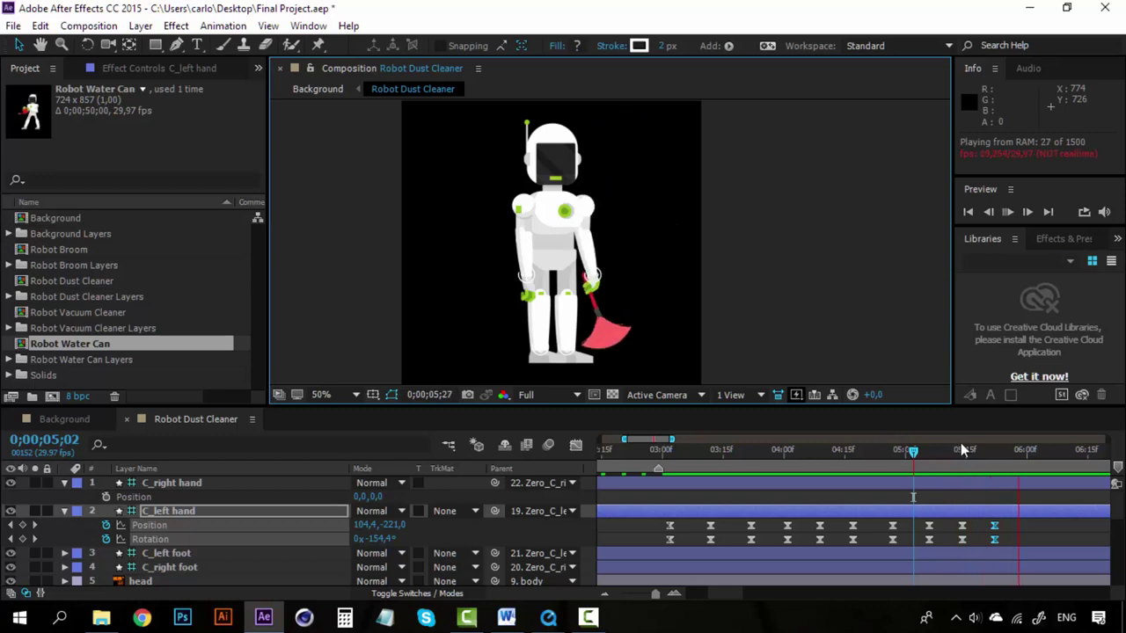
left_click(996, 448)
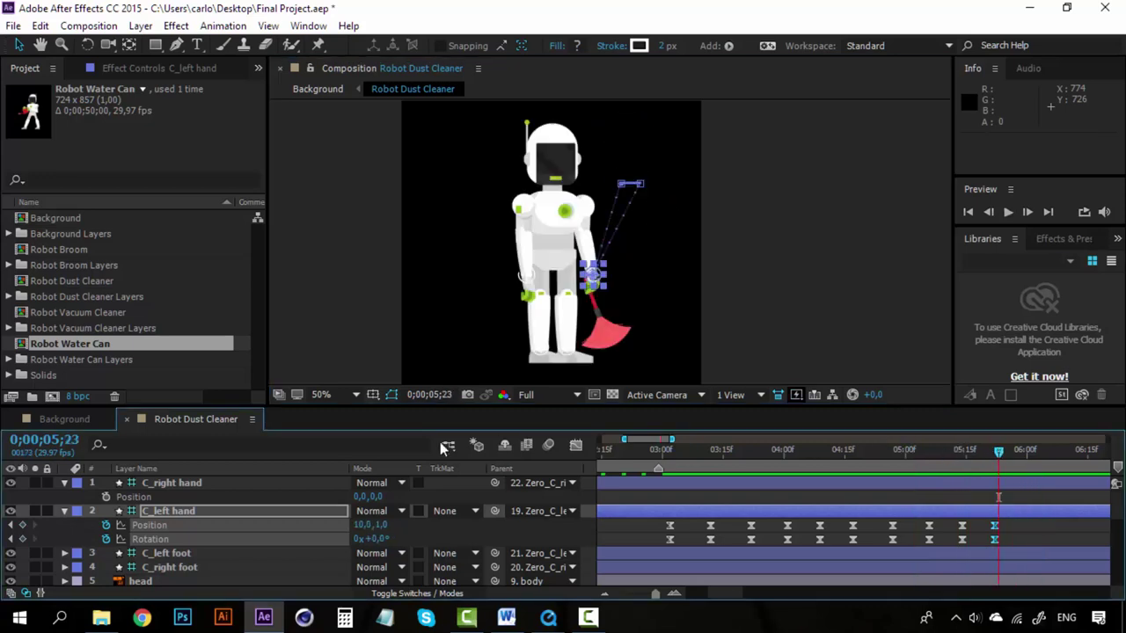
Preview the dust cleaner in the Background composition from 0;00;14;04 and inspect the rest of the room at 0;00;16;18
left_click(88, 421)
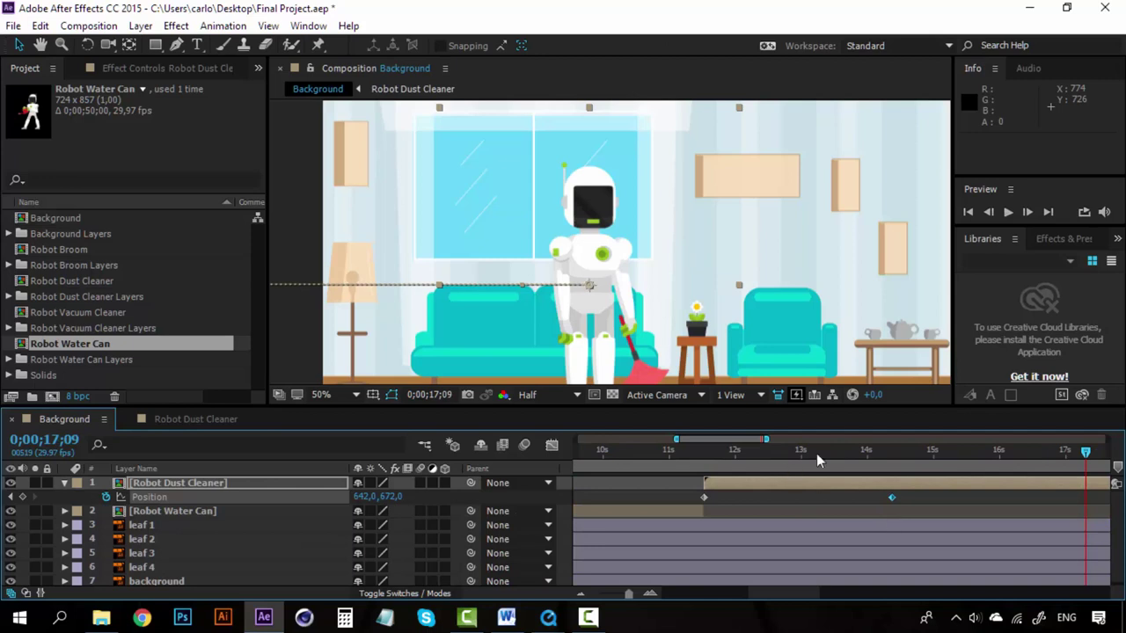
left_click(888, 451)
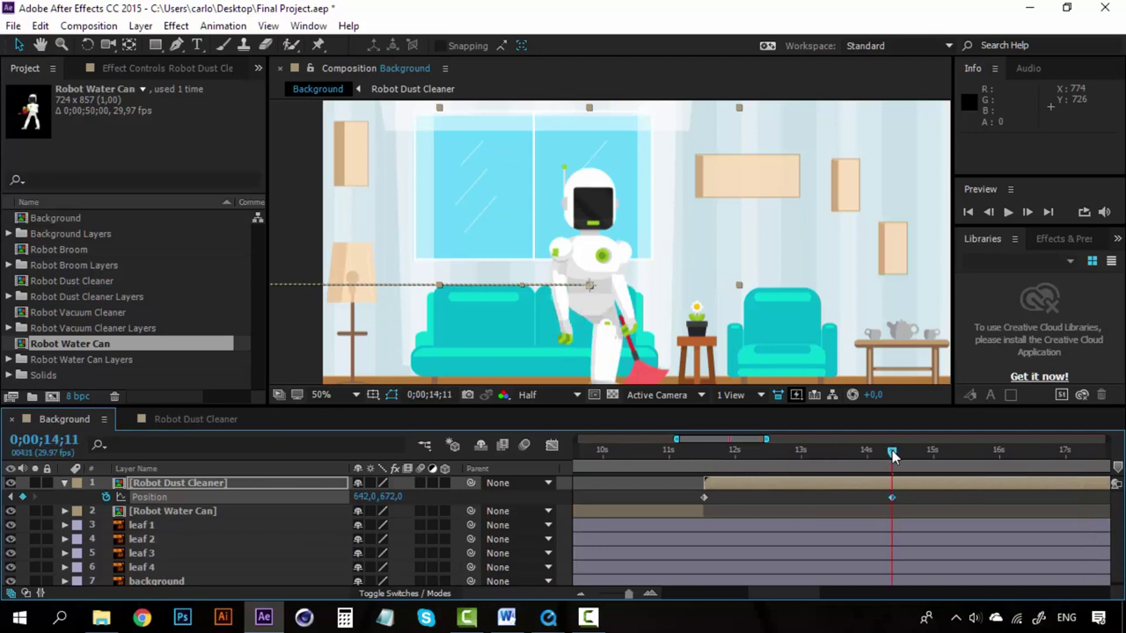
left_click_drag(889, 451, 876, 453)
key("space")
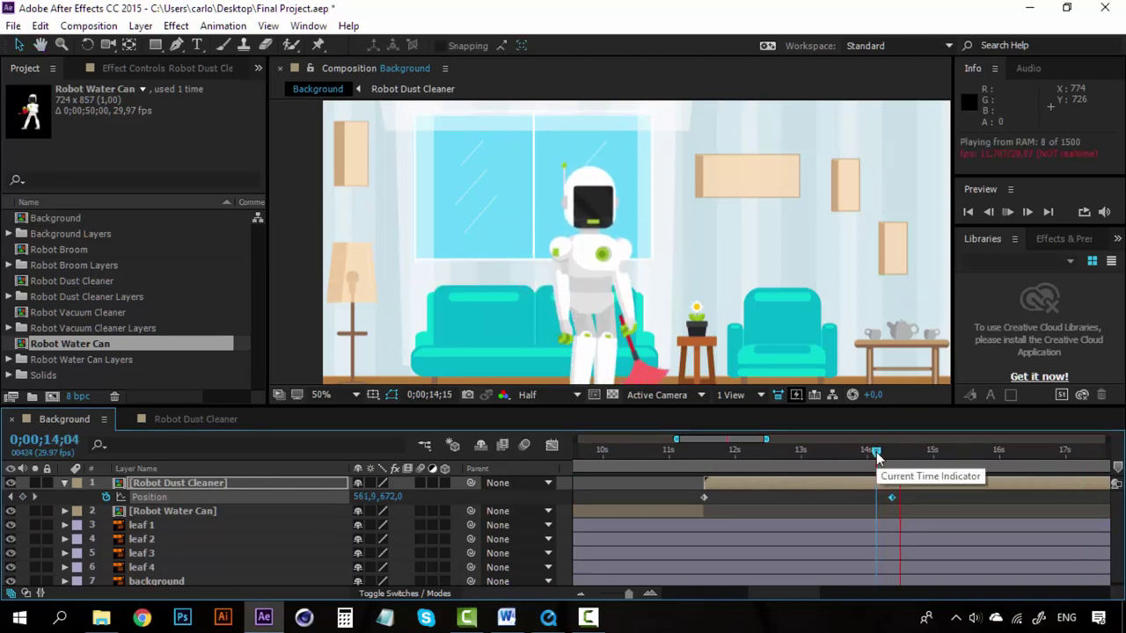
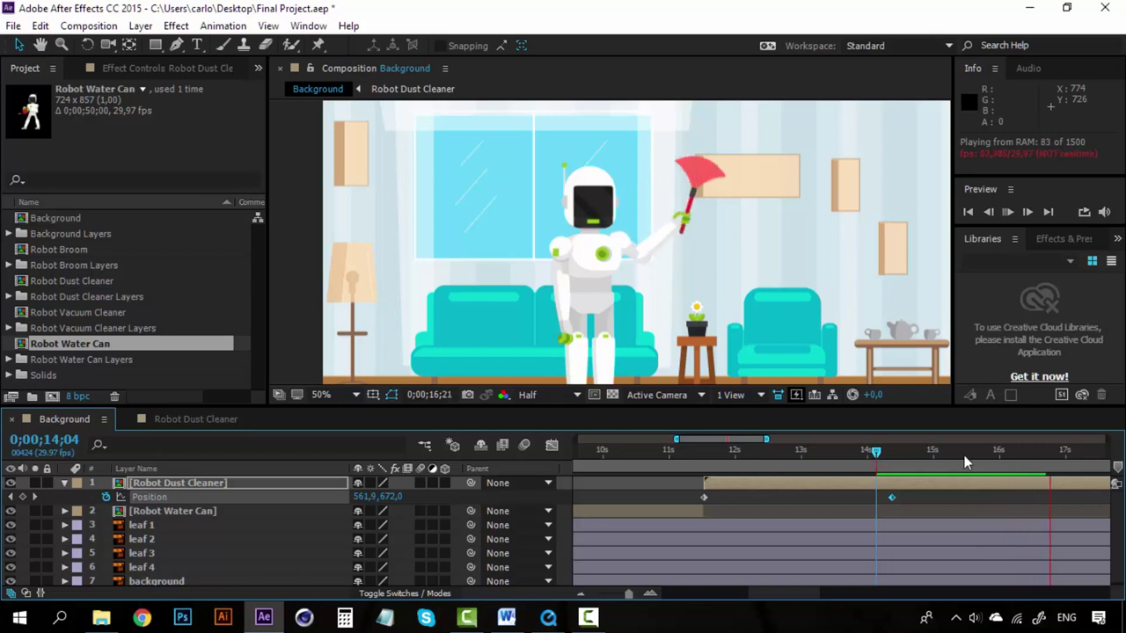
left_click(875, 453)
key("space")
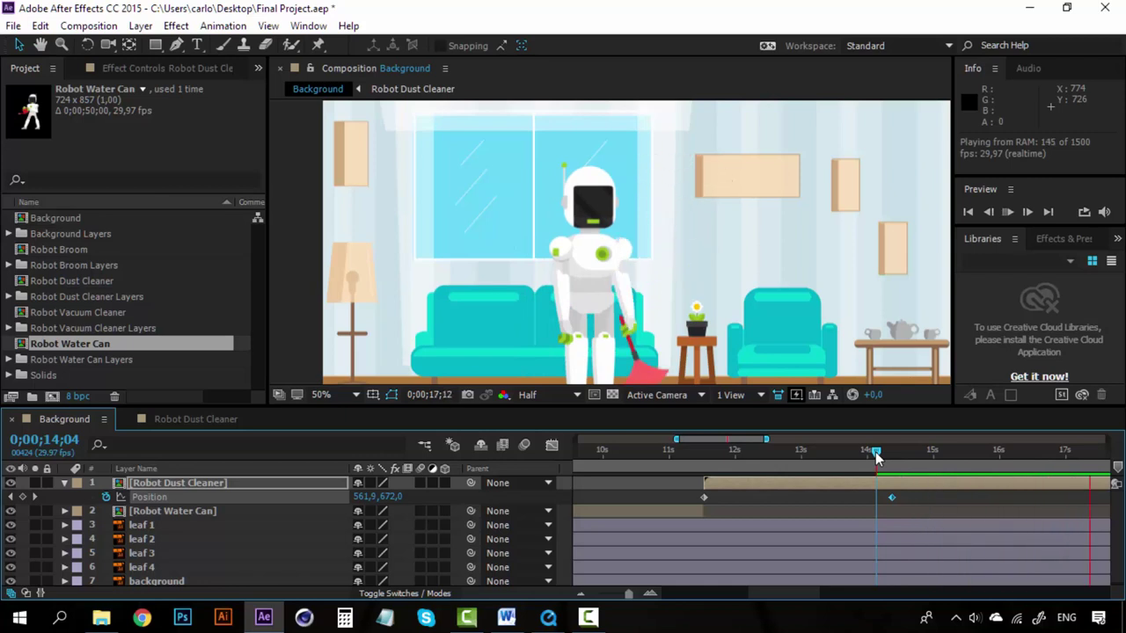
left_click_drag(875, 456, 1040, 453)
key("h")
left_click_drag(800, 335, 601, 308)
key("v")
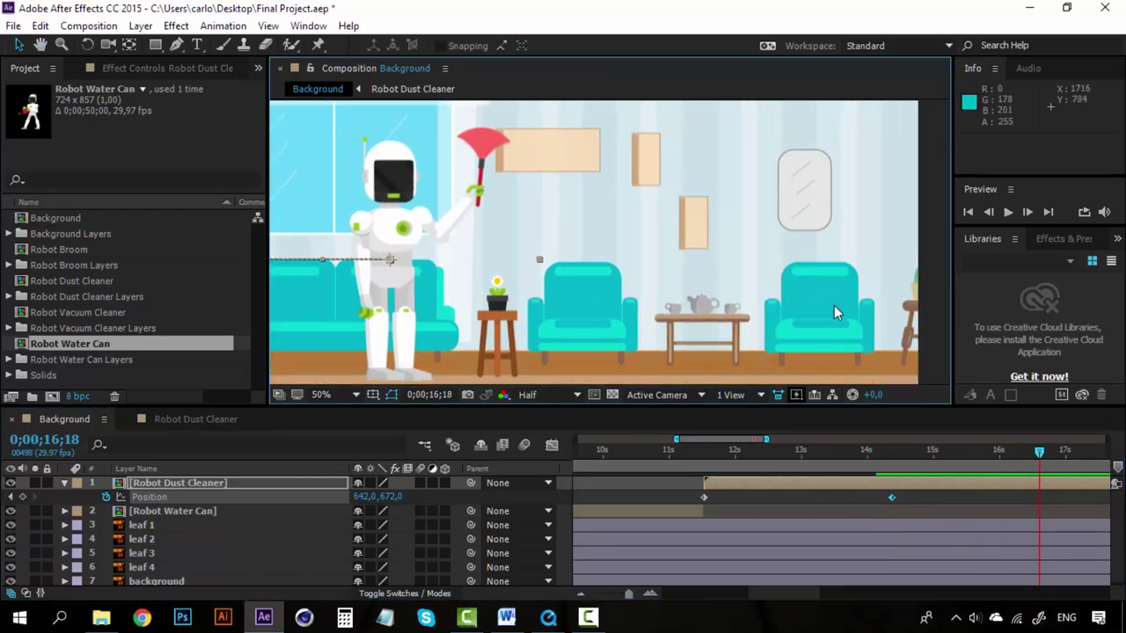
Add position keyframes to C_left foot and C_right foot at 0;00;05;22 in the Robot Dust Cleaner composition
left_click(161, 418)
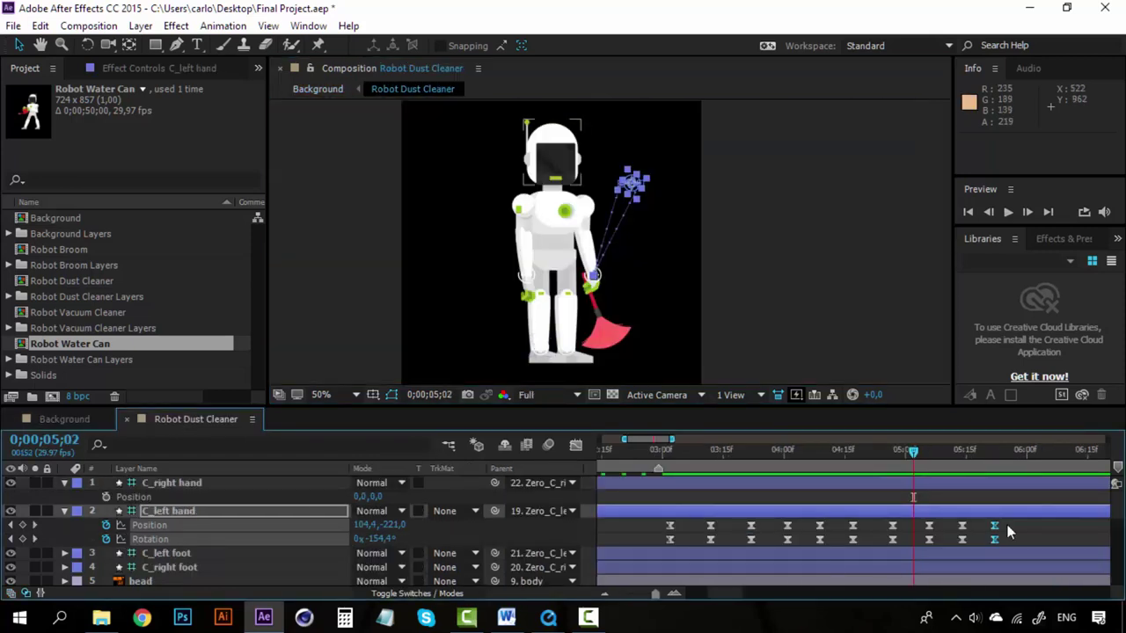
left_click(996, 450)
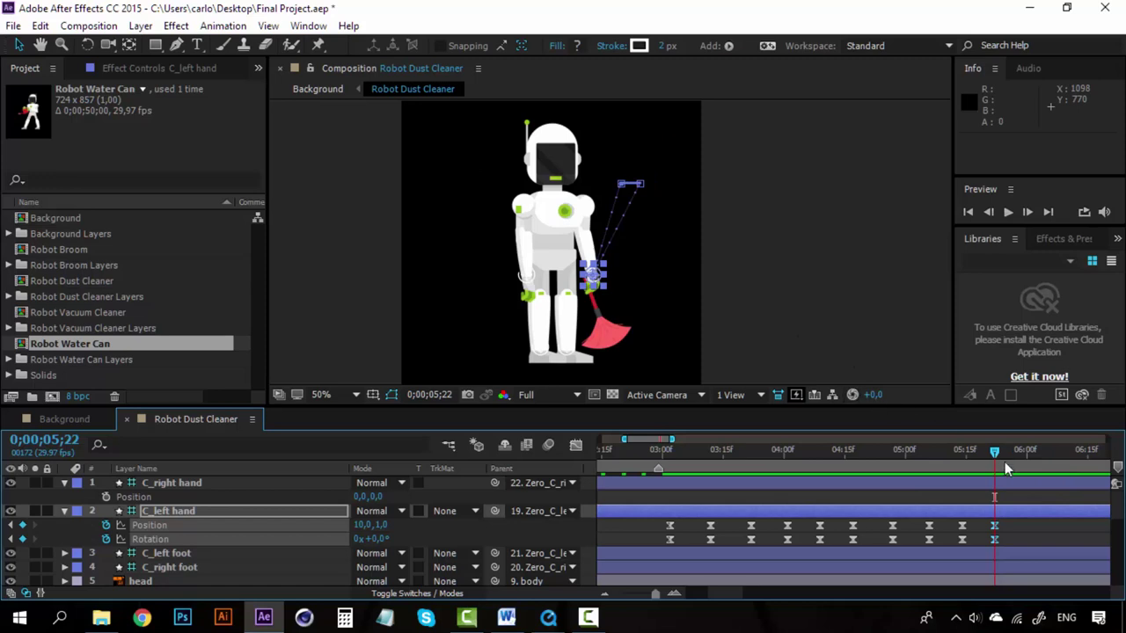
left_click(202, 554)
left_click(192, 568, "ctrl")
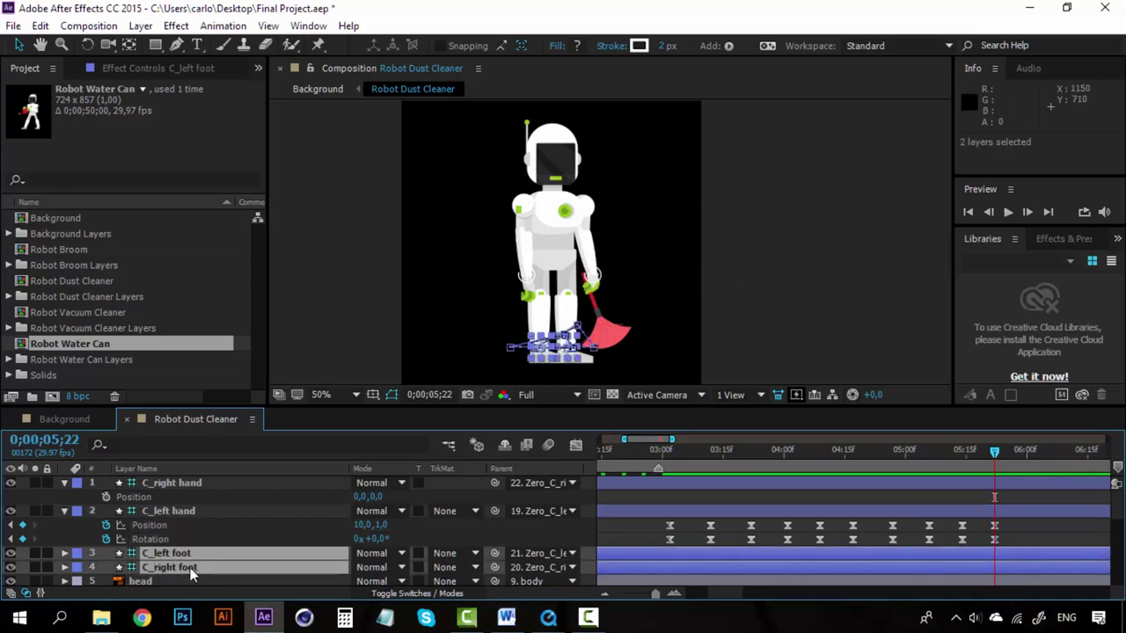
key("p")
scroll(885, 577, "down", 1)
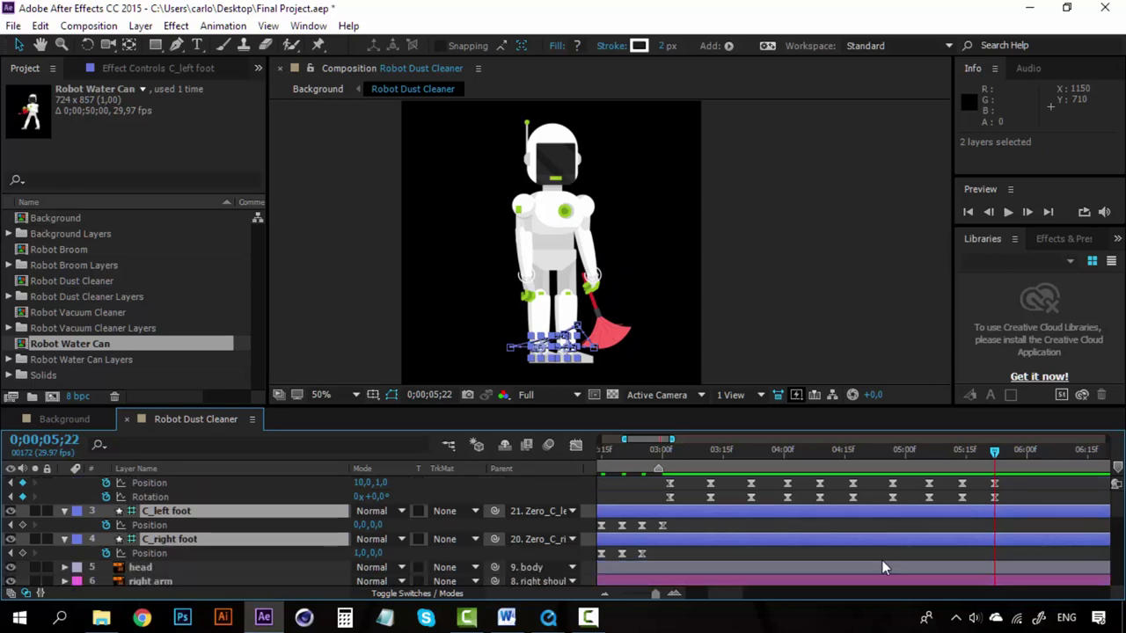
mouse_move(726, 595)
left_mouse_down()
mouse_move(701, 595)
mouse_move(744, 590)
left_mouse_up()
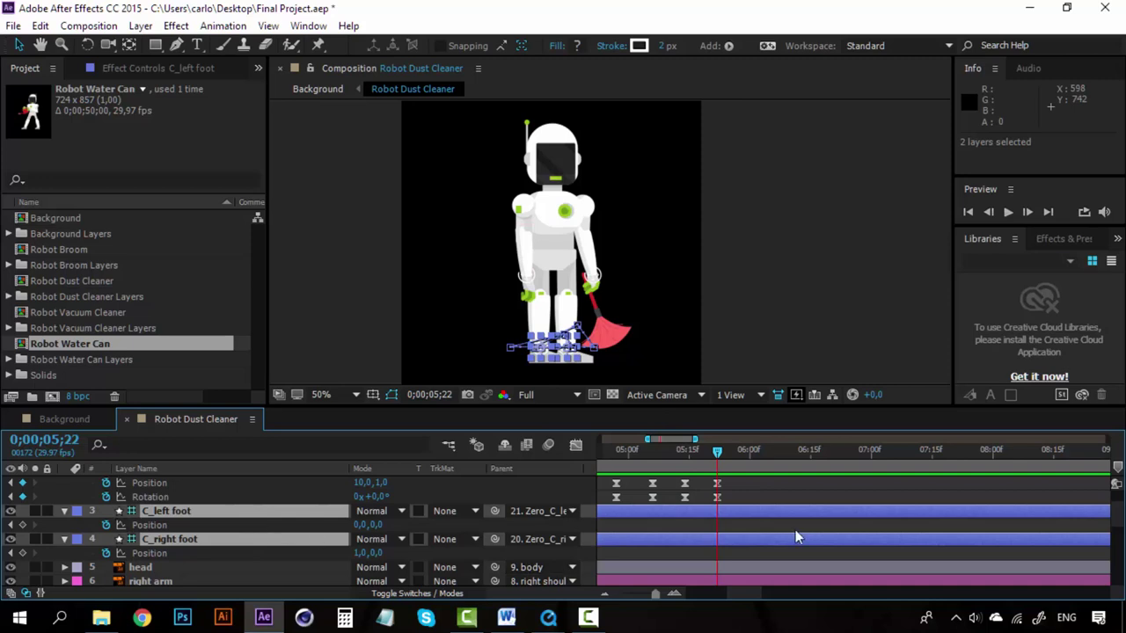
left_click(22, 525)
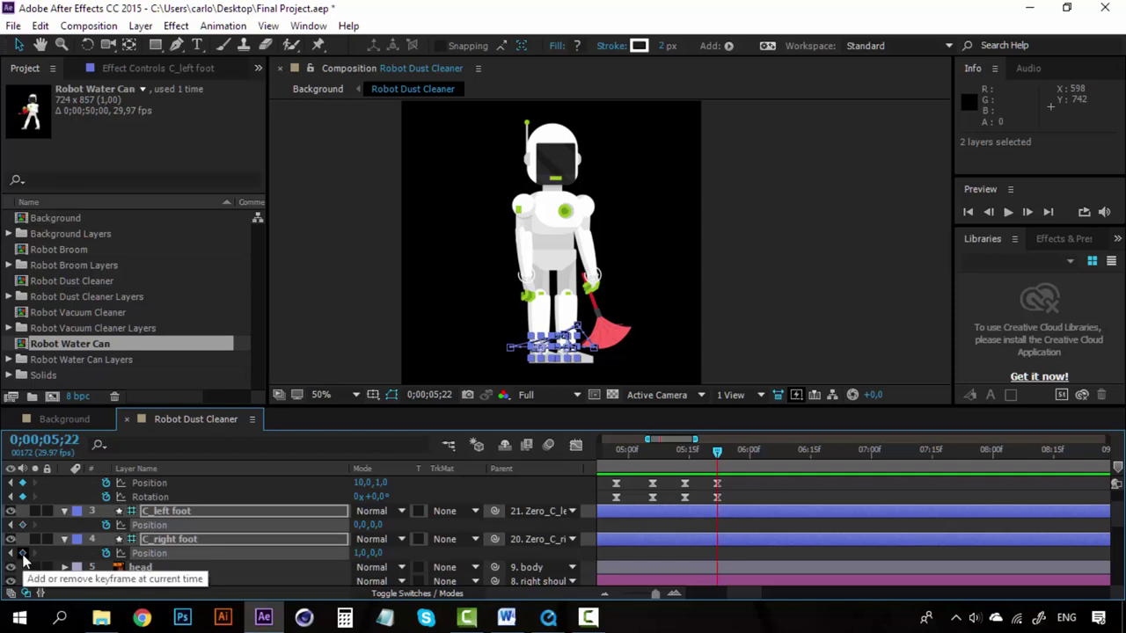
left_click(22, 553)
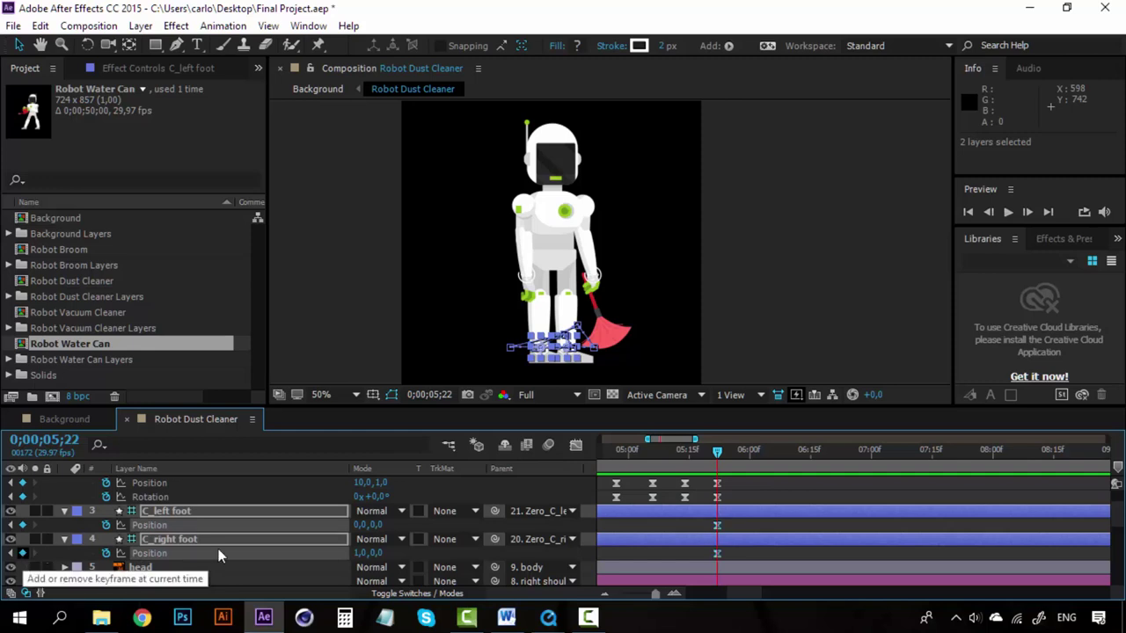
Copy the C_left foot position keyframes of the opening walk cycle, from 0;00;00;00 to about 0;00;03;00
left_click(757, 556)
left_click_drag(746, 593, 725, 598)
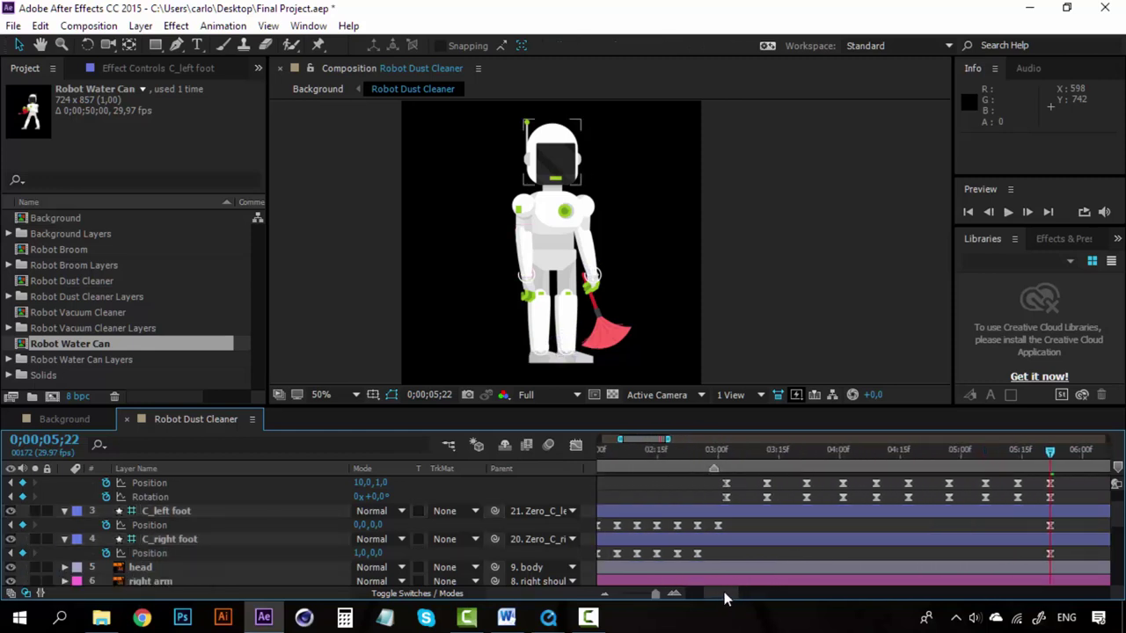
left_click(718, 450)
left_click_drag(718, 452, 1056, 465)
scroll(703, 600, "left", 4)
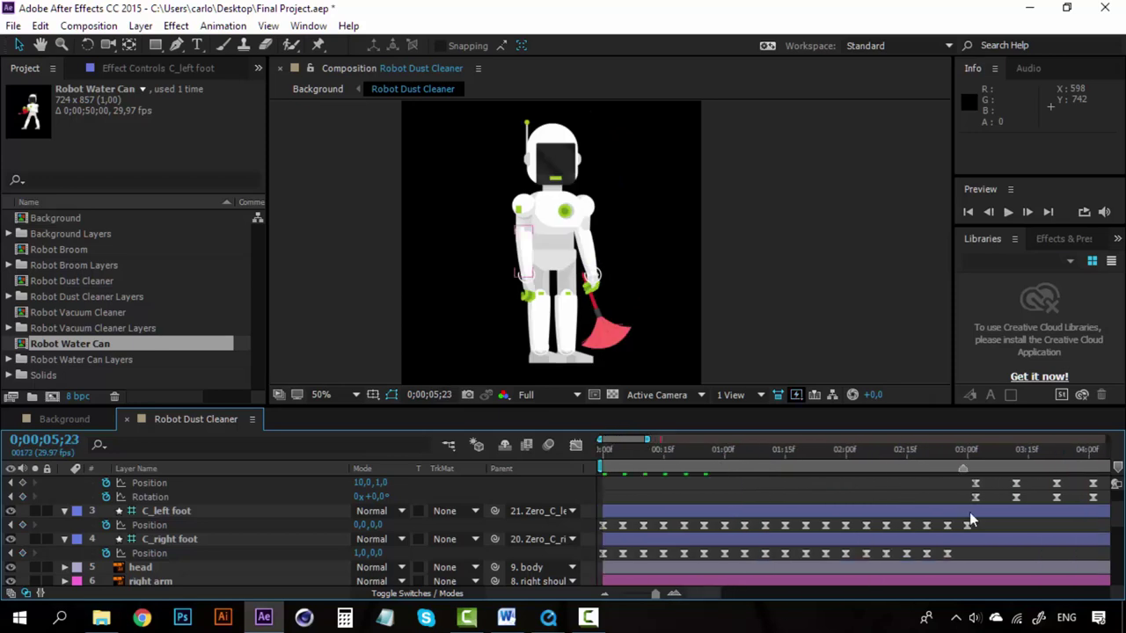
left_click_drag(976, 520, 574, 538)
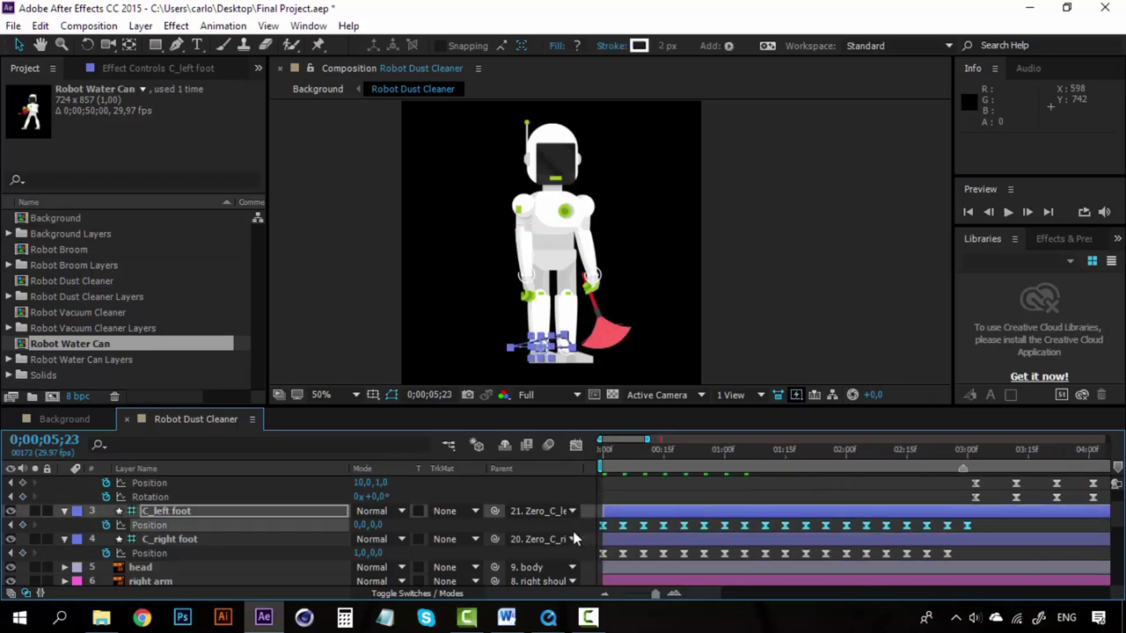
key("ctrl+c")
Paste the copied walk keyframes onto the C_left foot position at 0;00;05;27
scroll(713, 600, "up", 3)
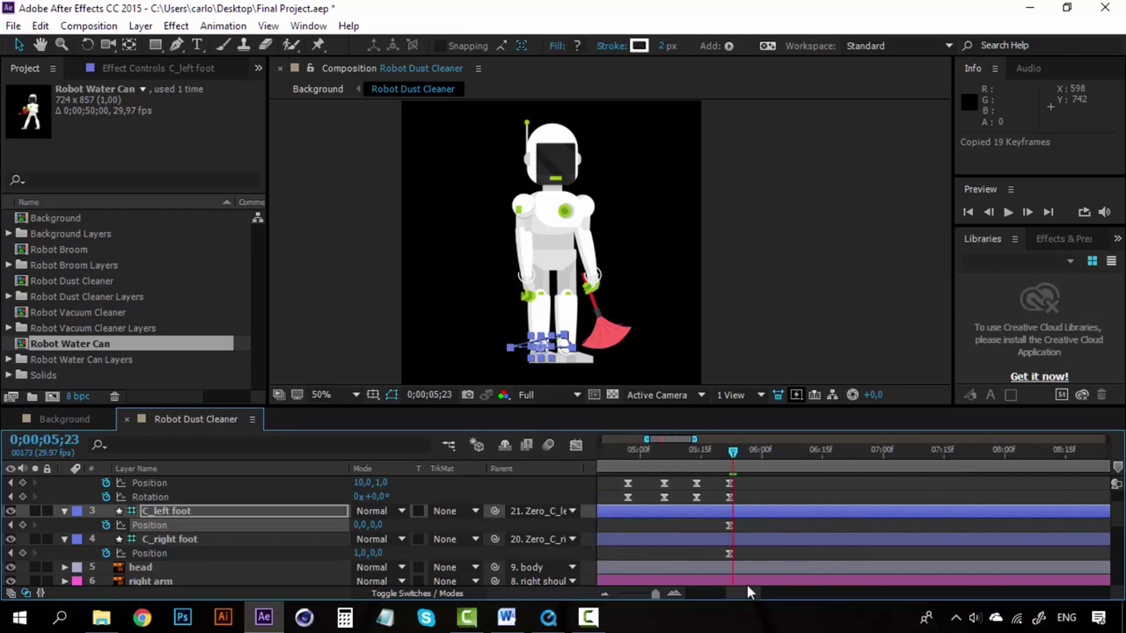
scroll(679, 596, "up", 2)
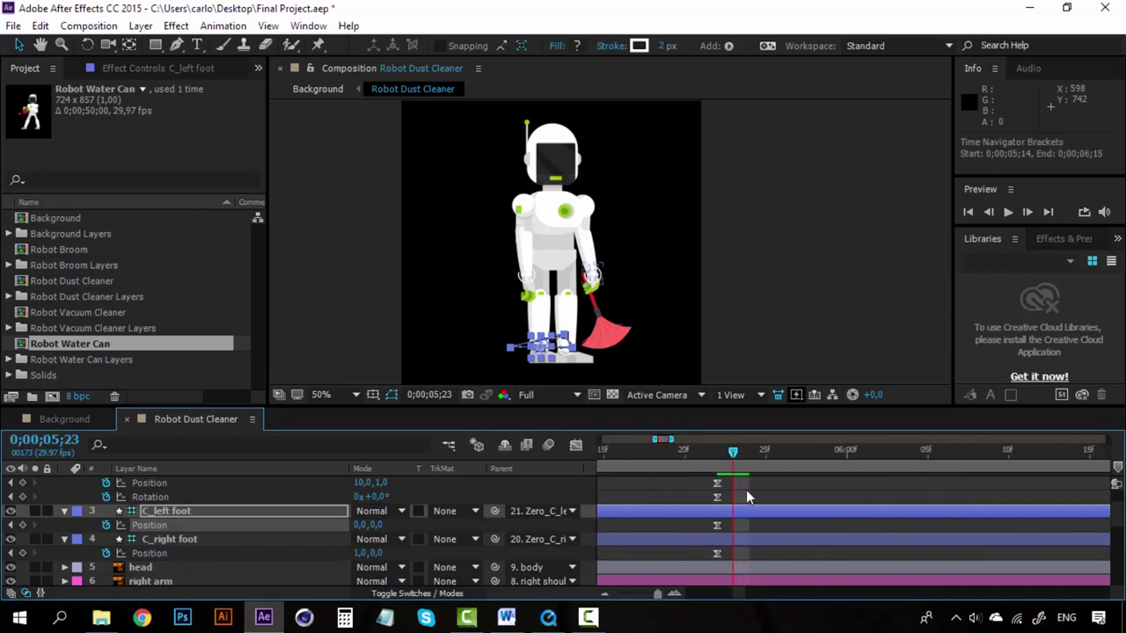
left_click(795, 452)
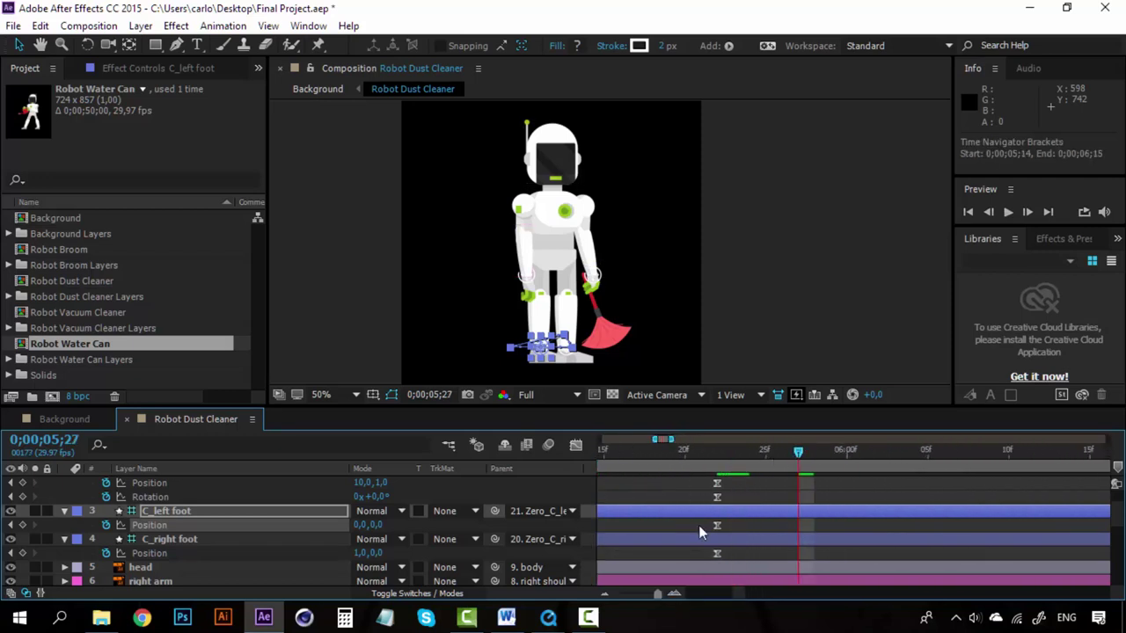
left_click(604, 597)
left_click(605, 598)
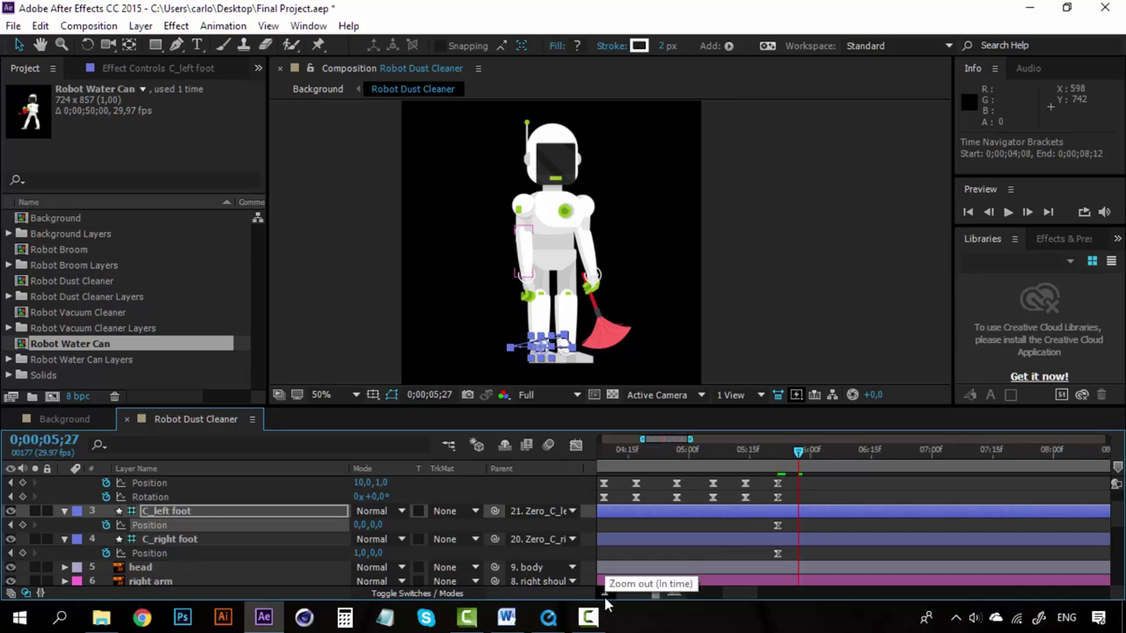
key("ctrl+v")
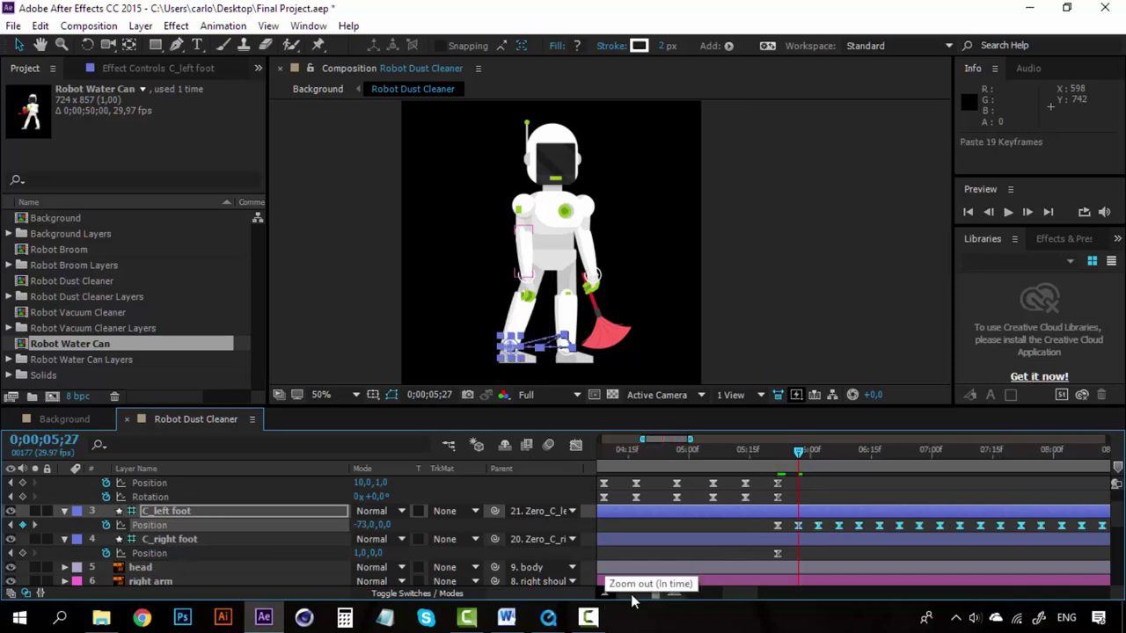
Copy the C_right foot position keyframes of the opening walk and paste them at 0;00;05;27
left_click(603, 594)
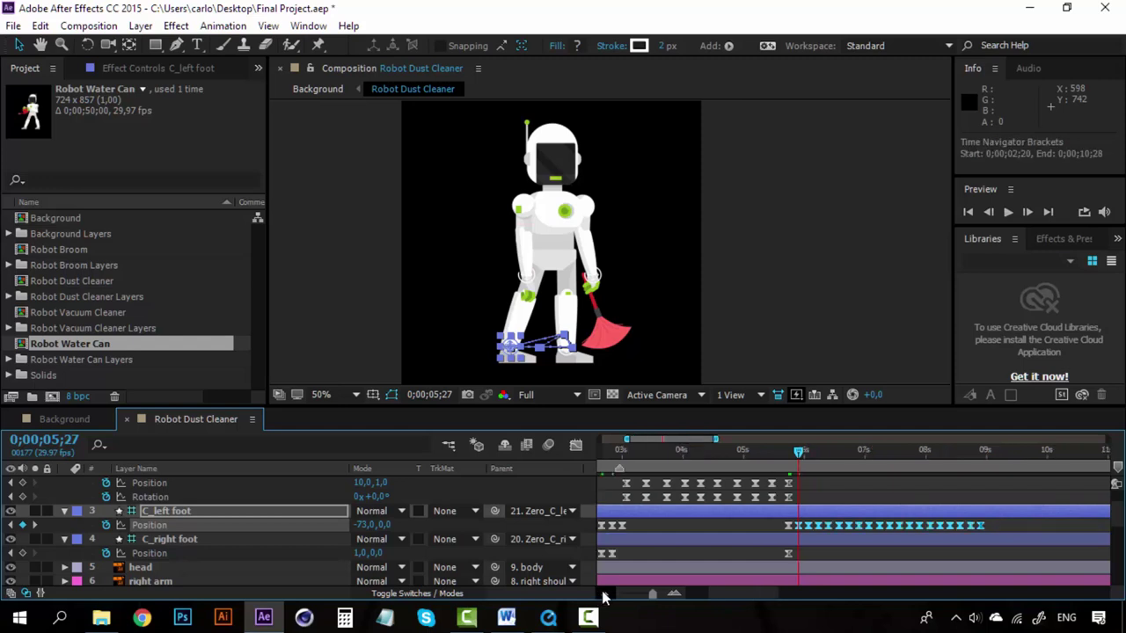
left_click_drag(709, 551, 581, 556)
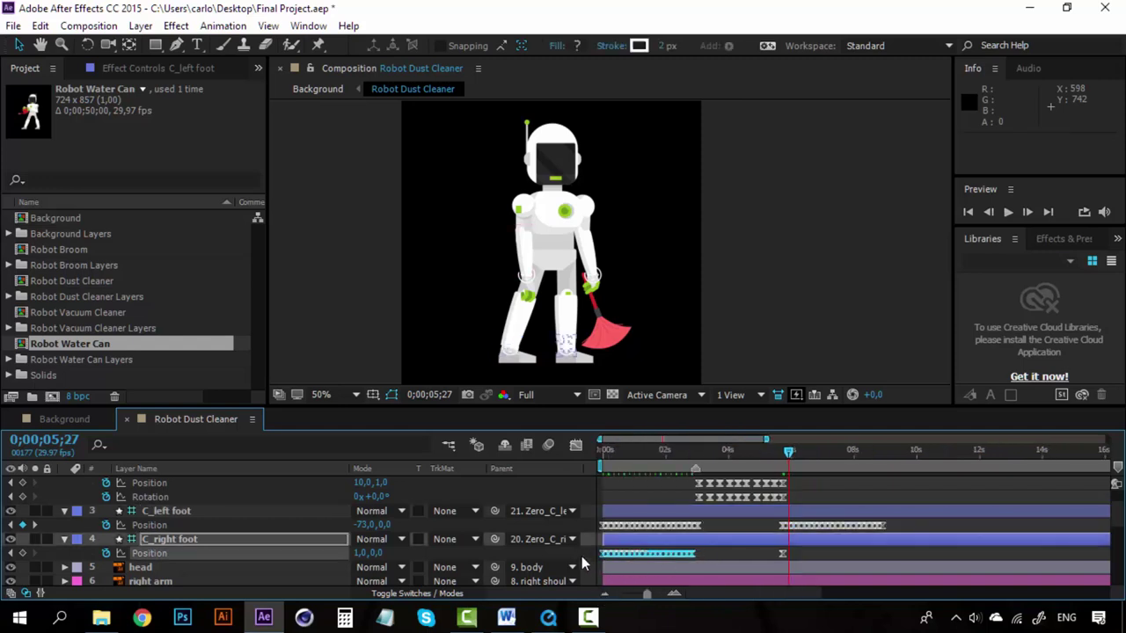
key("ctrl+c")
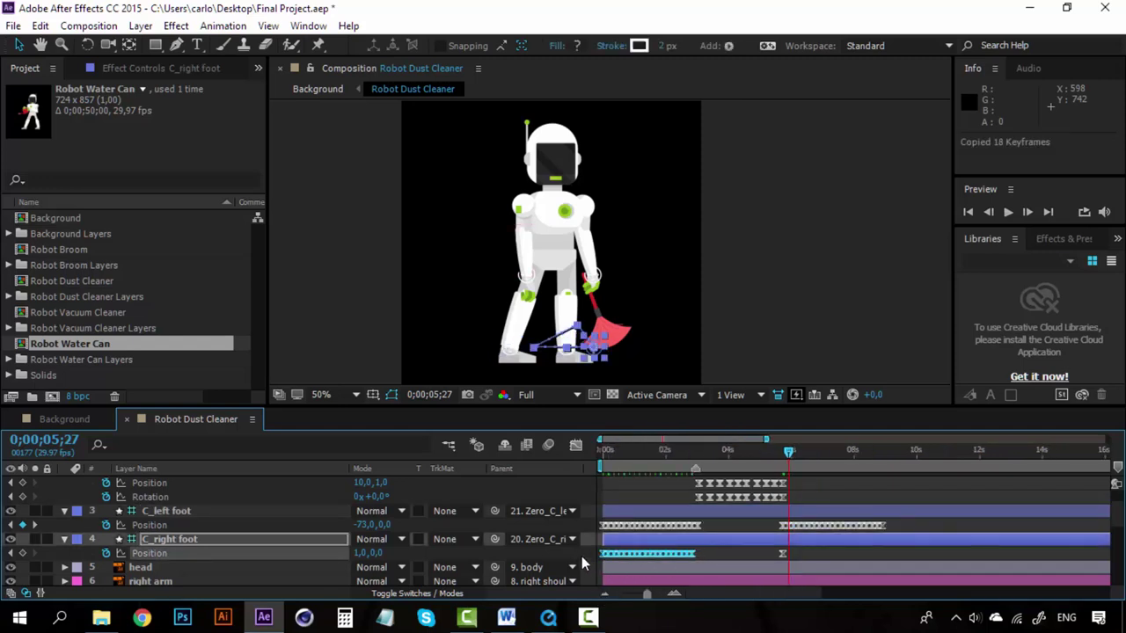
key("ctrl+v")
Preview the pasted foot steps from 0;00;05;15 and check the transition frames up to 0;00;05;27
key("space")
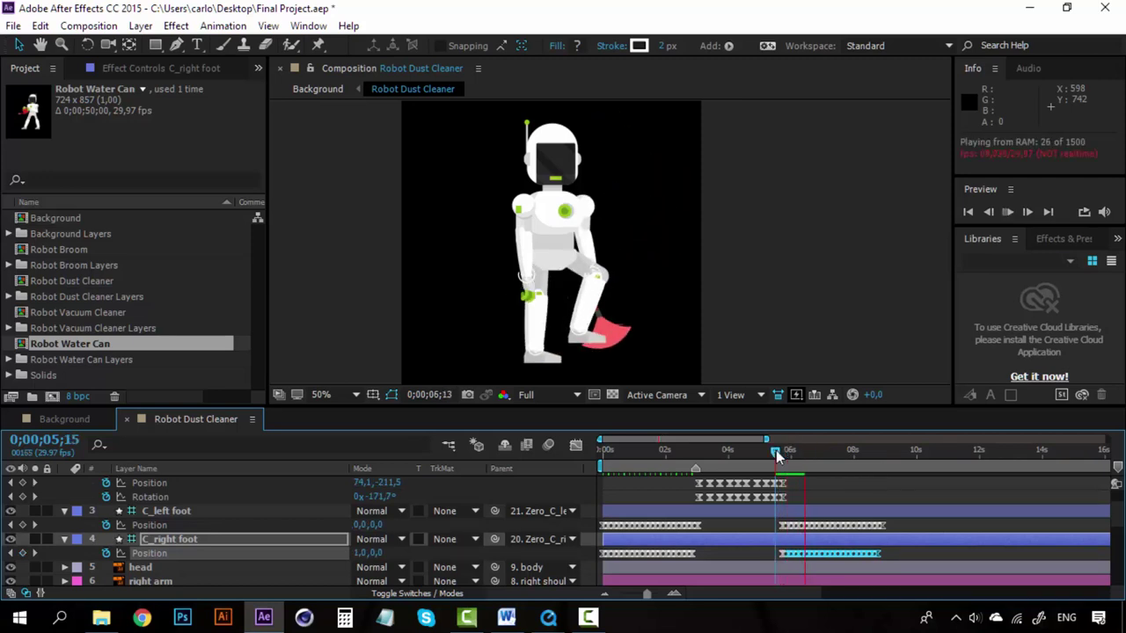
left_click_drag(777, 455, 786, 454)
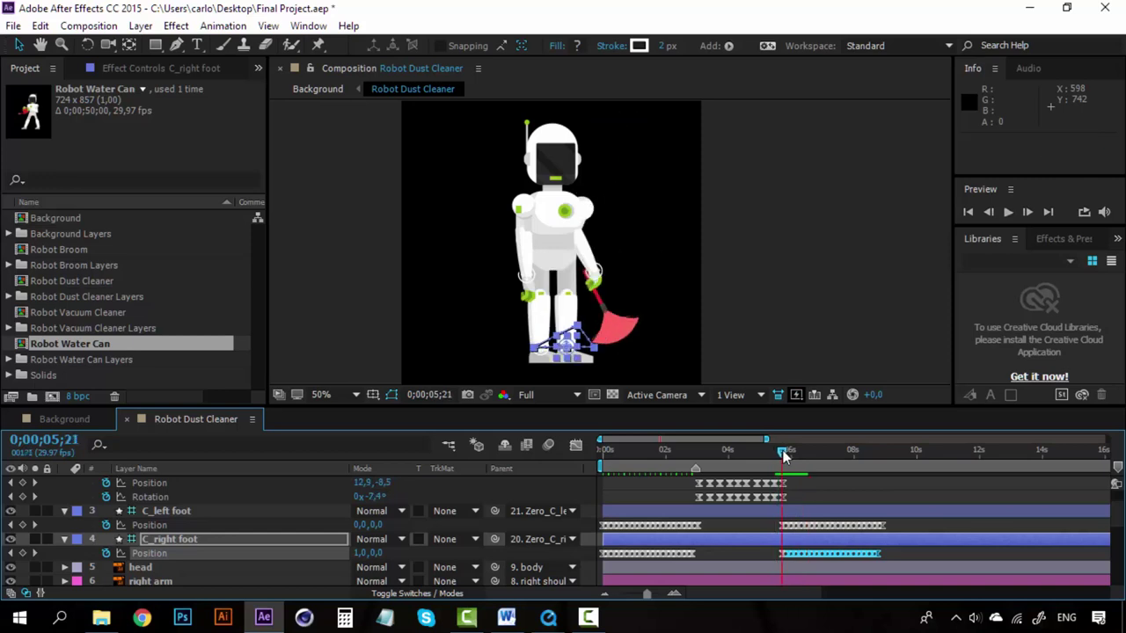
left_click(669, 595)
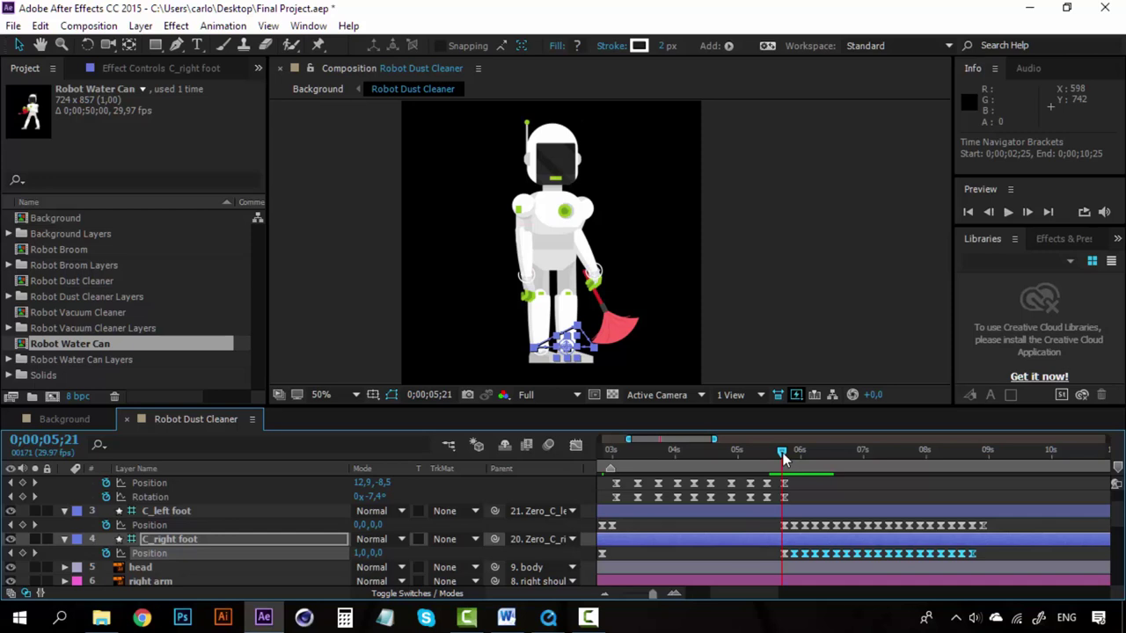
left_click_drag(782, 451, 796, 457)
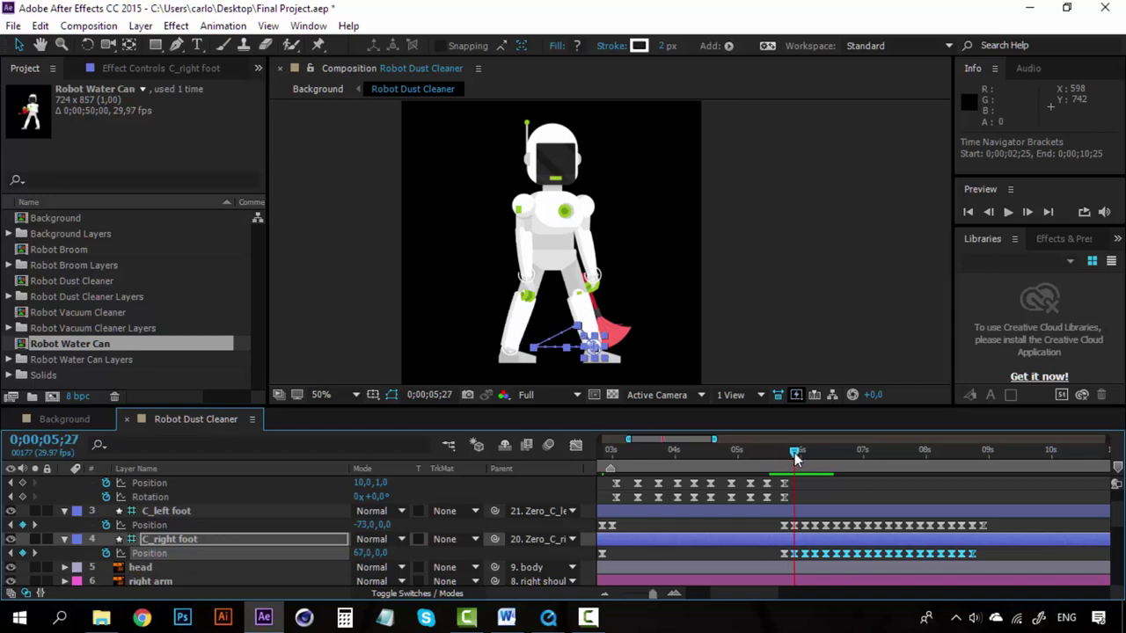
Copy the body layer's position keyframes from the opening walk and paste them at 0;00;05;27
scroll(686, 539, "down", 3)
left_click_drag(738, 602, 705, 598)
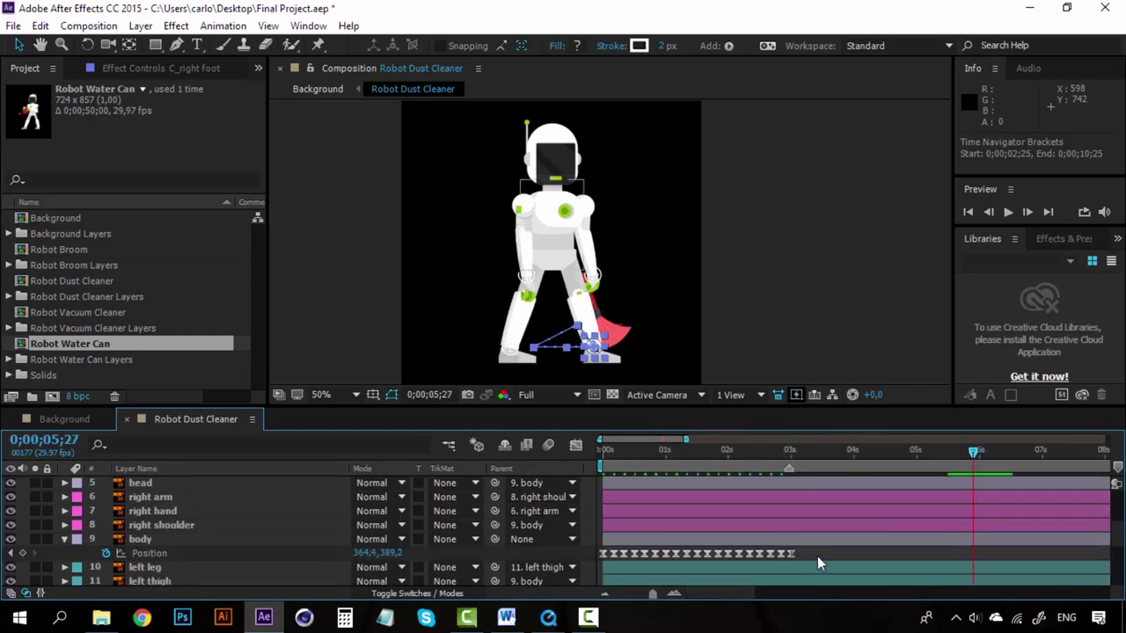
left_click_drag(817, 557, 587, 563)
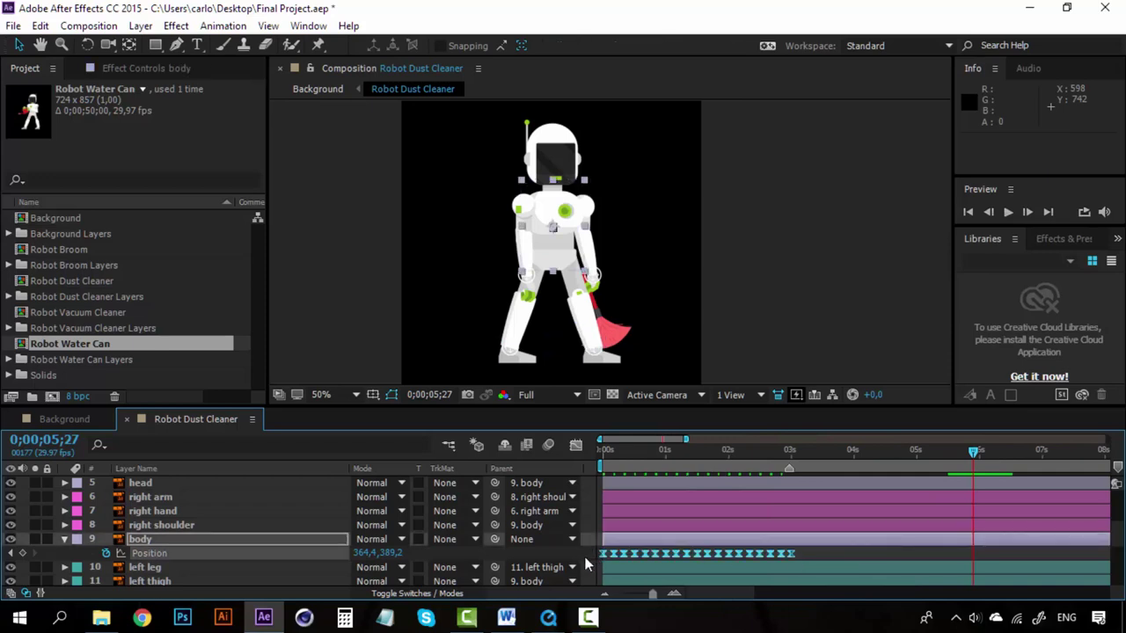
key("ctrl+c")
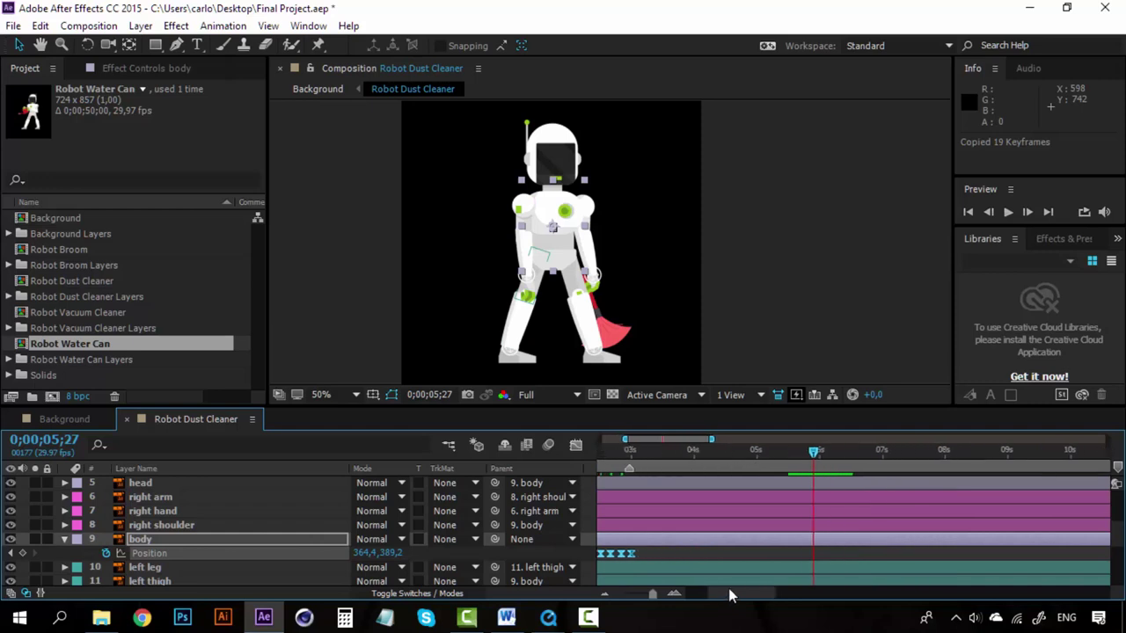
scroll(734, 585, "right", 5)
scroll(756, 572, "up", 3)
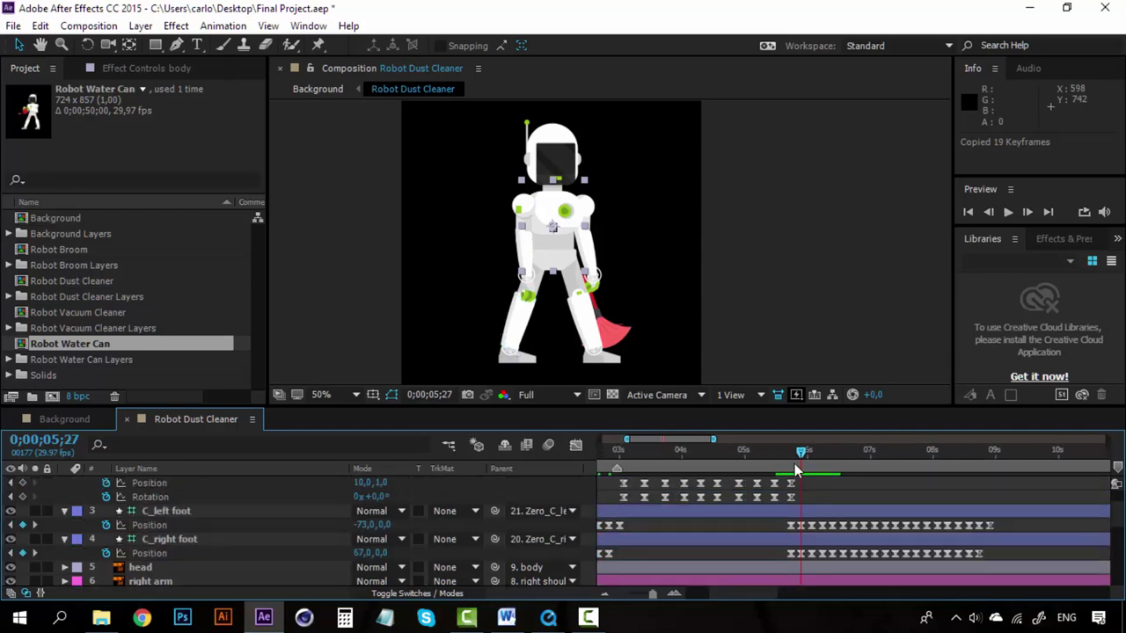
scroll(803, 532, "down", 3)
key("ctrl+v")
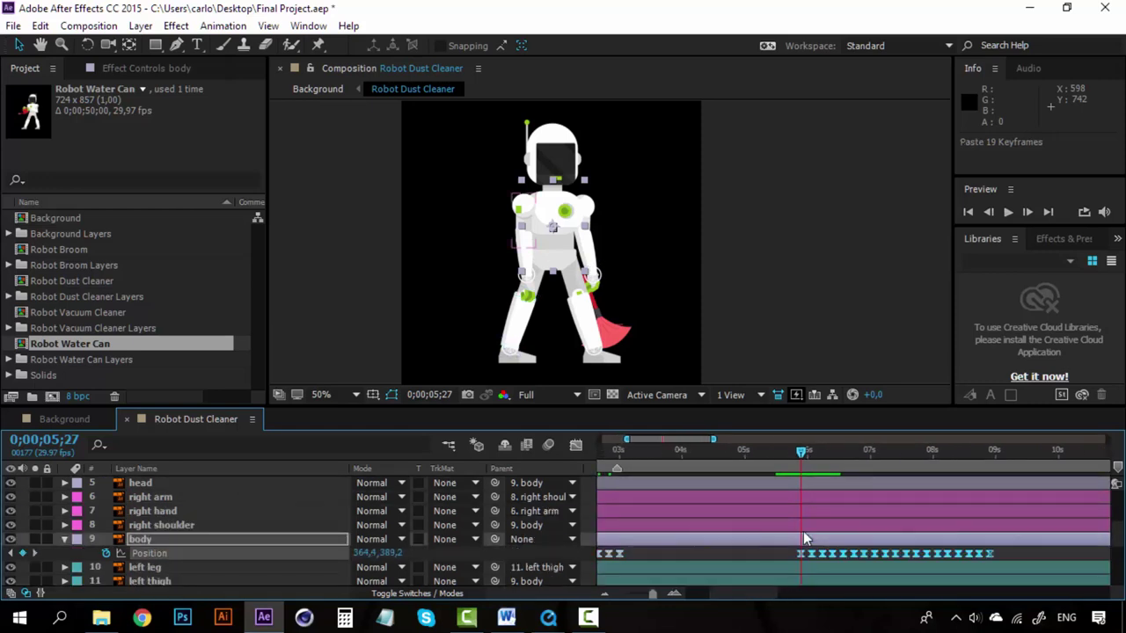
Preview the second walk with the body motion from 0;00;05;27 and scrub back through it
left_click_drag(771, 596, 785, 592)
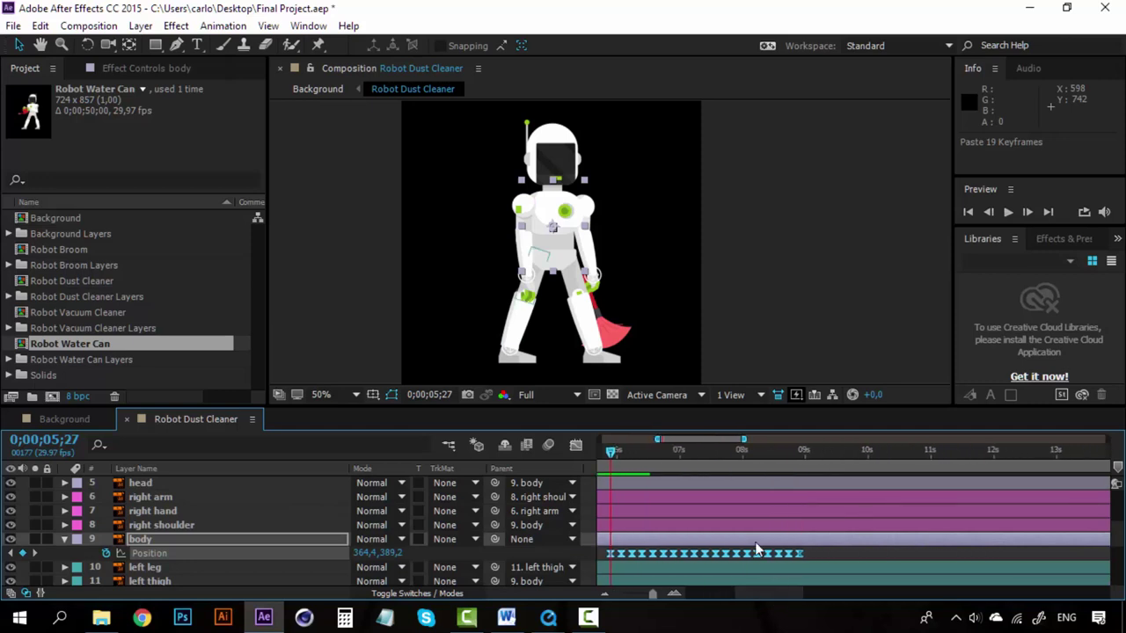
scroll(753, 540, "up", 3)
key("space")
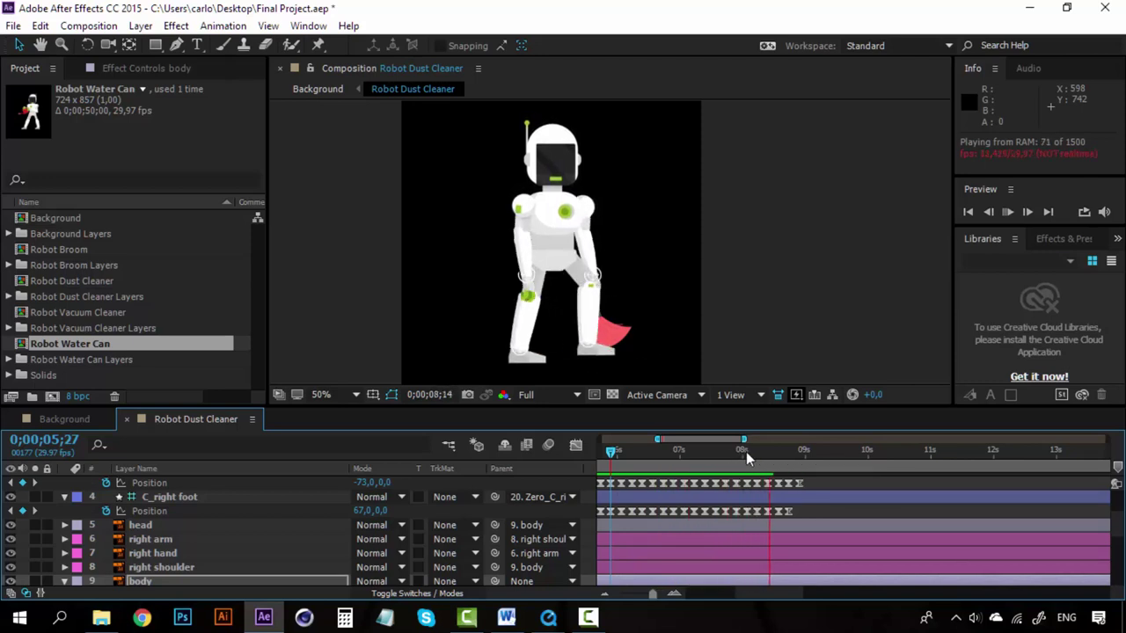
left_click(746, 452)
left_click_drag(739, 453, 665, 449)
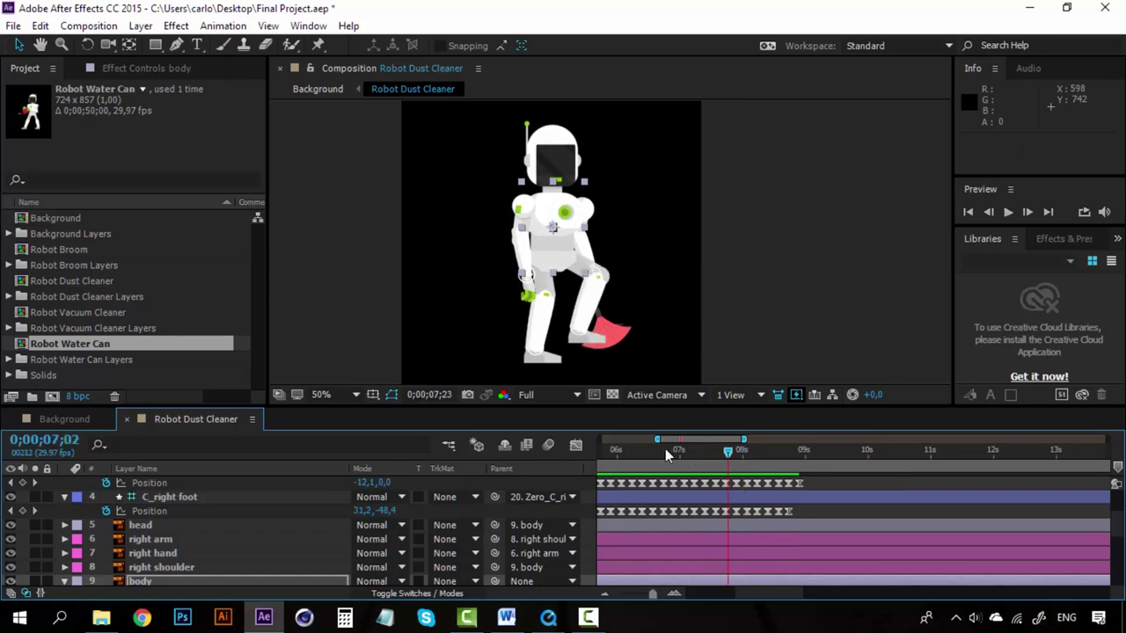
Preview the dust cleaner in the Background composition from 0;00;11;15 with the whole room in view
left_click_drag(766, 591, 748, 598)
left_click(747, 452)
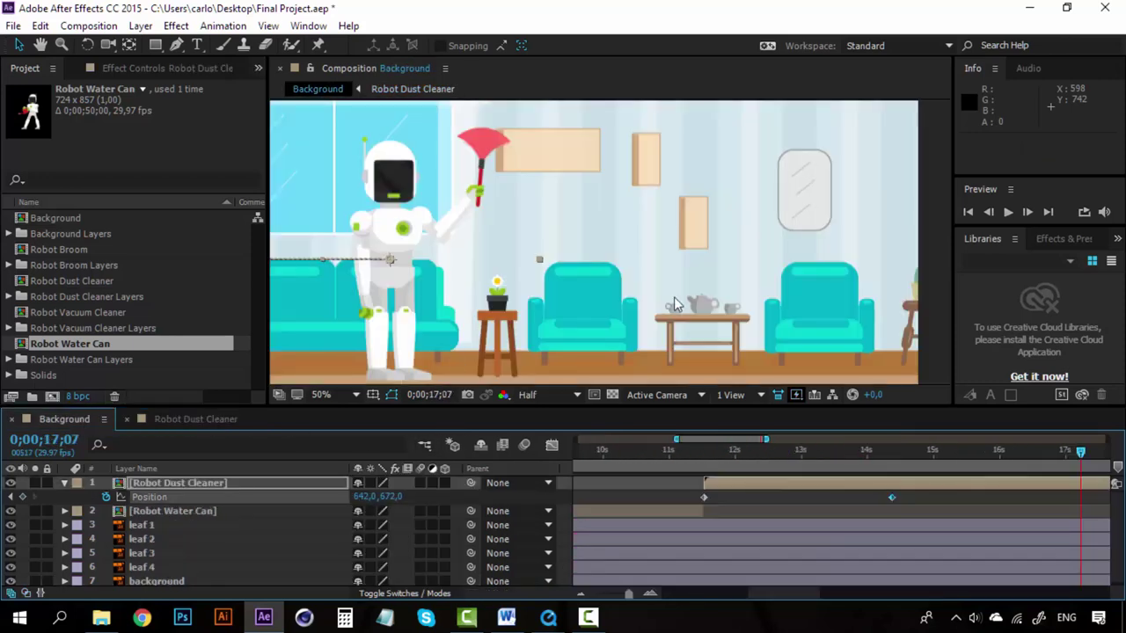
left_click(64, 419)
scroll(694, 308, "down", 2)
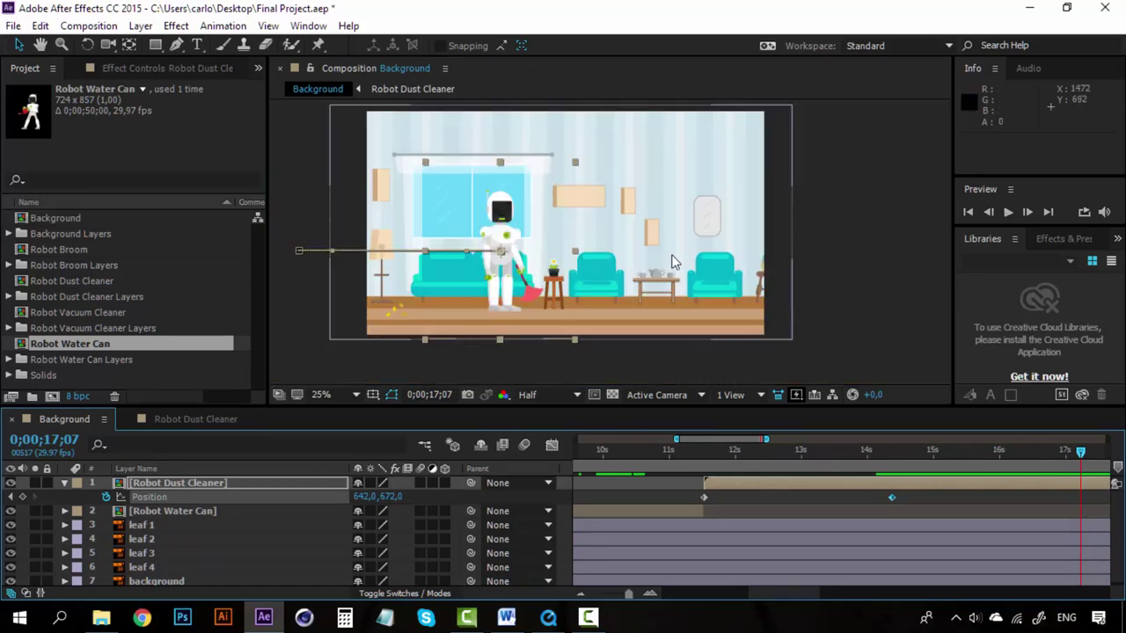
left_click(702, 450)
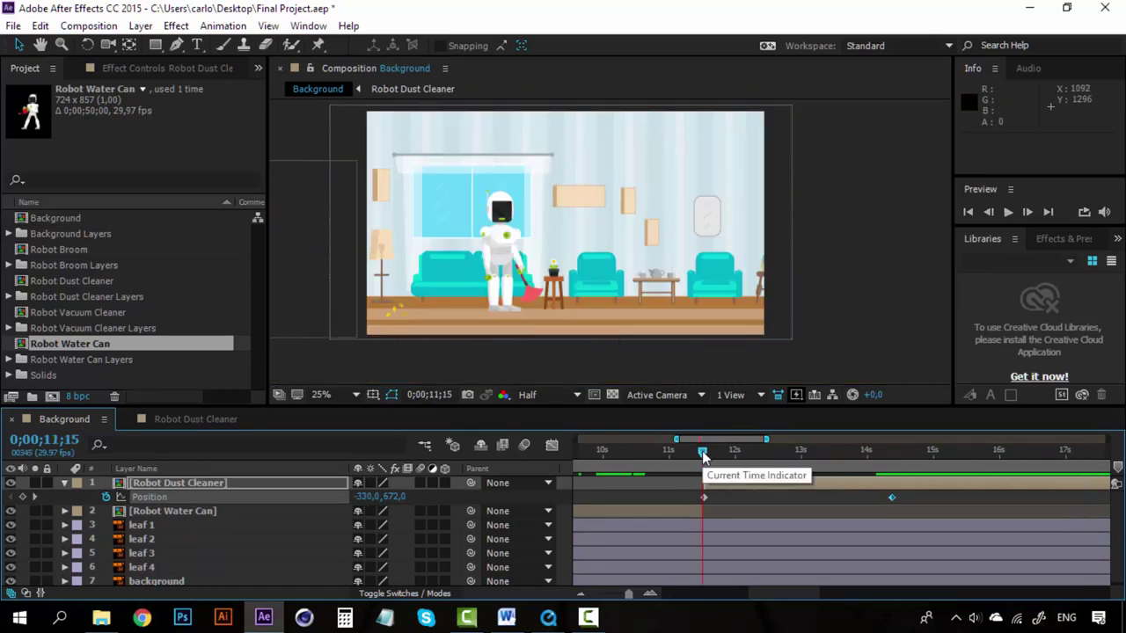
key("space")
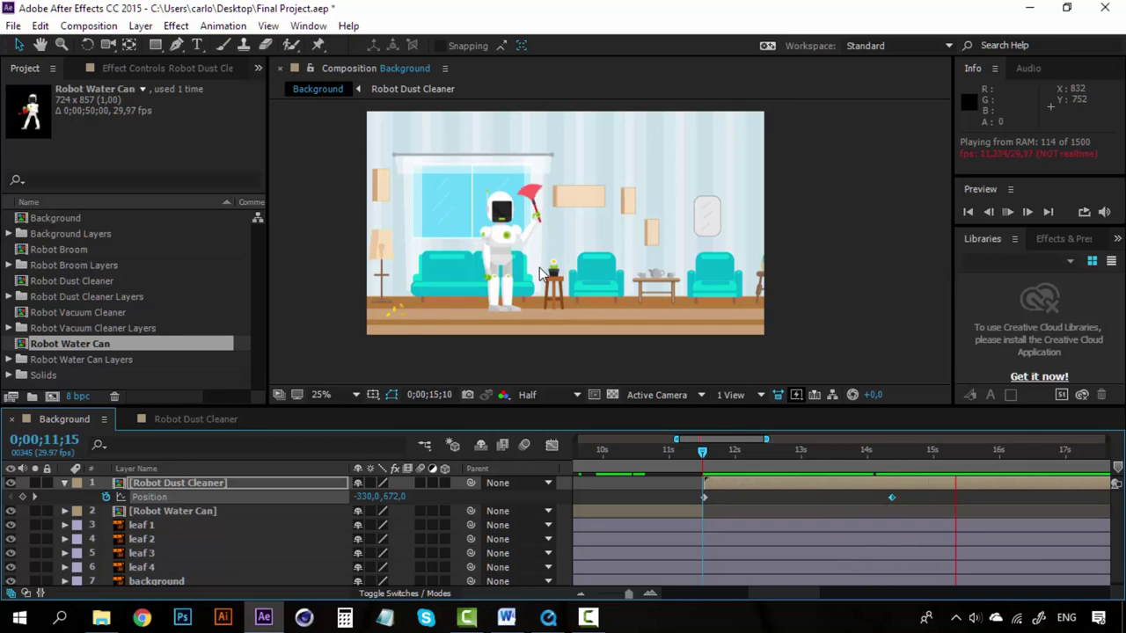
left_click(895, 450)
Locate the second walk's start at 0;00;05;22 and keyframe the Robot Dust Cleaner layer's position at 0;00;17;08 in Background
left_click(226, 419)
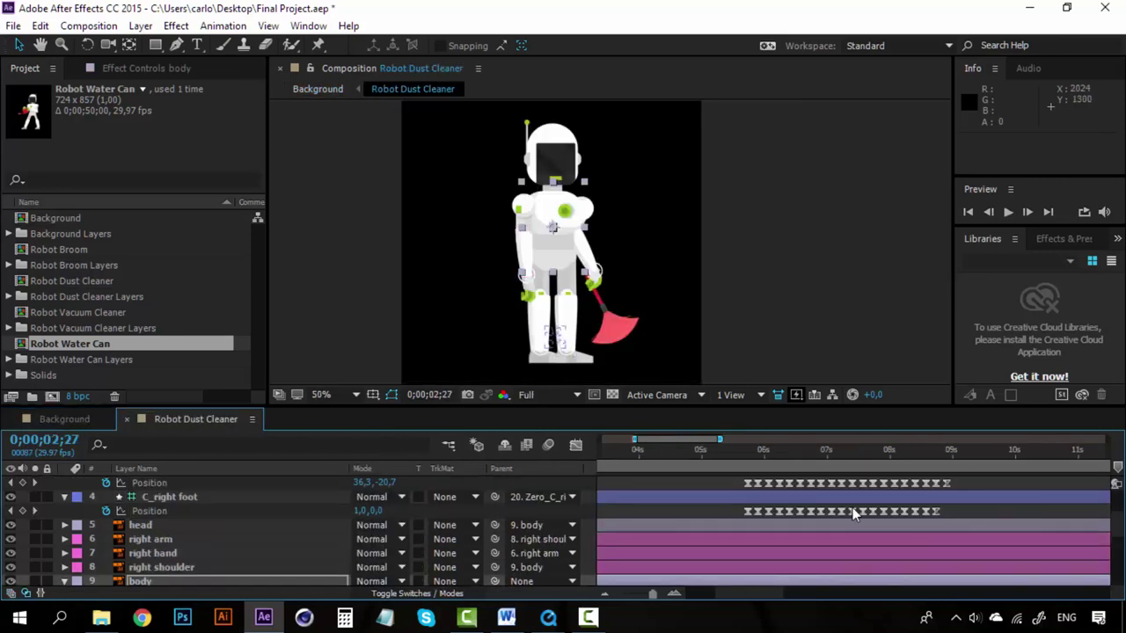
scroll(852, 508, "up", 2)
left_click(750, 454)
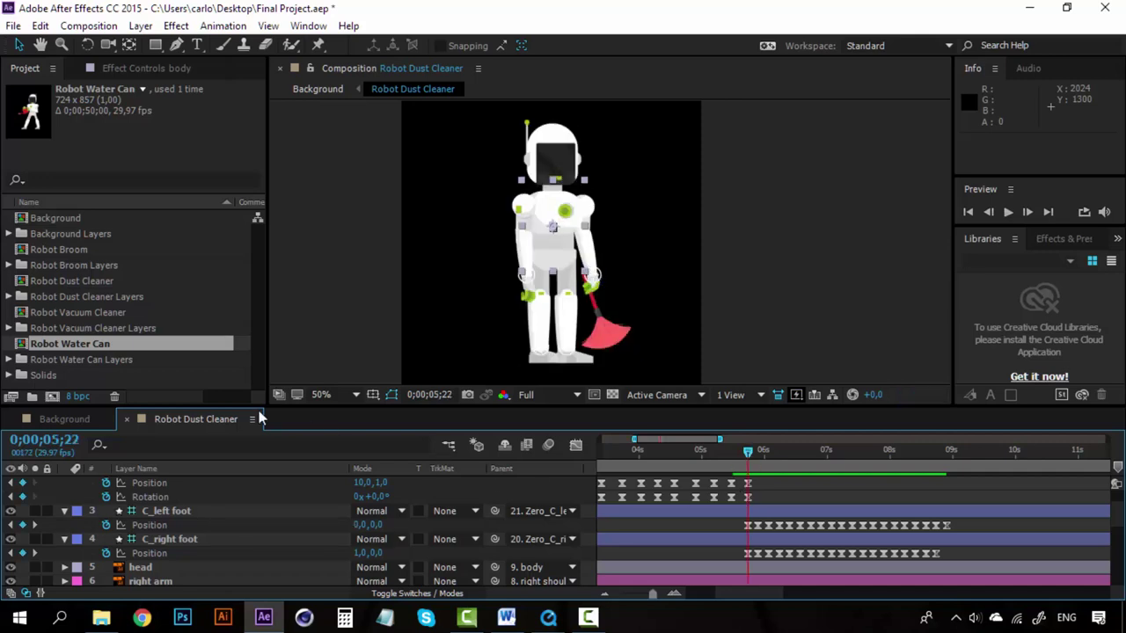
left_click(86, 415)
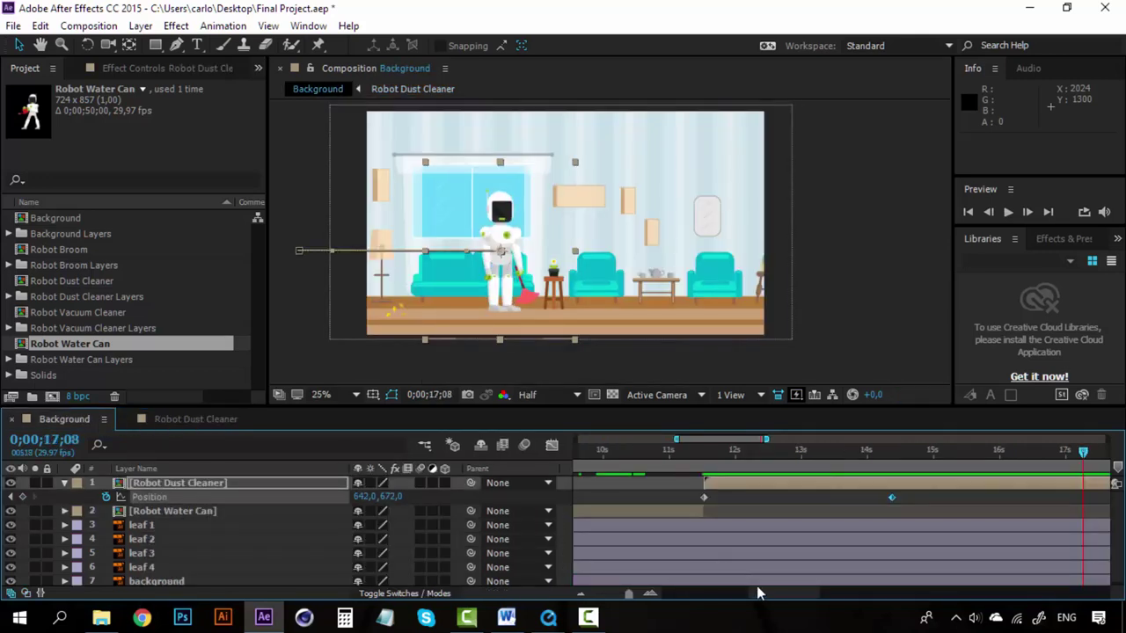
left_click_drag(788, 601, 819, 601)
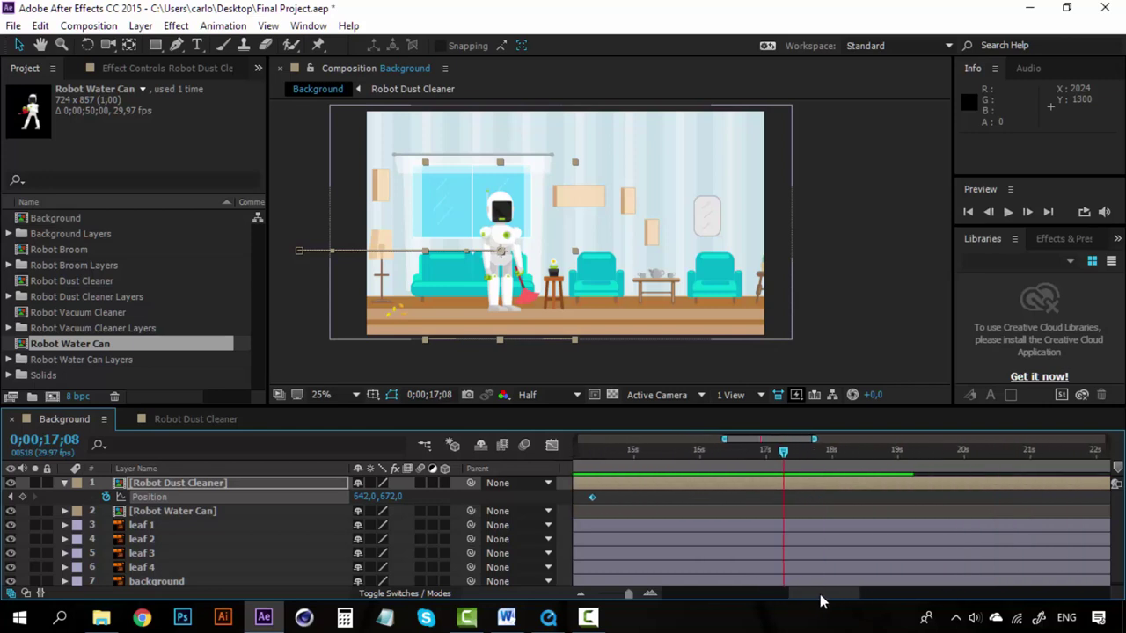
left_click(22, 497)
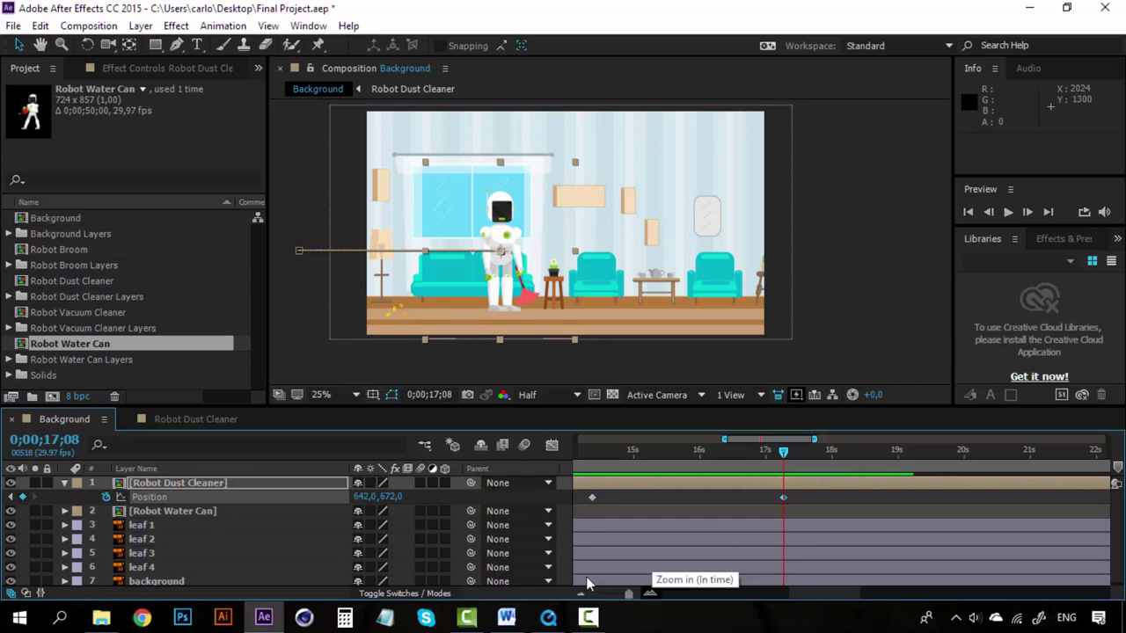
Locate the walk's last C_right foot keyframe at 0;00;08;22 and keyframe the Robot Dust Cleaner layer's position at 0;00;20;08 in Background
left_click(208, 419)
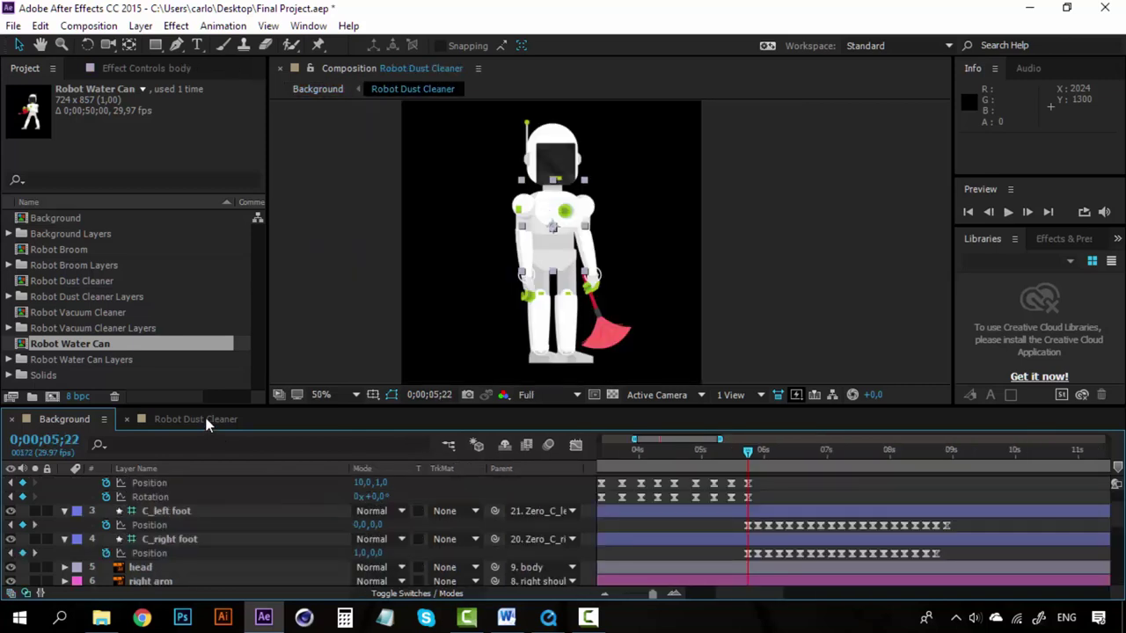
left_click(937, 450)
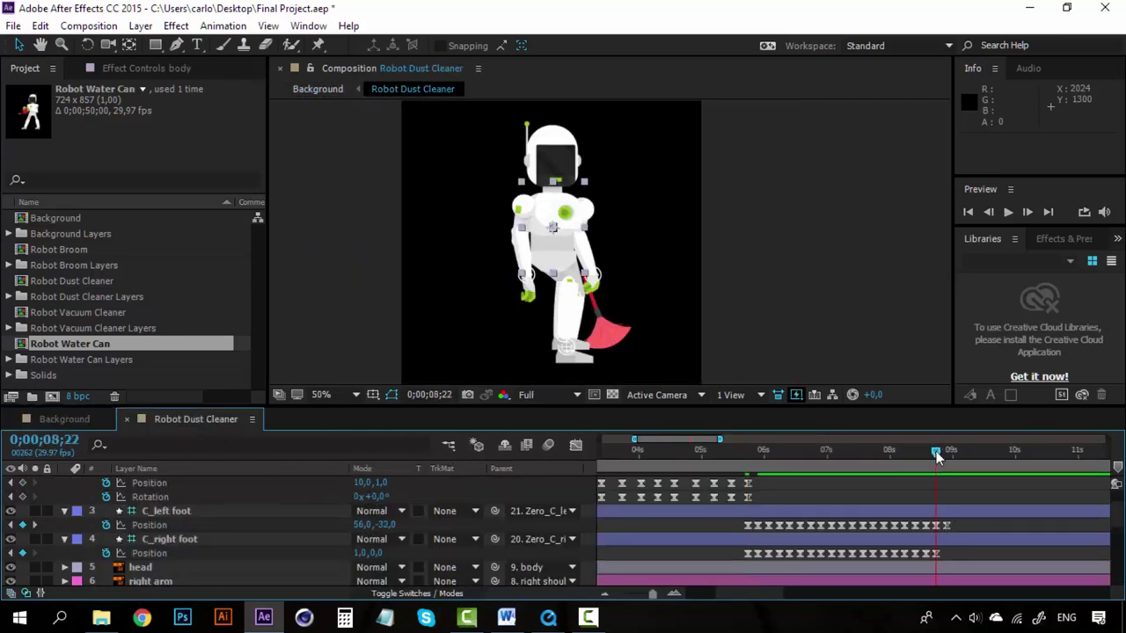
left_click(74, 418)
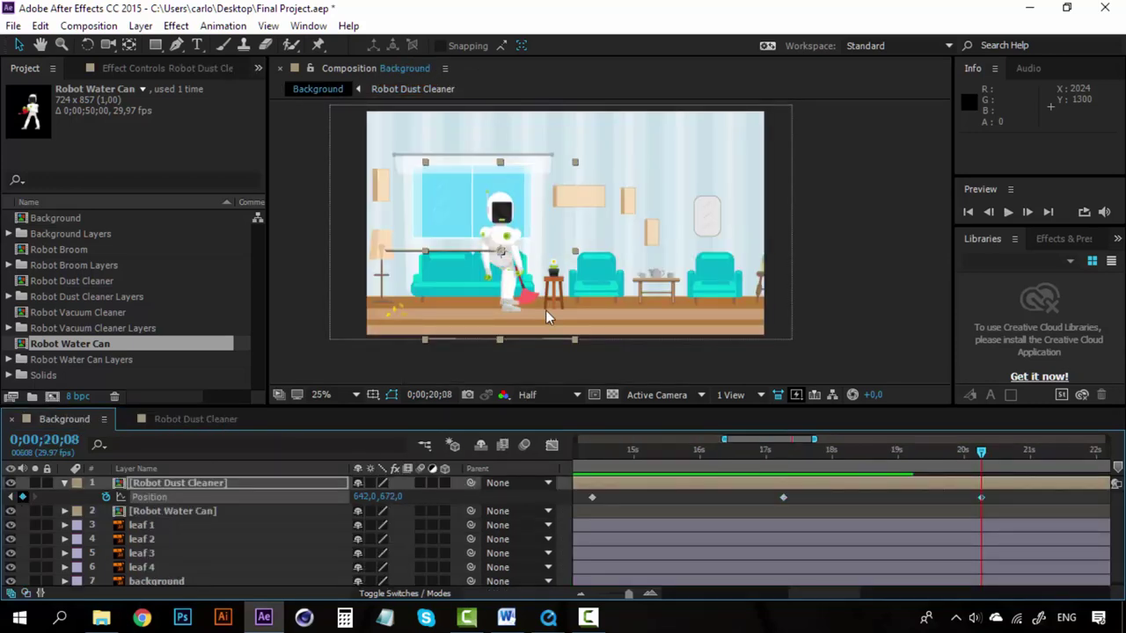
Move the Robot Dust Cleaner layer across to the far armchair at position 1414,0, 672,0 for the 0;00;20;08 keyframe
left_click_drag(504, 215, 671, 216)
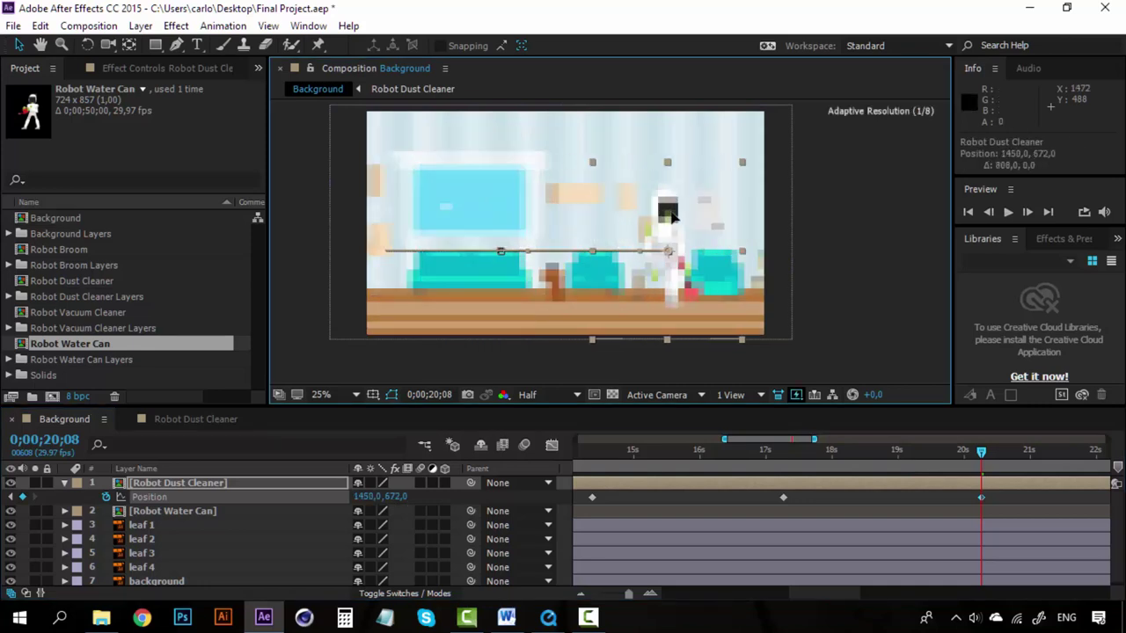
key("Left")
key("Left")
key("Left")
key("Left")
key("Left")
key("Left")
key("Left")
key("Left")
key("Left")
key("Left")
key("Left")
key("Left")
key("Left")
key("Left")
key("Left")
key("Left")
key("Left")
key("Left")
key("Left")
key("Left")
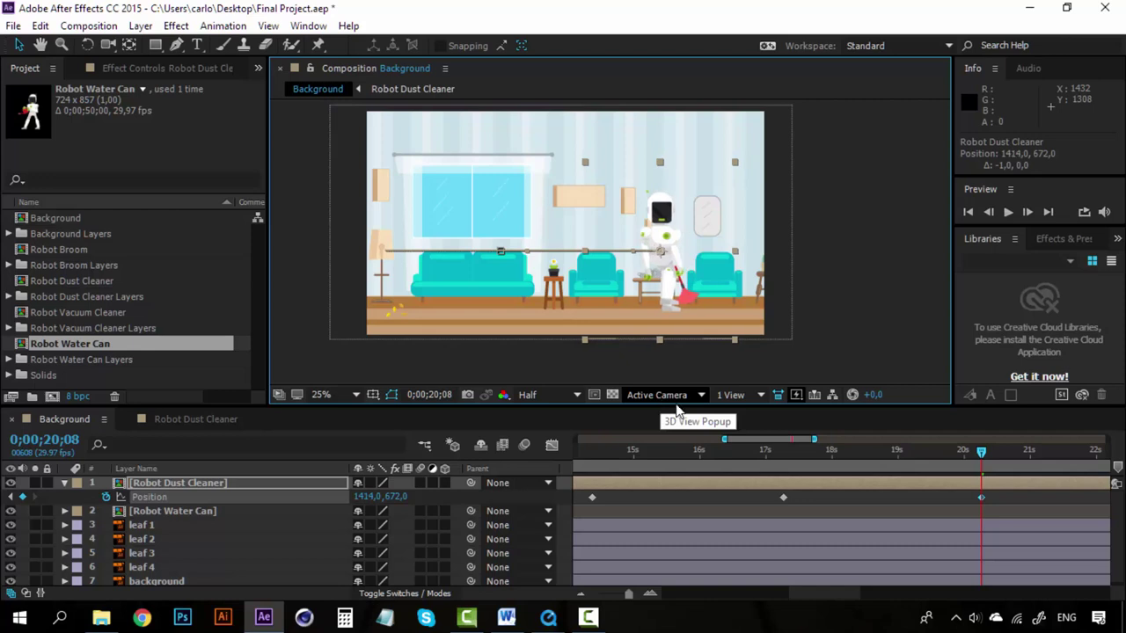
Preview the second walk across the room in the Background composition from 0;00;17;02
key("space")
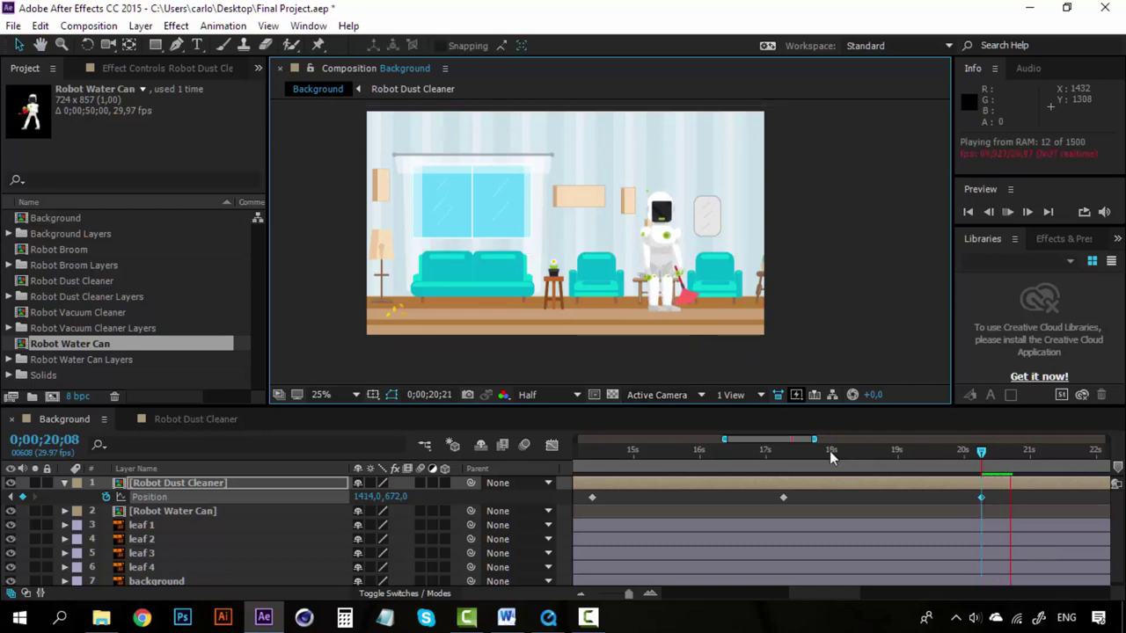
left_click_drag(796, 451, 770, 457)
key("space")
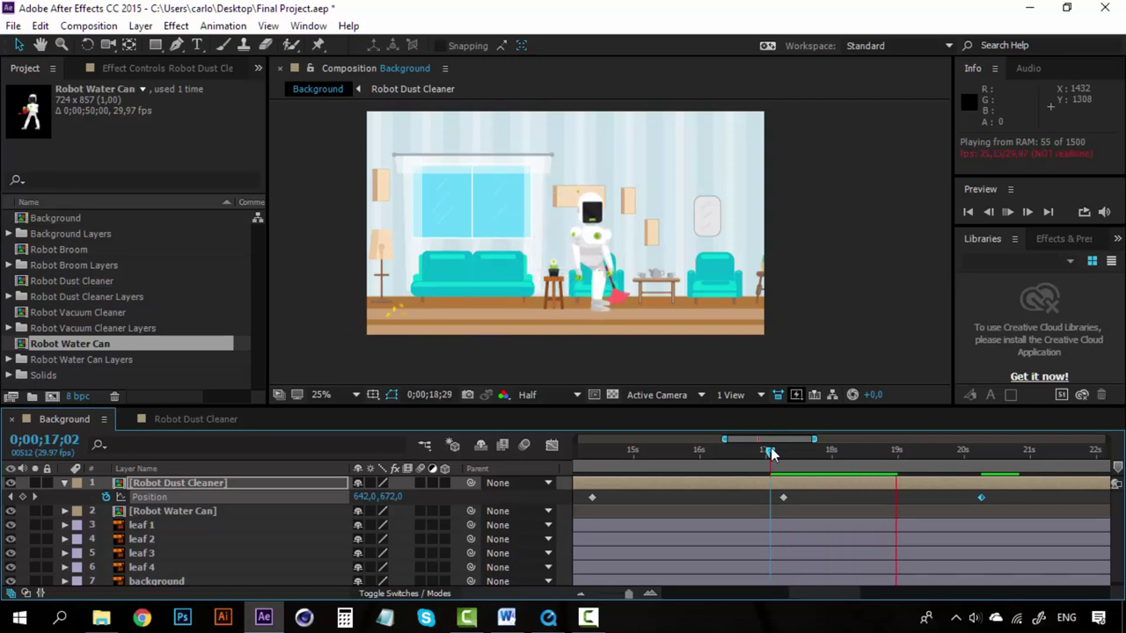
key("space")
key("space")
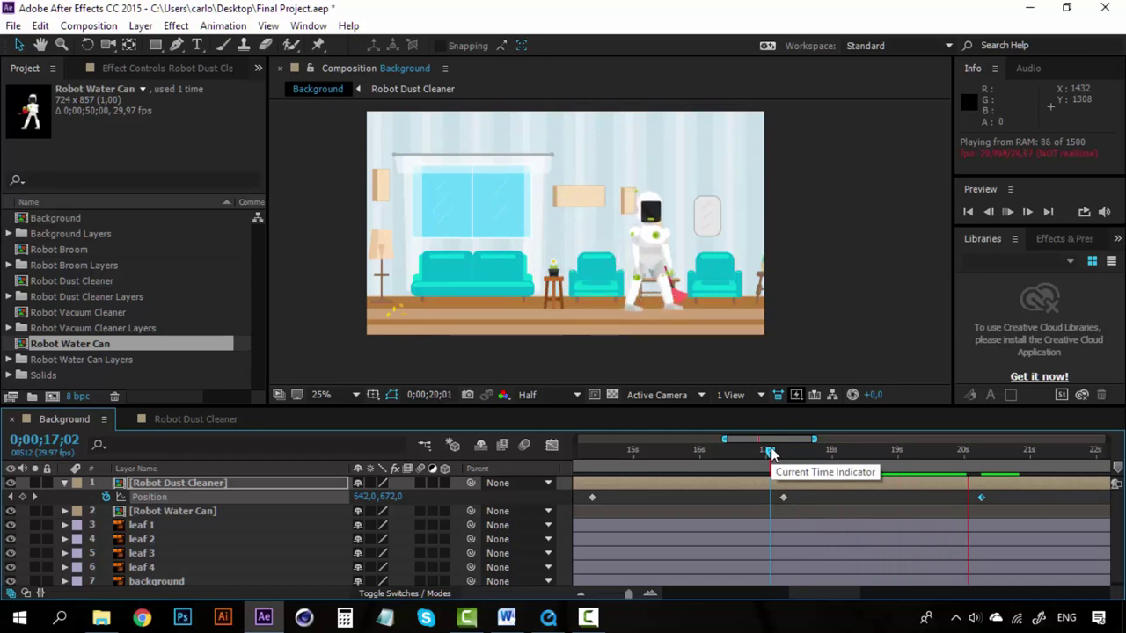
key("space")
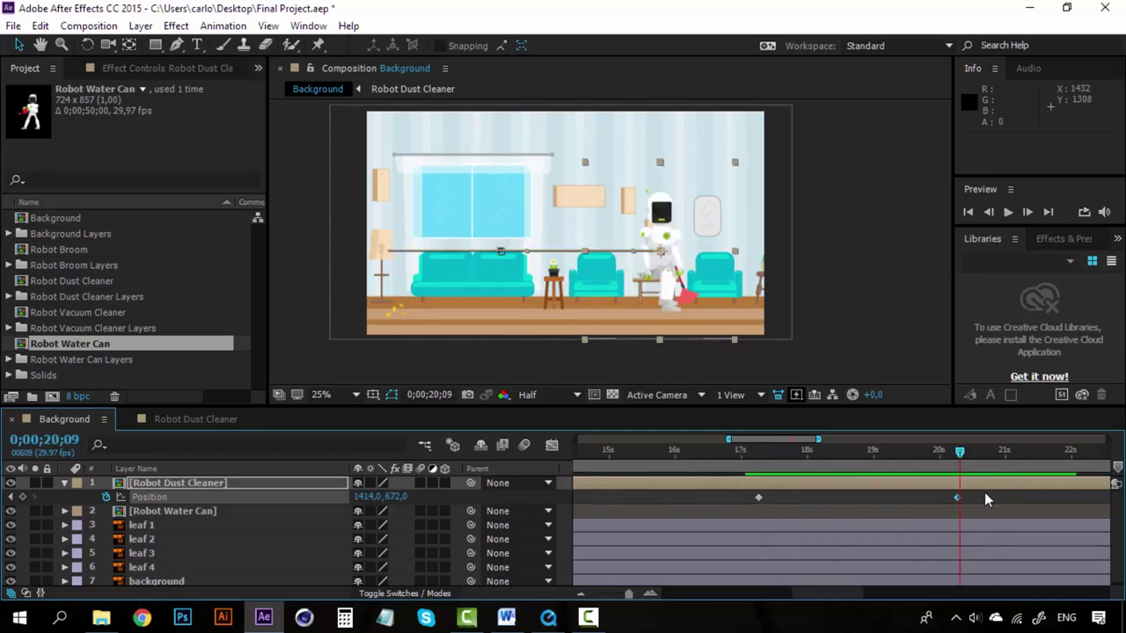
Go to 0;00;20;13 in Background and keyframe C_left hand's position and rotation at 0;00;08;27 in the Robot Dust Cleaner composition
left_click_drag(960, 453, 967, 453)
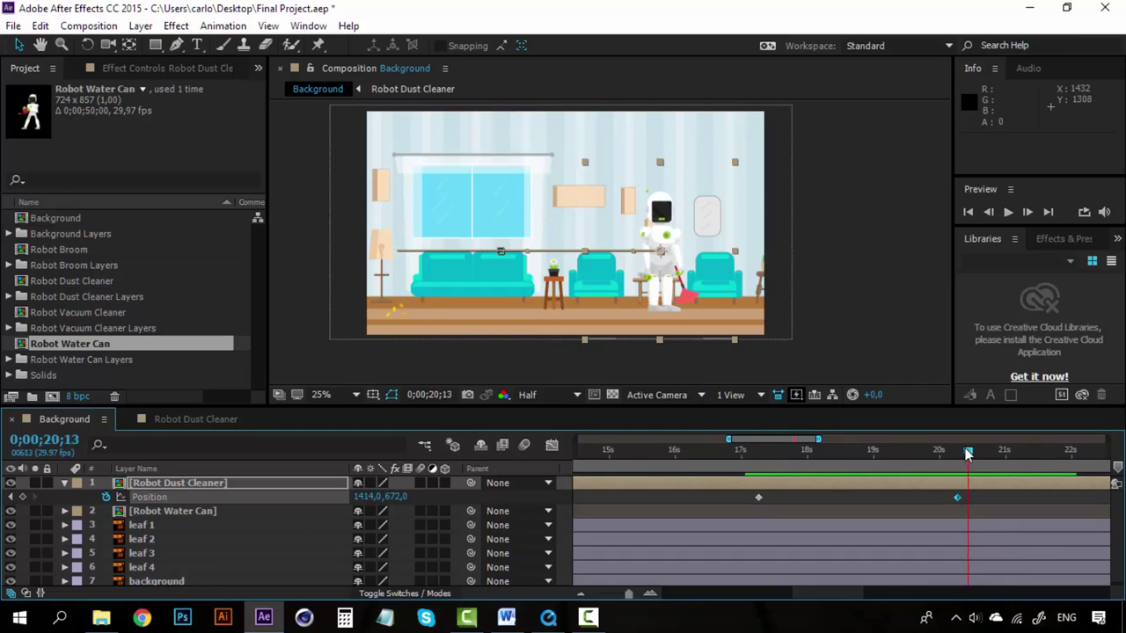
left_click(197, 417)
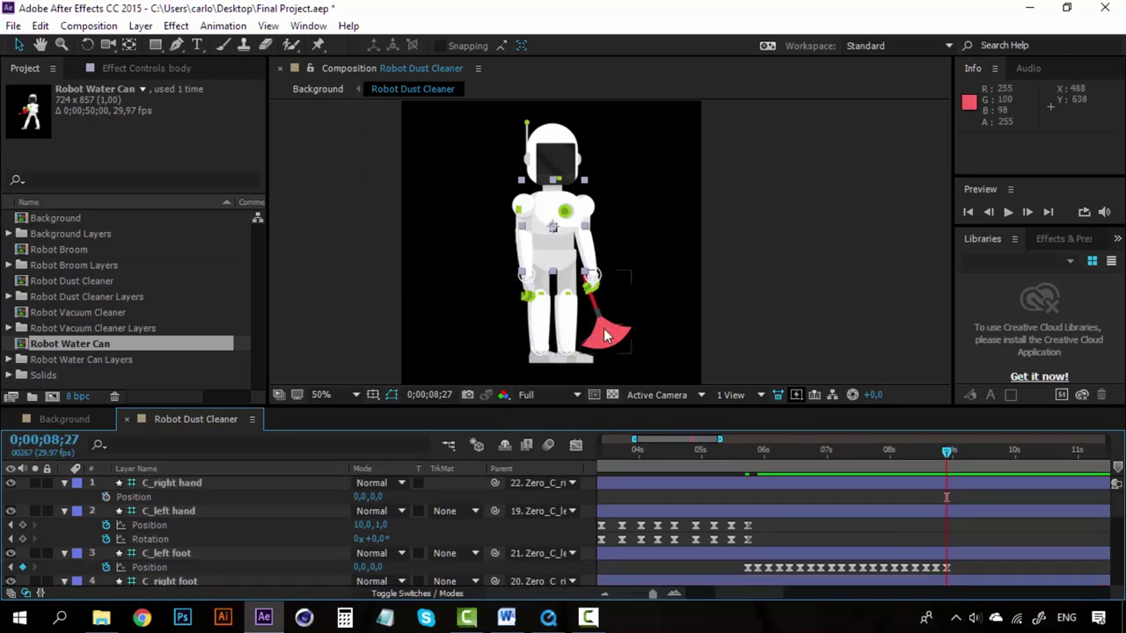
scroll(604, 328, "up", 2)
left_click_drag(586, 296, 569, 256)
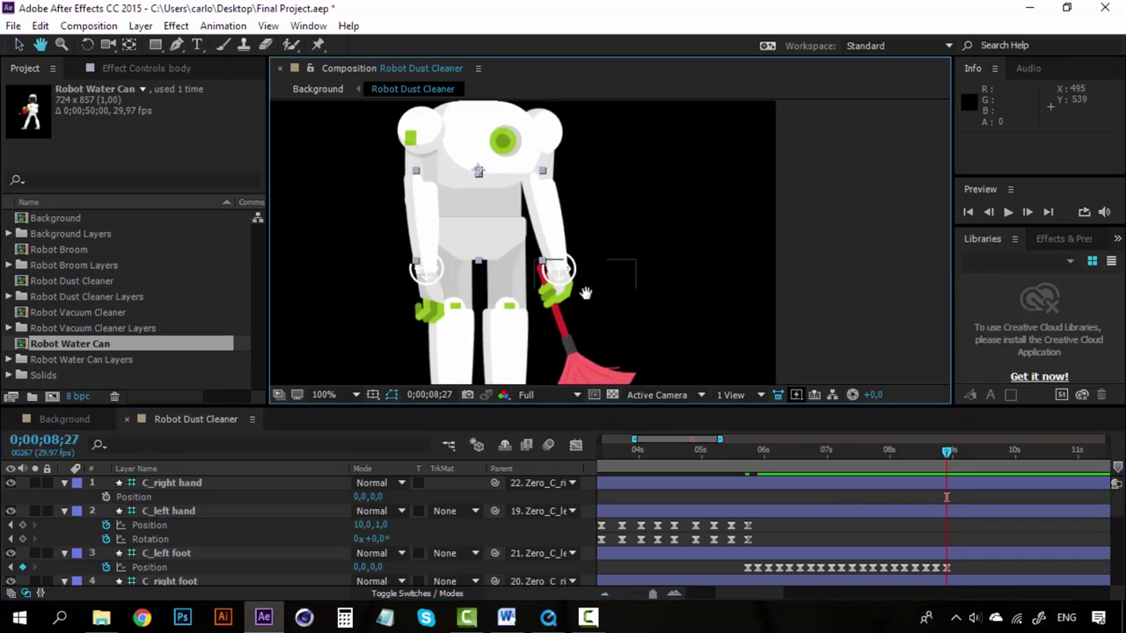
left_click(150, 526)
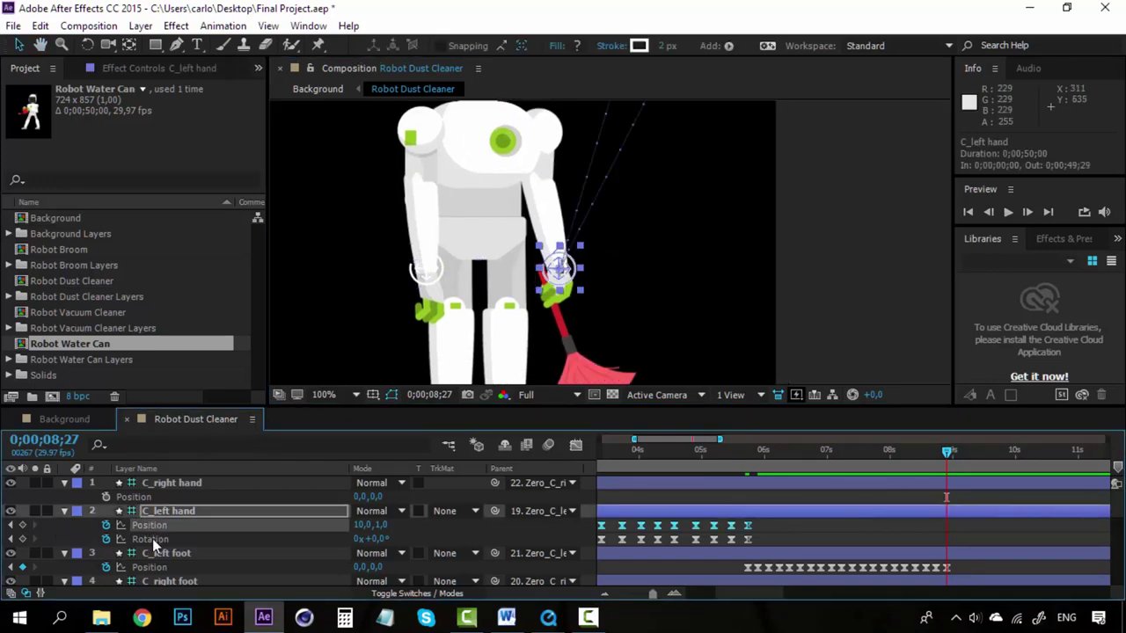
left_click(152, 539, "shift")
left_click(22, 525)
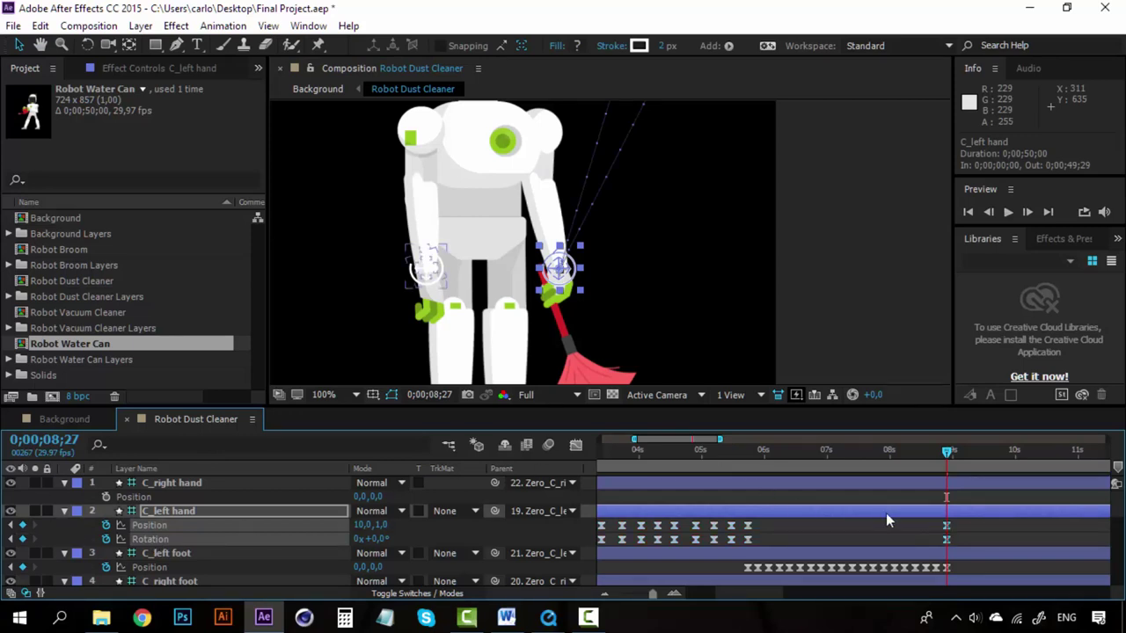
Raise the duster arm at 0;00;09;00 by setting C_left hand's position to 71,0, -31,0 and its rotation to -50°
left_click_drag(674, 595, 684, 601)
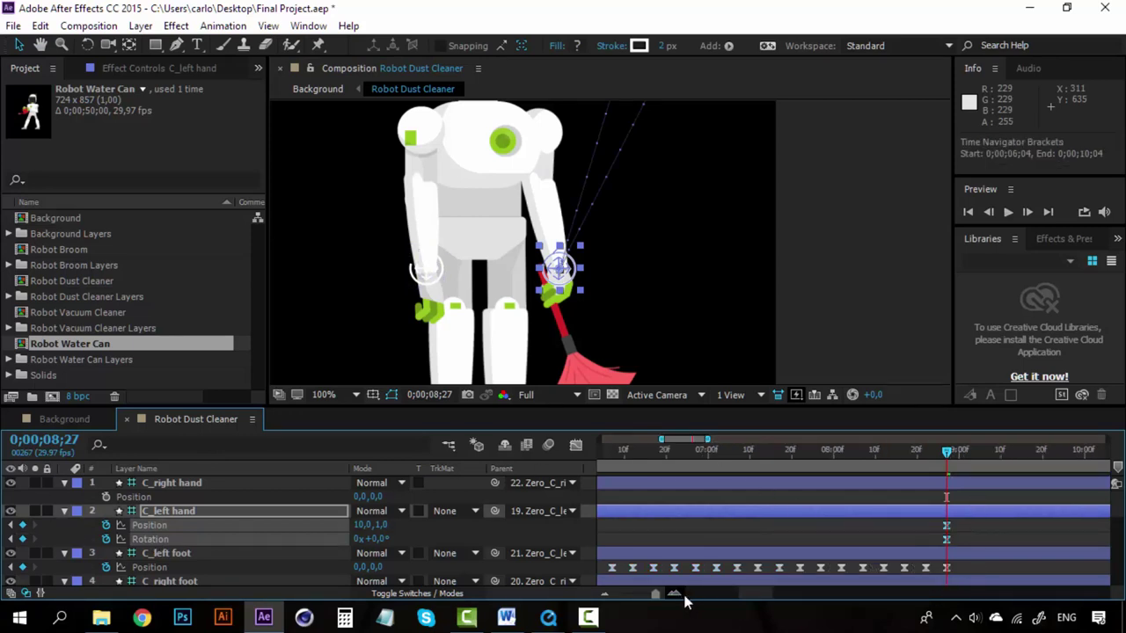
scroll(772, 591, "up", 3)
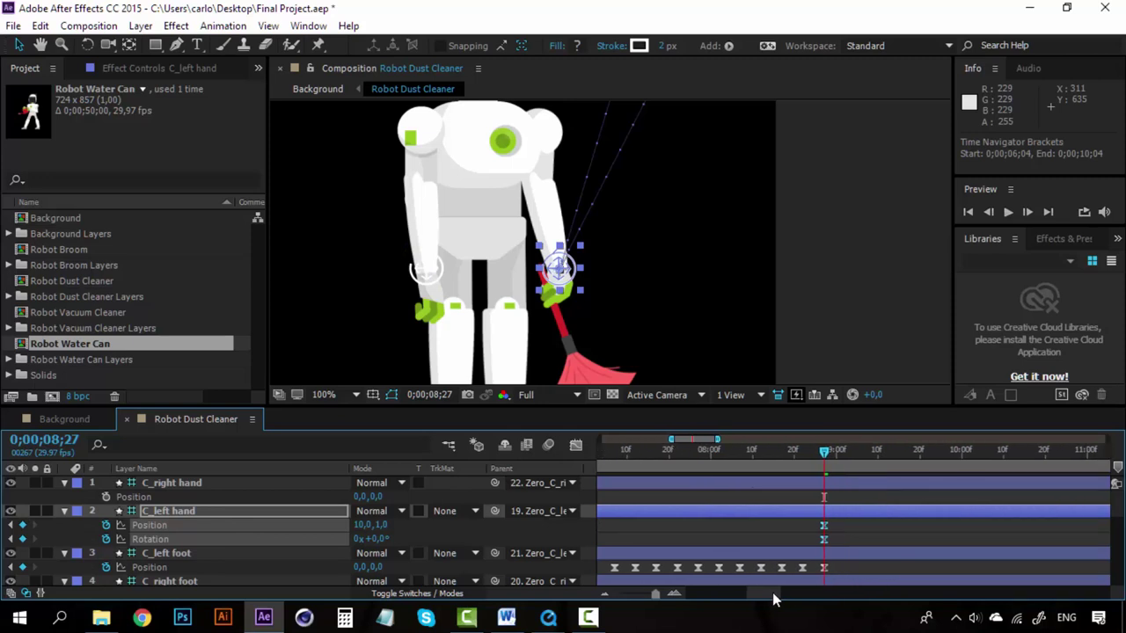
left_click(674, 596)
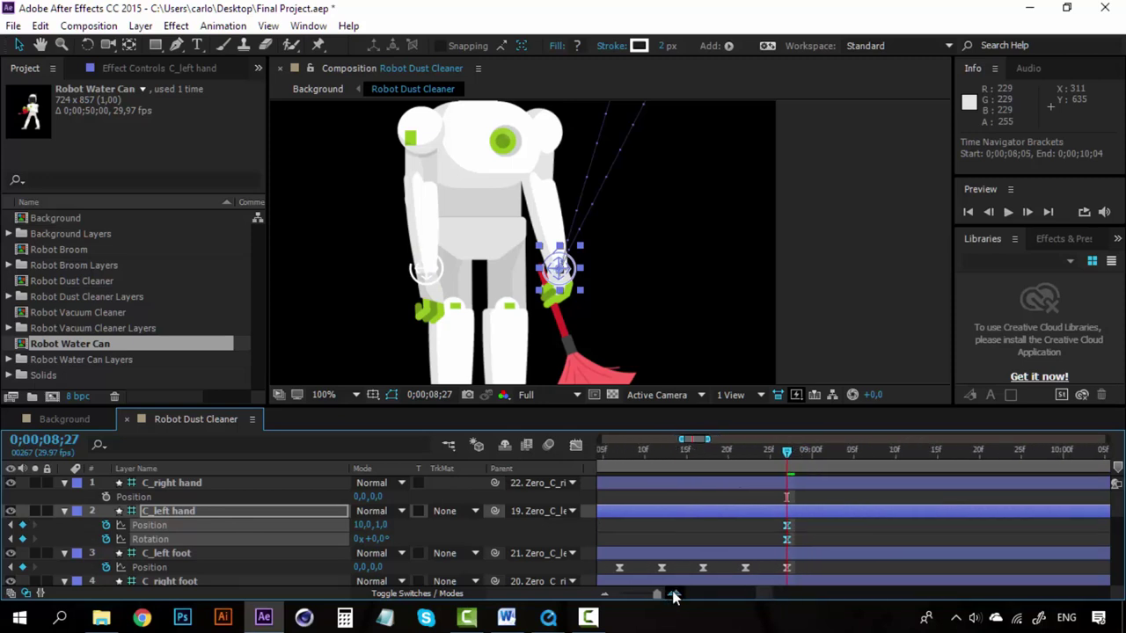
left_click(811, 452)
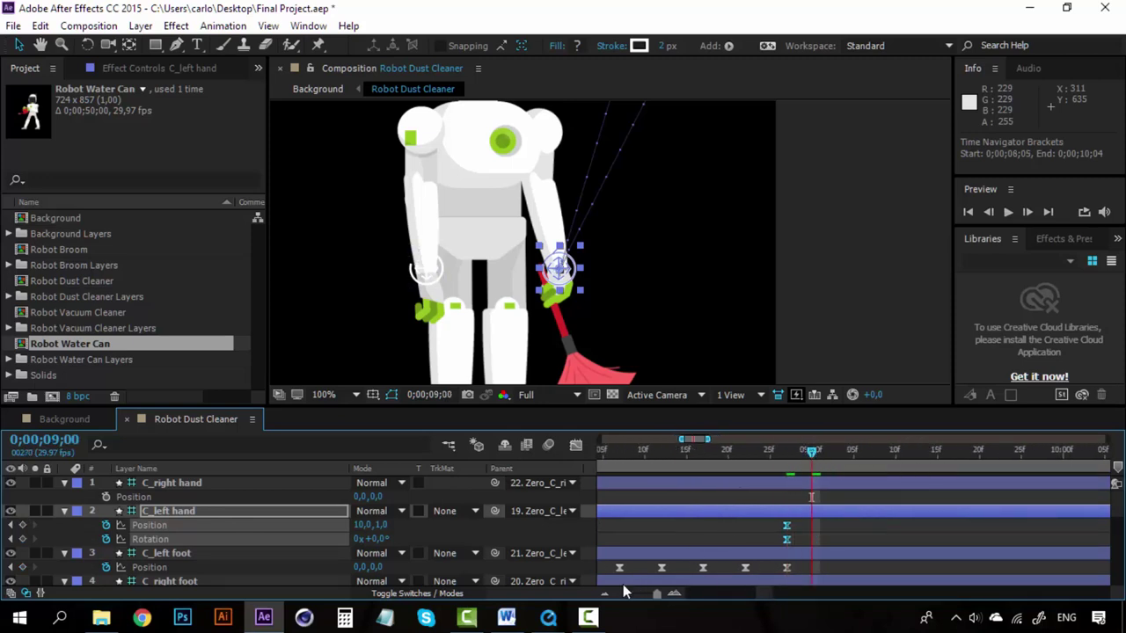
left_click(606, 595)
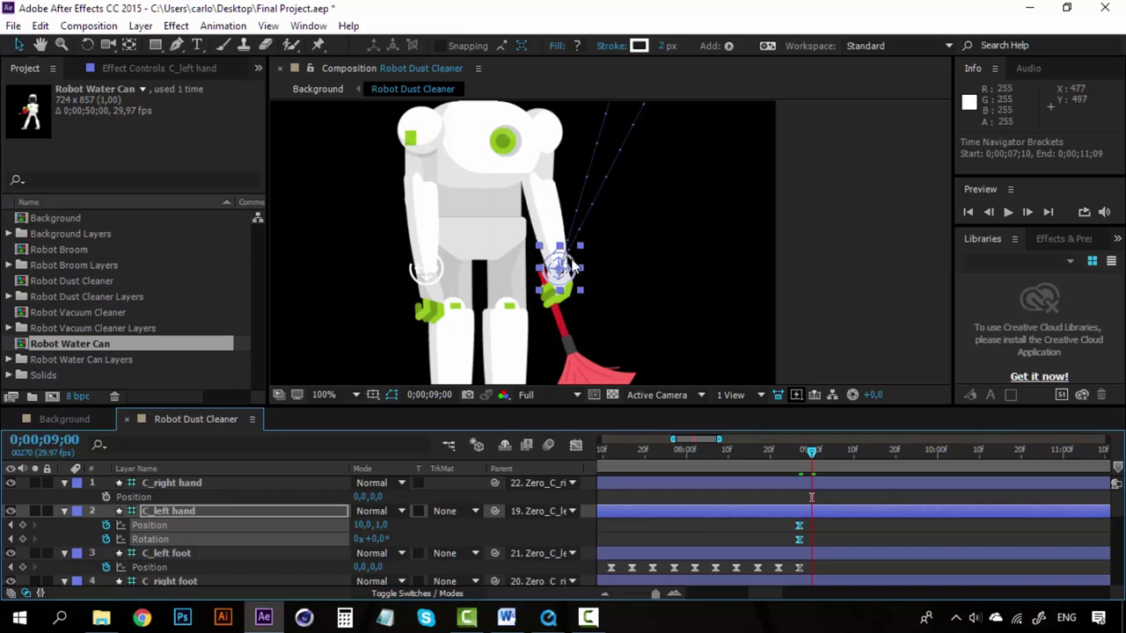
left_click_drag(573, 264, 620, 238)
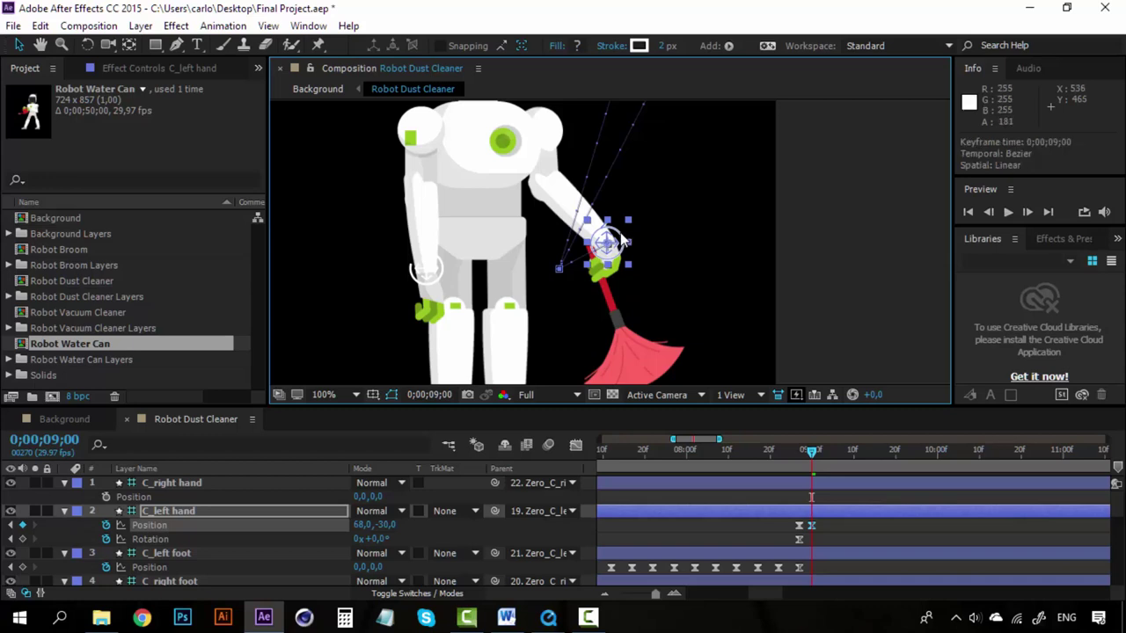
left_click_drag(622, 240, 620, 239)
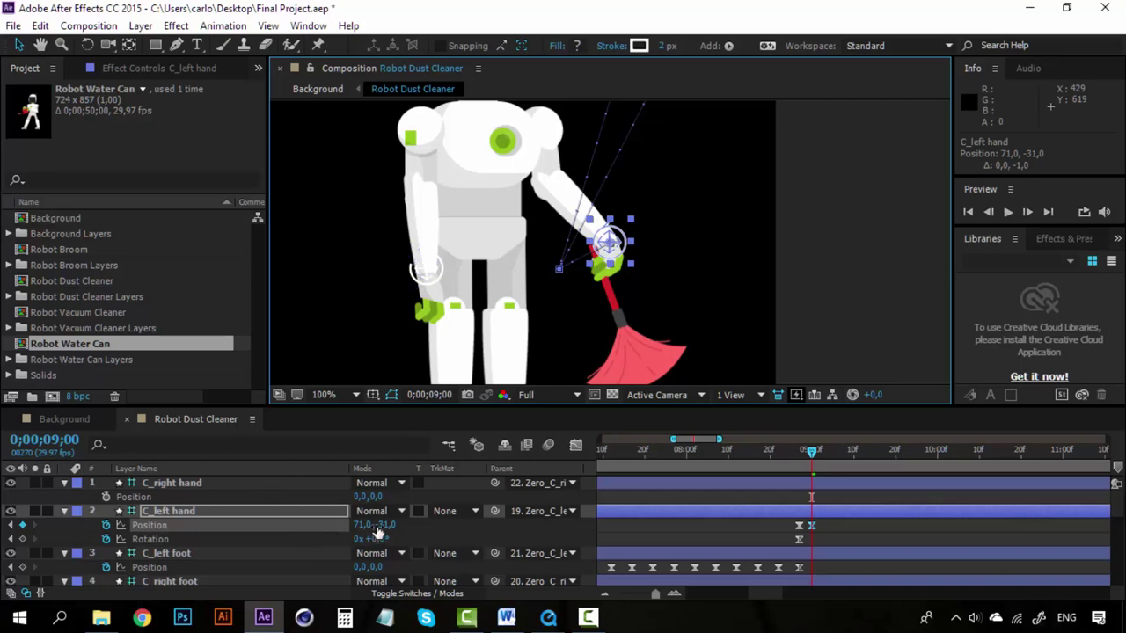
left_click_drag(380, 538, 332, 544)
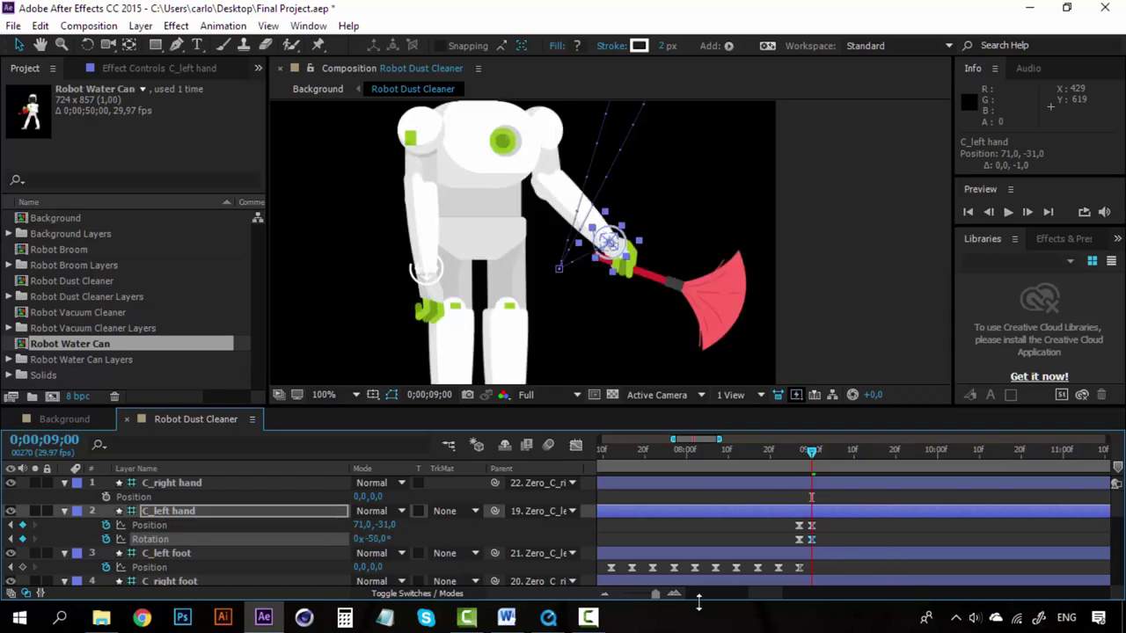
Shift C_left hand's raised position and rotation keyframes from 0;00;09;00 to about 0;00;09;02
left_click(832, 524)
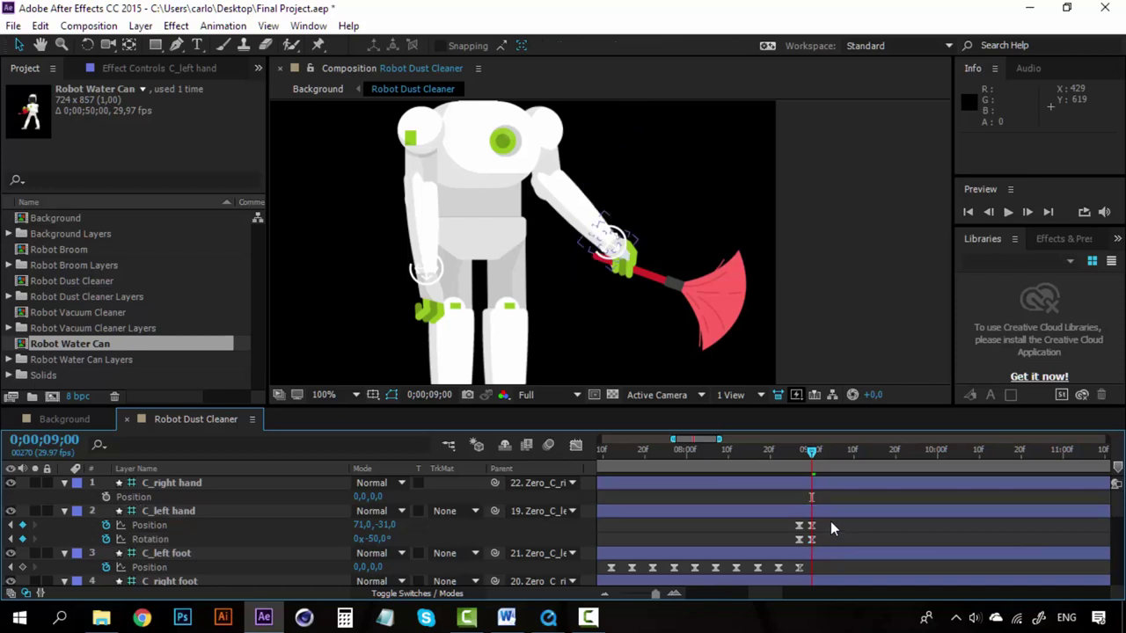
left_click_drag(813, 545, 820, 531)
left_click(838, 532)
Lower the duster at 0;00;09;07 by setting C_left hand's position to 52,0, -6,0 and its rotation to -16°
left_click_drag(832, 461, 840, 461)
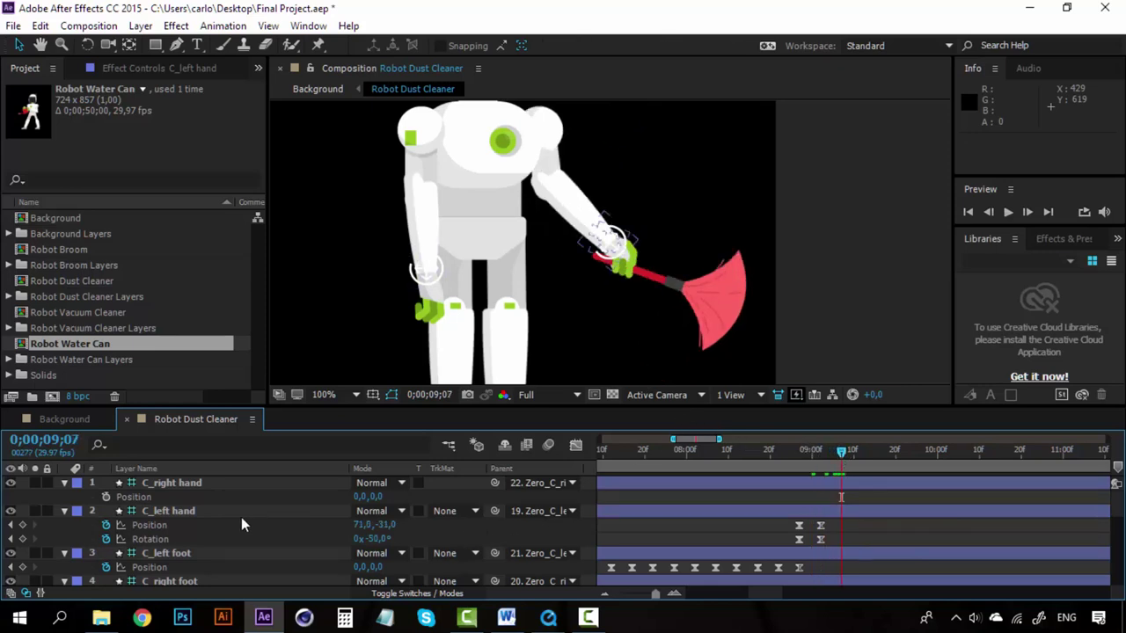
left_click(196, 511)
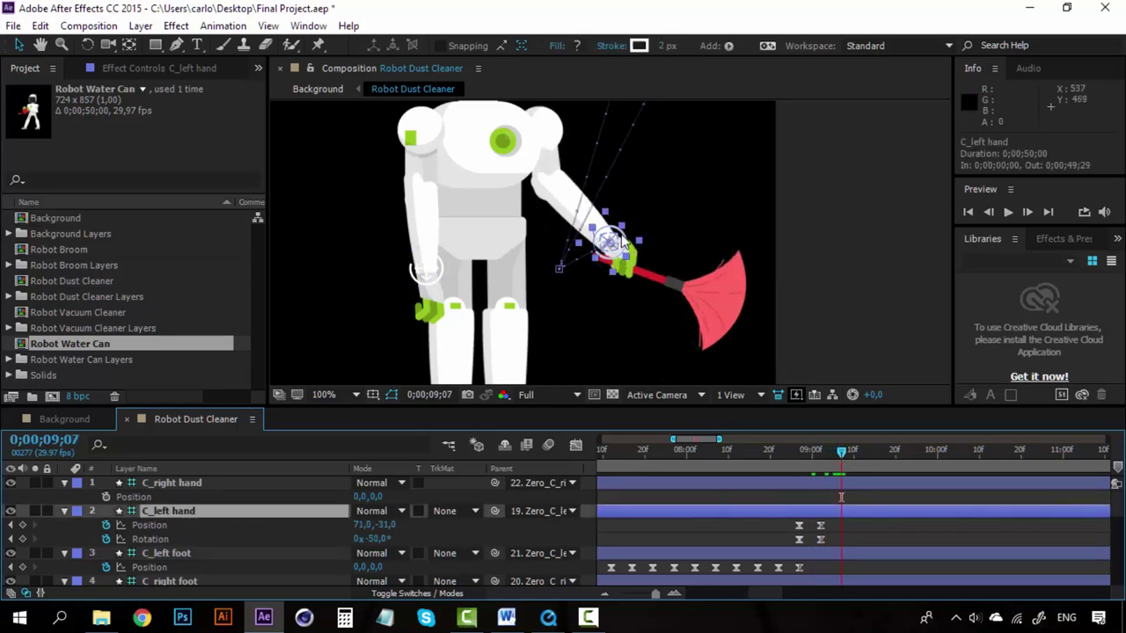
left_click_drag(622, 247, 608, 261)
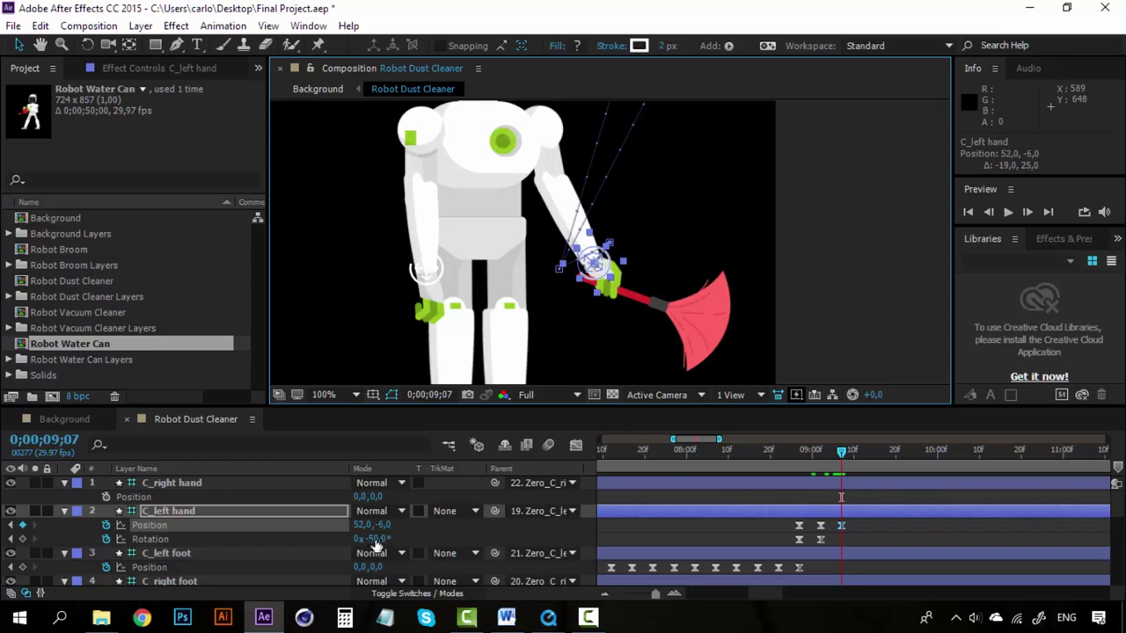
left_click_drag(376, 540, 400, 537)
Preview the duster's first swing from 0;00;08;25
left_click_drag(803, 448, 793, 449)
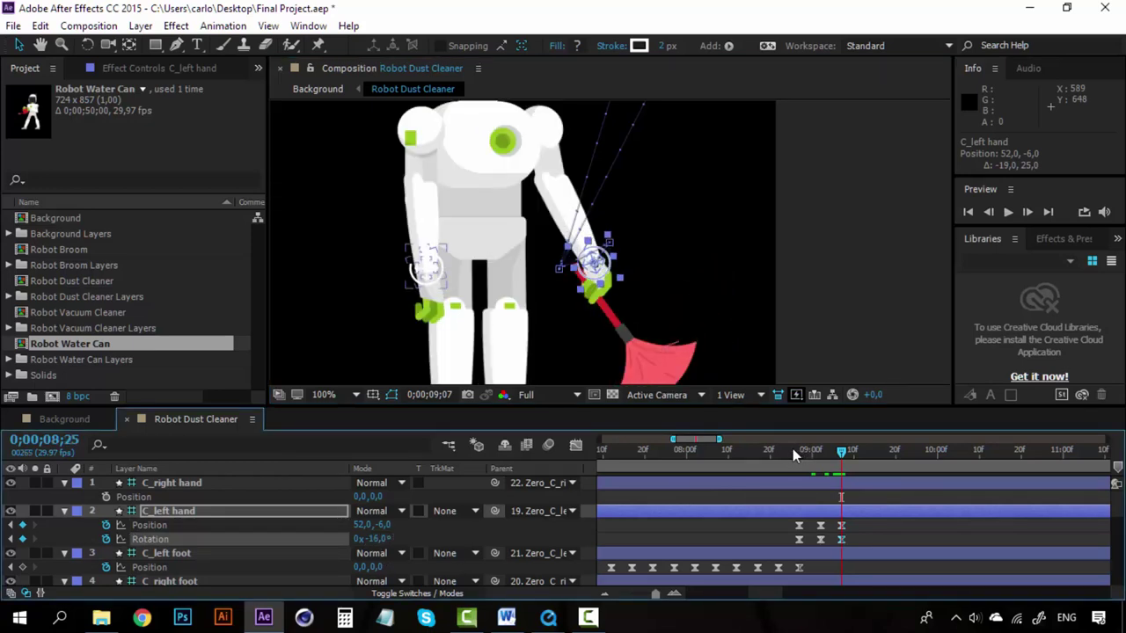
key("space")
key("space")
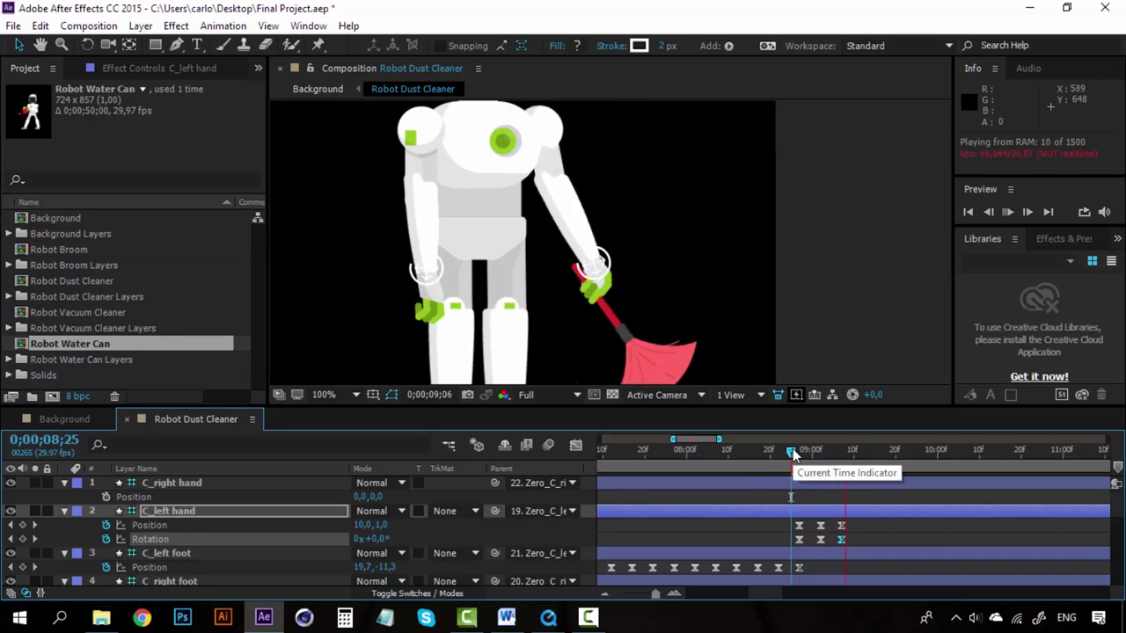
Copy C_left hand's last two position and rotation keyframe pairs and paste them at 0;00;09;12, 0;00;09;21 and 0;00;10;00
left_click_drag(797, 451, 847, 451)
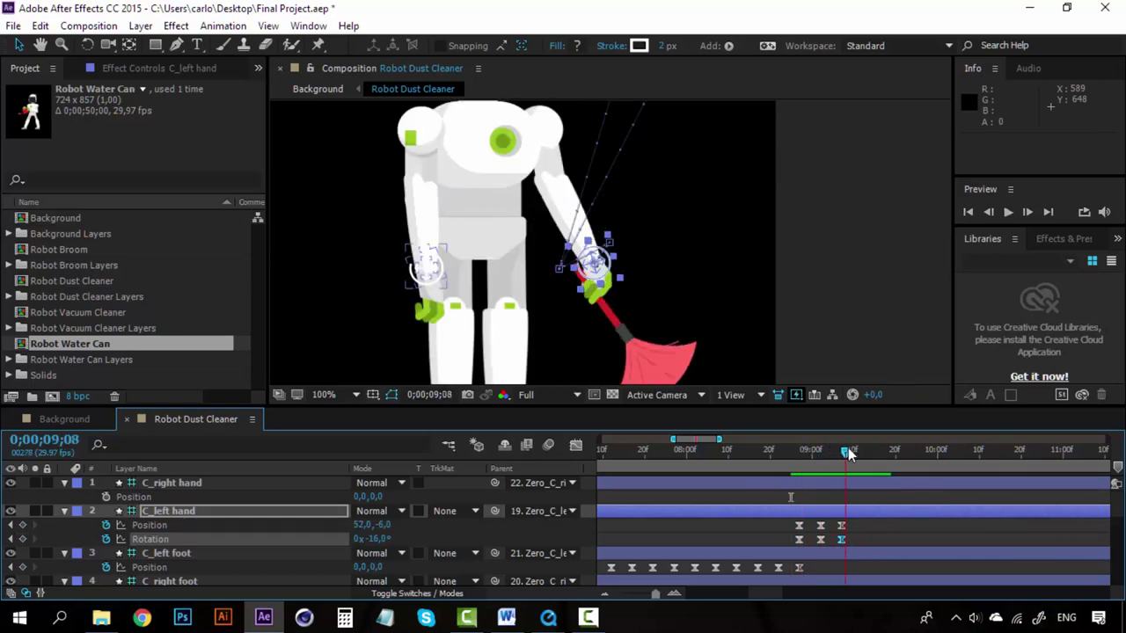
left_click_drag(868, 523, 818, 538)
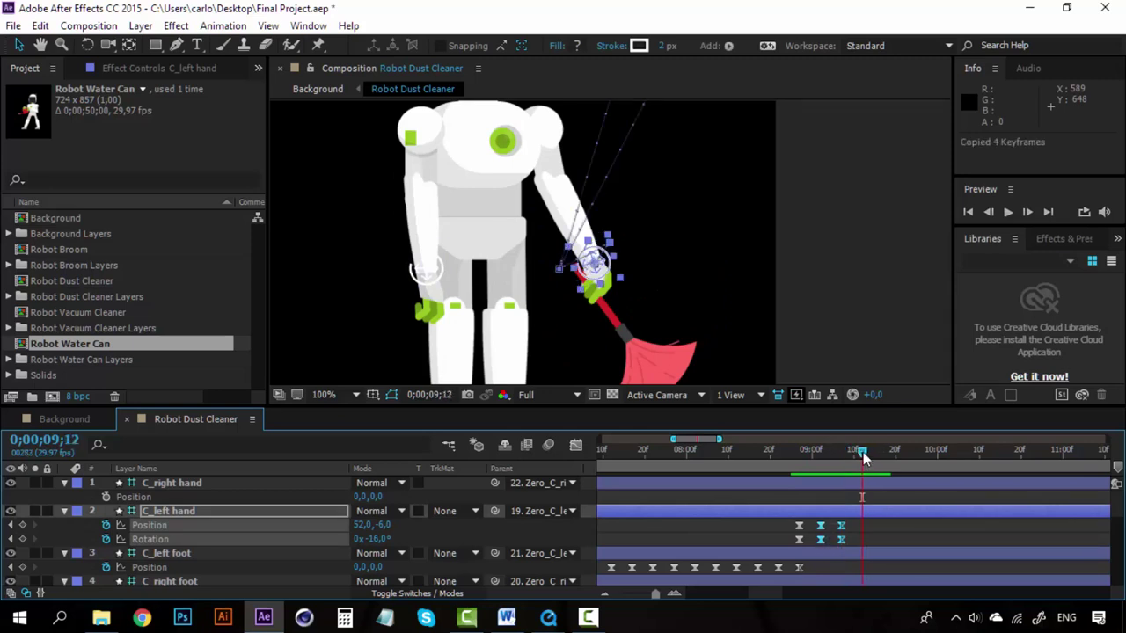
key("ctrl+v")
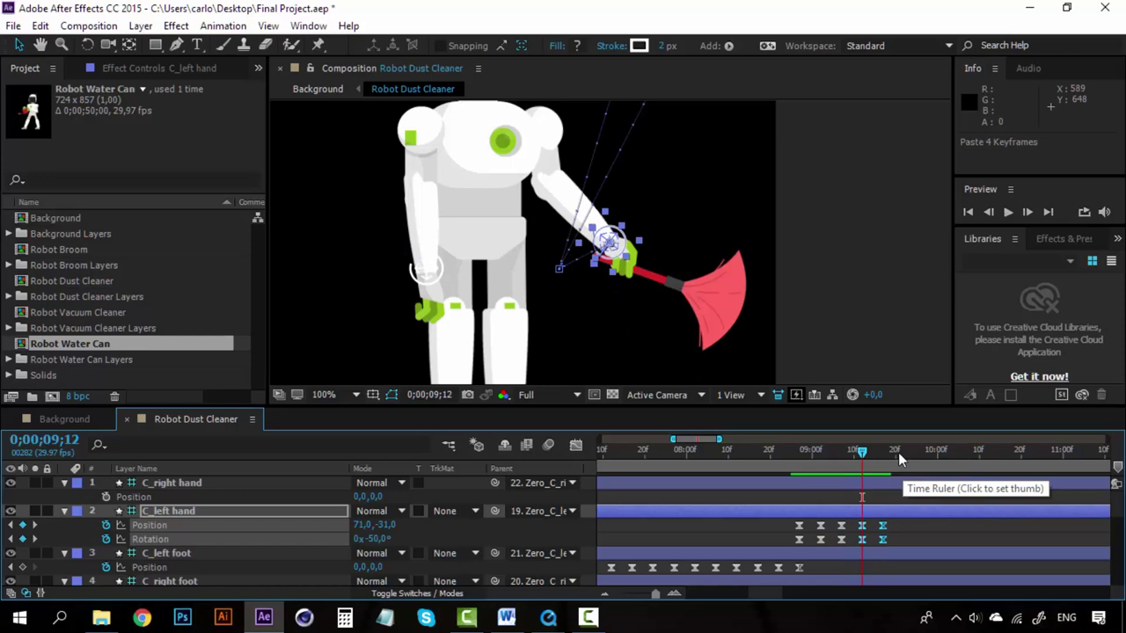
left_click(898, 452)
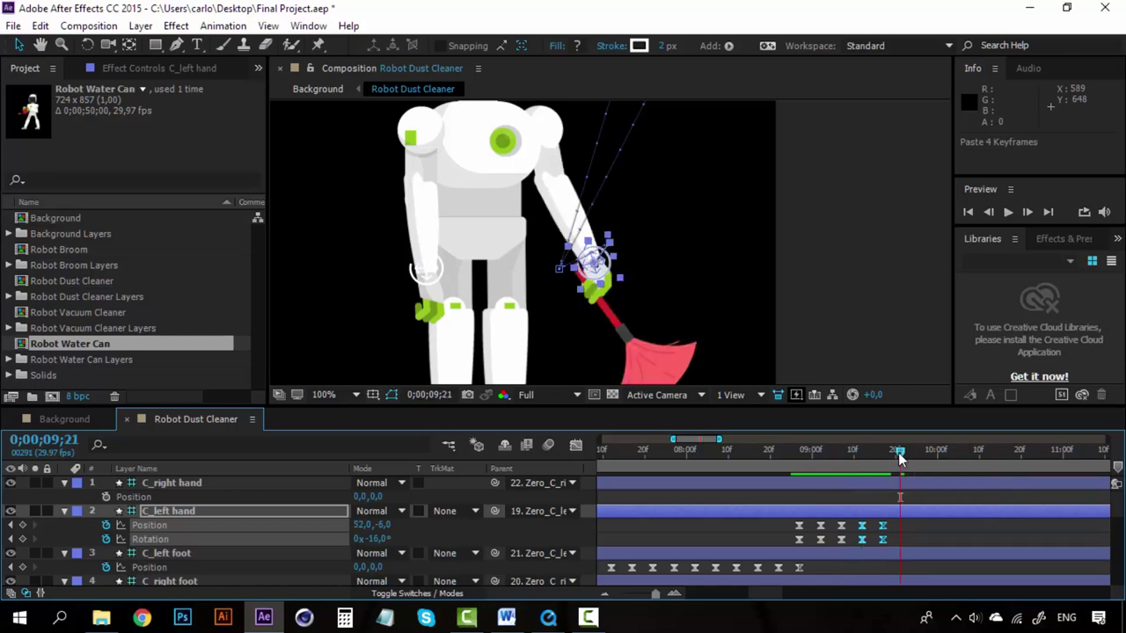
key("ctrl+v")
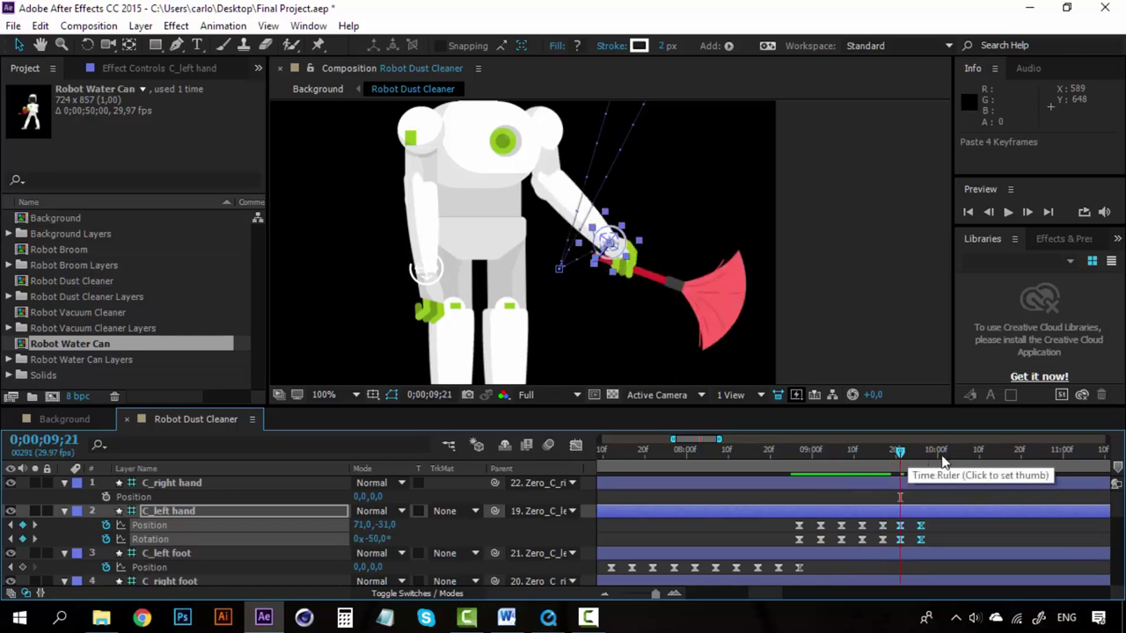
left_click(939, 453)
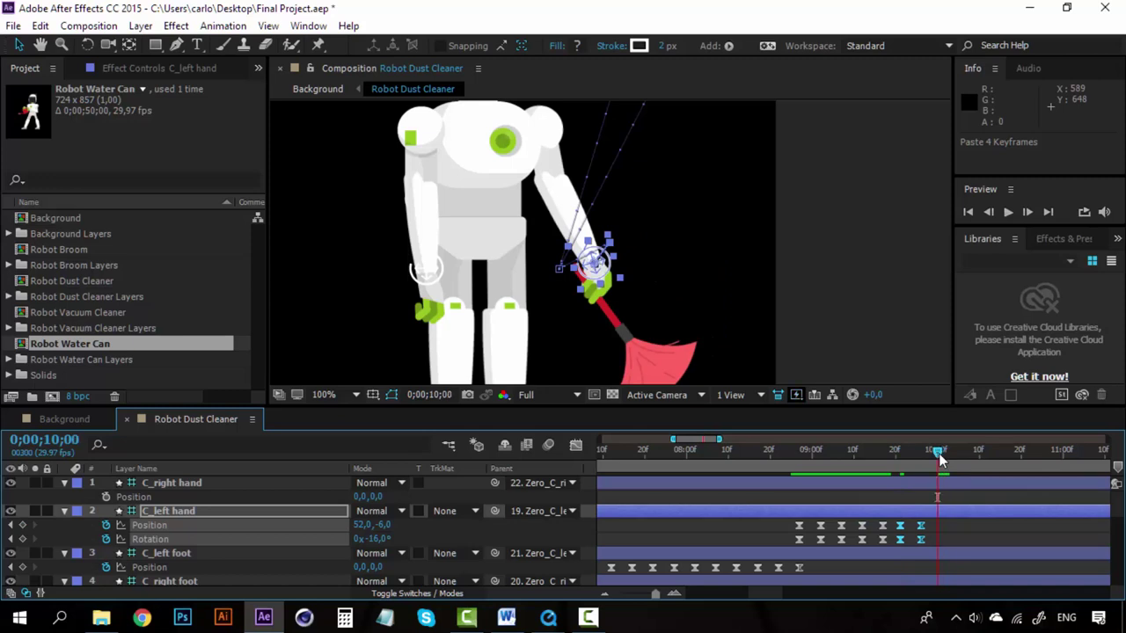
key("ctrl+v")
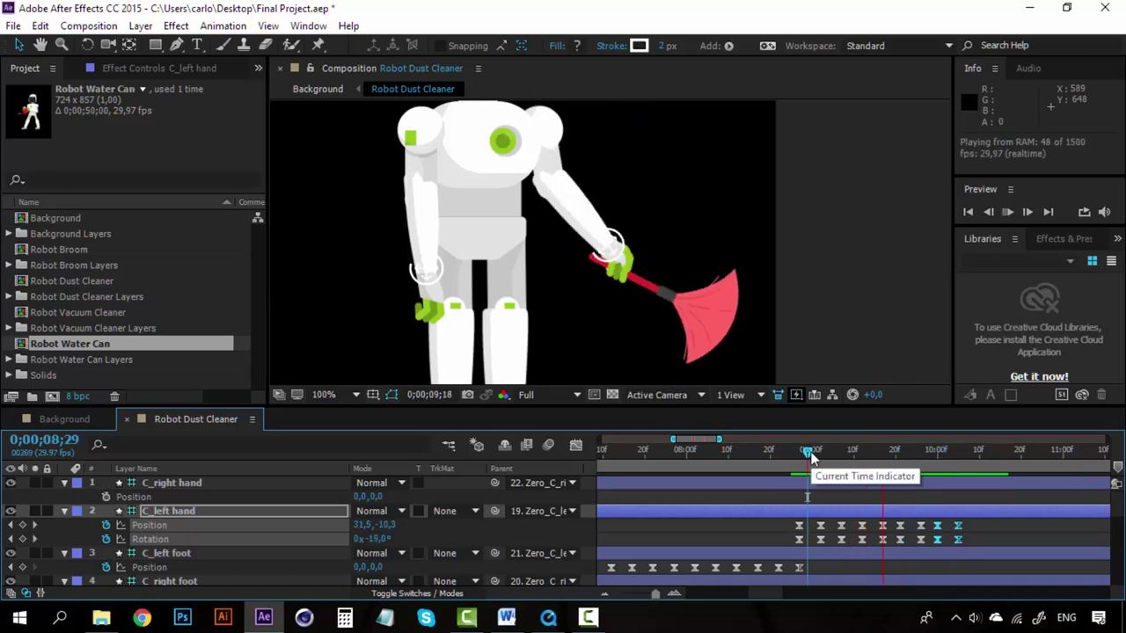
Stretch C_left hand's swing keyframes out to about 0;00;11;14, preview from 0;00;08;27 and go to 0;00;11;21
left_click_drag(809, 452, 677, 452)
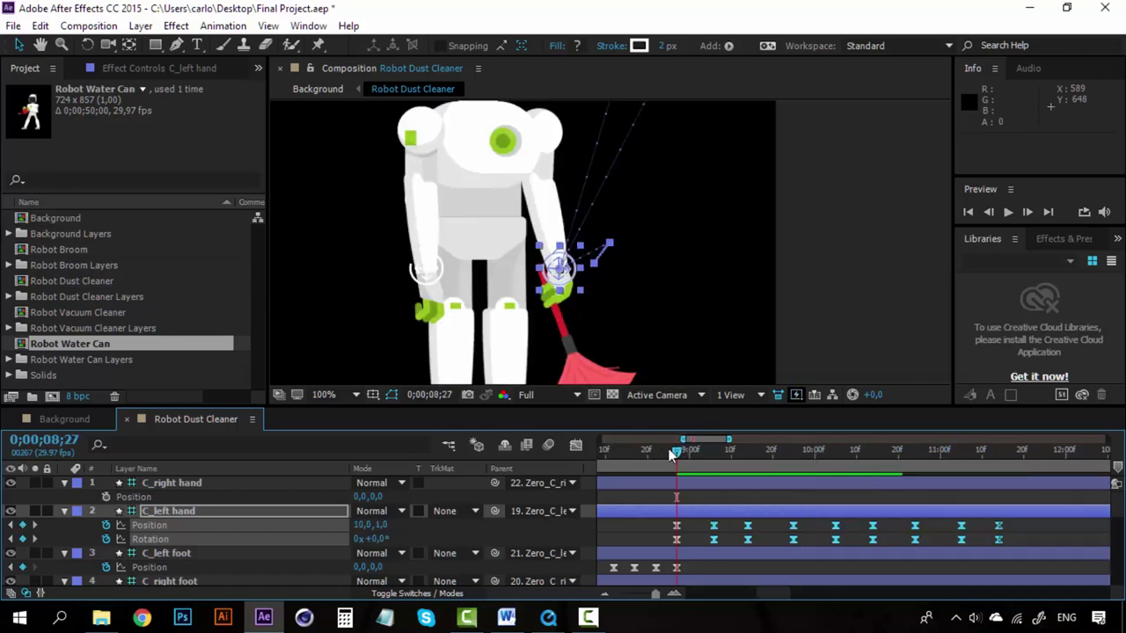
key("space")
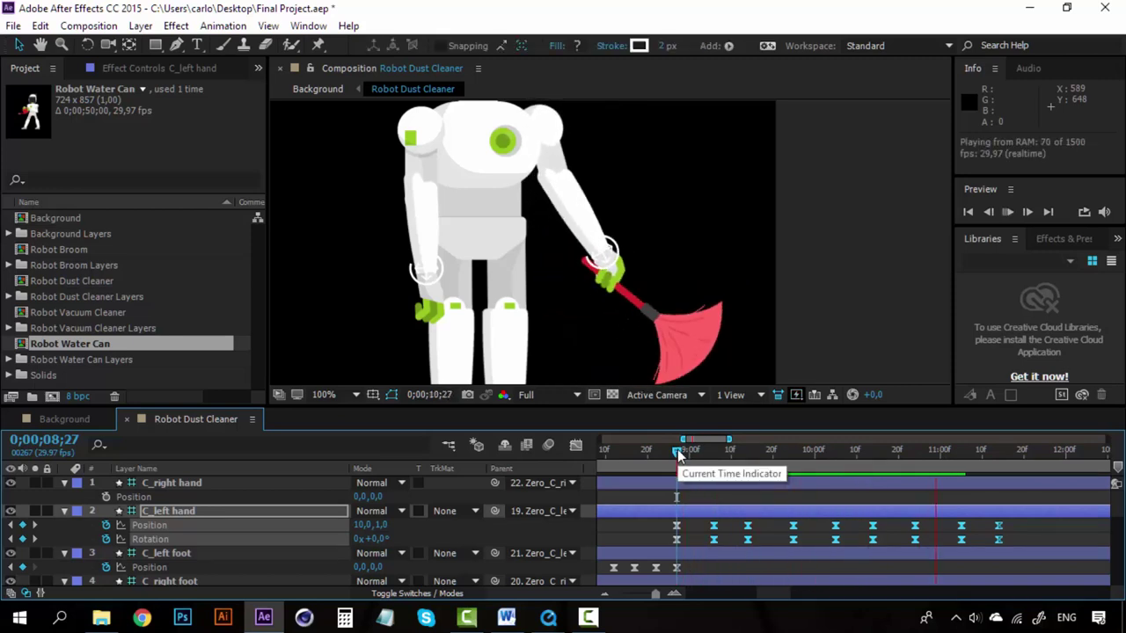
key("space")
left_click_drag(938, 449, 1026, 454)
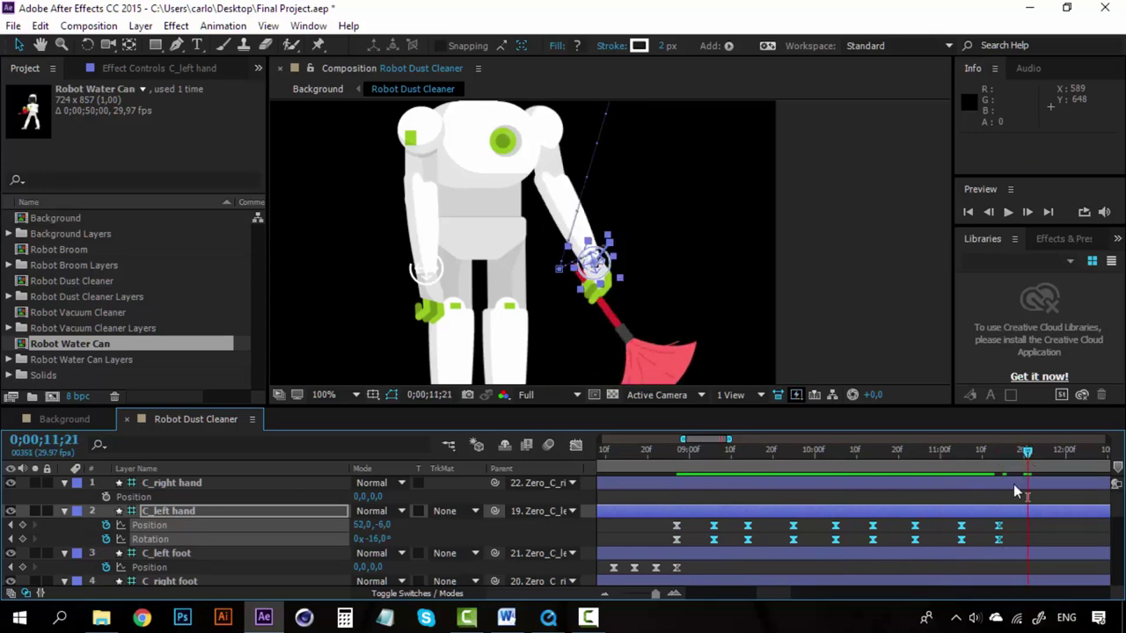
Copy C_left hand's position and rotation keyframes from the start of the swing, paste them at 0;00;11;22, and preview from 0;00;08;28
left_click(709, 540)
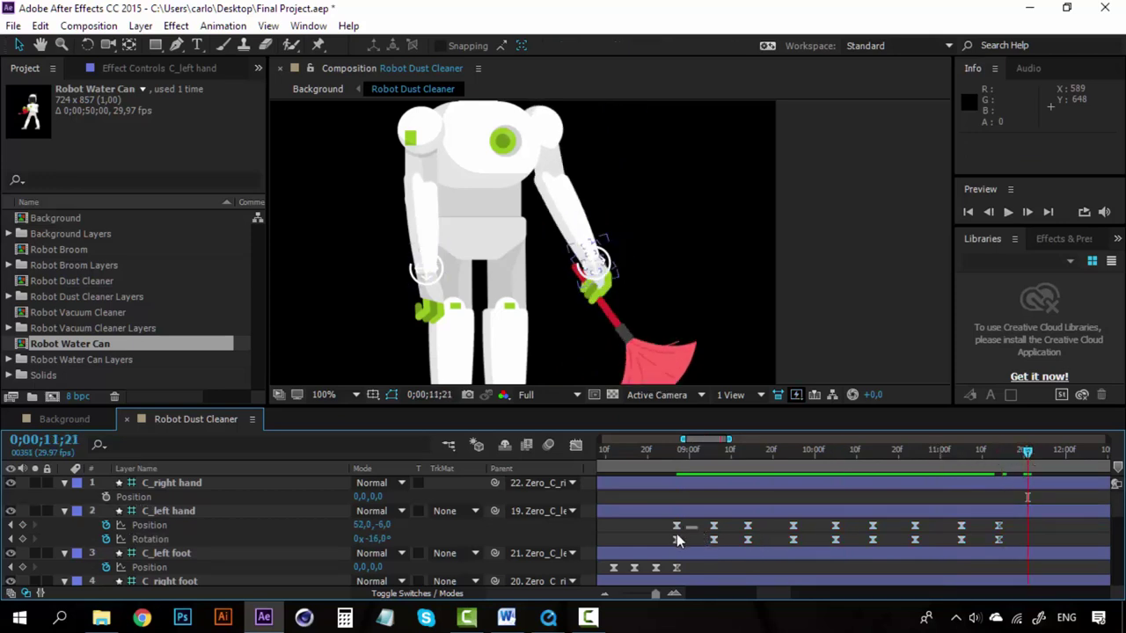
left_click_drag(691, 519, 665, 541)
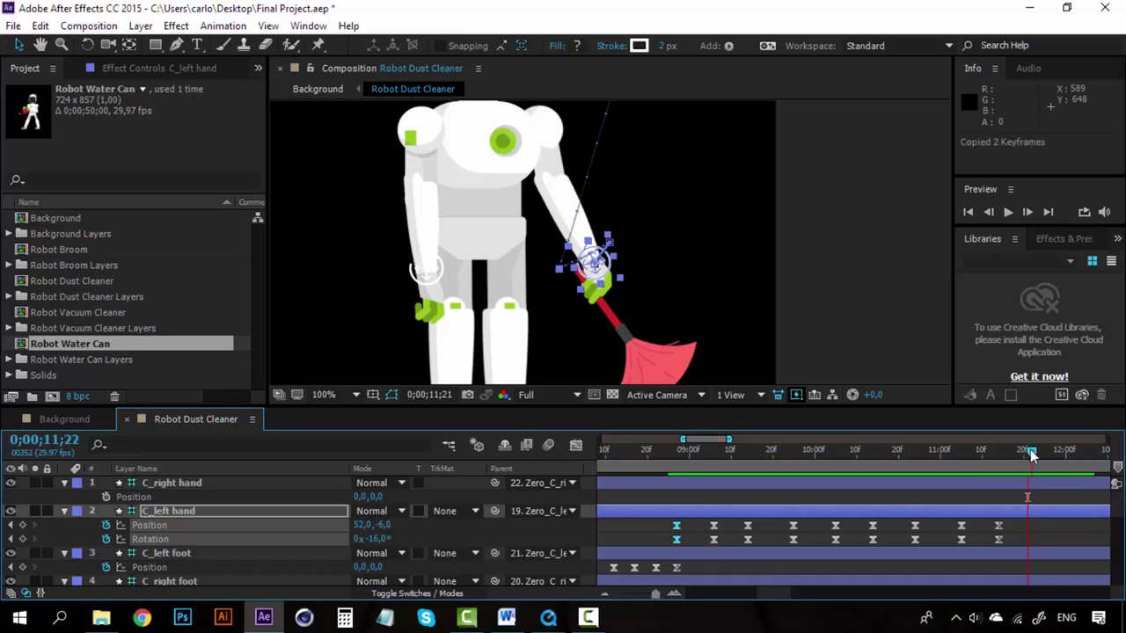
key("ctrl+v")
left_click_drag(1032, 454, 680, 452)
key("space")
key("space")
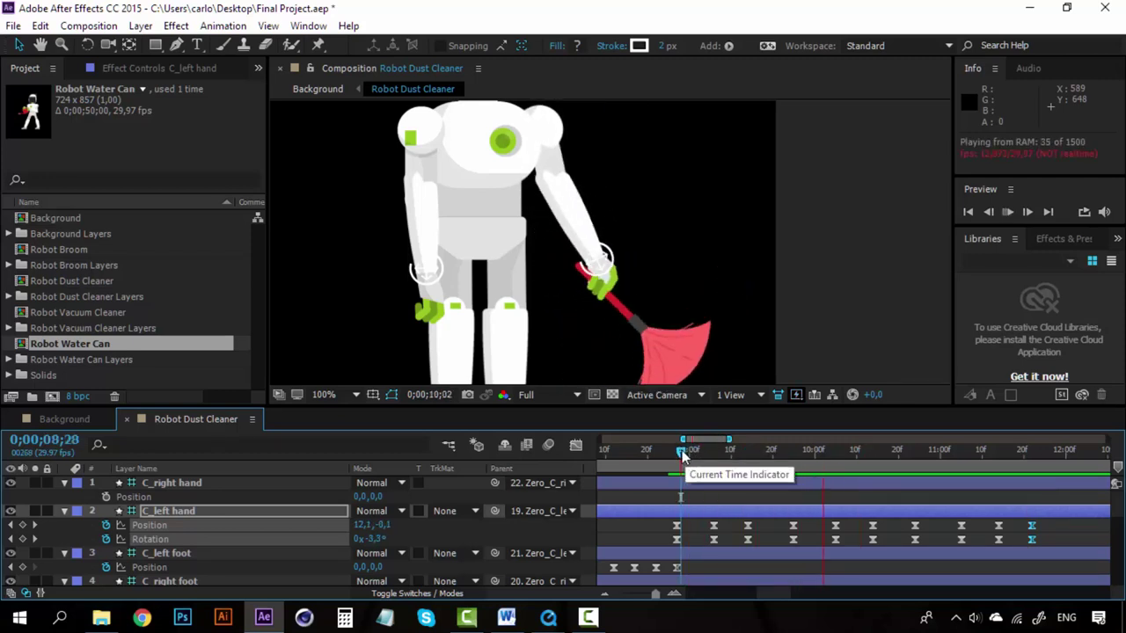
key("space")
Preview the duster swing in the Background composition from 0;00;20;14
left_click(70, 419)
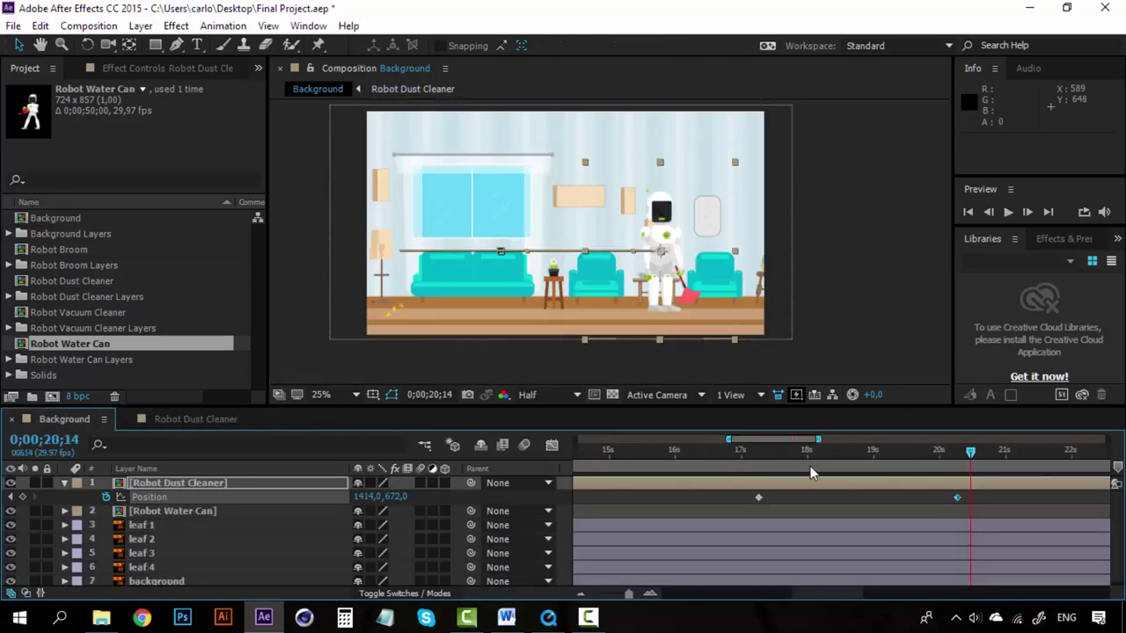
key("space")
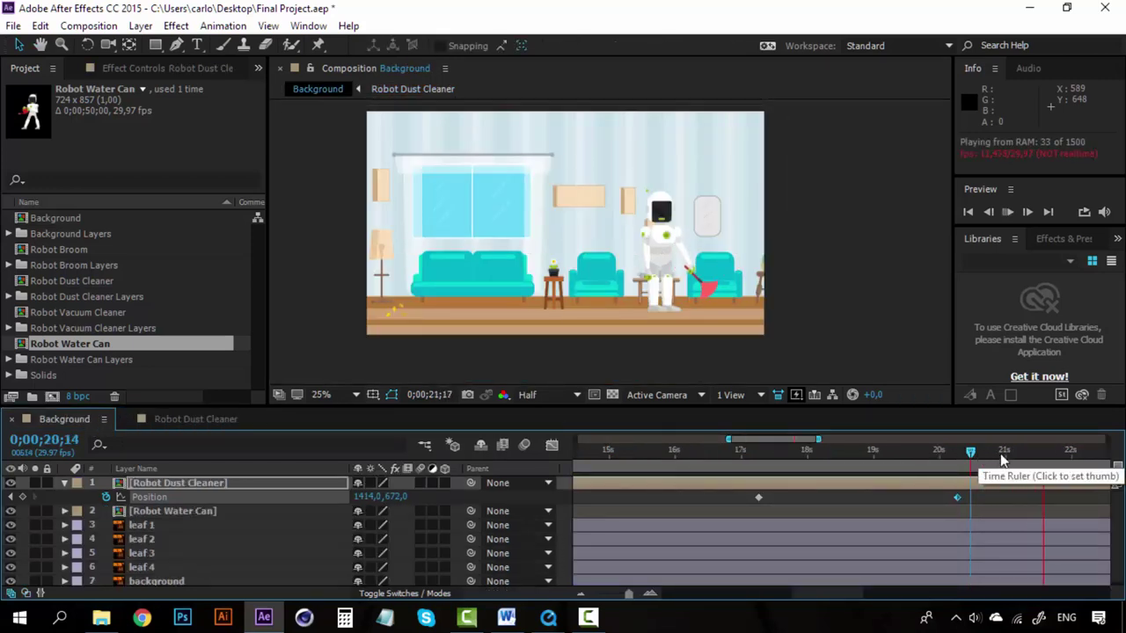
left_click(971, 452)
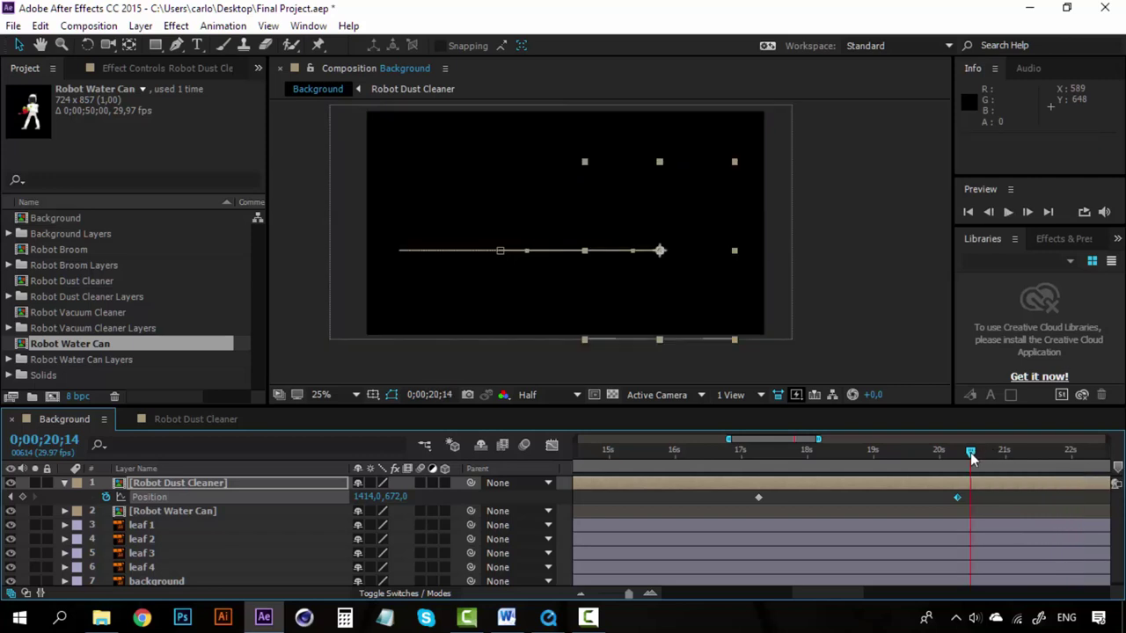
In the Robot Dust Cleaner composition, copy C_left foot's walking position keyframes from before the last swing and paste them at 0;00;11;22
left_click(220, 421)
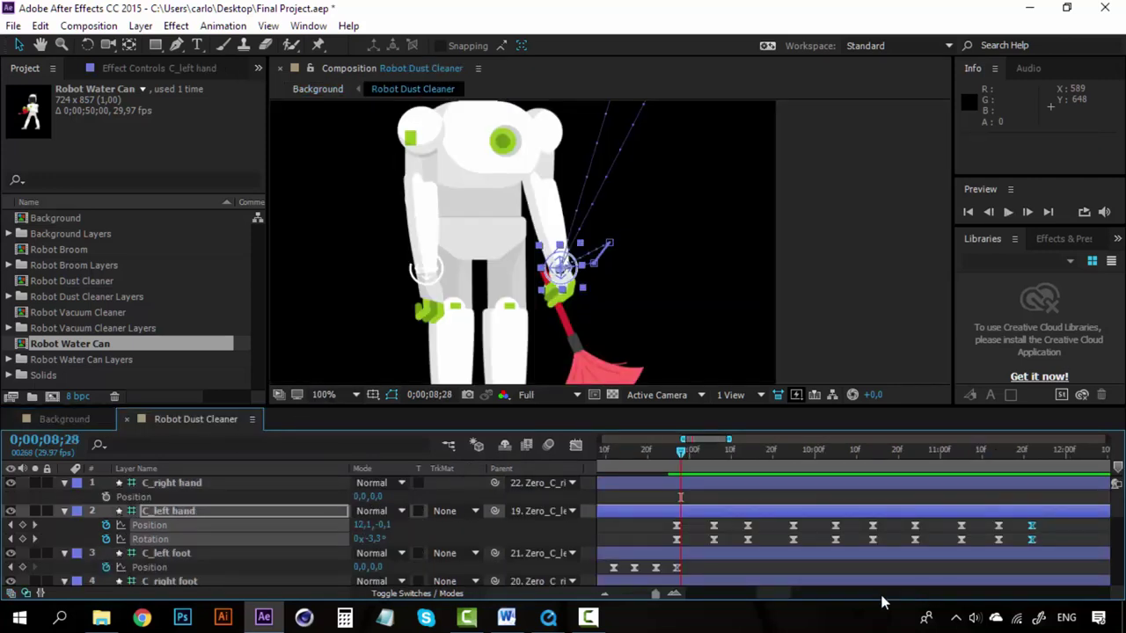
scroll(779, 591, "right", 2)
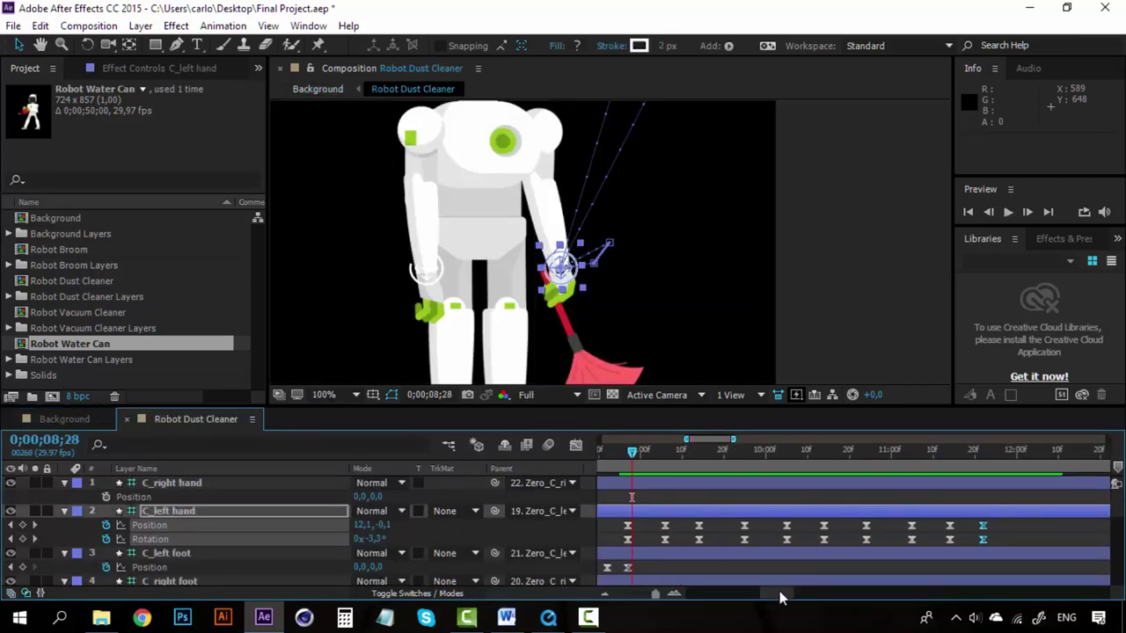
left_click(981, 453)
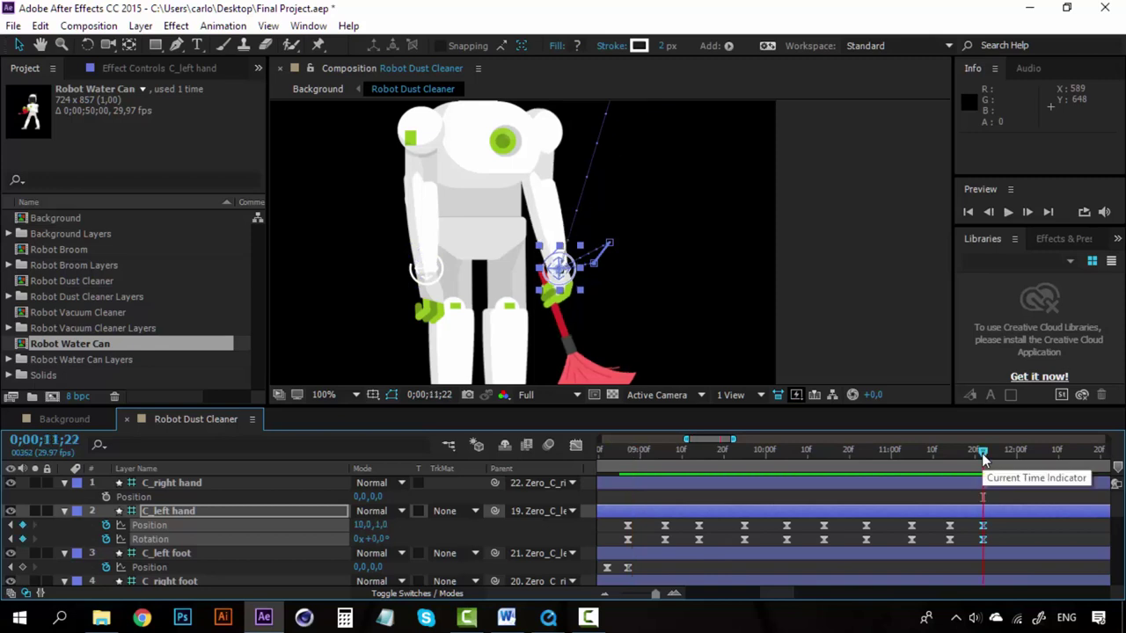
scroll(794, 569, "down", 1)
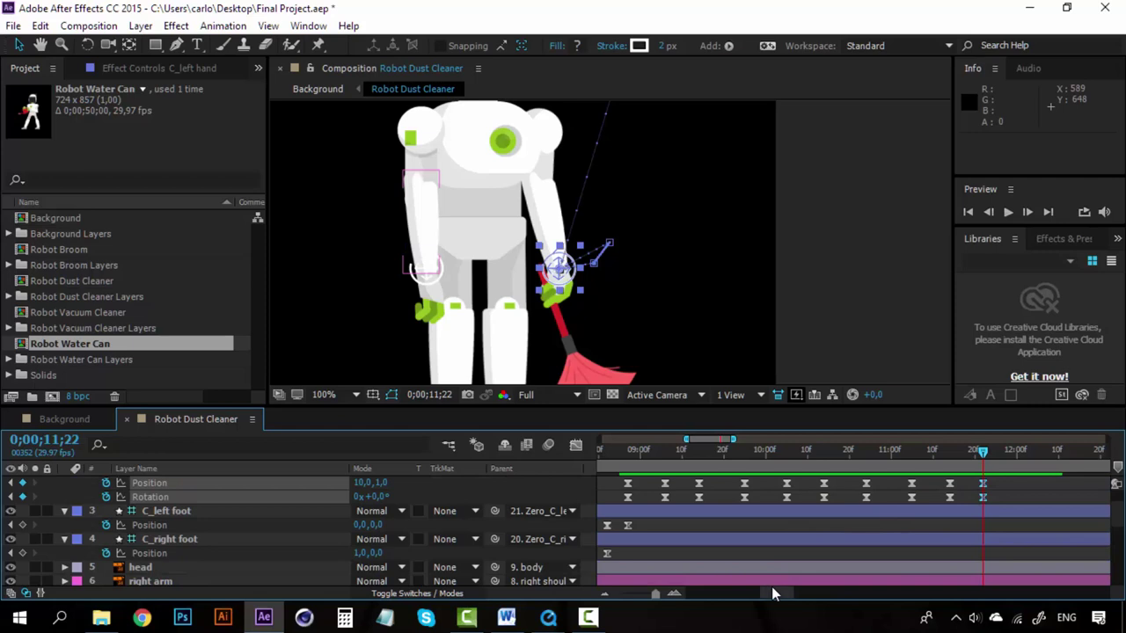
left_click(605, 594)
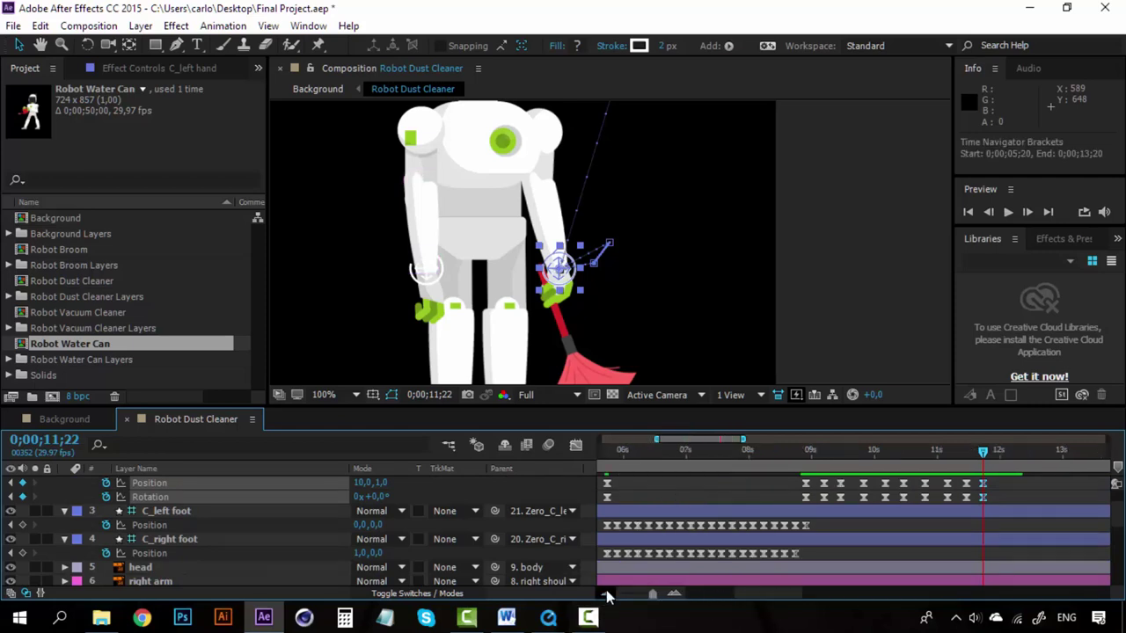
scroll(830, 572, "right", 2)
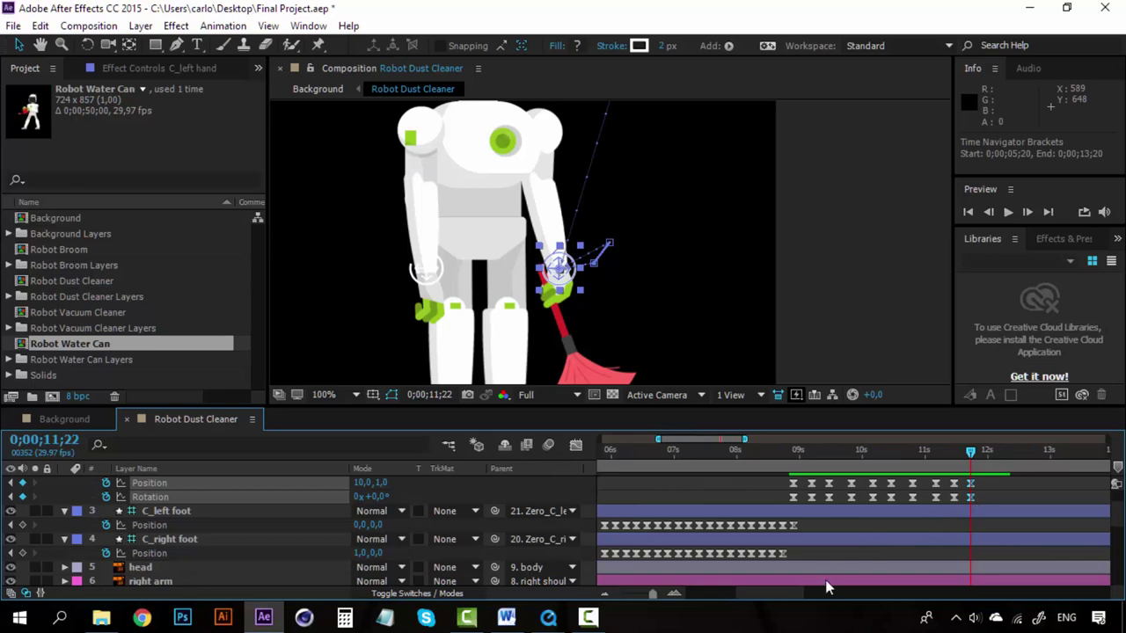
left_click(189, 512)
left_click(192, 538, "shift")
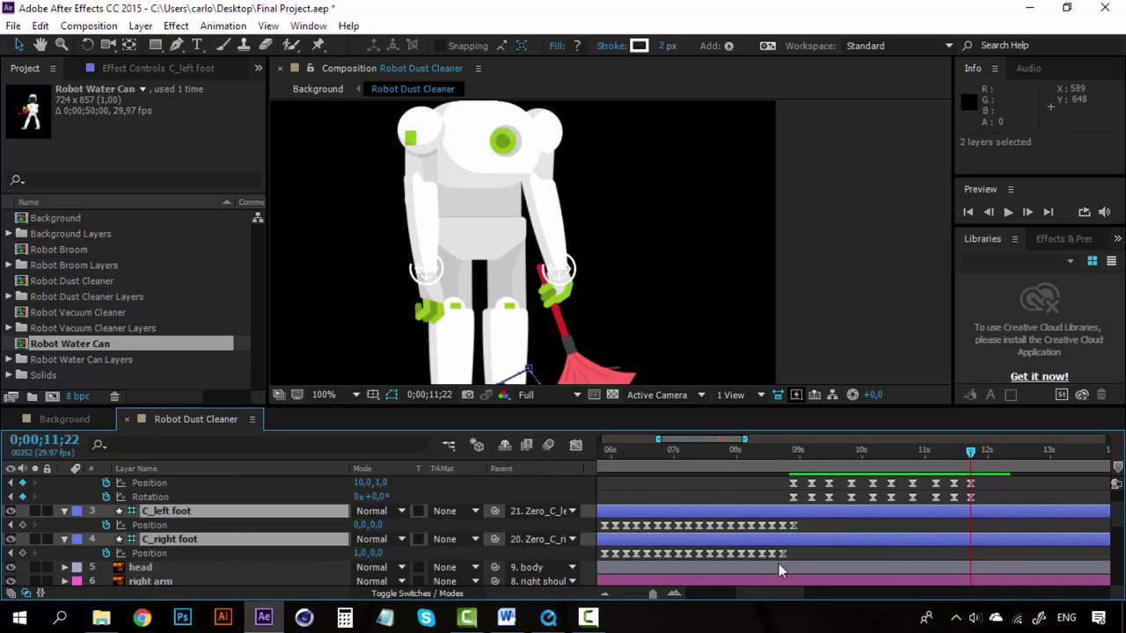
left_click_drag(781, 593, 761, 591)
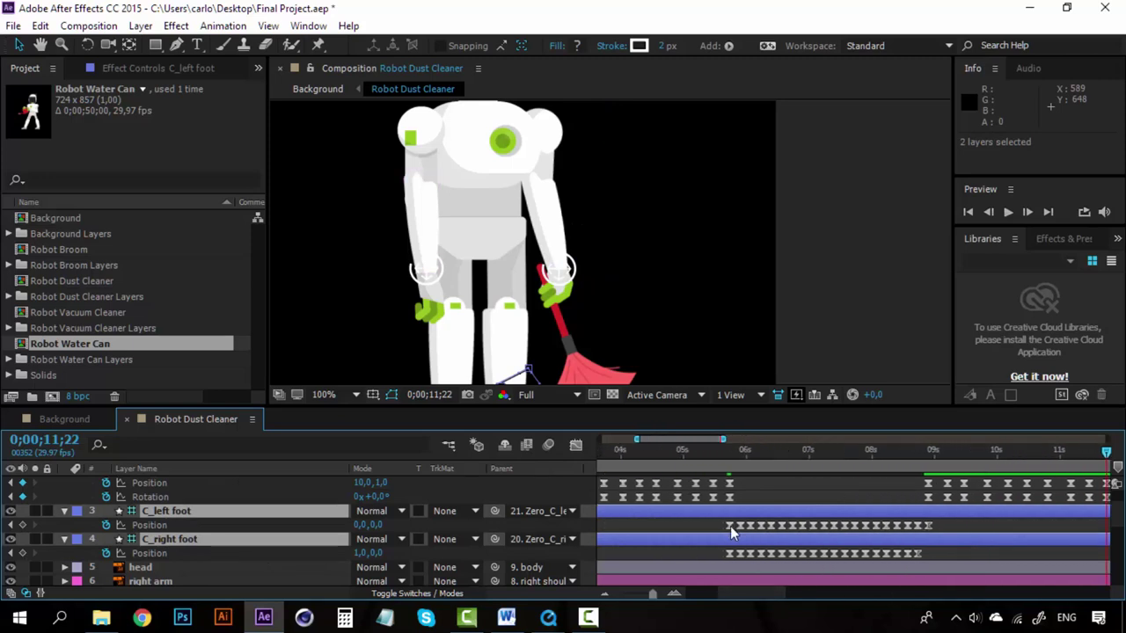
left_click(730, 529)
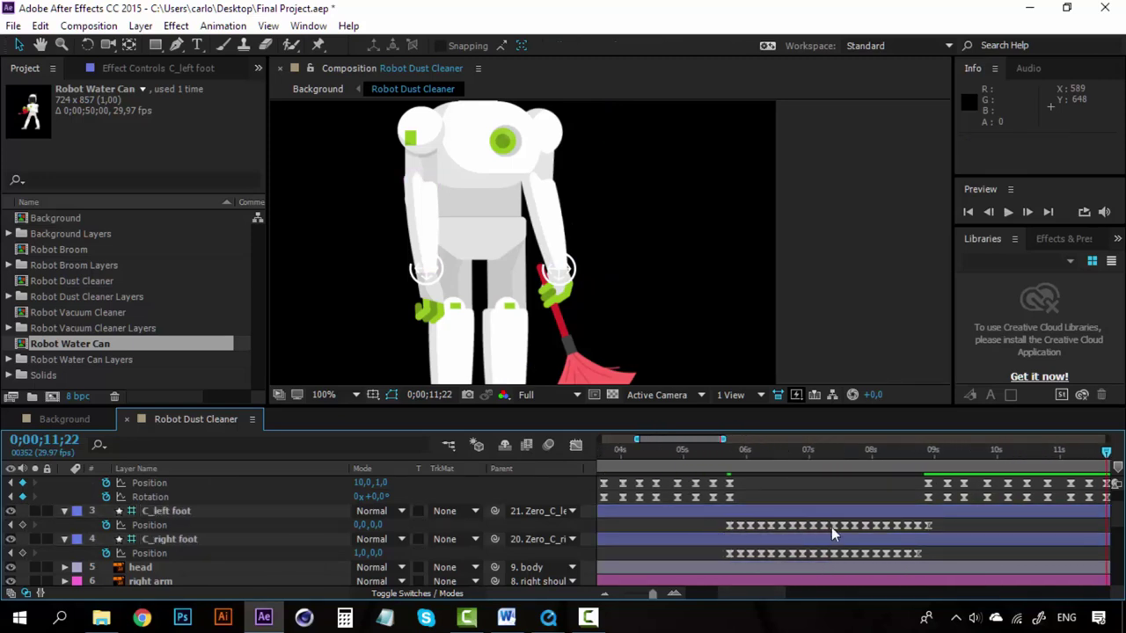
left_click_drag(831, 527, 949, 526)
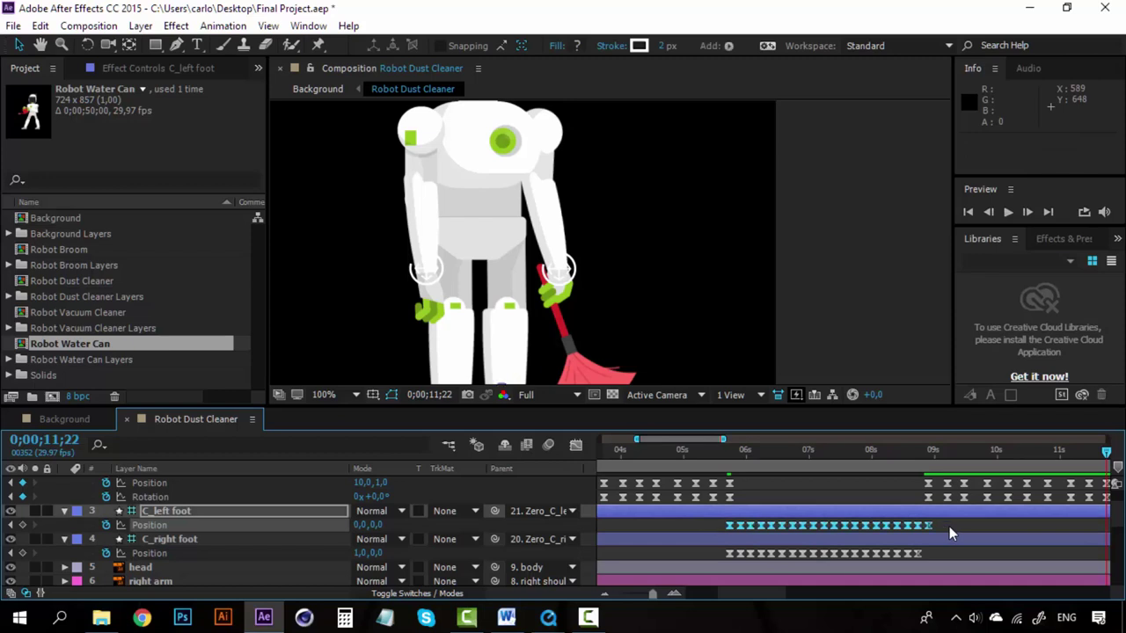
key("ctrl+c")
left_click_drag(769, 597, 784, 597)
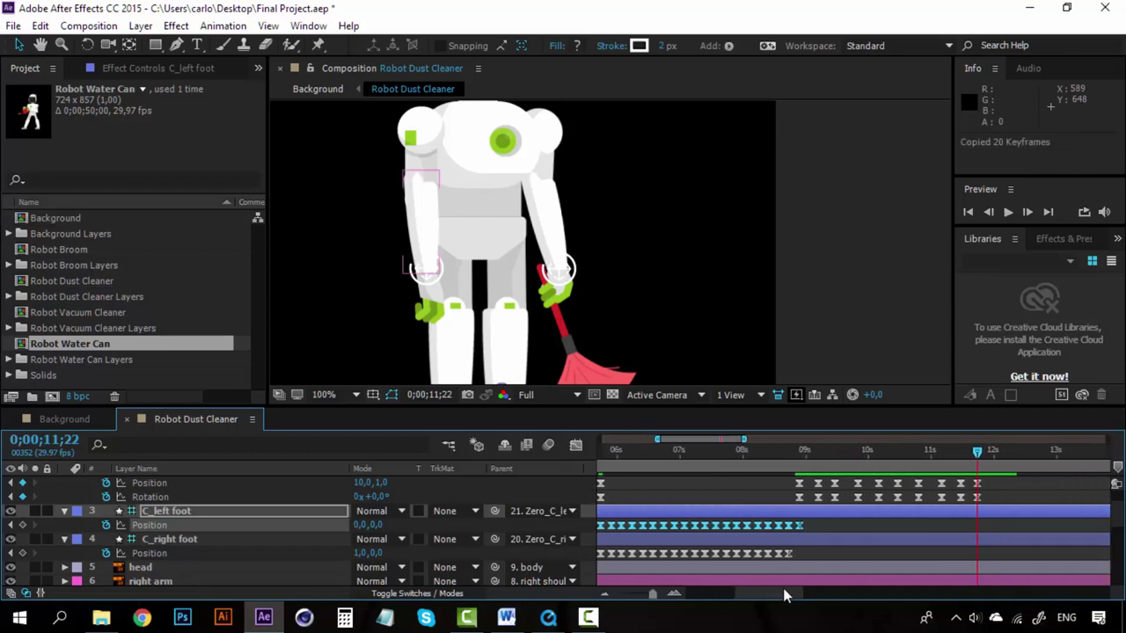
key("ctrl+v")
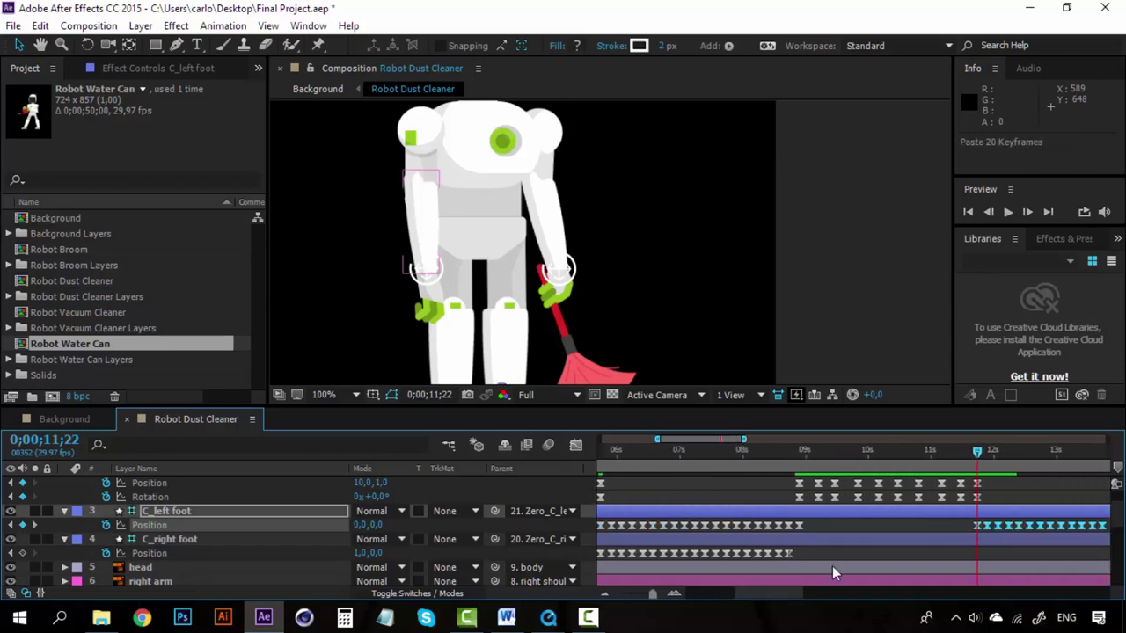
Preview the transition from the swing into C_left foot's walk from 0;00;11;05 and return to 0;00;11;22
left_click(934, 457)
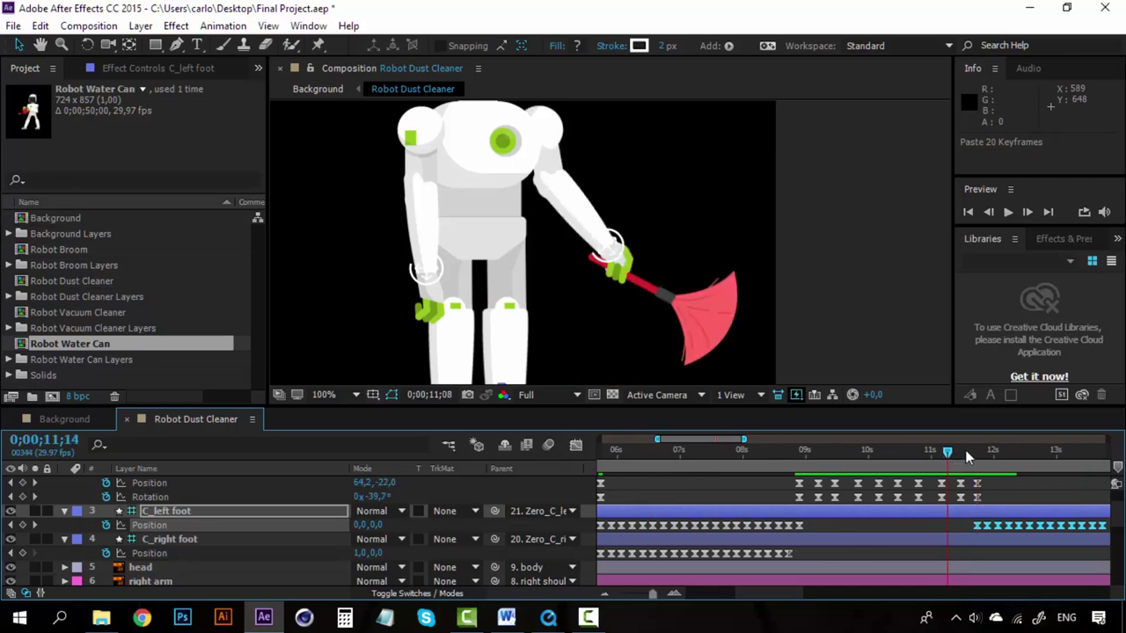
left_click_drag(967, 456, 977, 450)
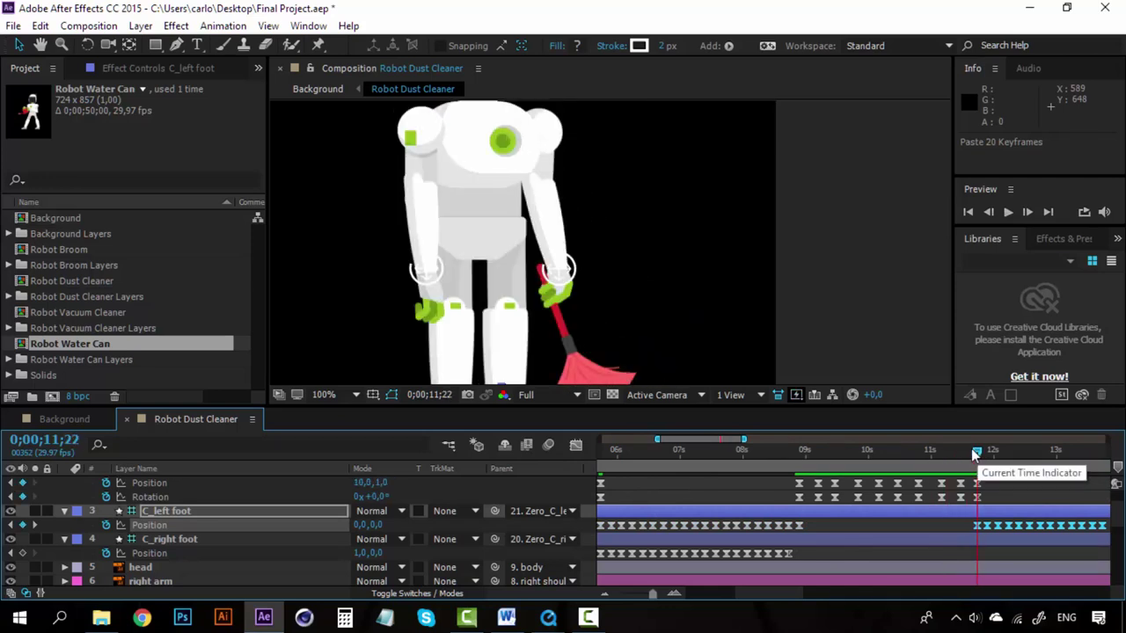
left_click(940, 451)
key("space")
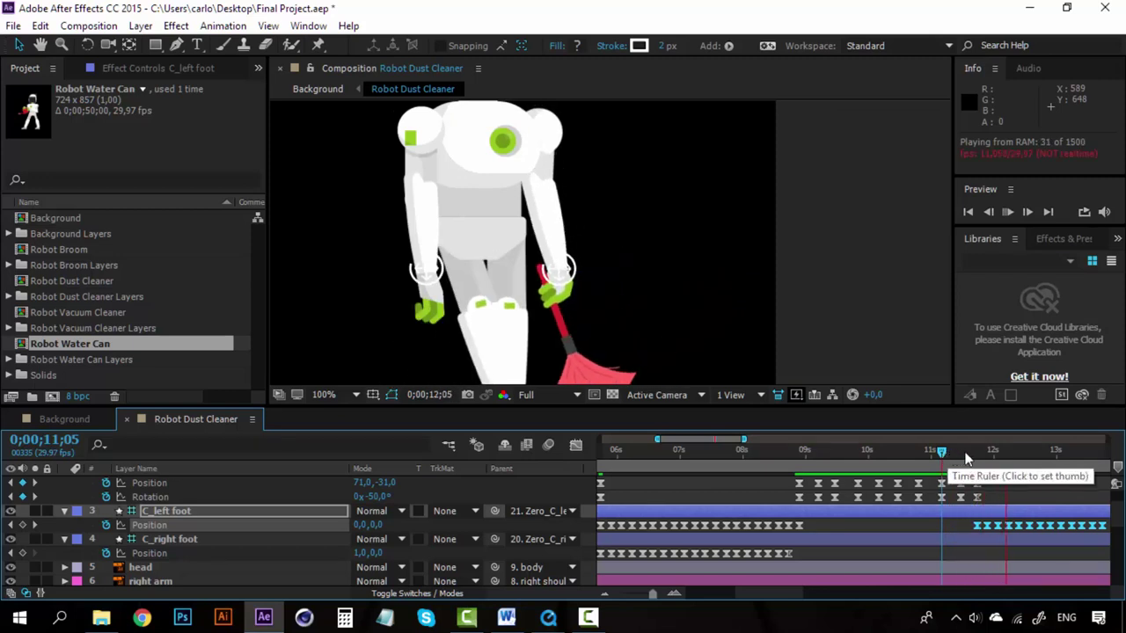
left_click_drag(966, 453, 978, 451)
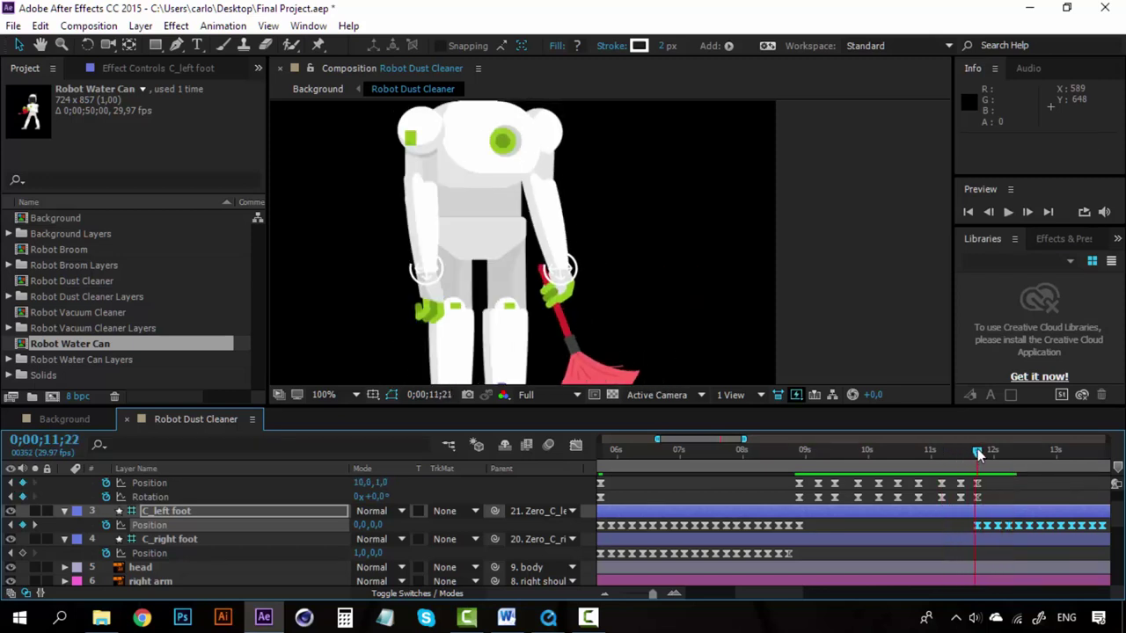
Copy C_right foot's walking position keyframes from before the swing, paste them at 0;00;11;22, and preview both feet from there
left_click_drag(811, 557, 696, 556)
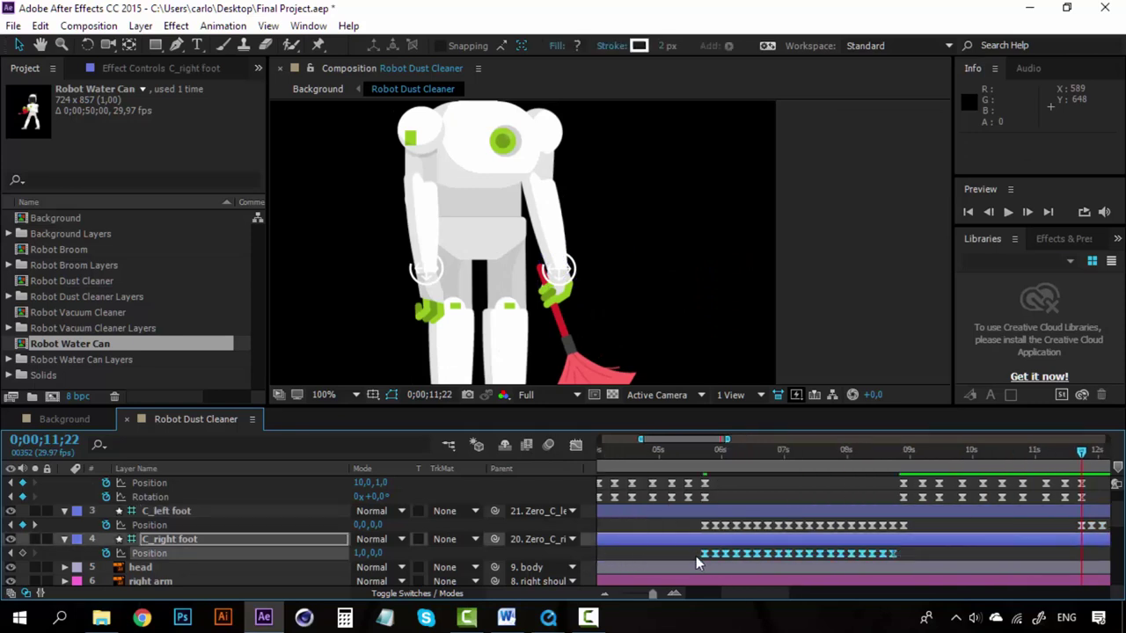
left_click_drag(761, 586, 792, 591)
key("ctrl+v")
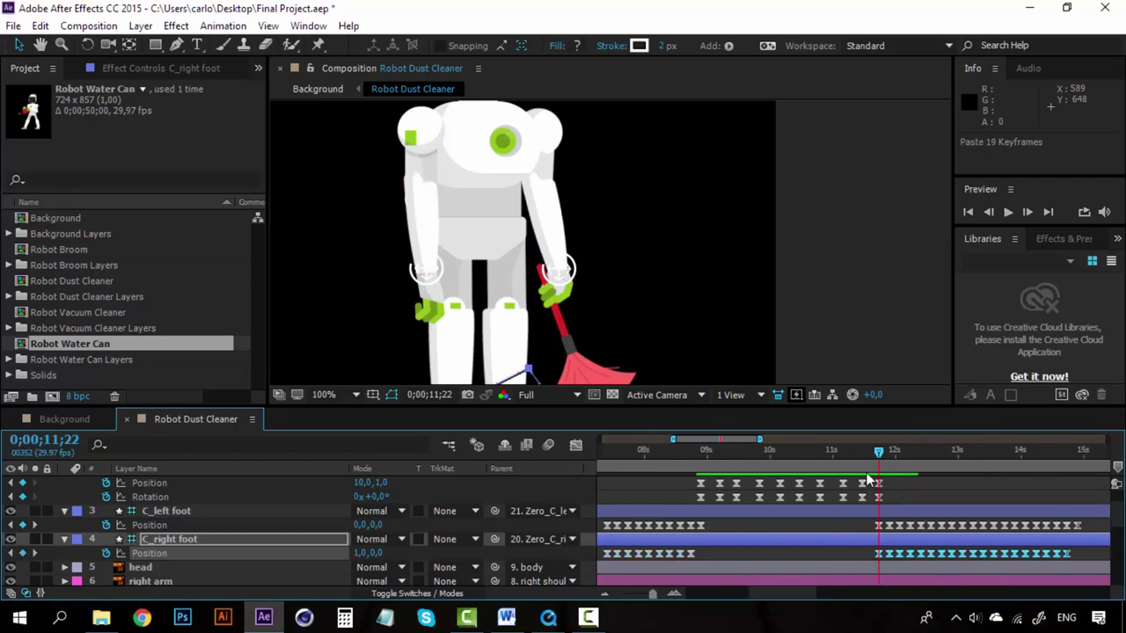
key("space")
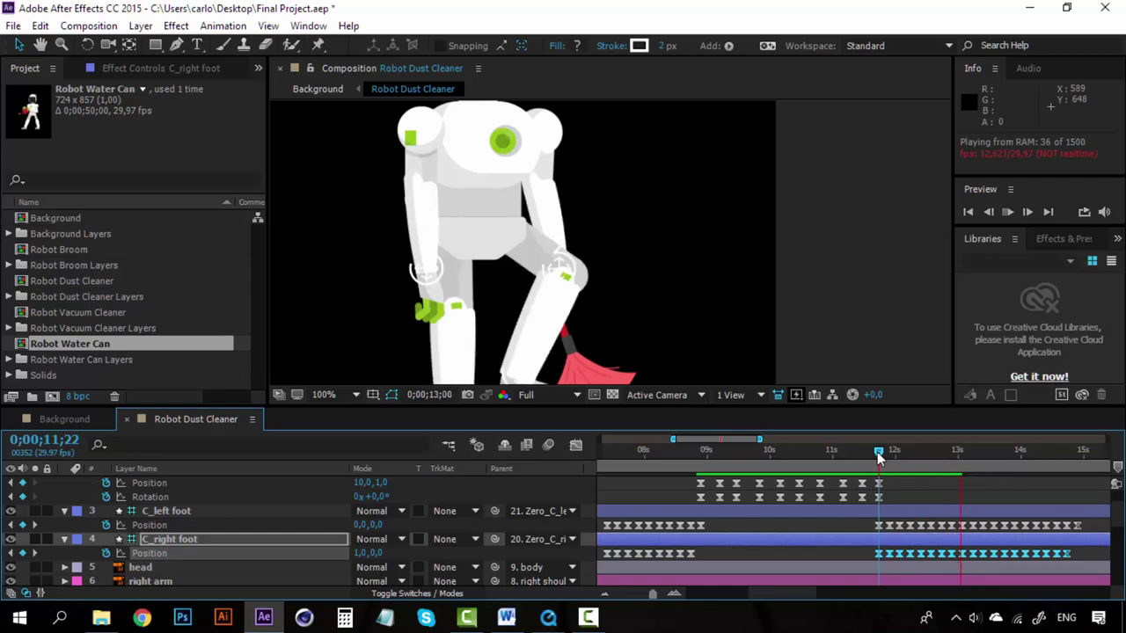
key("space")
Copy the body layer's position keyframes from the walk before the swing and paste them at 0;00;11;22
scroll(792, 529, "down", 3)
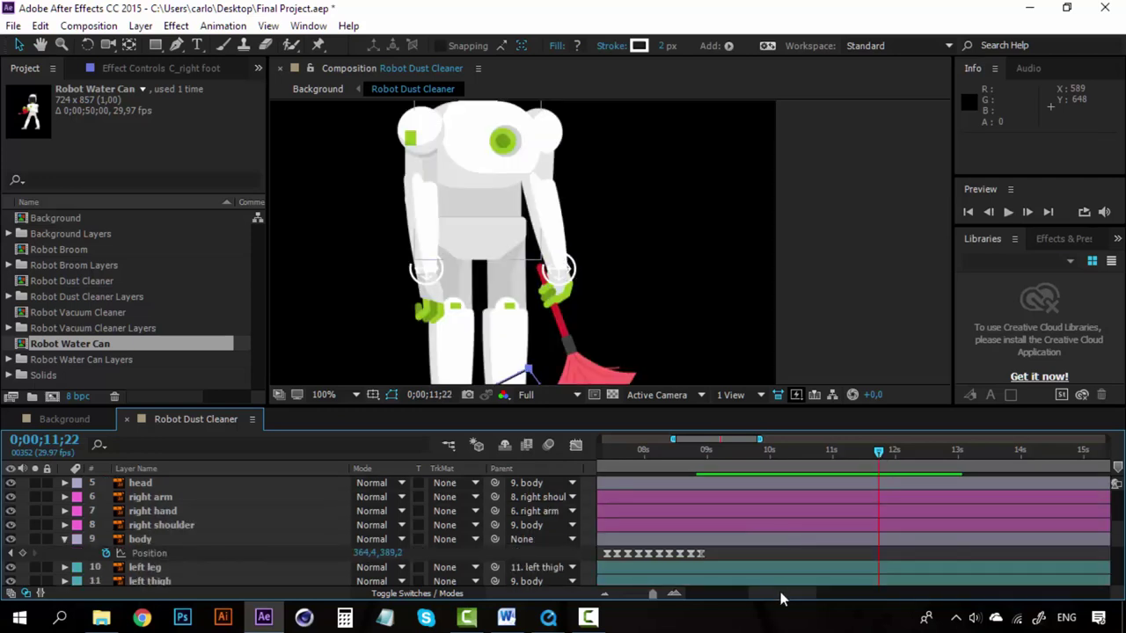
left_click_drag(779, 594, 766, 593)
left_click_drag(867, 553, 652, 552)
key("ctrl+c")
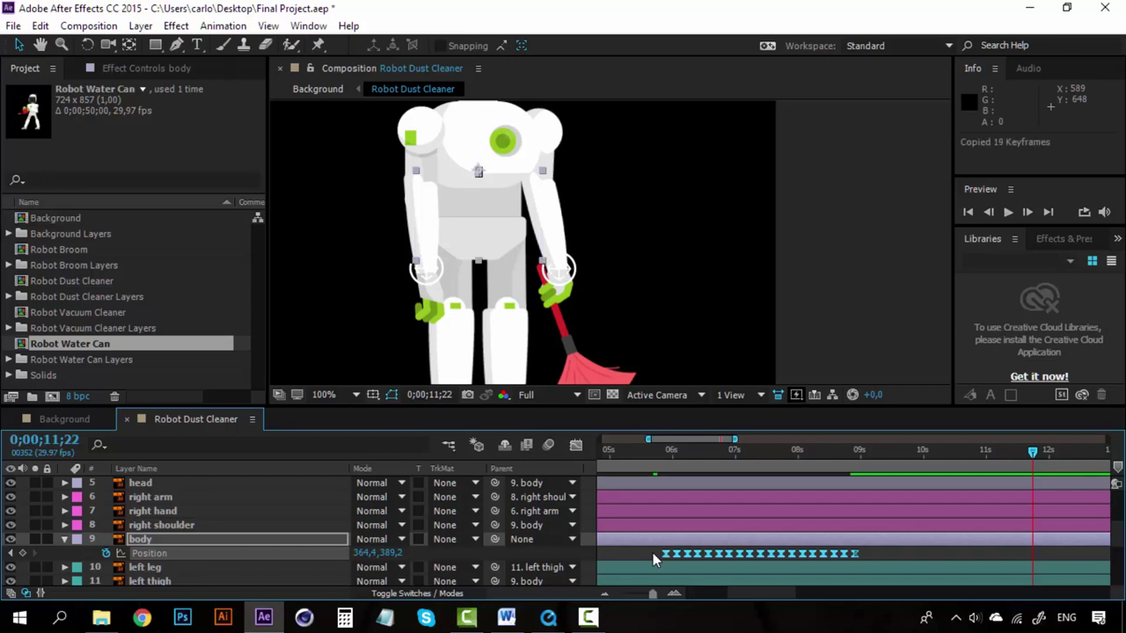
left_click_drag(744, 595, 786, 598)
scroll(802, 540, "up", 2)
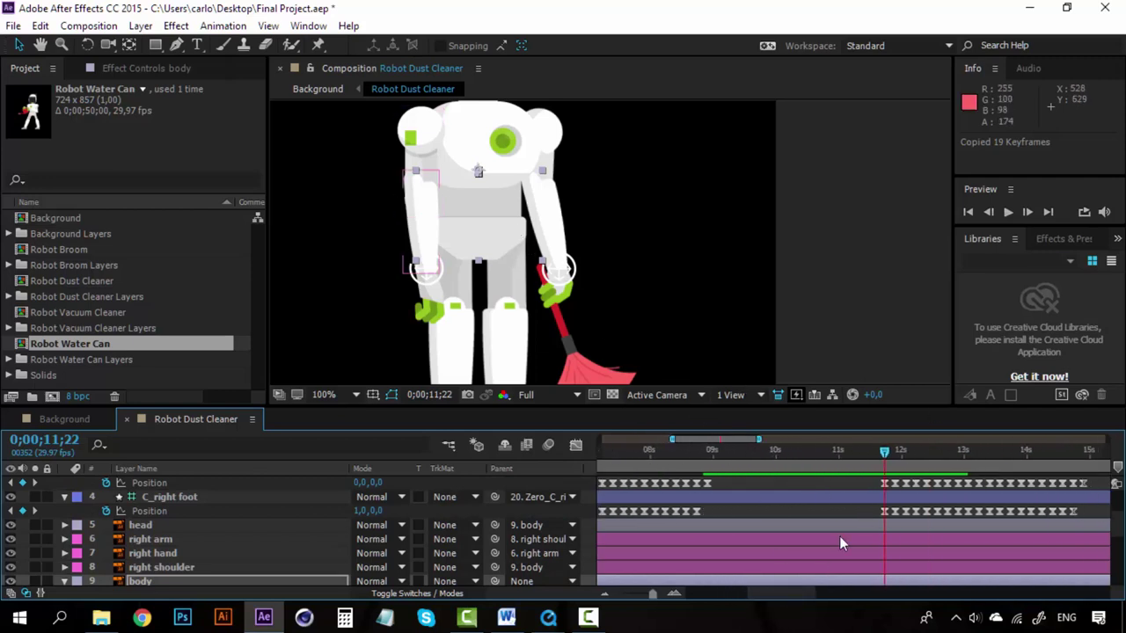
scroll(839, 540, "down", 2)
left_click_drag(762, 594, 778, 595)
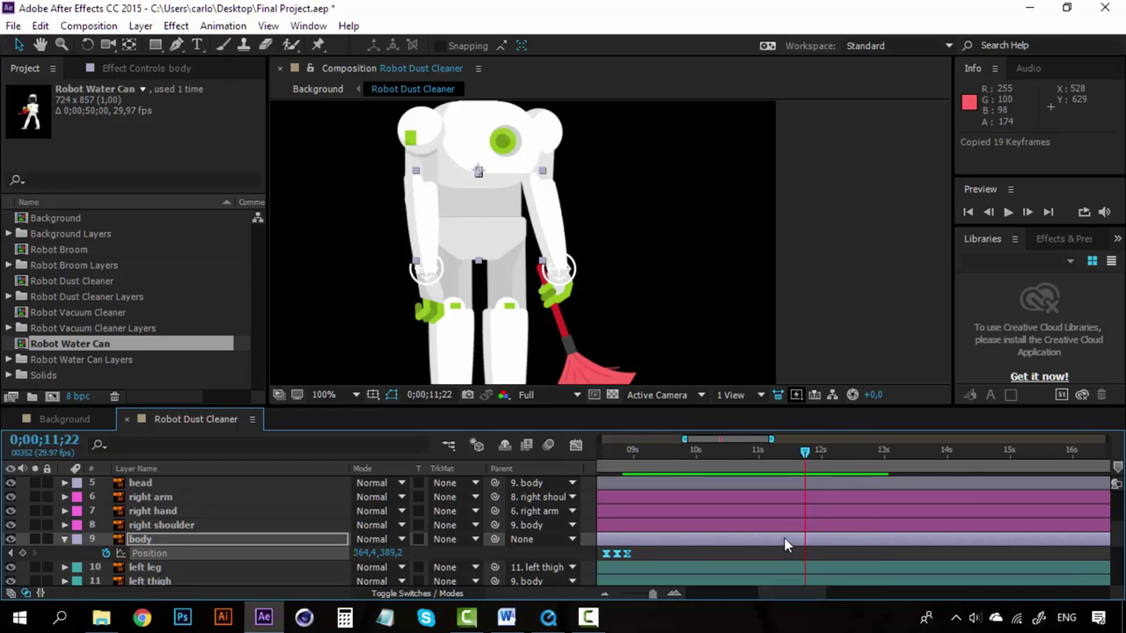
scroll(786, 545, "up", 2)
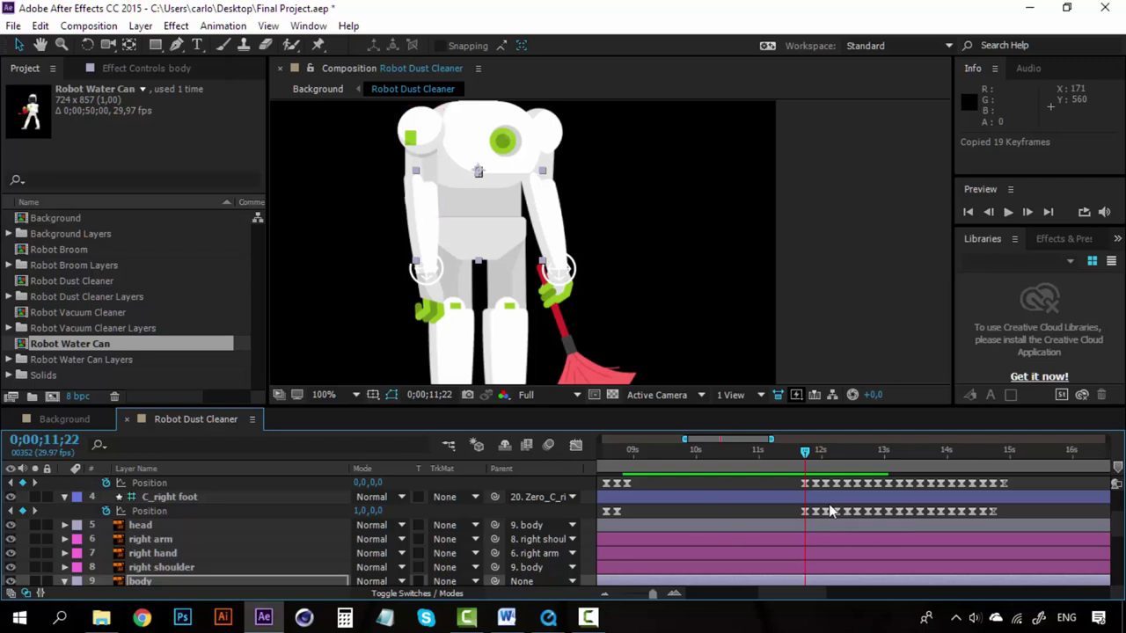
scroll(829, 514, "down", 2)
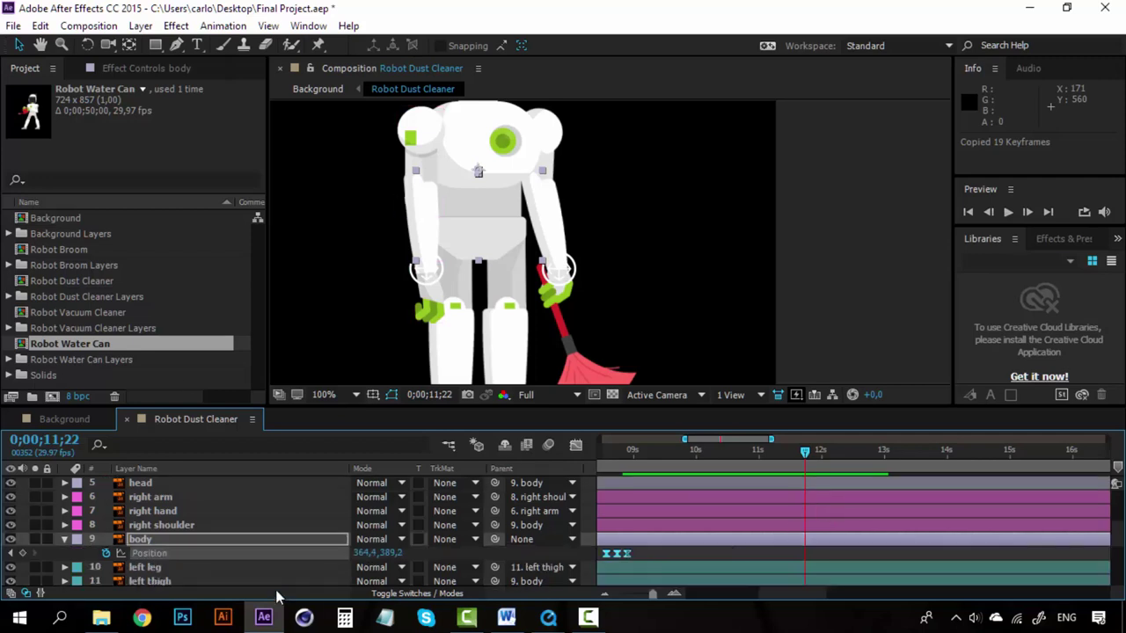
key("ctrl+v")
scroll(779, 551, "up", 2)
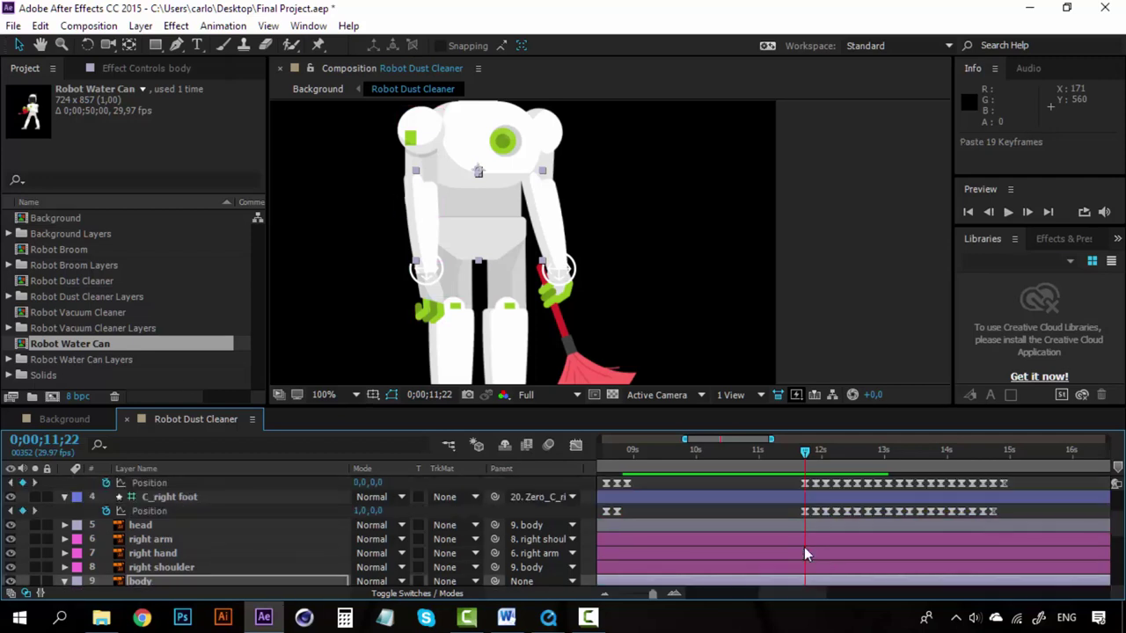
Preview the complete walk with the body motion from 0;00;11;22 and switch to the Background composition
key("space")
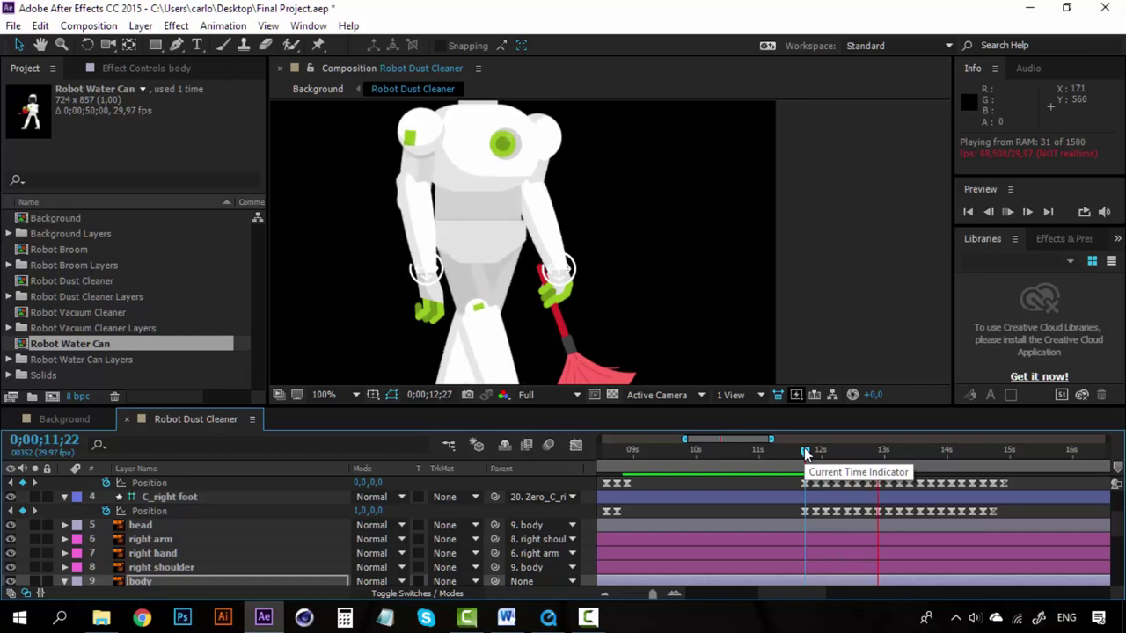
key("space")
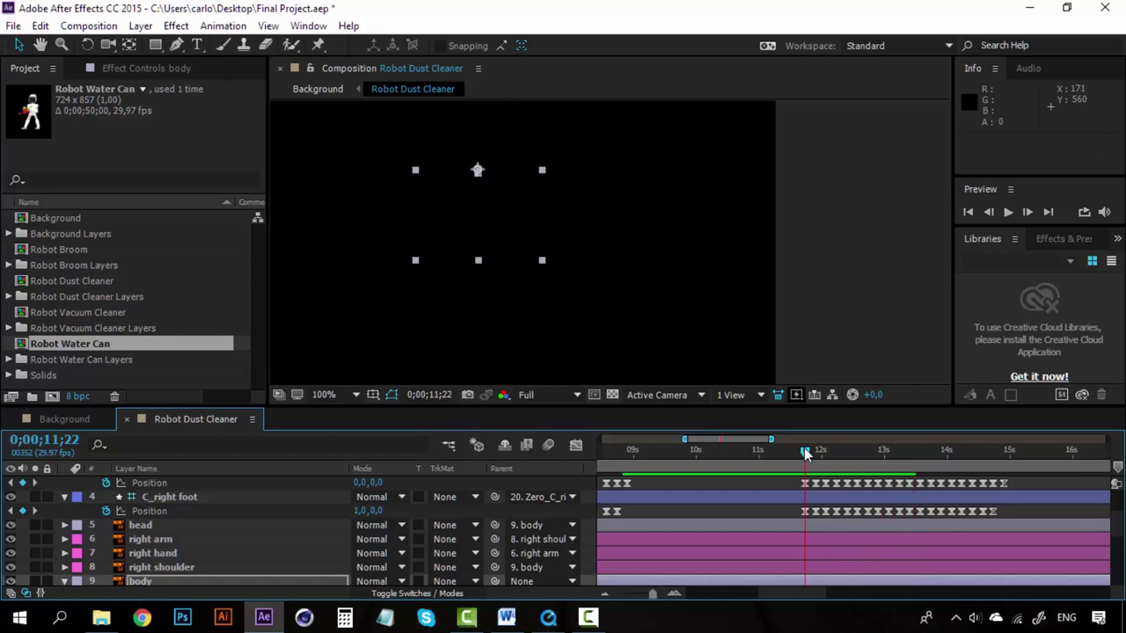
left_click(64, 420)
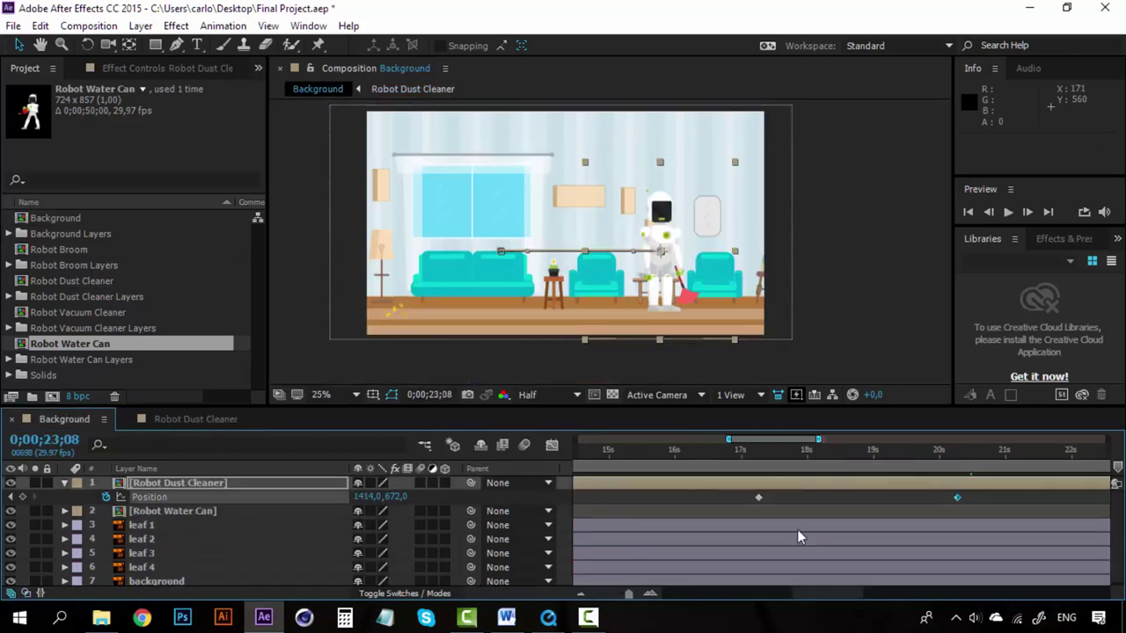
Keyframe the Robot Dust Cleaner layer off-screen past the right edge of the room at 0;00;26;08, at position 2230, 672
key("shift+period")
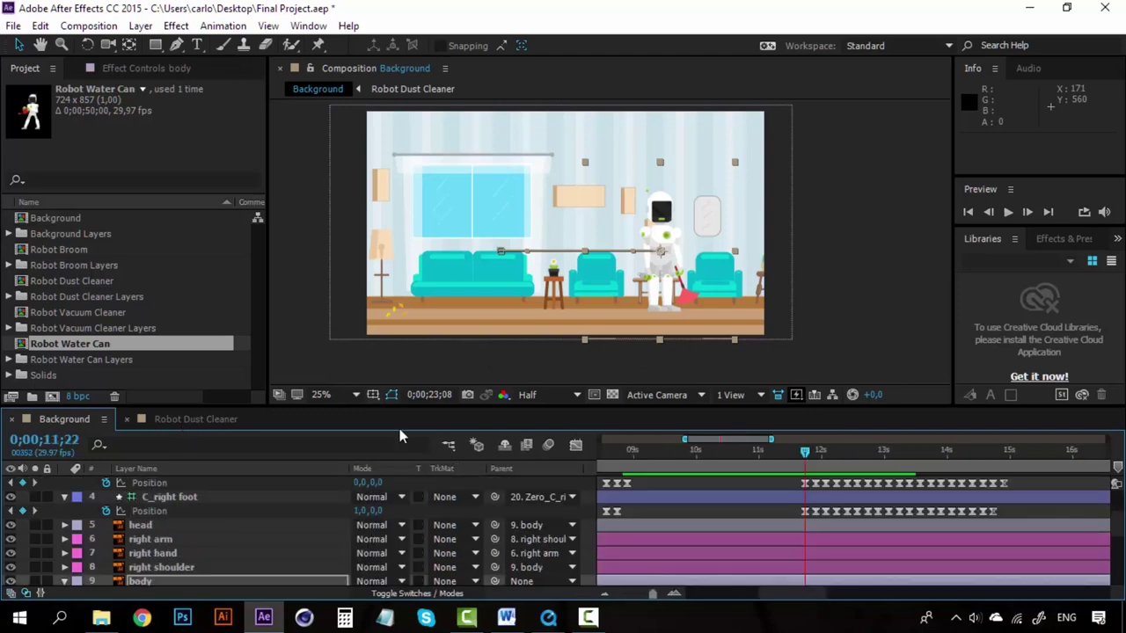
scroll(816, 510, "up", 4)
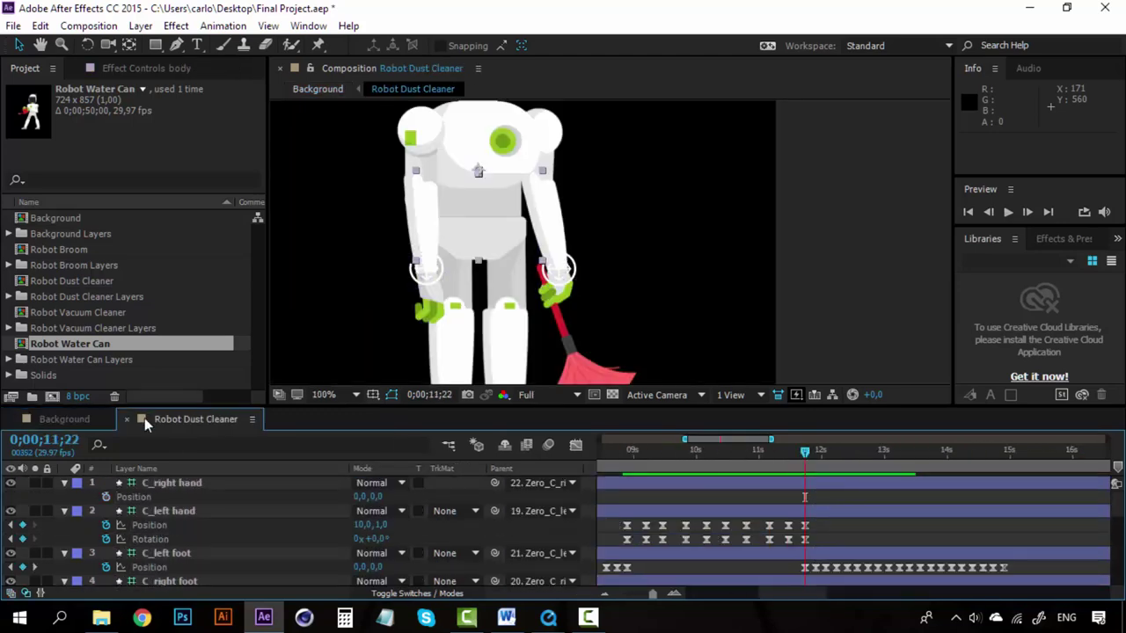
key("shift+Escape")
left_click_drag(837, 595, 872, 599)
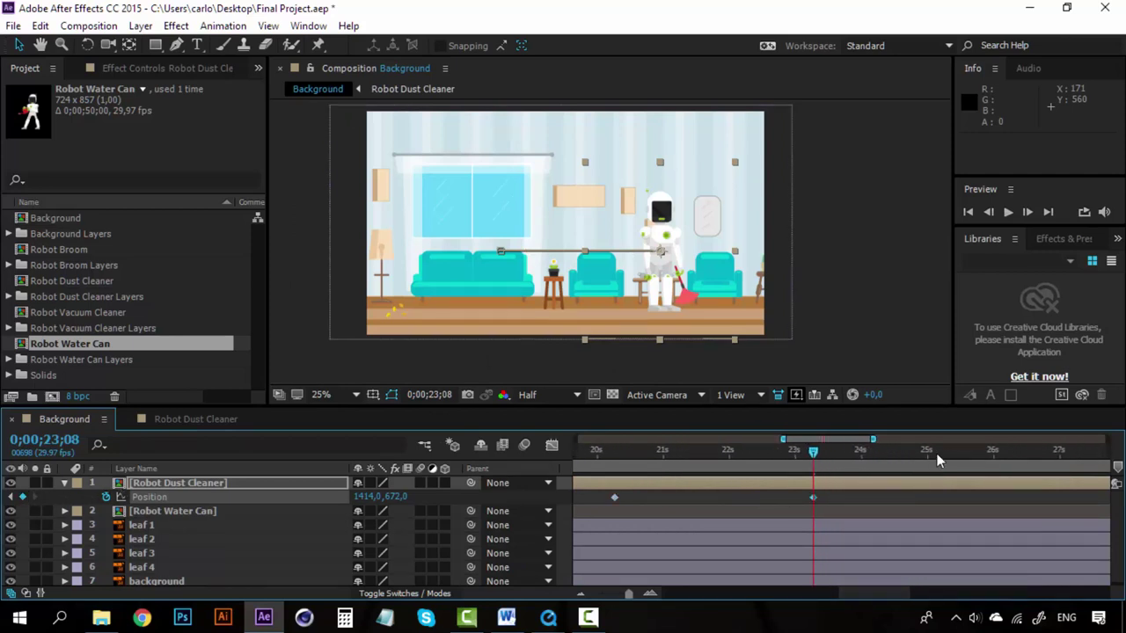
left_click(1010, 456)
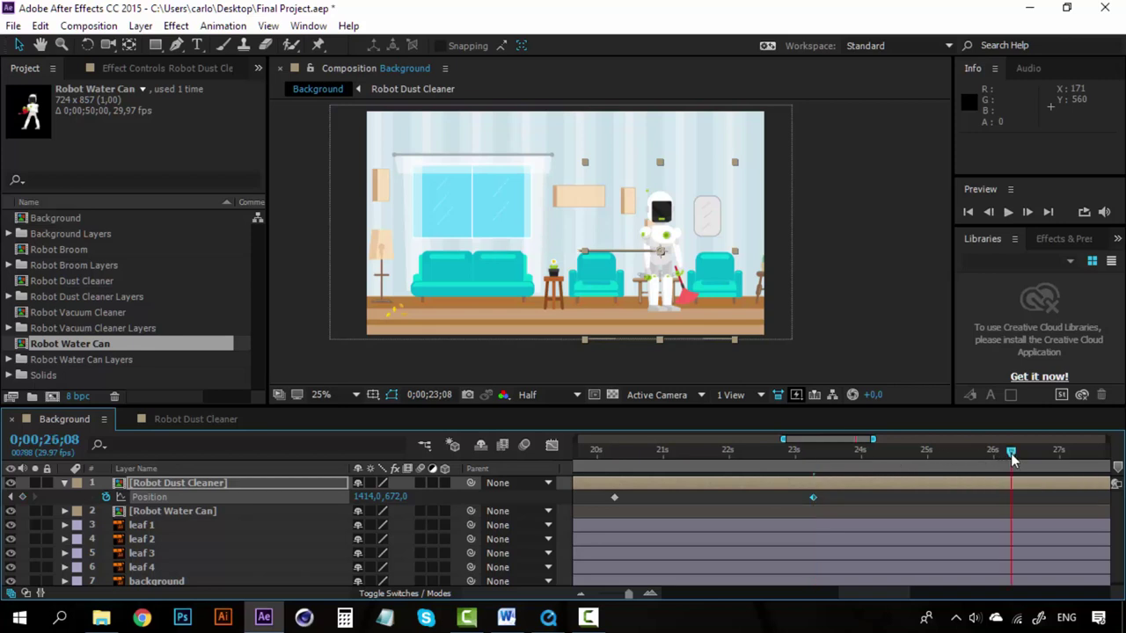
left_click_drag(661, 210, 829, 216)
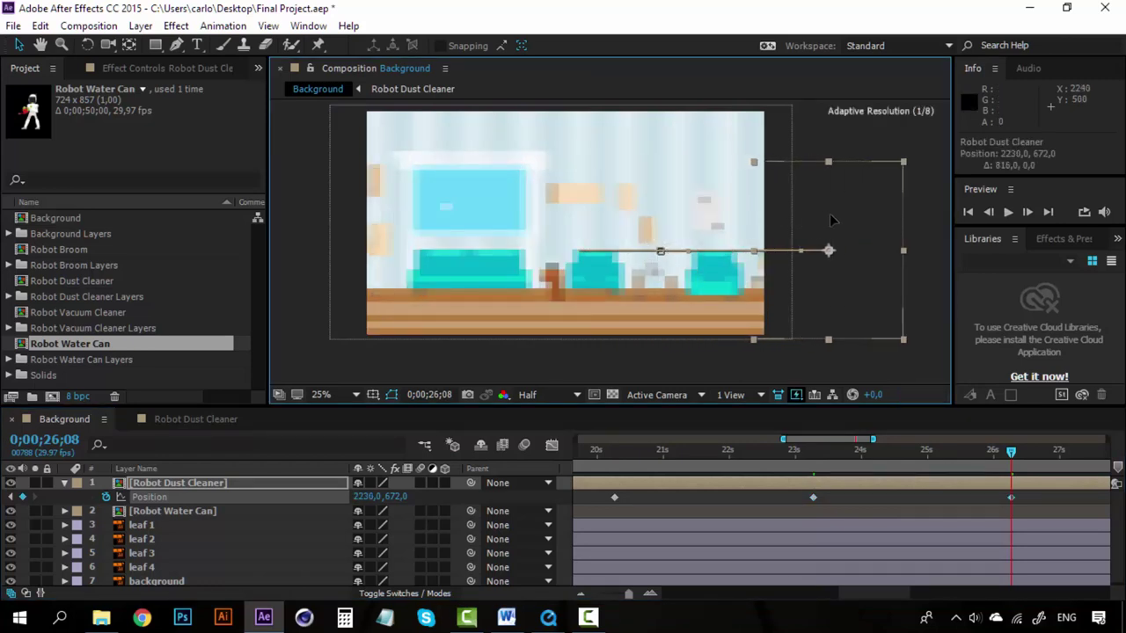
Preview the robot's exit from the room starting at 0;00;23;07
left_click(811, 453)
key("space")
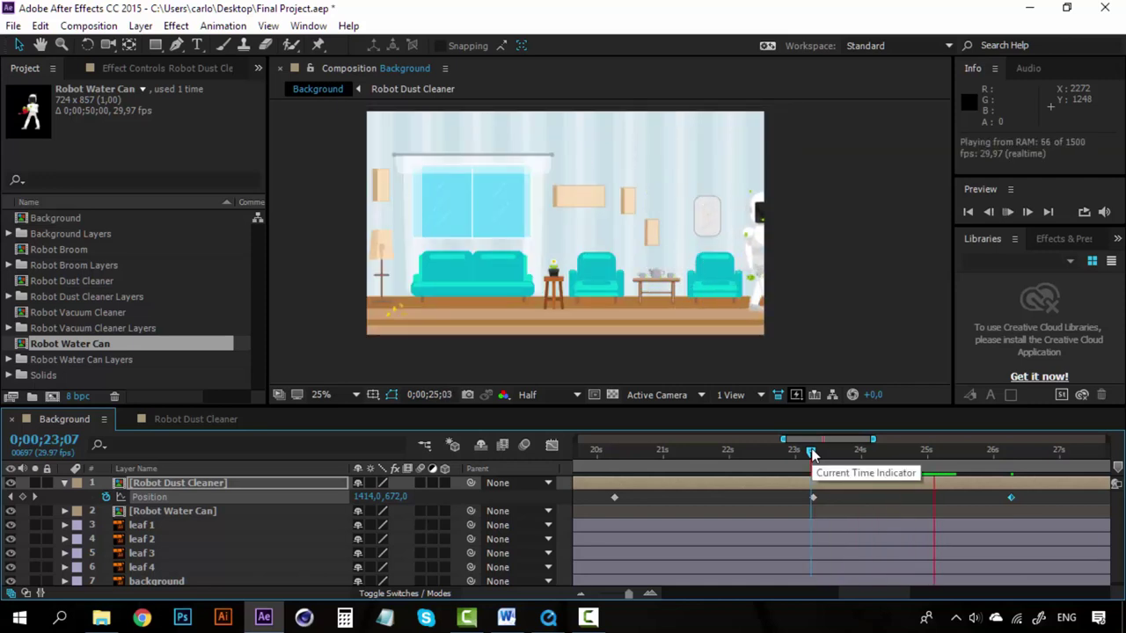
left_click(812, 454)
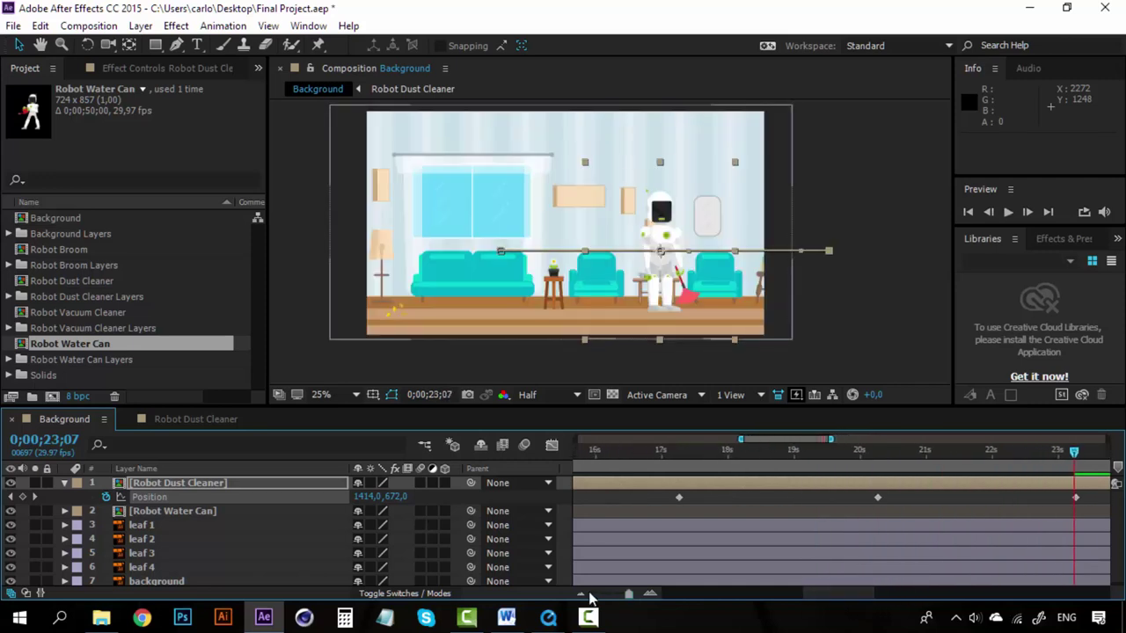
Play the robot's whole pass through the room from its first position keyframe at 0;00;11;16, and replay it
left_click(583, 594)
left_click(582, 593)
scroll(834, 523, "right", 4)
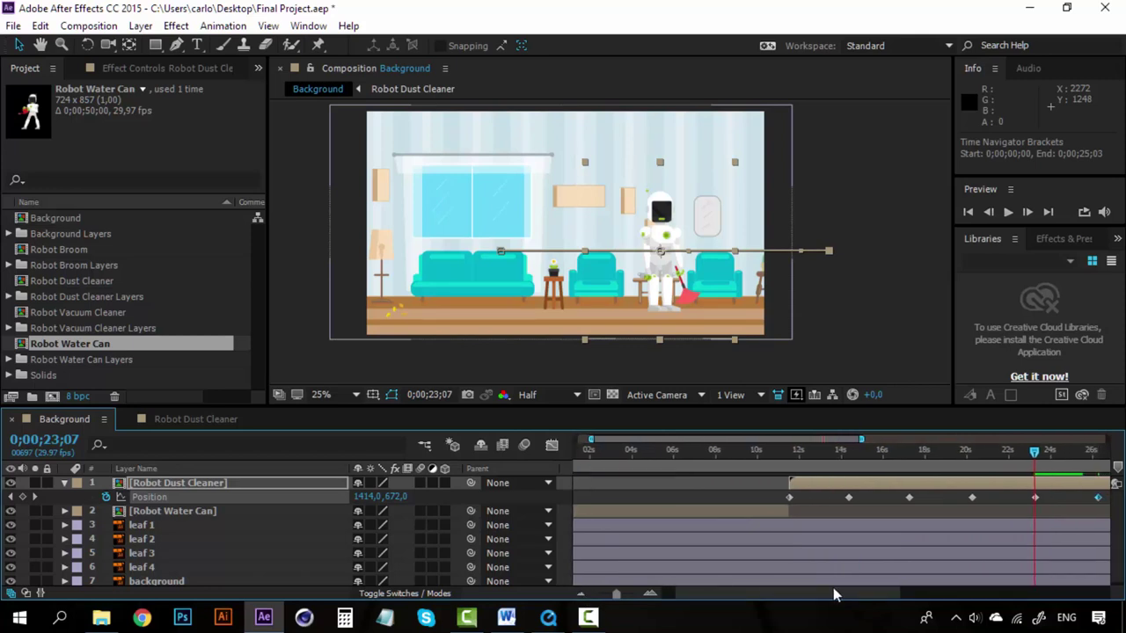
left_click(741, 454)
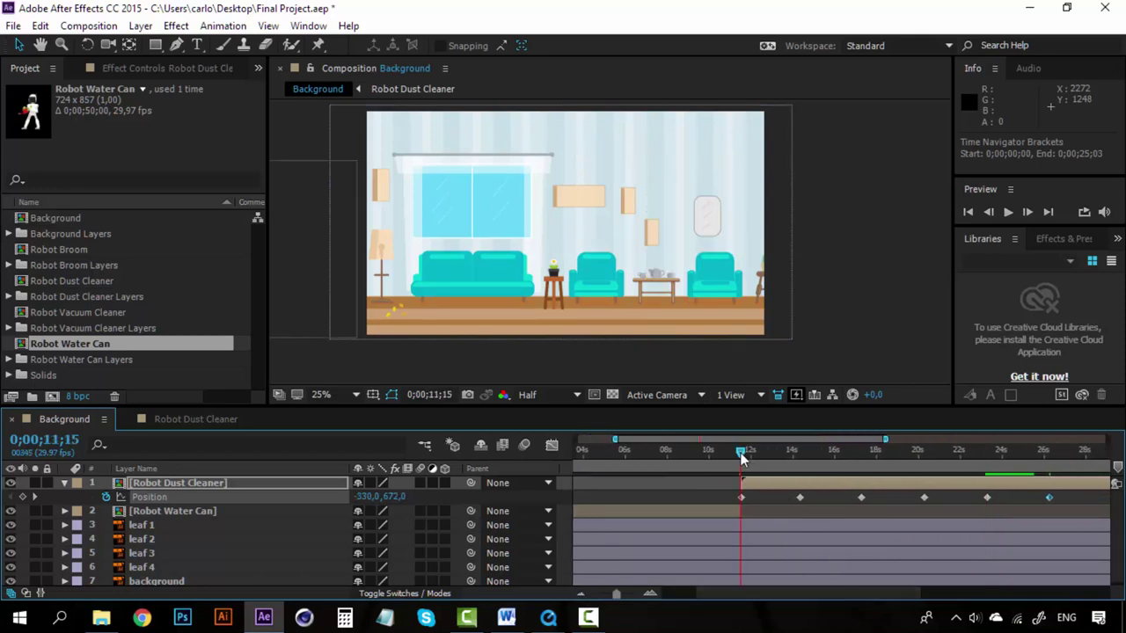
key("Page_Down")
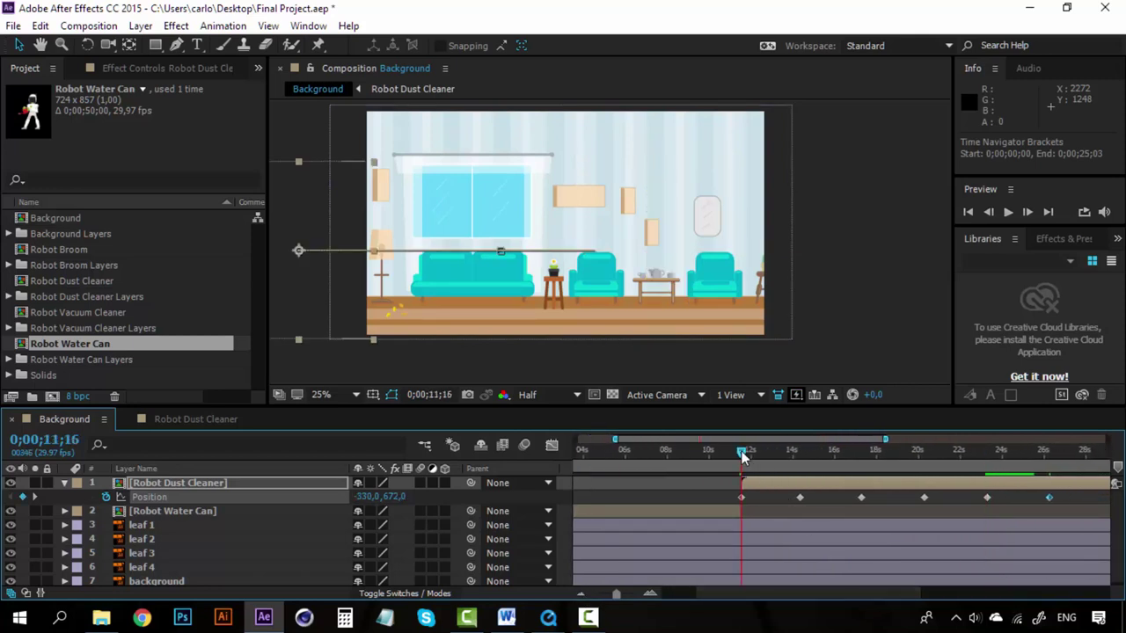
key("space")
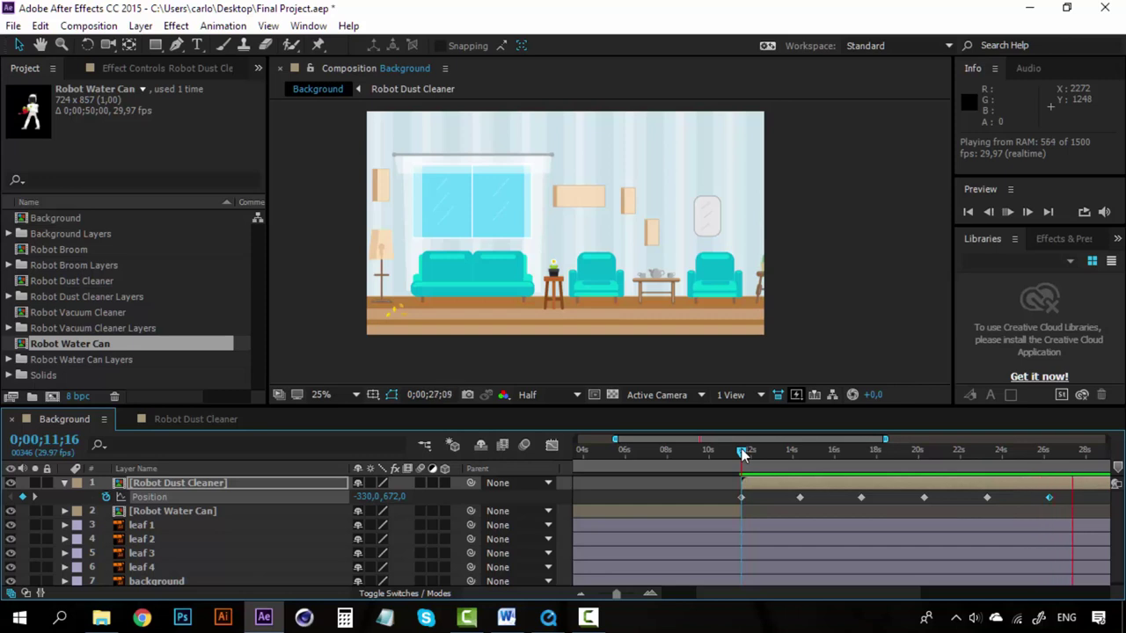
key("space")
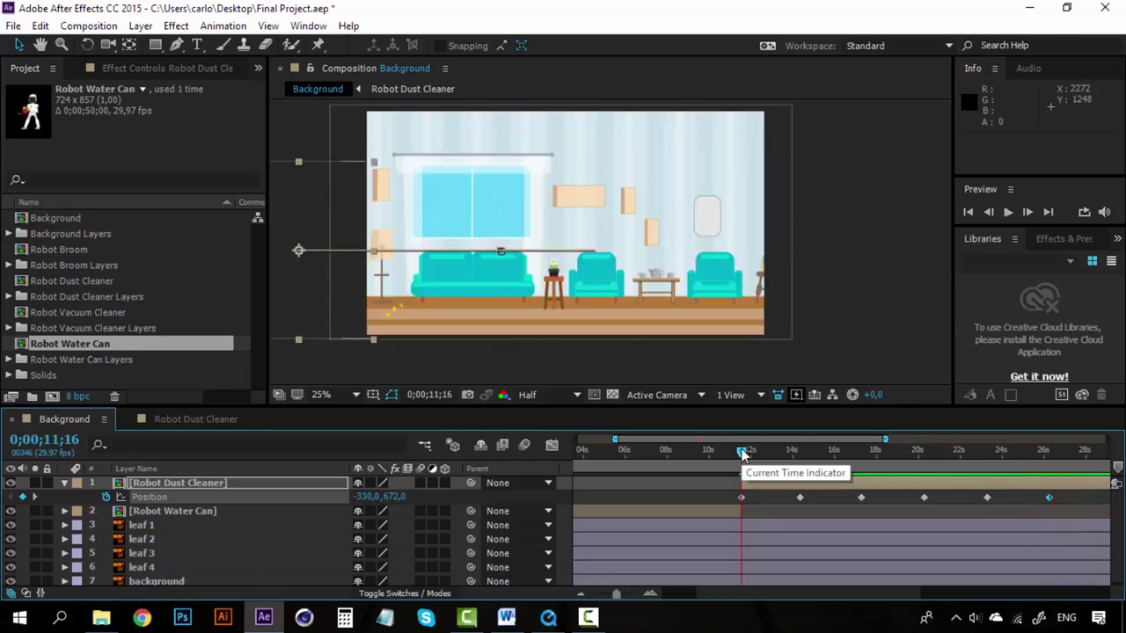
key("space")
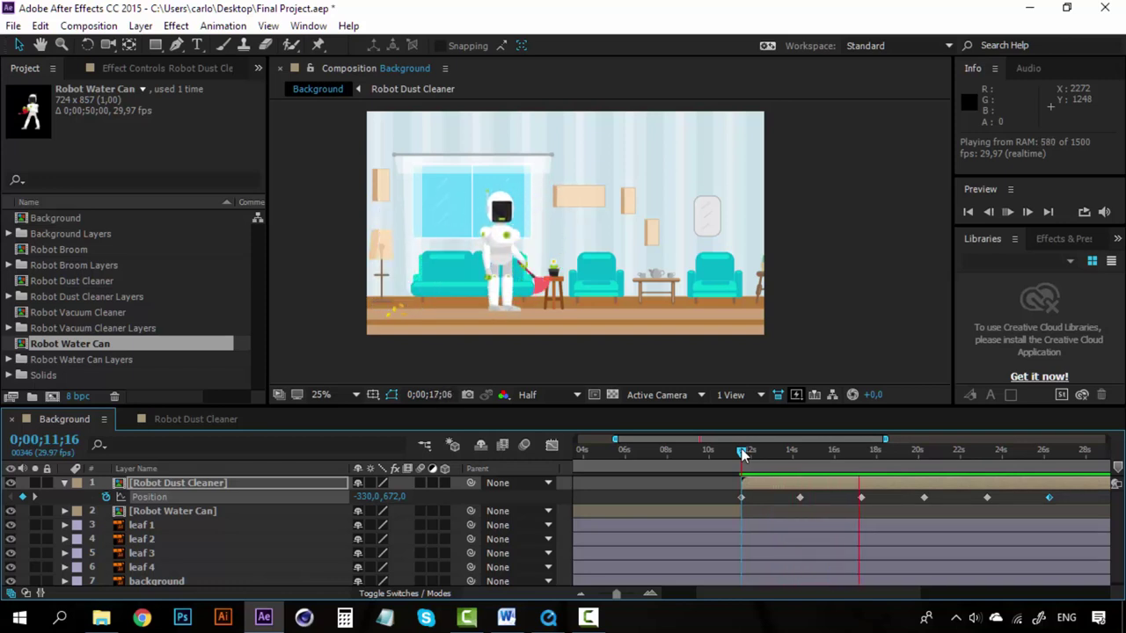
Open the Robot Dust Cleaner composition at the robot's first stop, collapse the hand and foot control layers, and show the head layer's Rotation property
left_click_drag(743, 453, 803, 456)
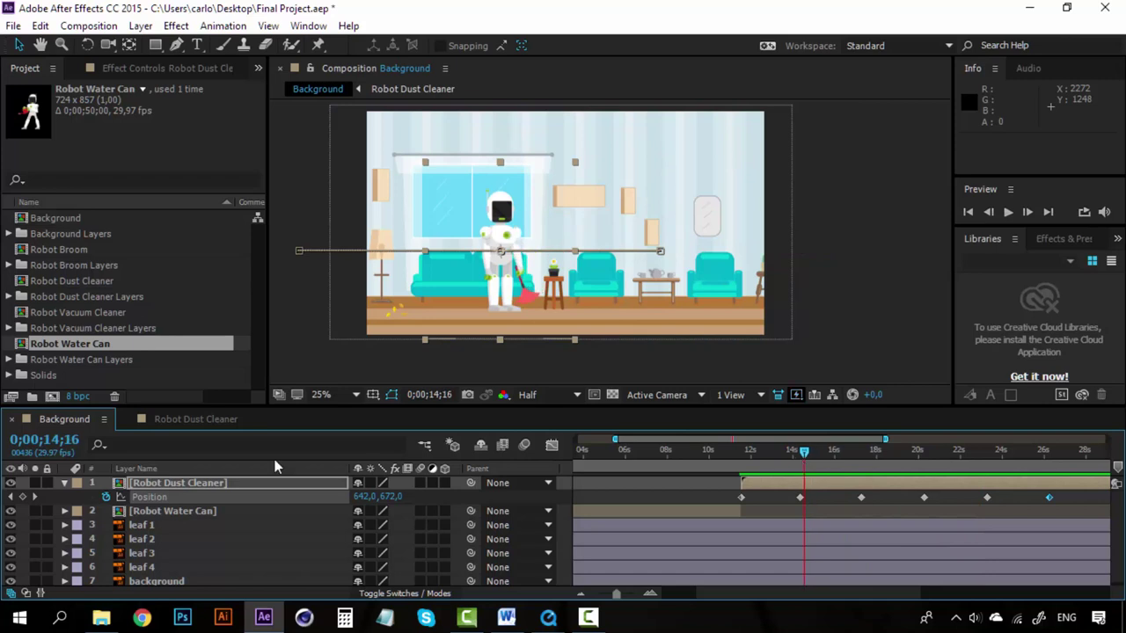
left_click(192, 419)
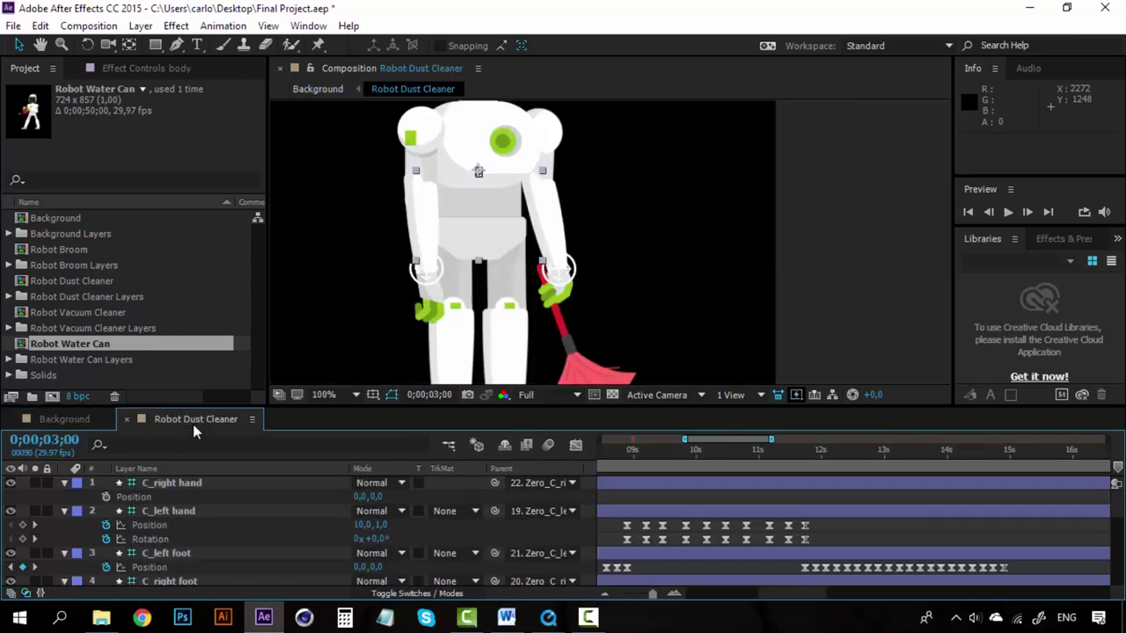
left_click(67, 484)
left_click(64, 483)
left_click(64, 497)
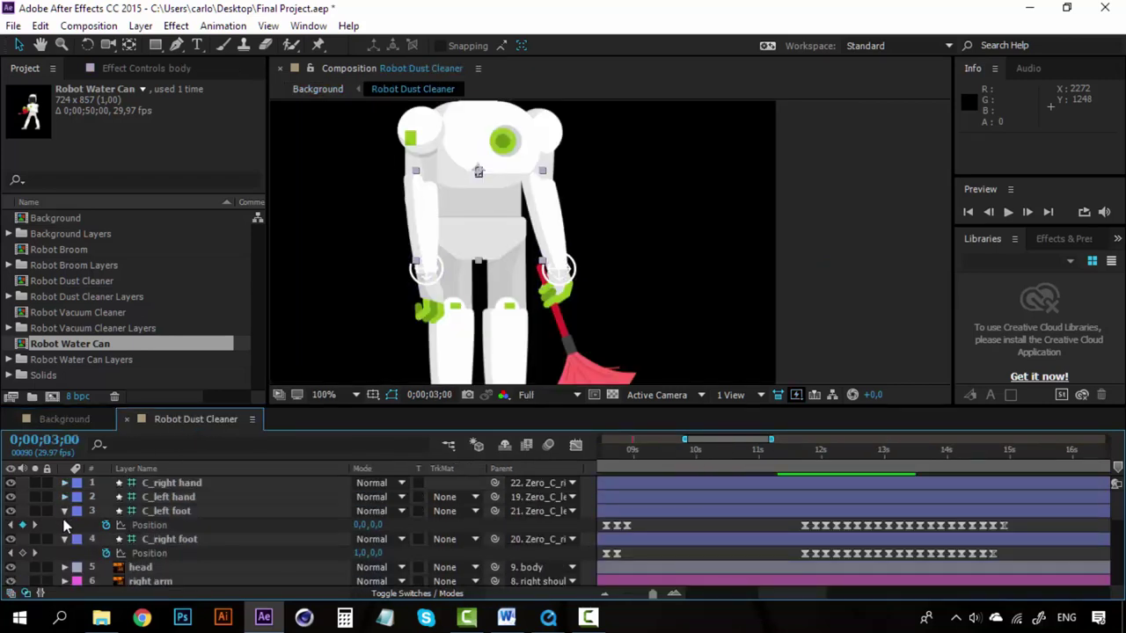
left_click(64, 512)
left_click(64, 525)
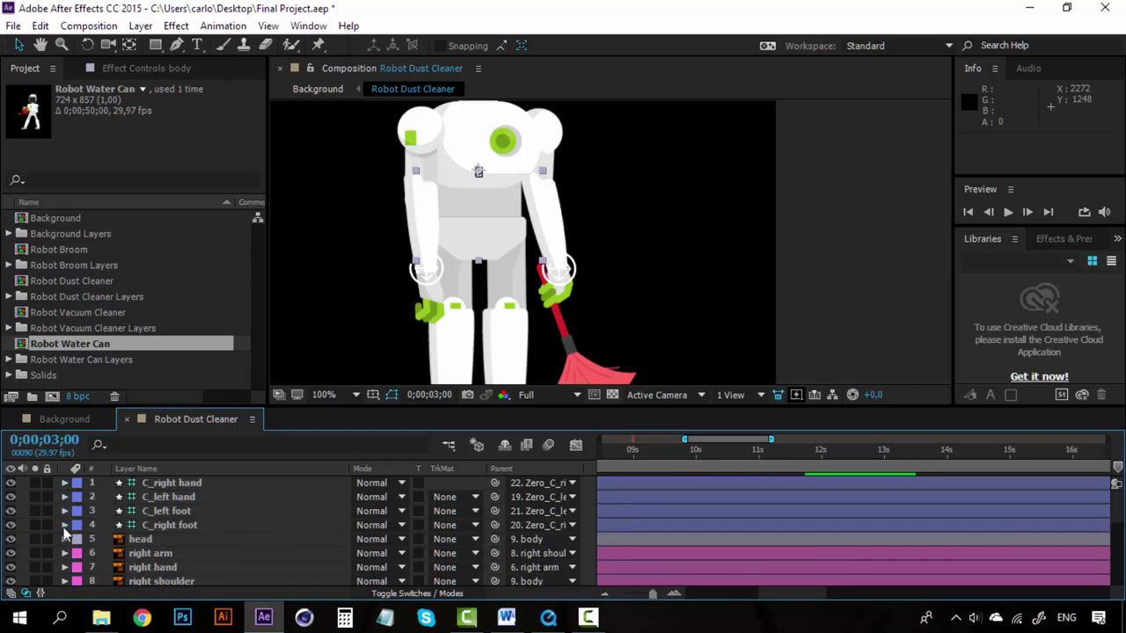
left_click(154, 537)
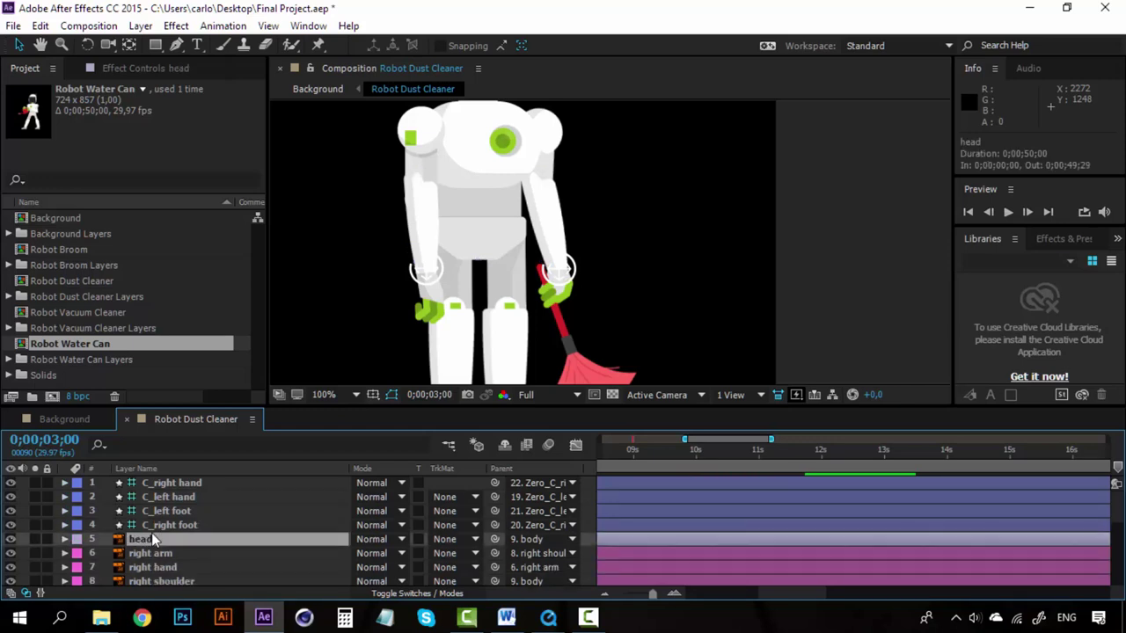
key("r")
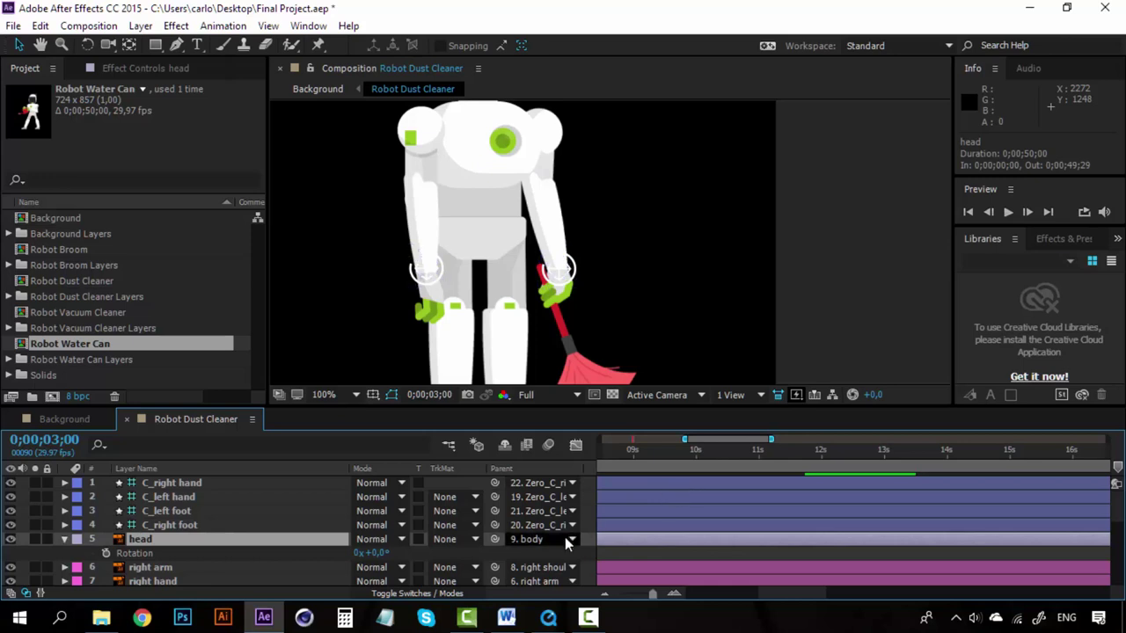
Show the Position keyframes of C_left foot and C_right foot and select the C_left hand layer
scroll(827, 594, "right", 3)
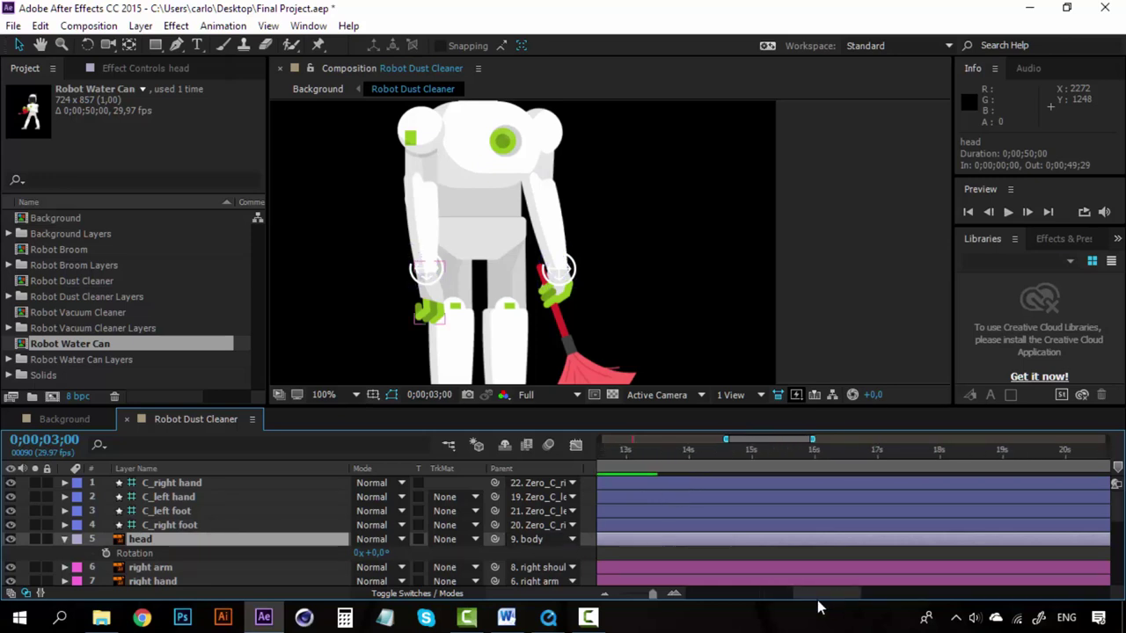
left_click(182, 514)
left_click(182, 520, "shift")
key("p")
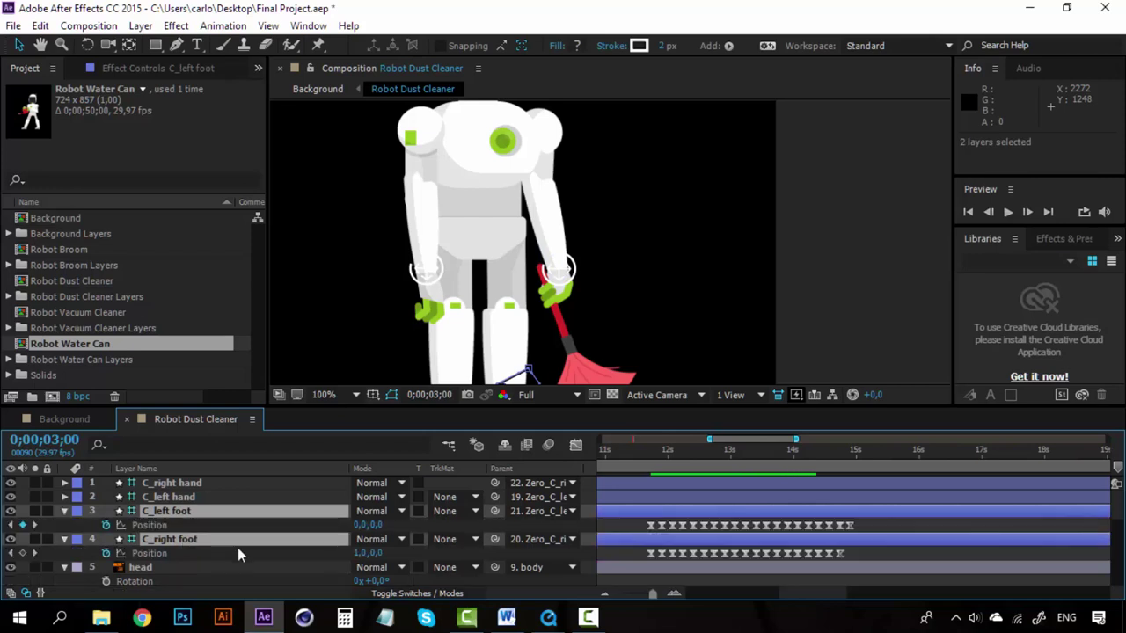
left_click(241, 498)
Collapse the body layer and add a head Rotation keyframe of 0° at 0;00;02;29, where the first walk ends
left_click_drag(803, 591, 701, 591)
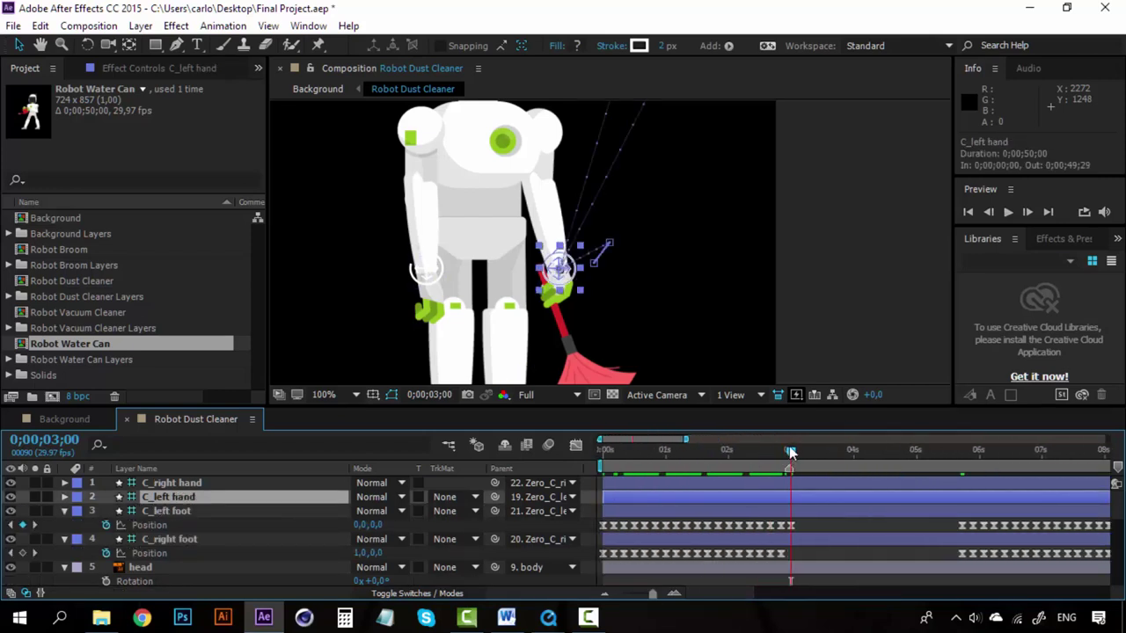
key("space")
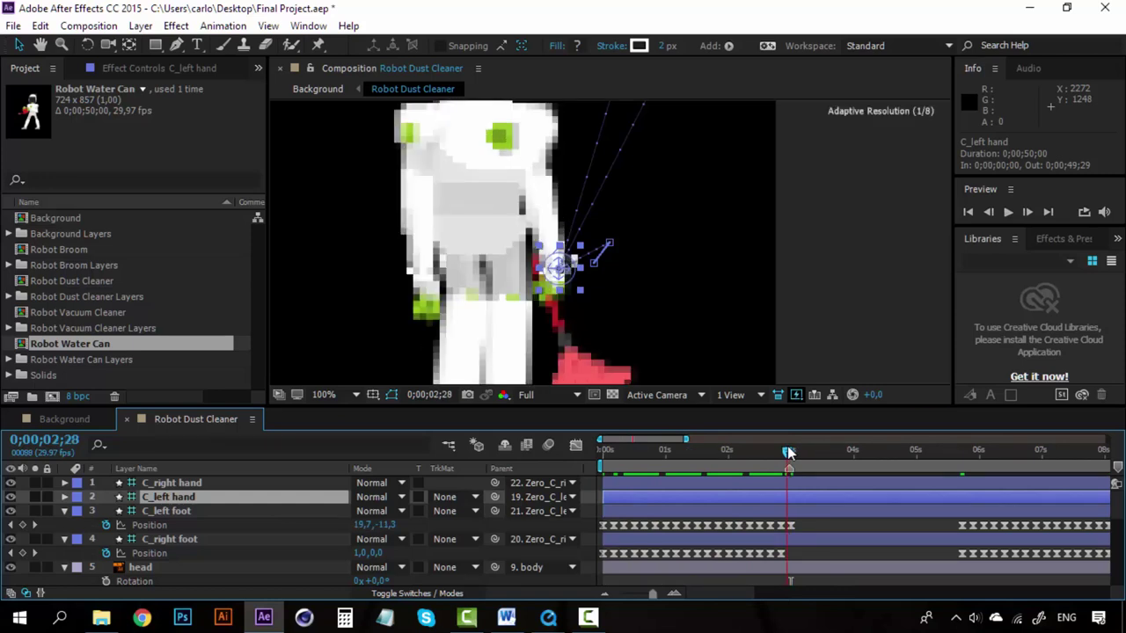
key("space")
left_click(790, 458)
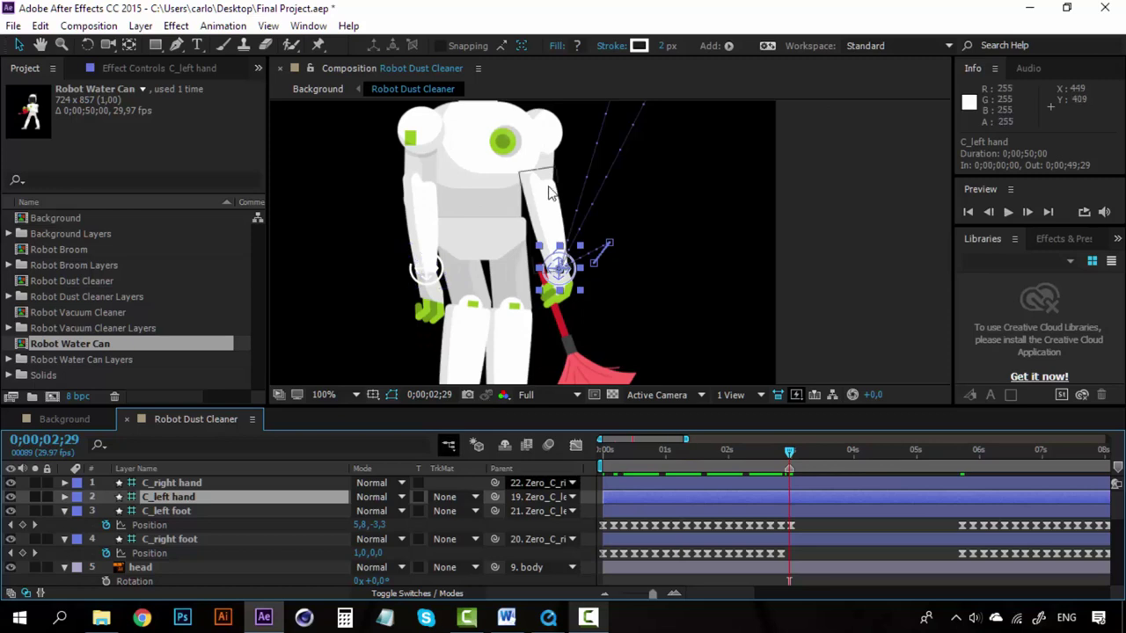
left_click_drag(548, 188, 537, 349)
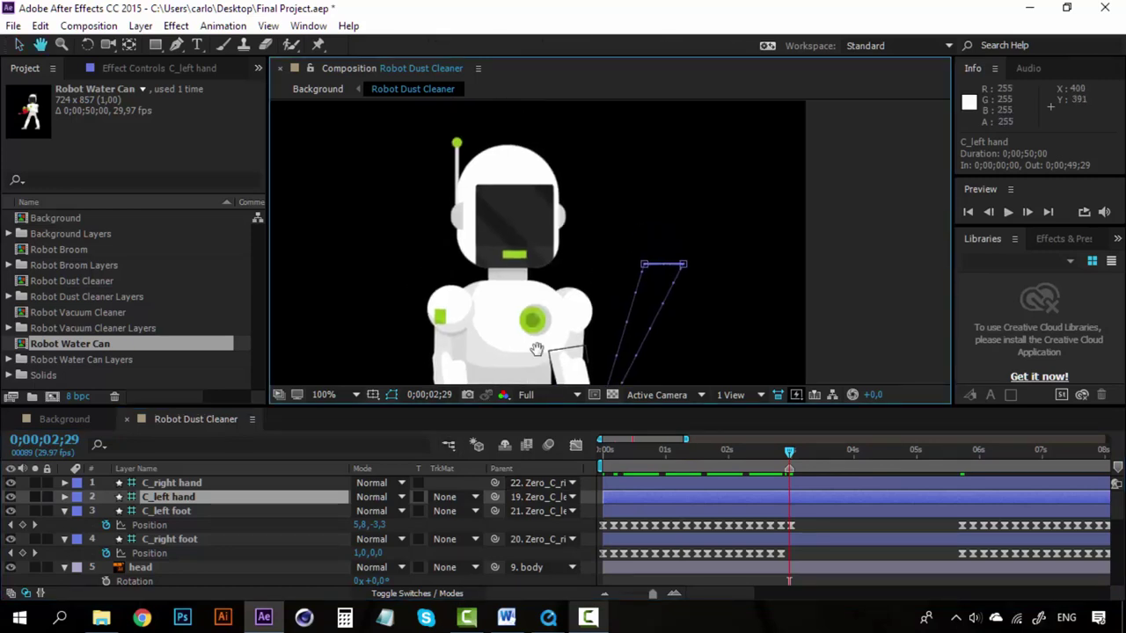
scroll(747, 541, "down", 3)
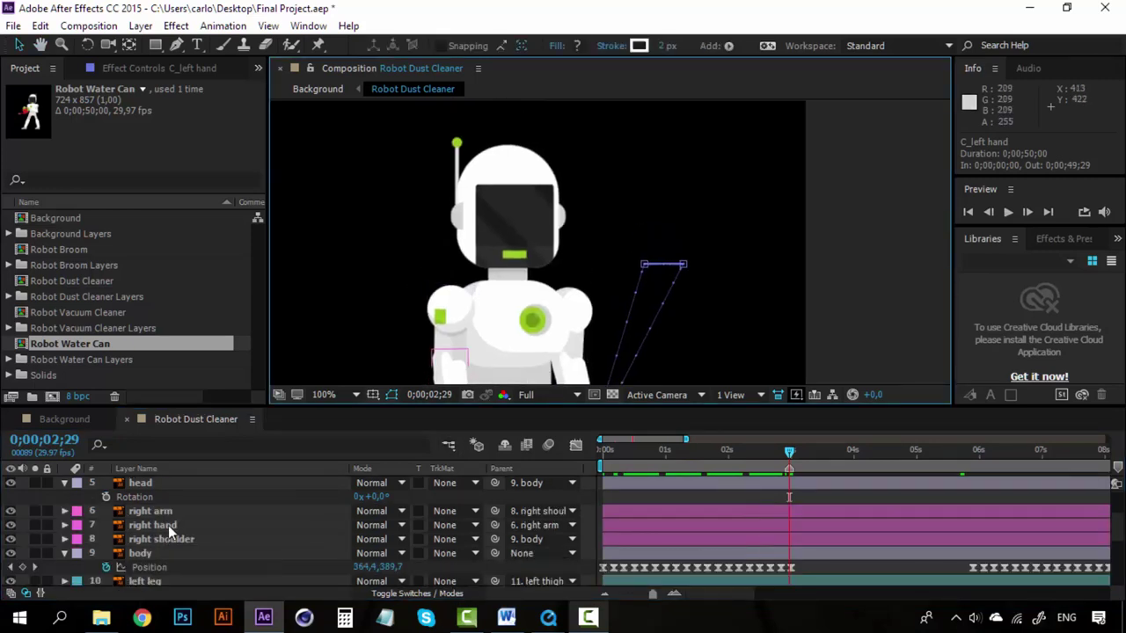
left_click(65, 553)
left_click(121, 500)
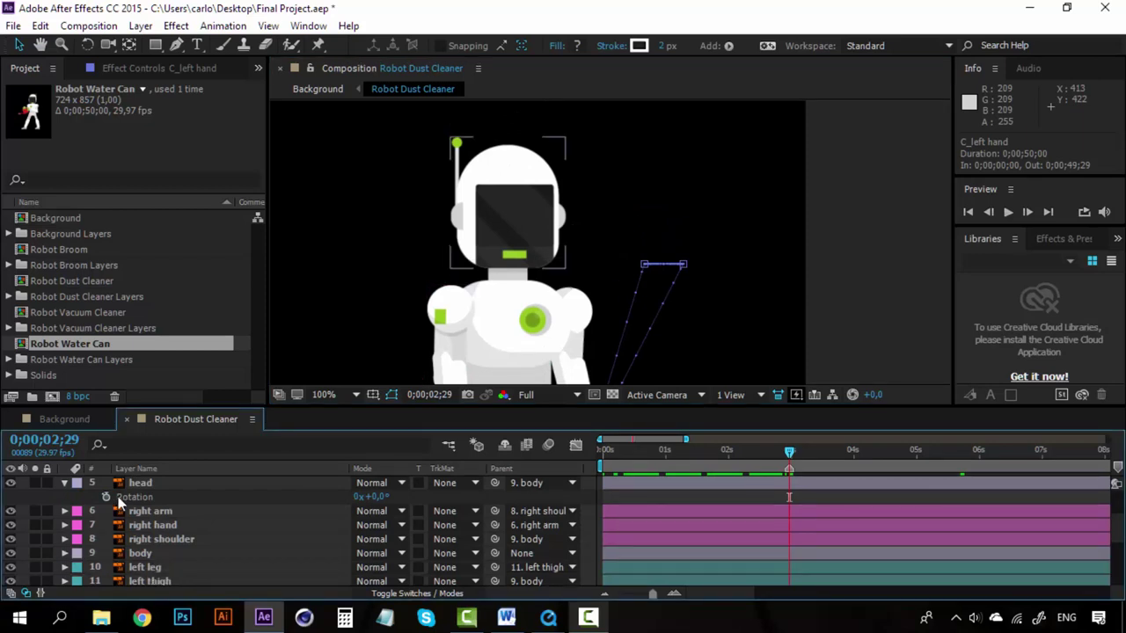
left_click(106, 498)
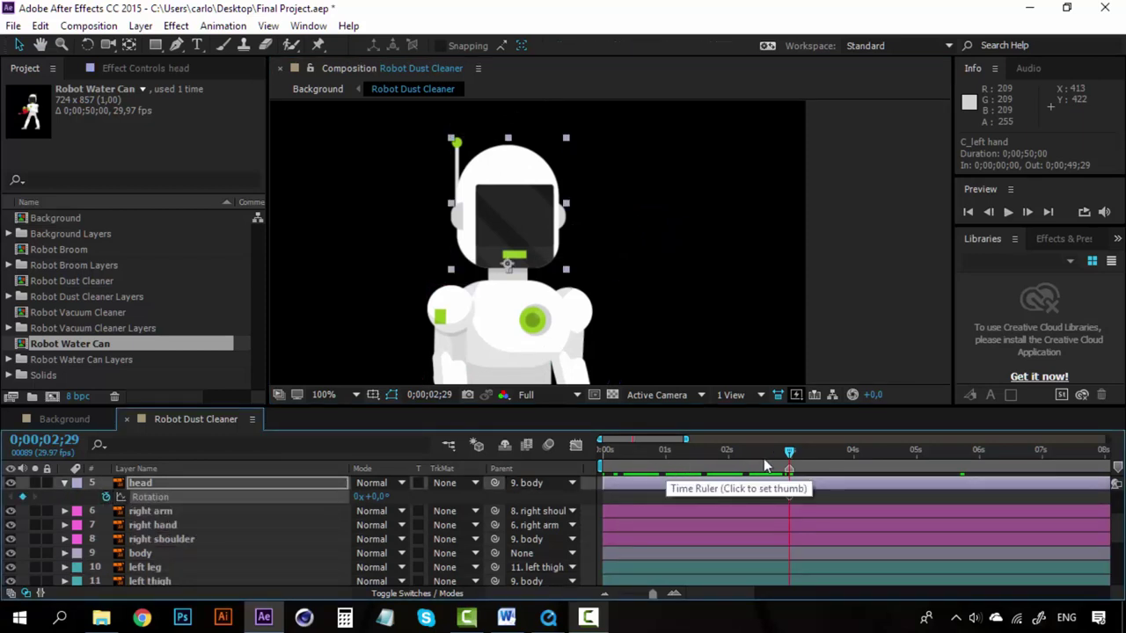
Tilt the head to a Rotation of -13° at 0;00;03;10, with the duster raised
left_click(674, 593)
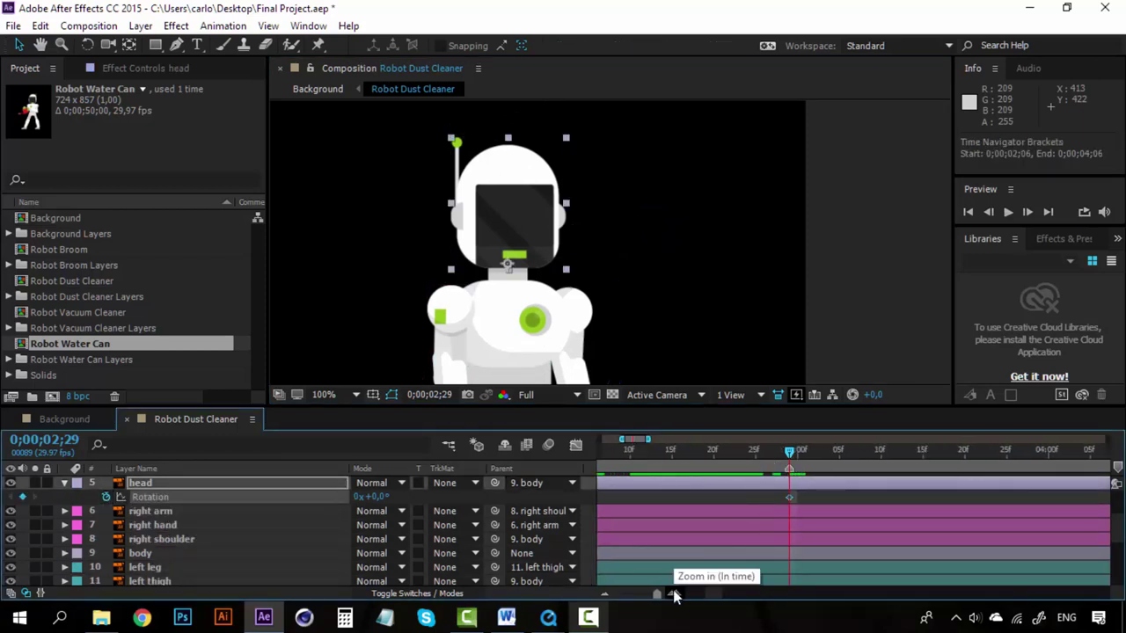
left_click(604, 594)
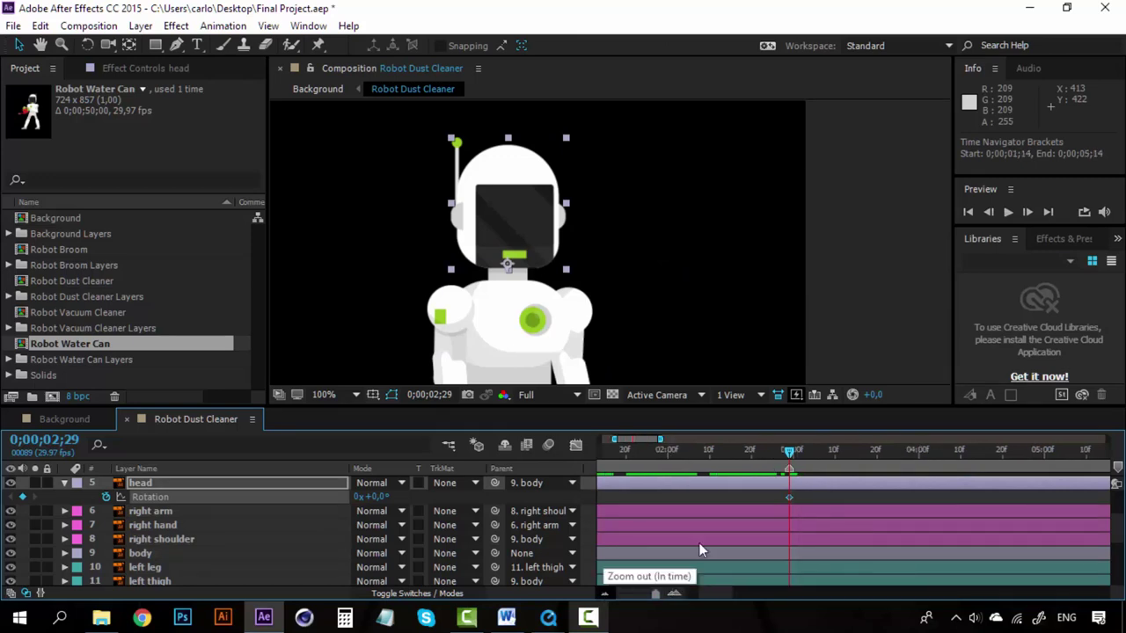
left_click(834, 462)
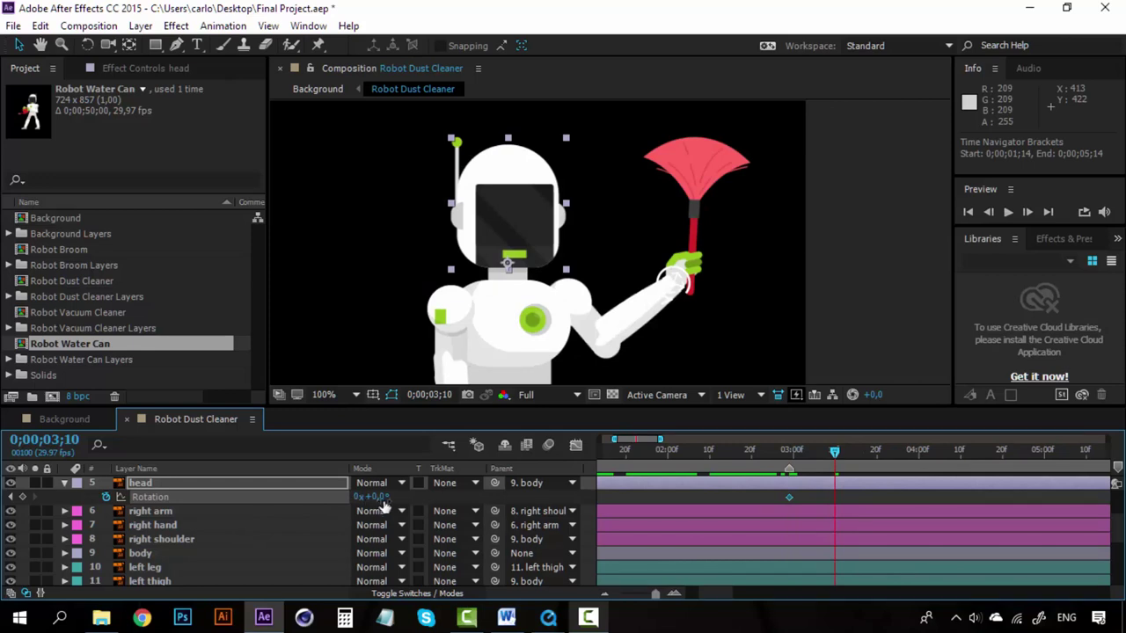
key("KP_Add")
key("KP_Add")
key("KP_Add")
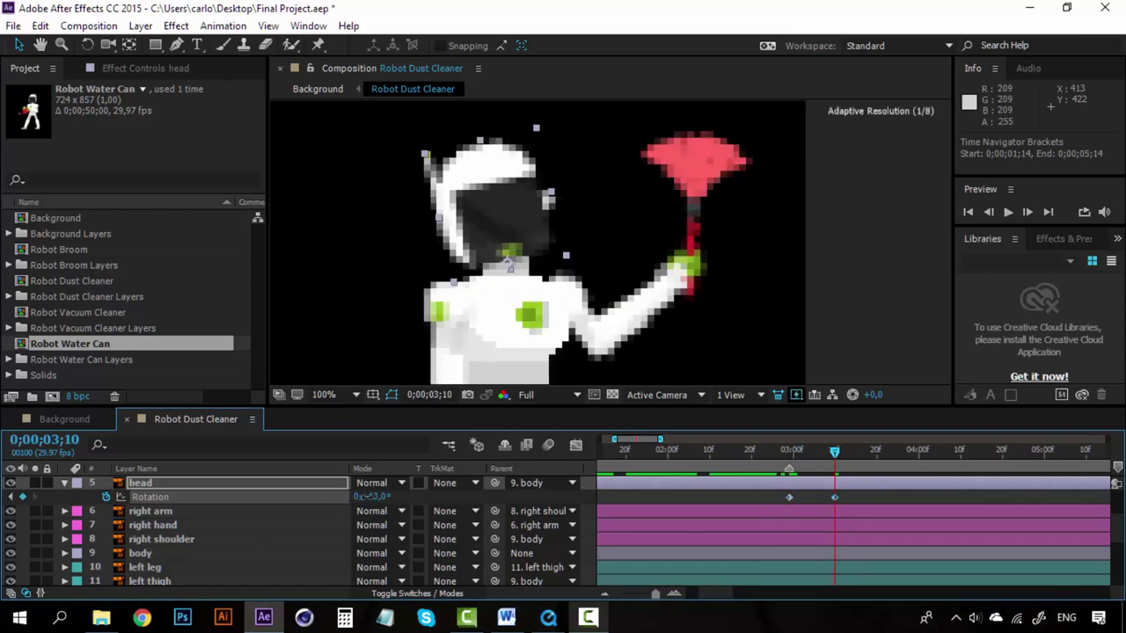
left_click_drag(373, 497, 359, 497)
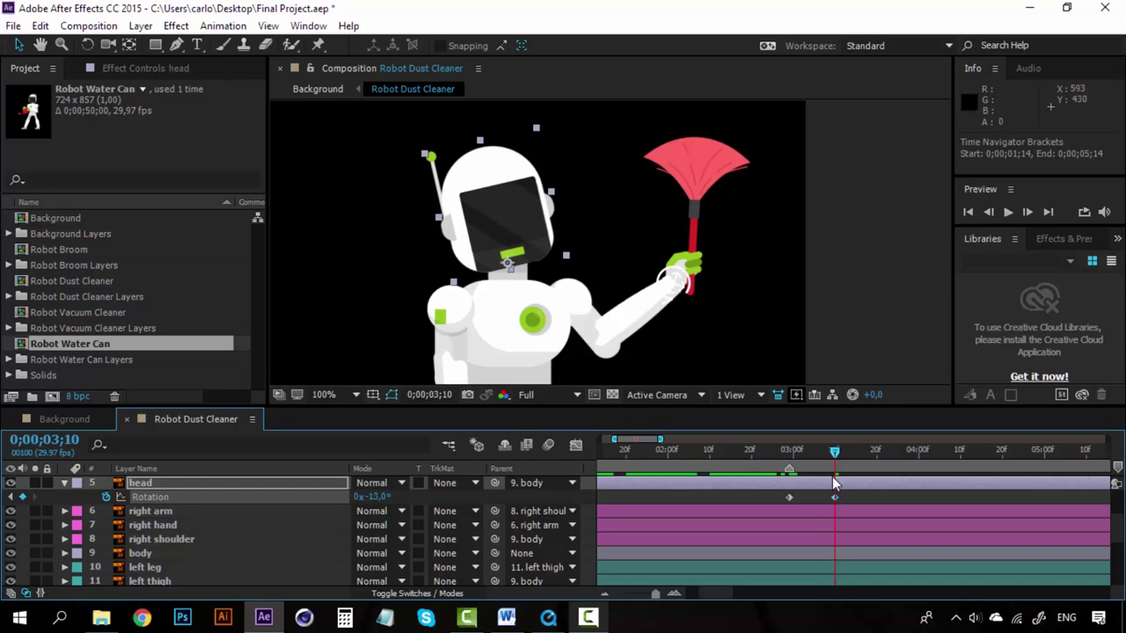
scroll(714, 598, "right", 1)
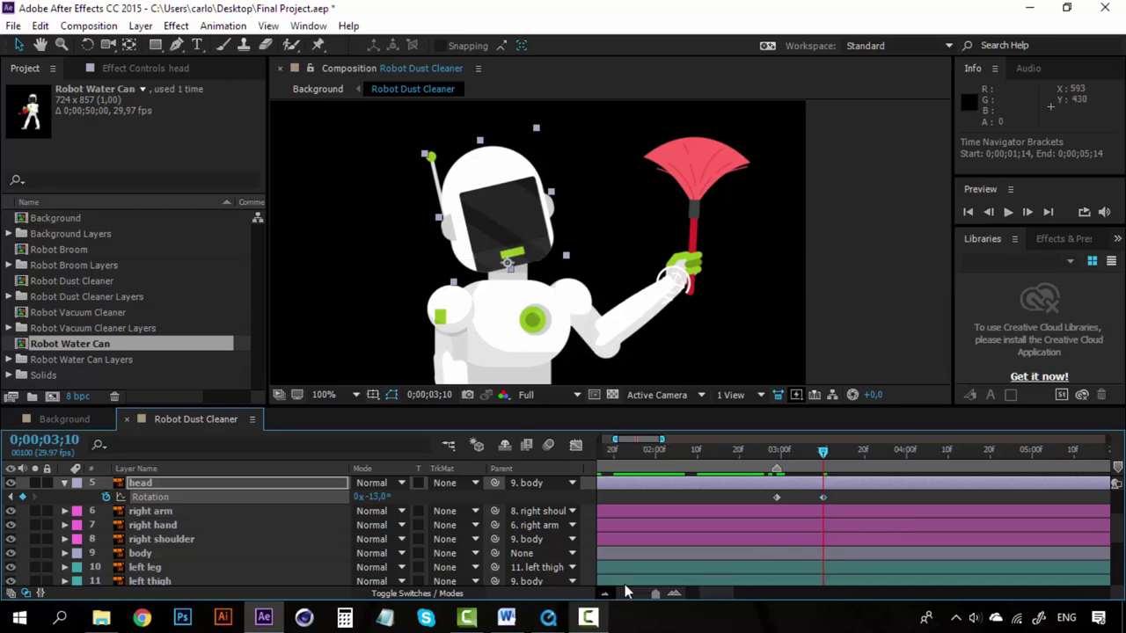
scroll(859, 503, "up", 3)
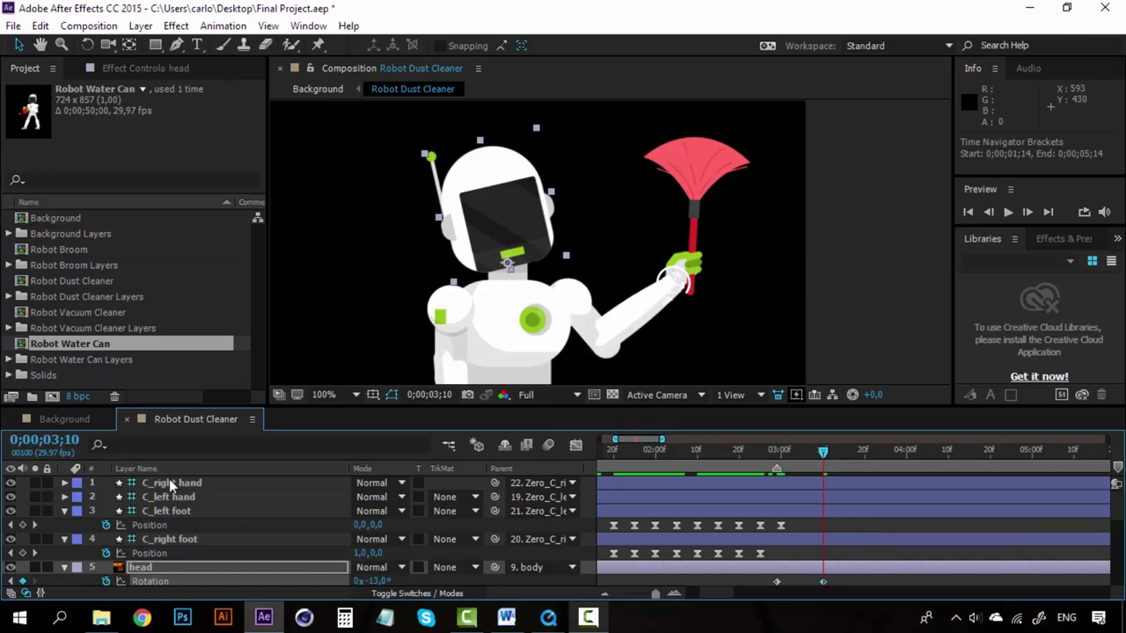
Hold the head's -13° Rotation with a keyframe at 0;00;05;22 and return it to 0° at 0;00;06;00
left_click_drag(721, 598, 746, 593)
left_click(718, 458)
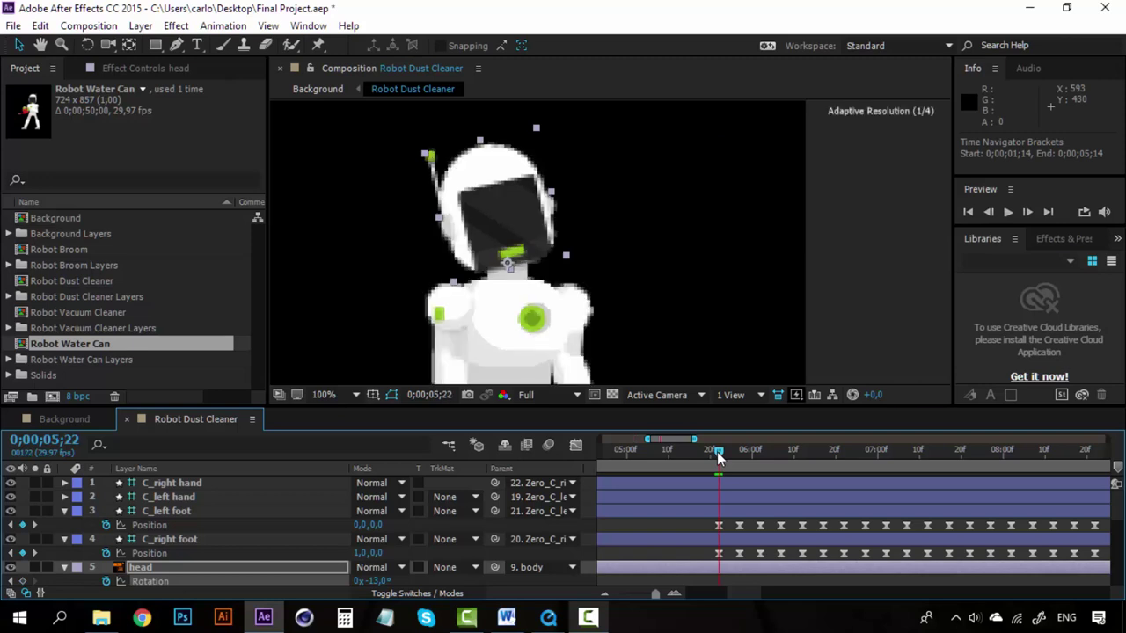
scroll(692, 536, "down", 3)
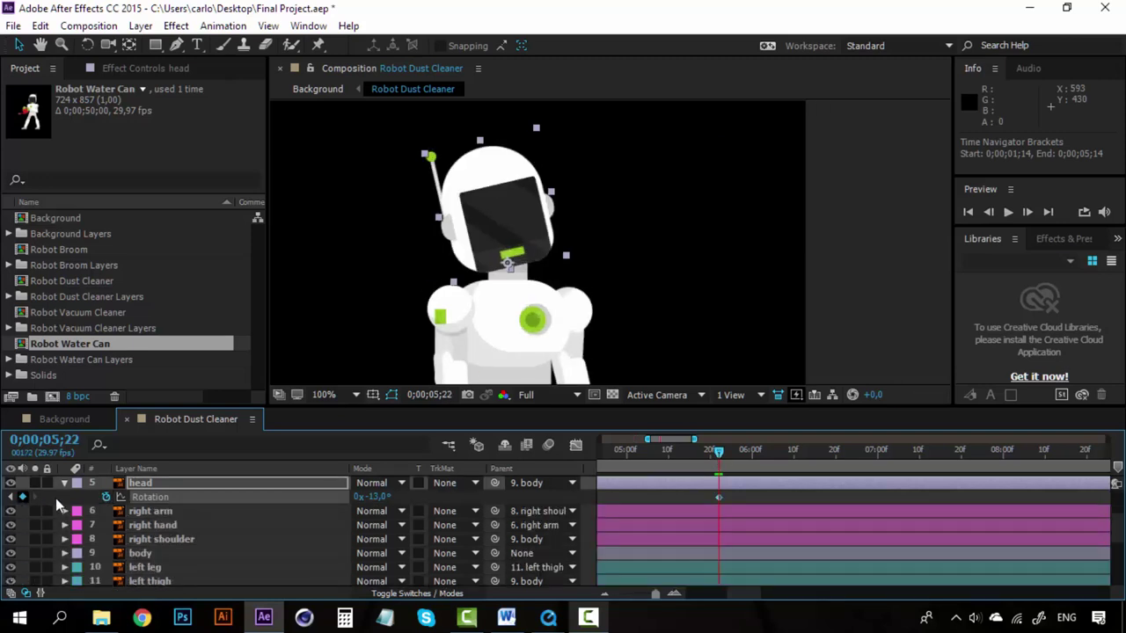
left_click(753, 452)
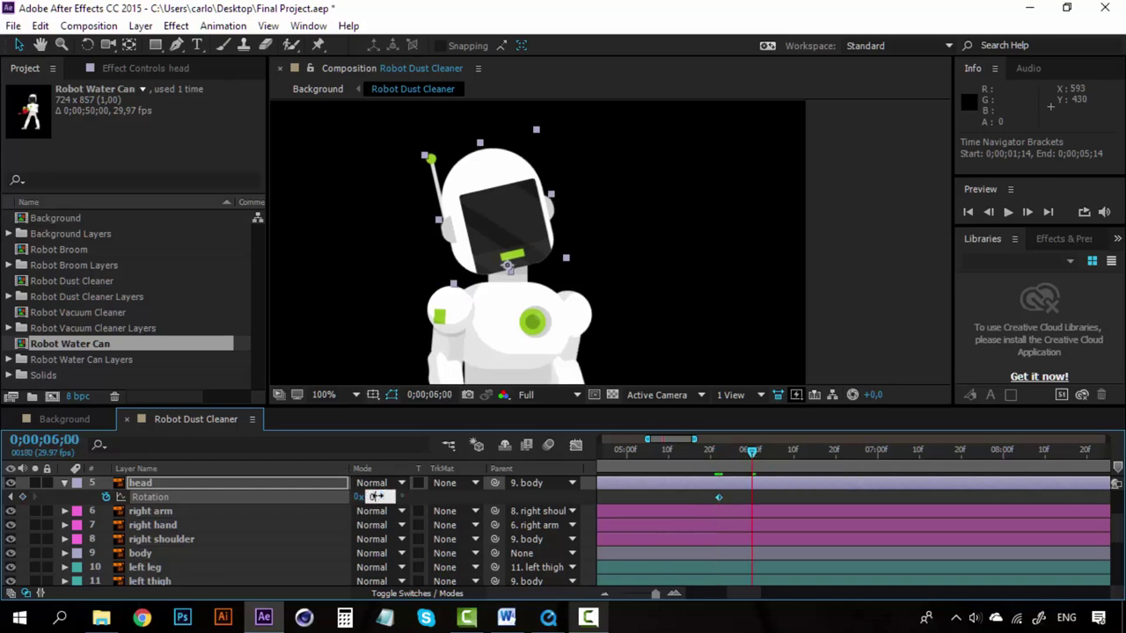
left_click(532, 495)
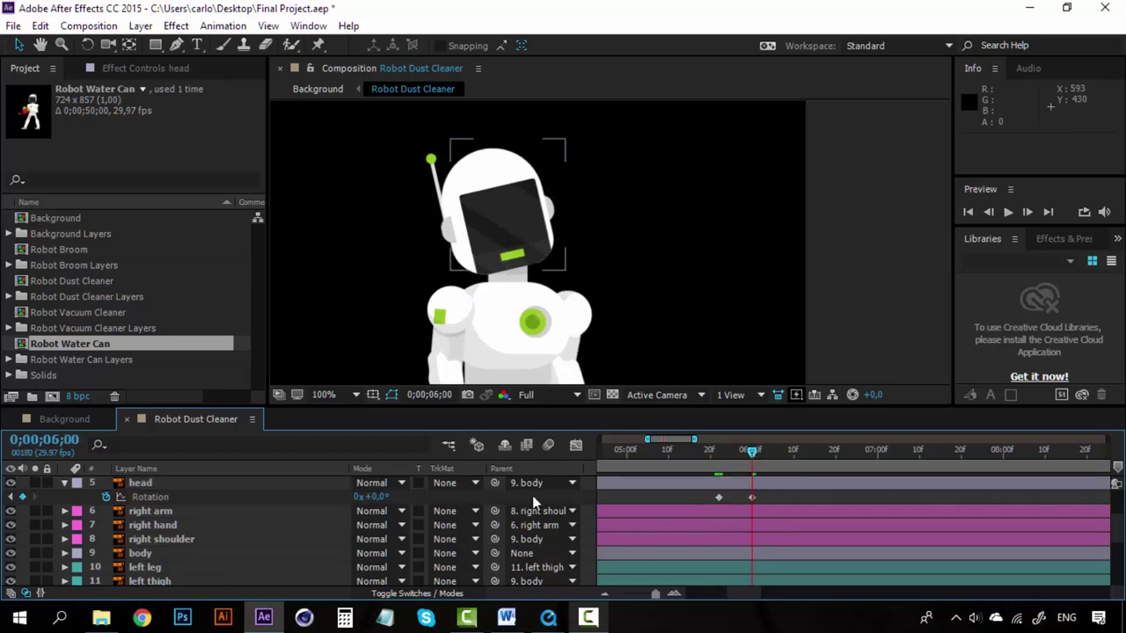
Preview the head's return to upright from 0;00;05;20 as the second walk begins
left_click(711, 453)
key("comma")
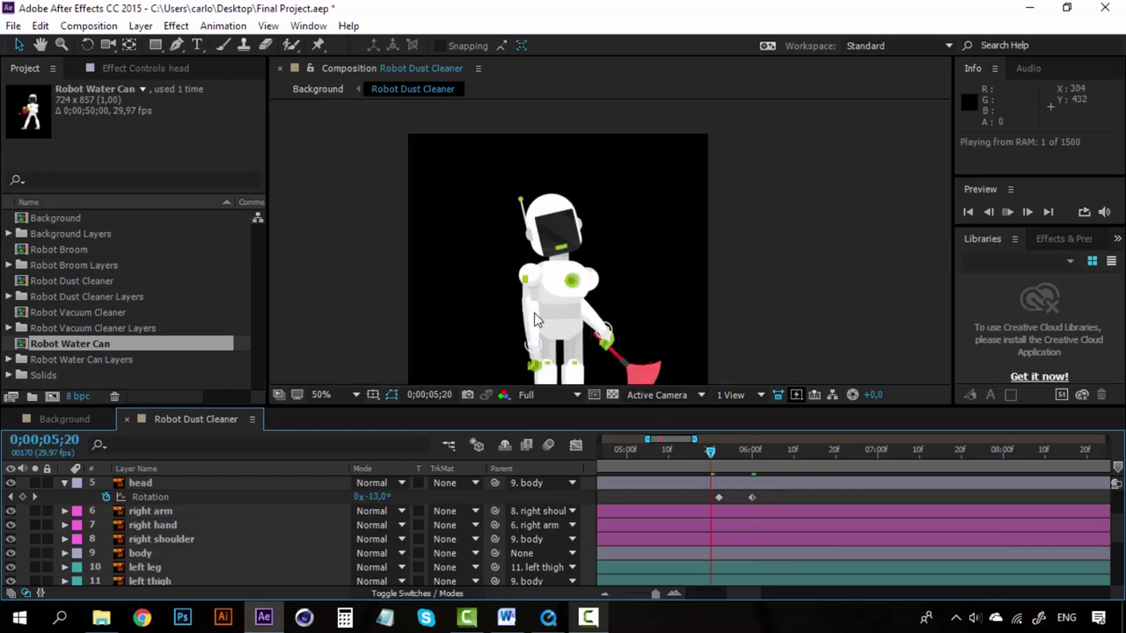
key("space")
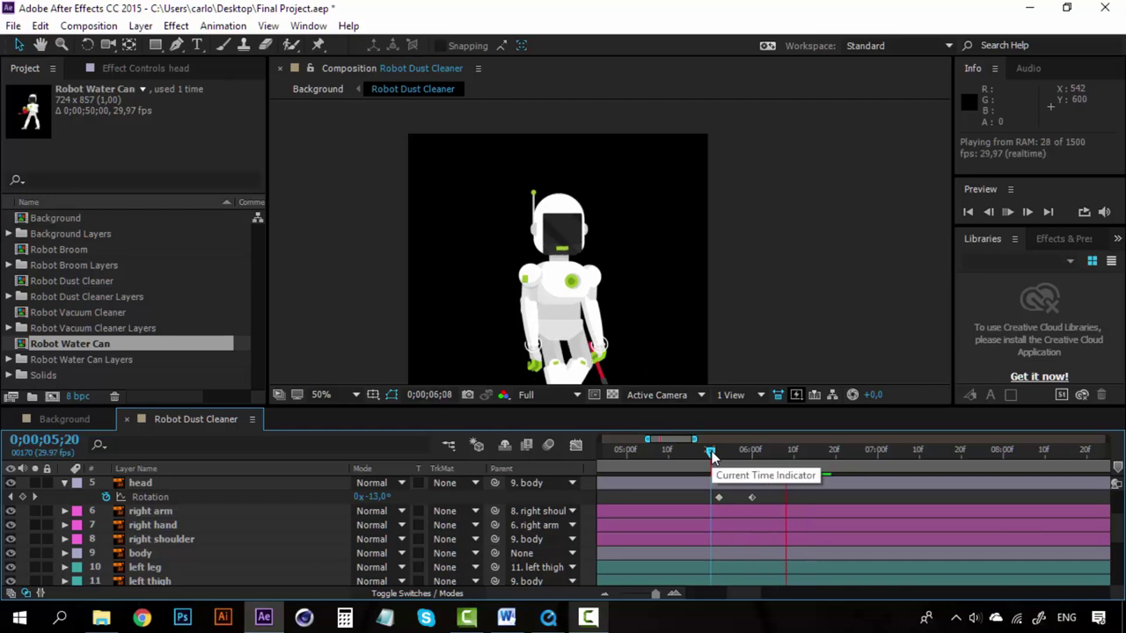
left_click_drag(711, 454, 756, 454)
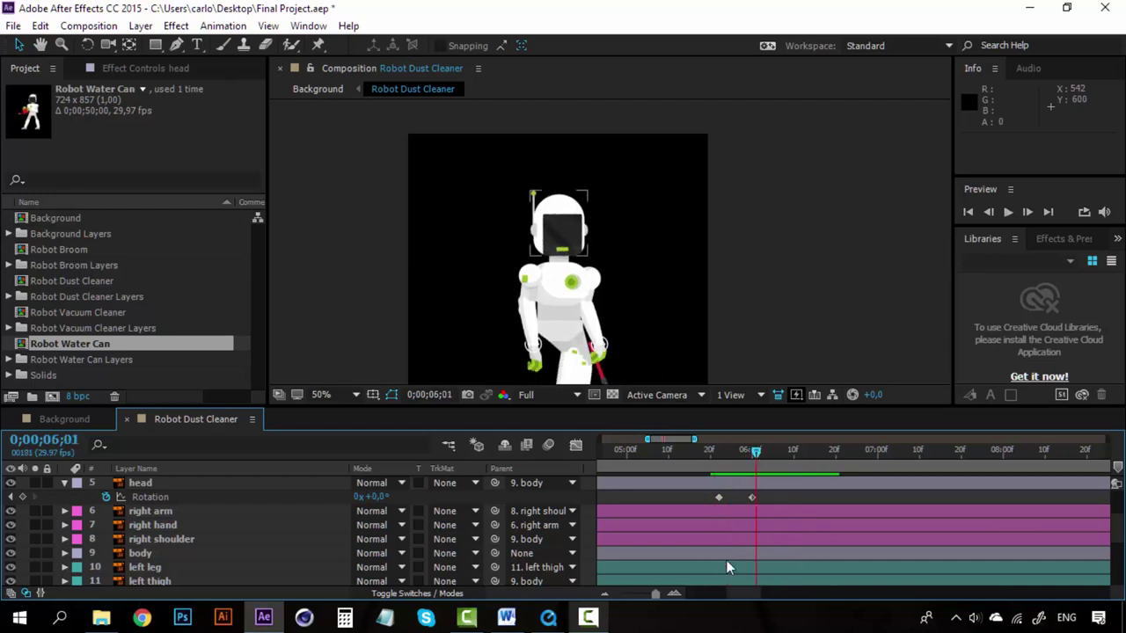
Add a head Rotation keyframe of 0° at 0;00;08;27, where the second walk ends
left_click_drag(741, 597, 798, 581)
scroll(800, 567, "up", 2)
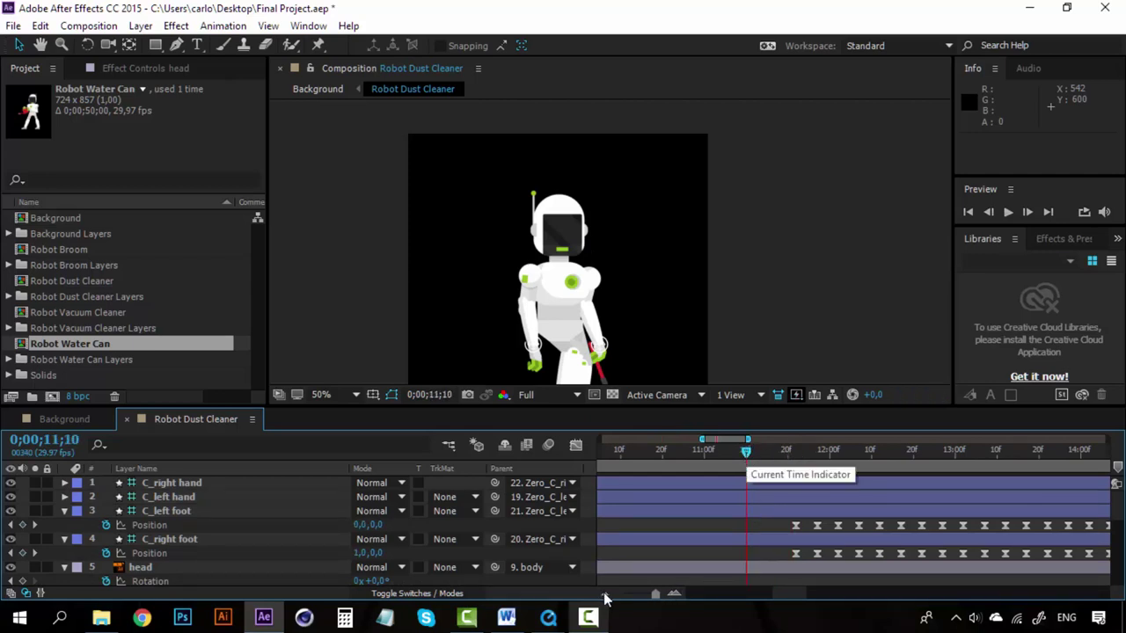
scroll(667, 603, "down", 2)
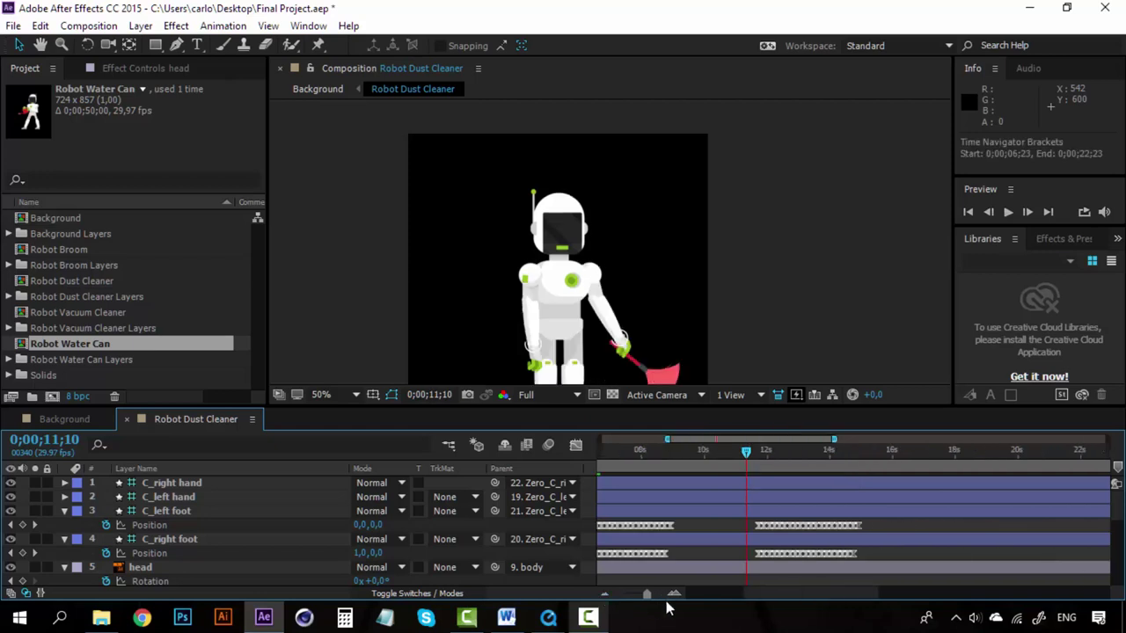
key("space")
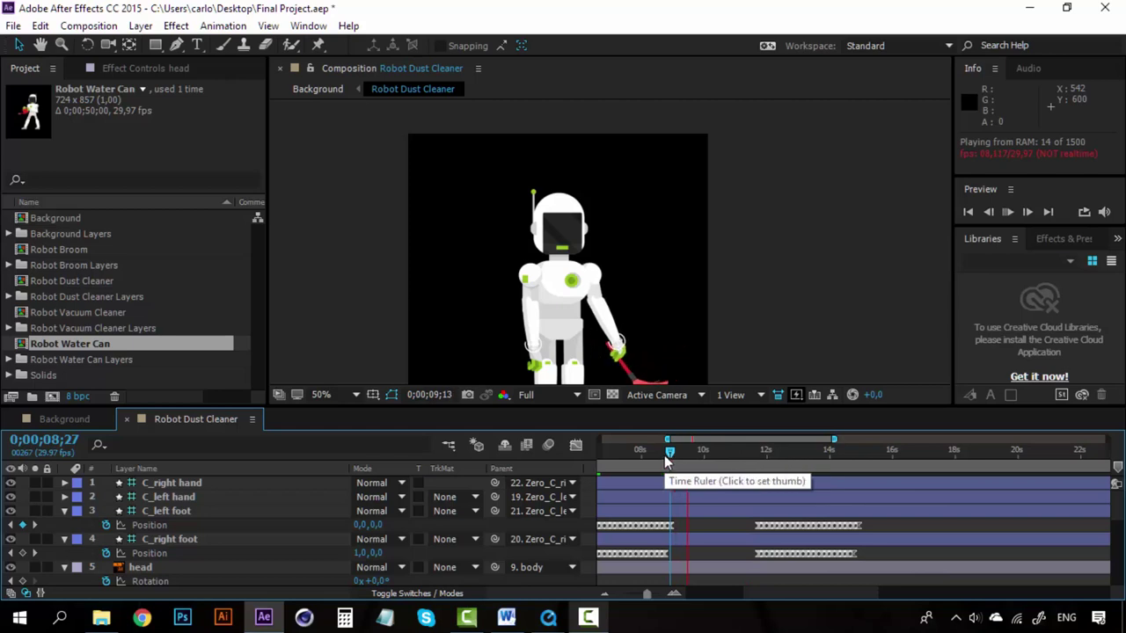
left_click(666, 455)
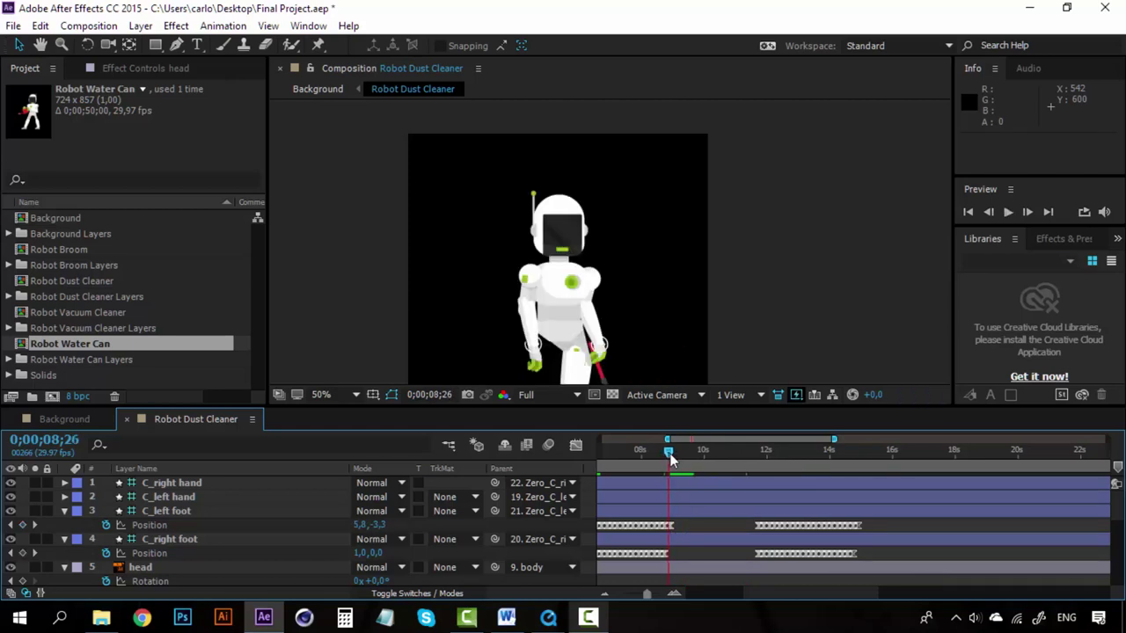
left_click(670, 453)
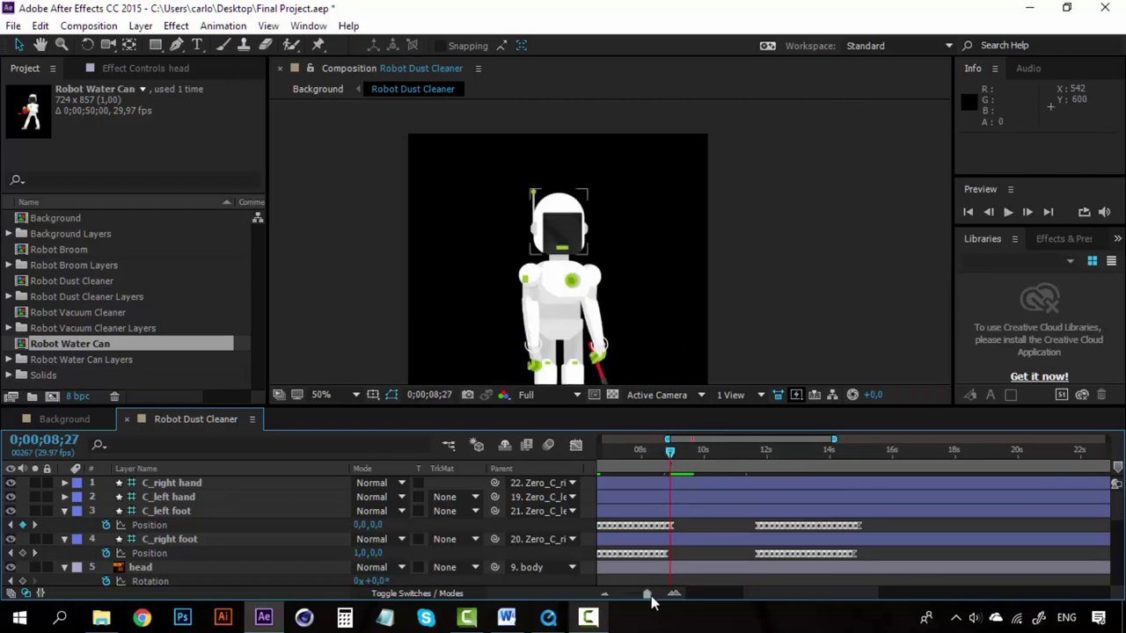
left_click_drag(651, 594, 657, 595)
scroll(676, 557, "down", 3)
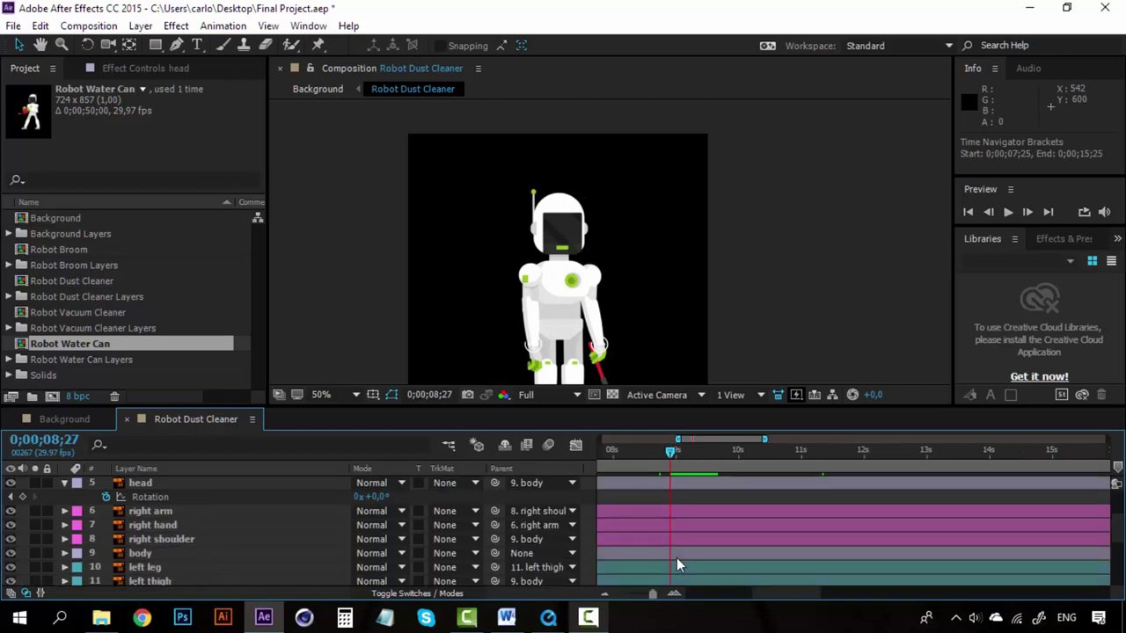
scroll(677, 563, "up", 1)
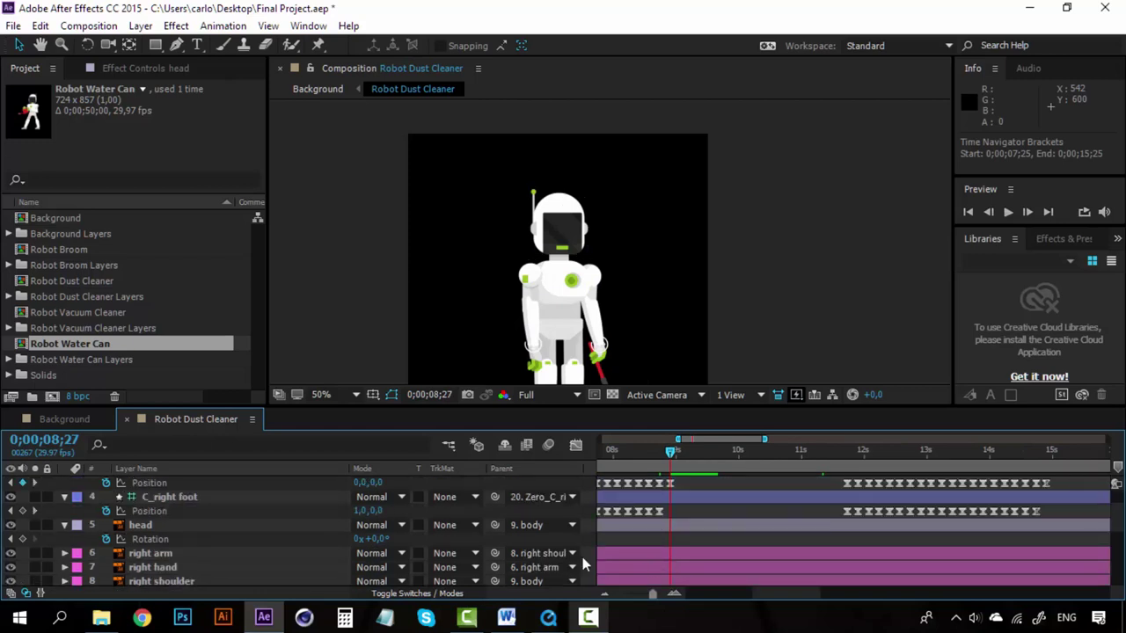
left_click(23, 539)
left_click(680, 595)
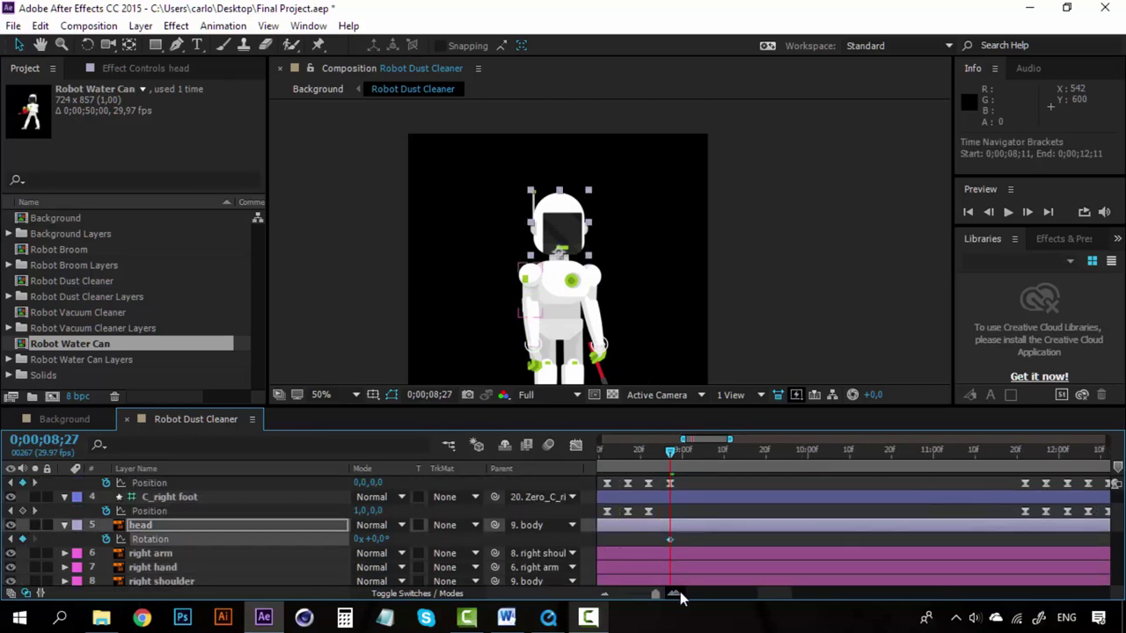
Tilt the head to a Rotation of 15° at 0;00;09;08, towards the lowered duster
left_click_drag(670, 449, 716, 449)
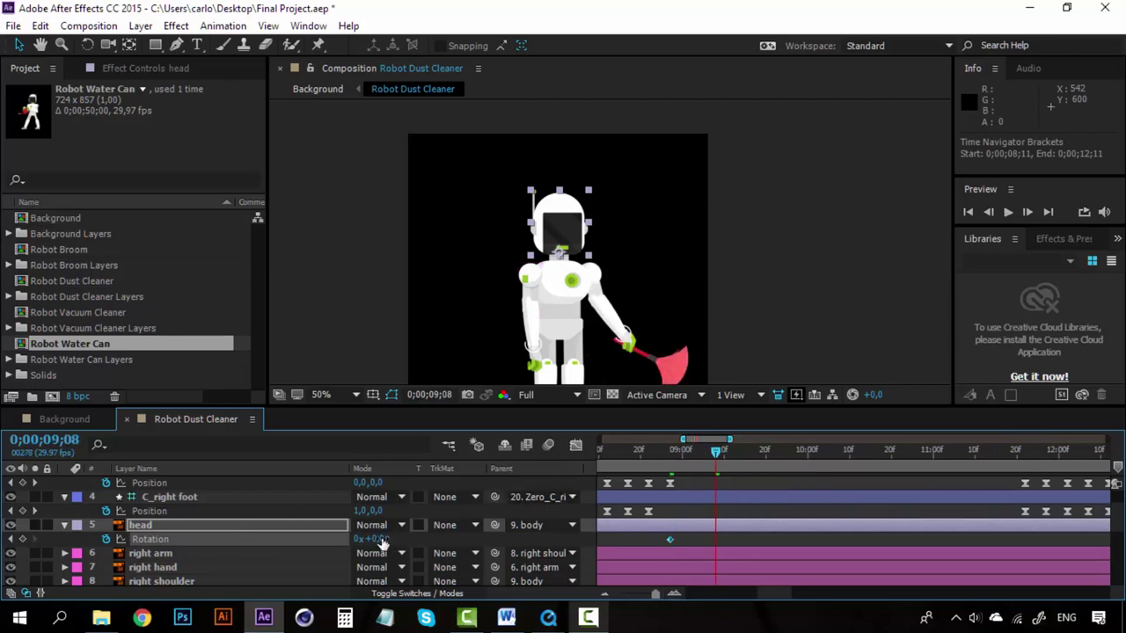
left_click_drag(384, 538, 393, 538)
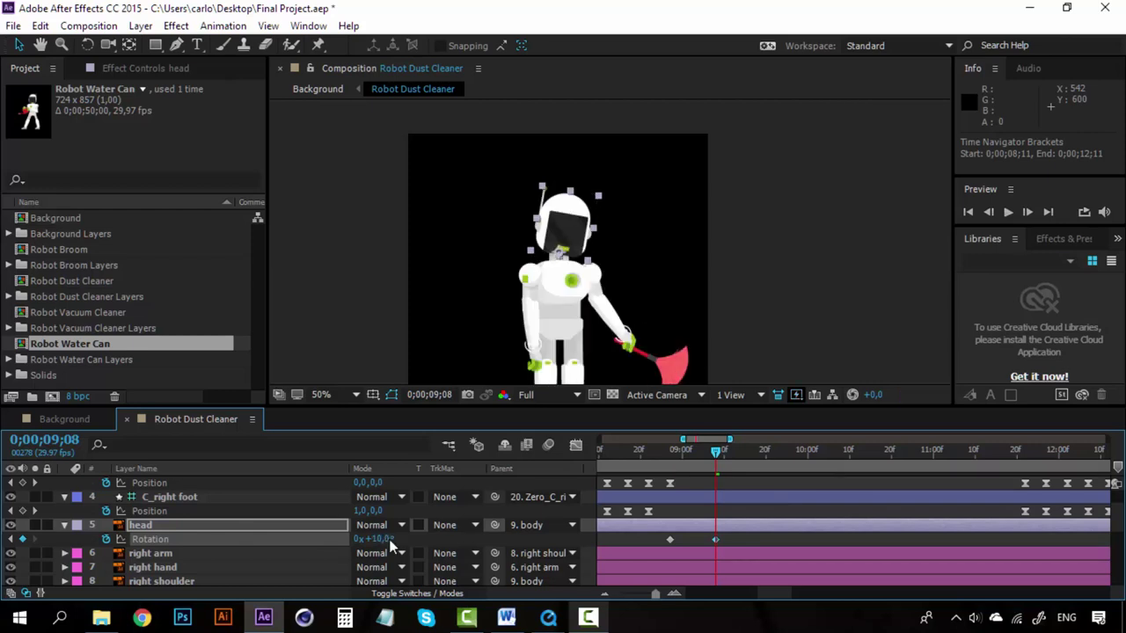
left_click_drag(384, 539, 389, 538)
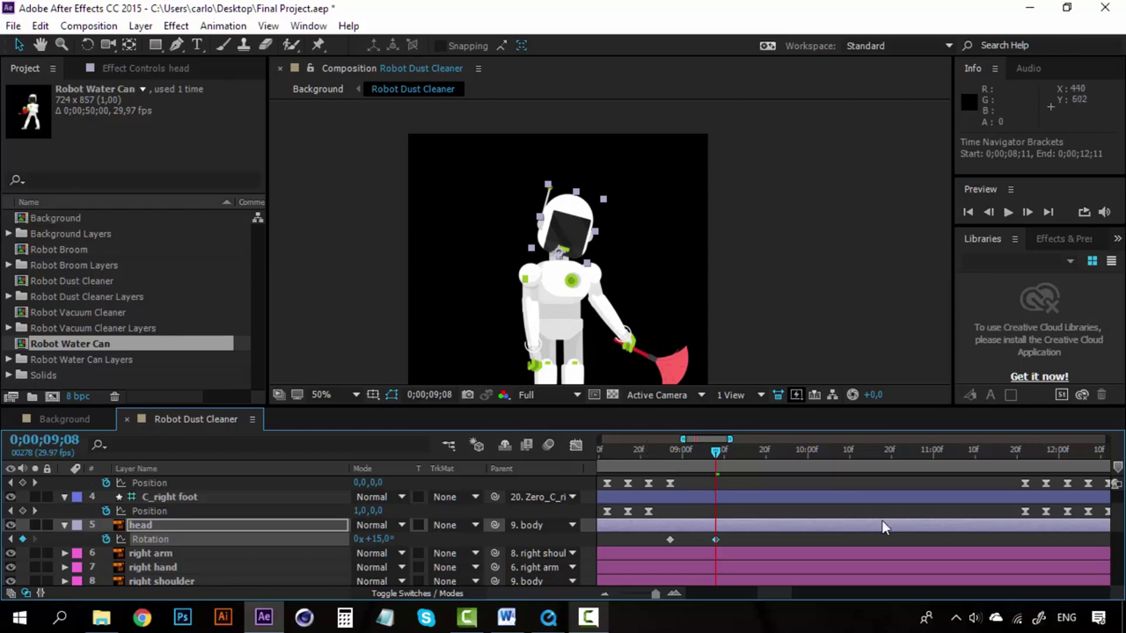
Key the head's Rotation at 15° on 0;00;11;10 and 0° on 0;00;11;20, and preview the return from 0;00;11;08
left_click(974, 452)
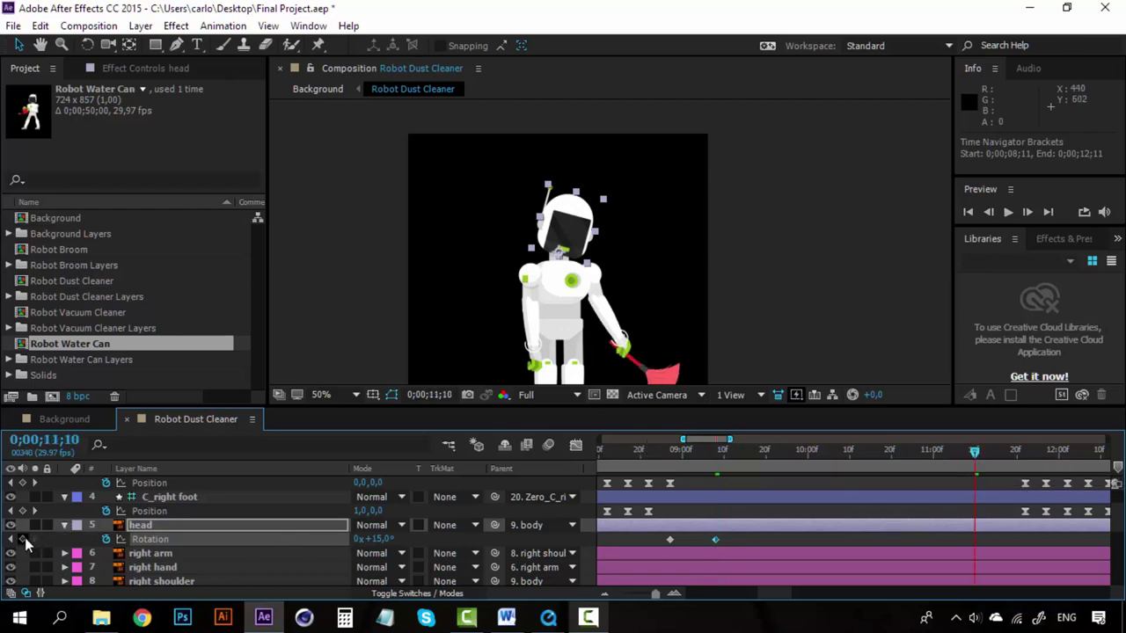
left_click(1017, 452)
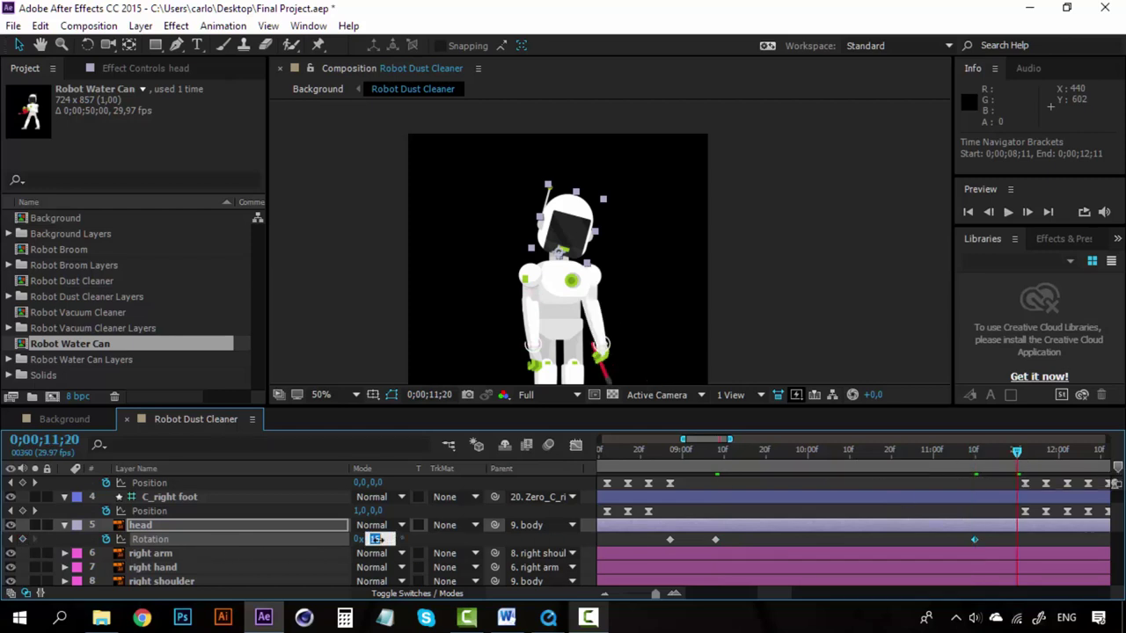
key("Return")
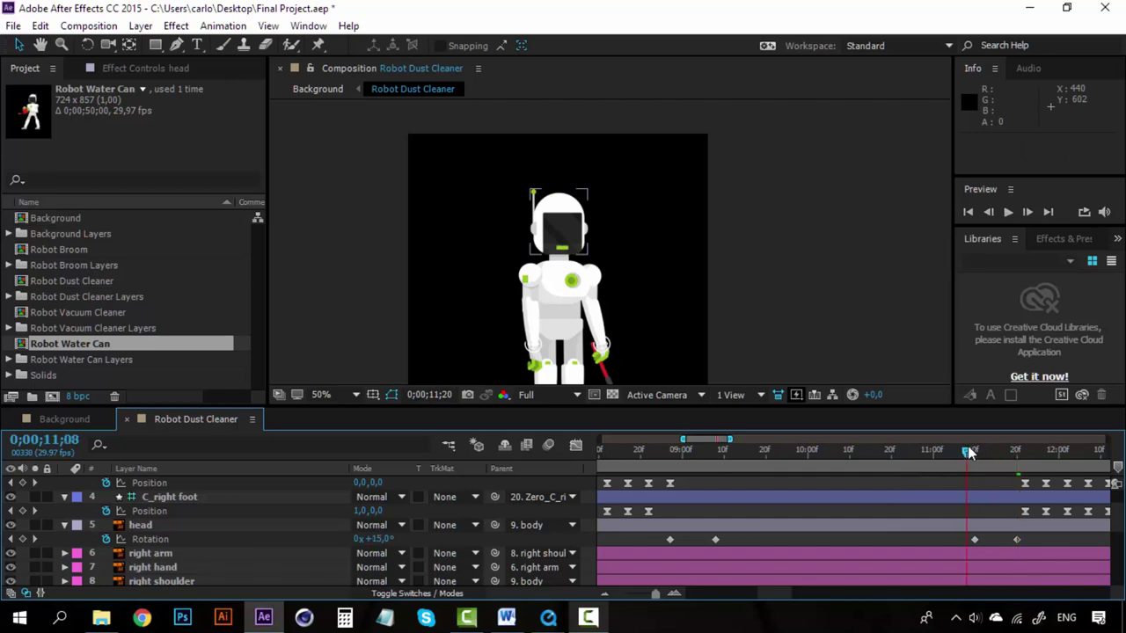
key("space")
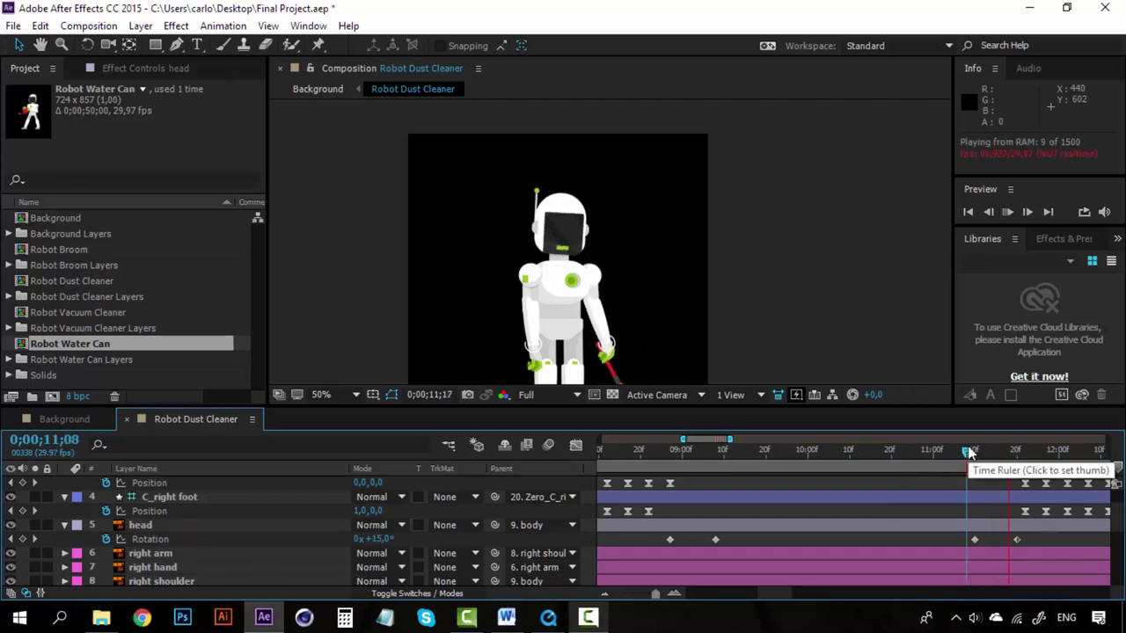
key("space")
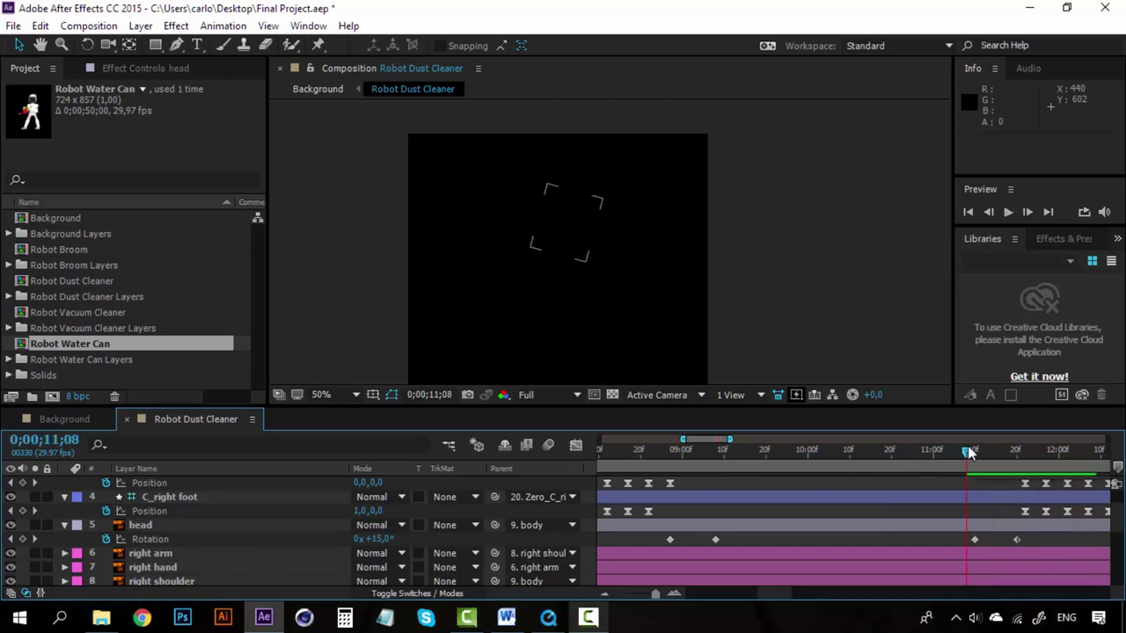
Switch to the Background composition and play back the dust cleaner robot's scene from 0;00;20;12 and from 0;00;13;19
key("shift+Escape")
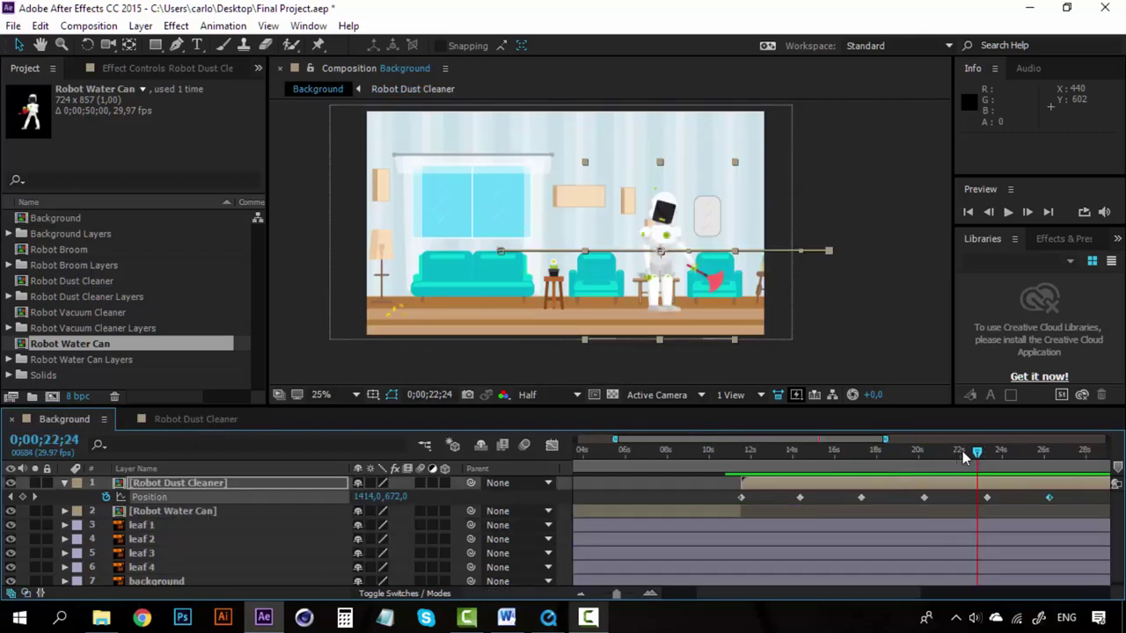
key("space")
key("space")
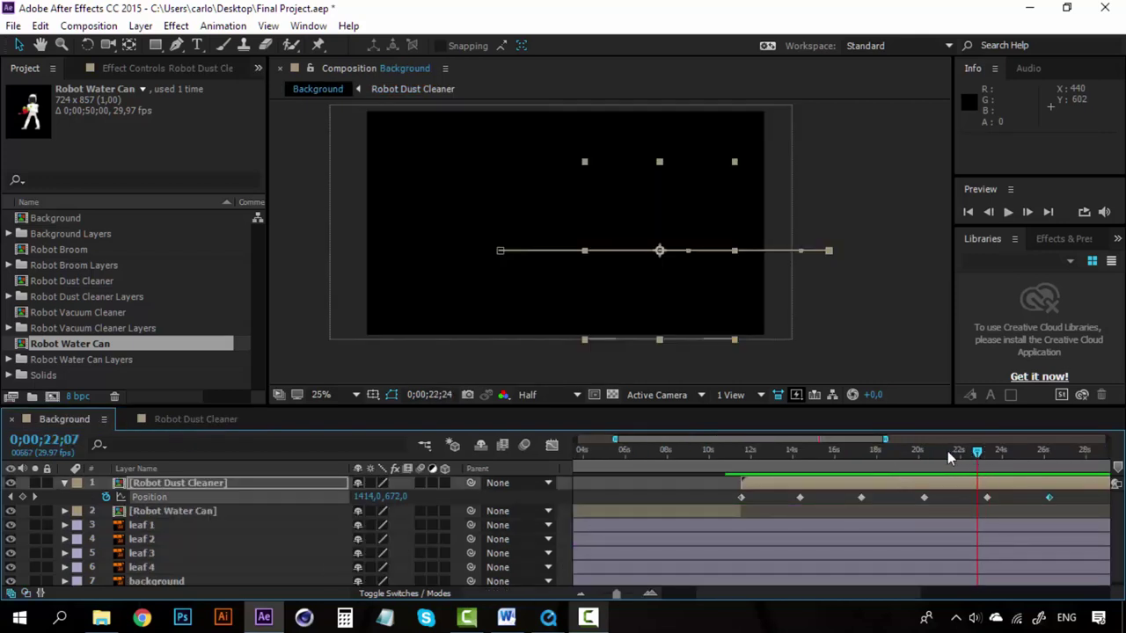
left_click(925, 451)
key("space")
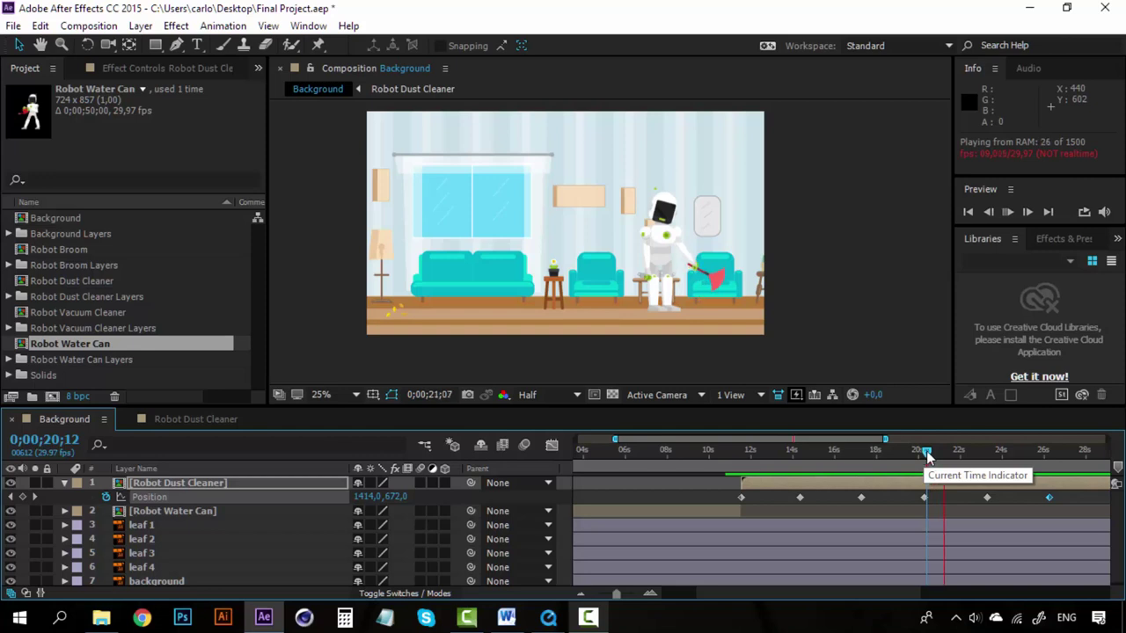
left_click_drag(927, 456, 780, 456)
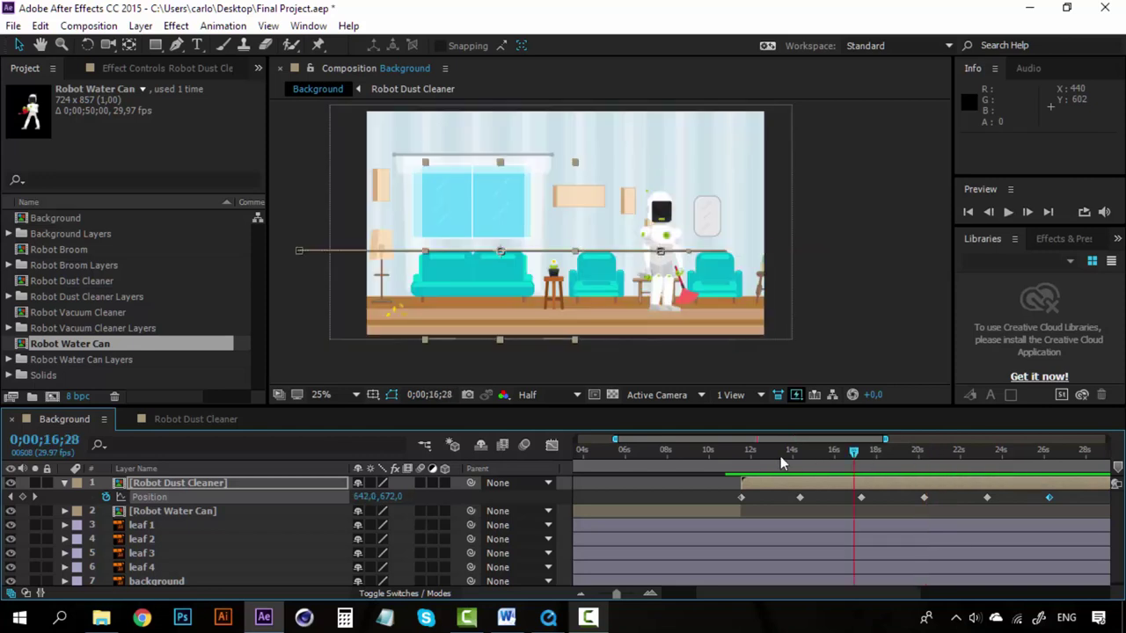
key("space")
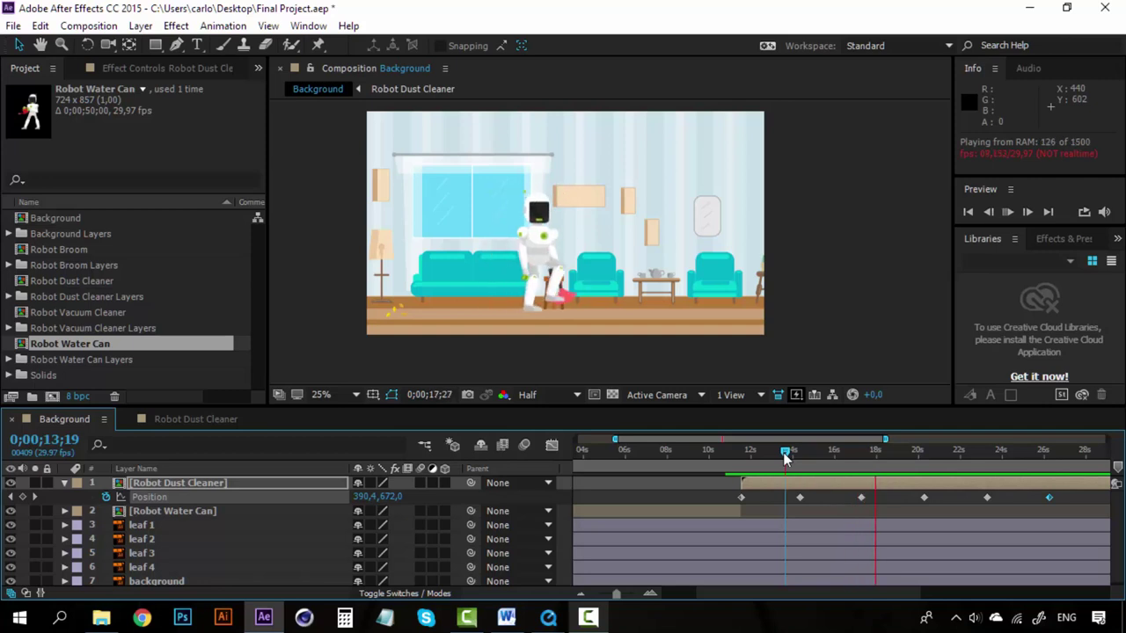
key("space")
key("space")
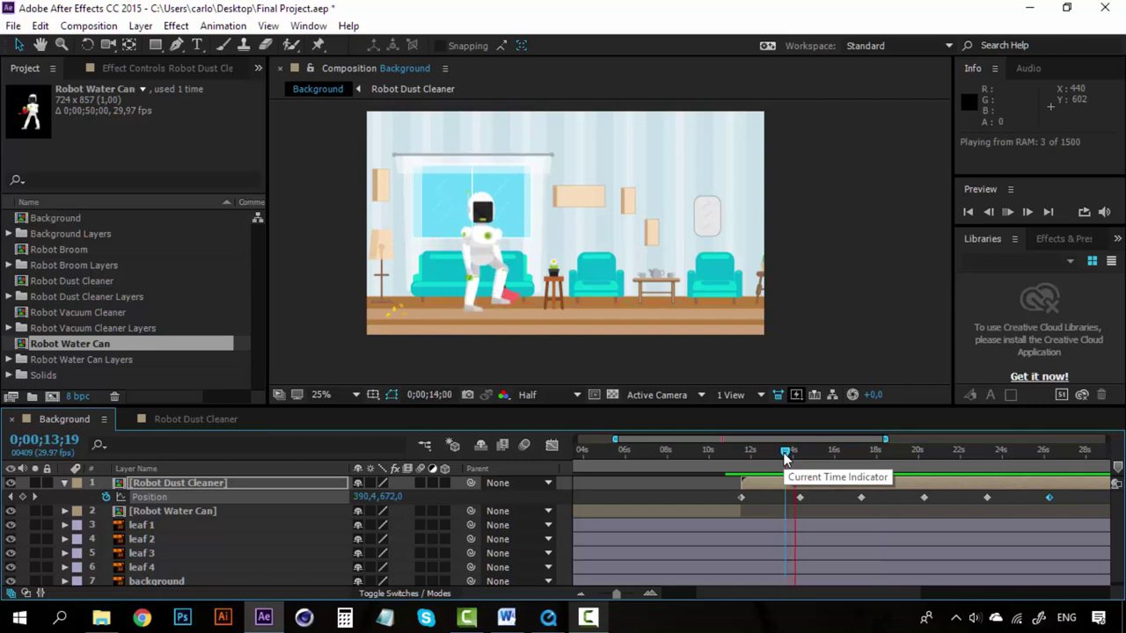